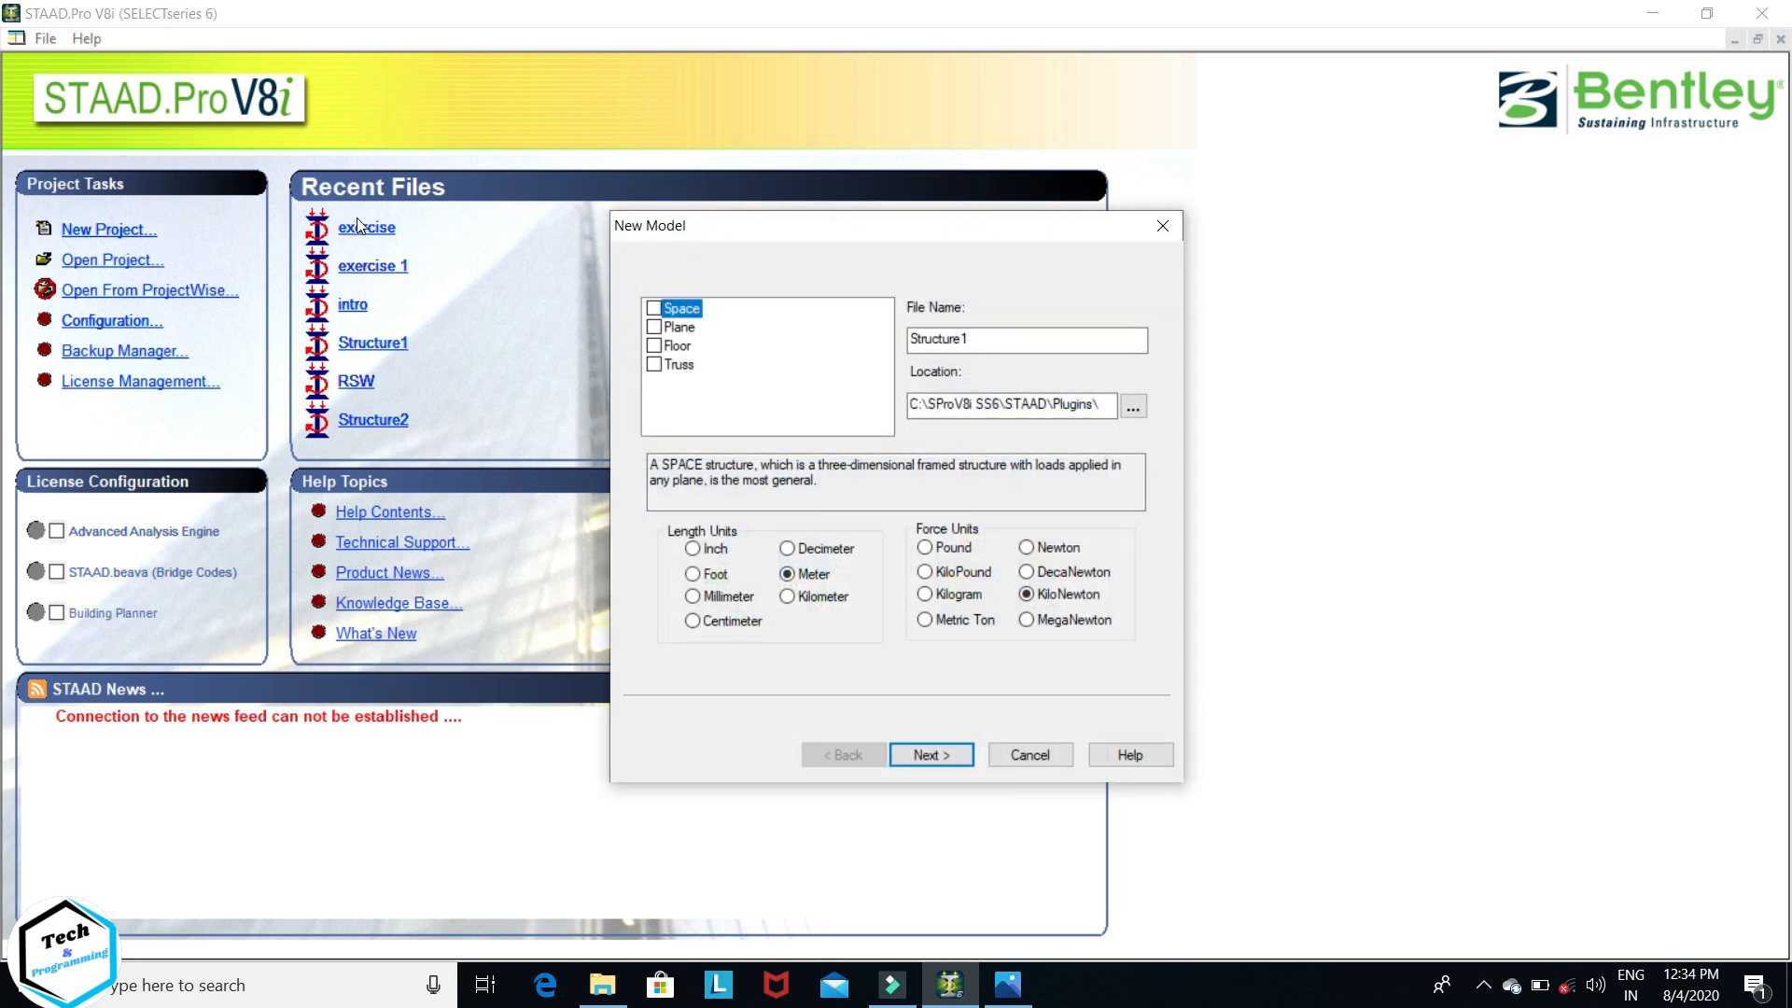
- Create a new Space model named UVL 1 in meters and kilonewtons, starting with beam creation
click(654, 308)
double_click(997, 338)
text(UVL 1)
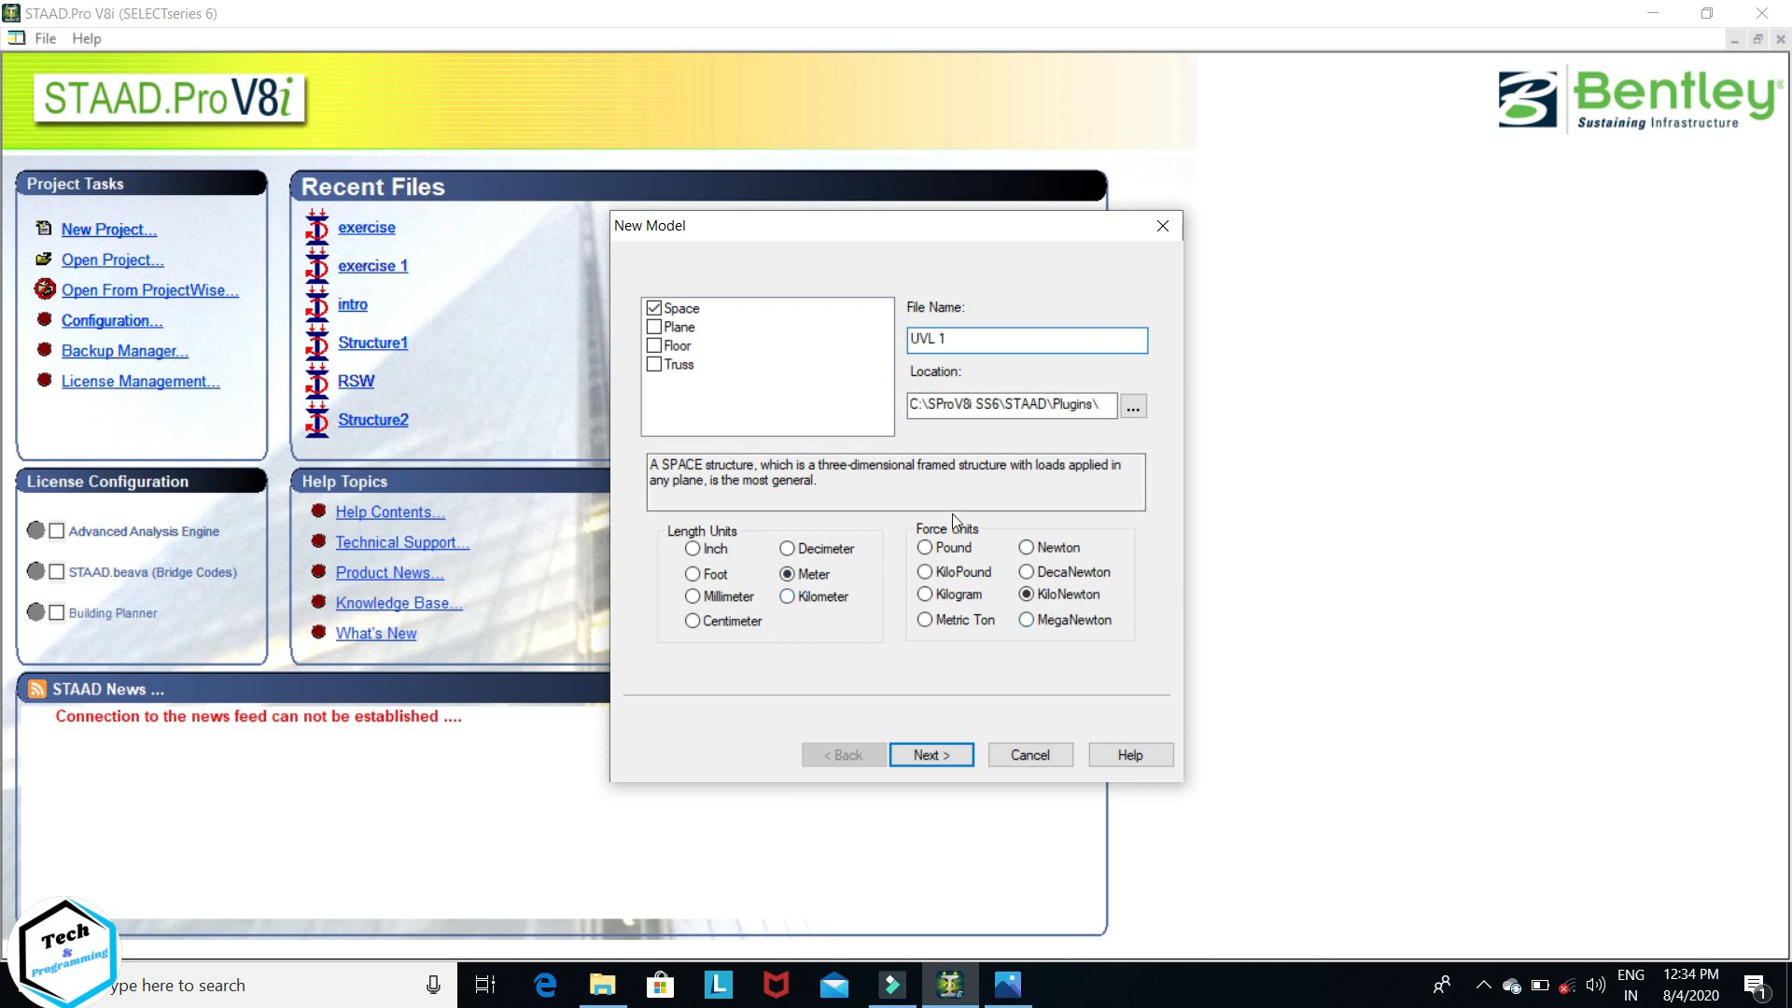
click(932, 756)
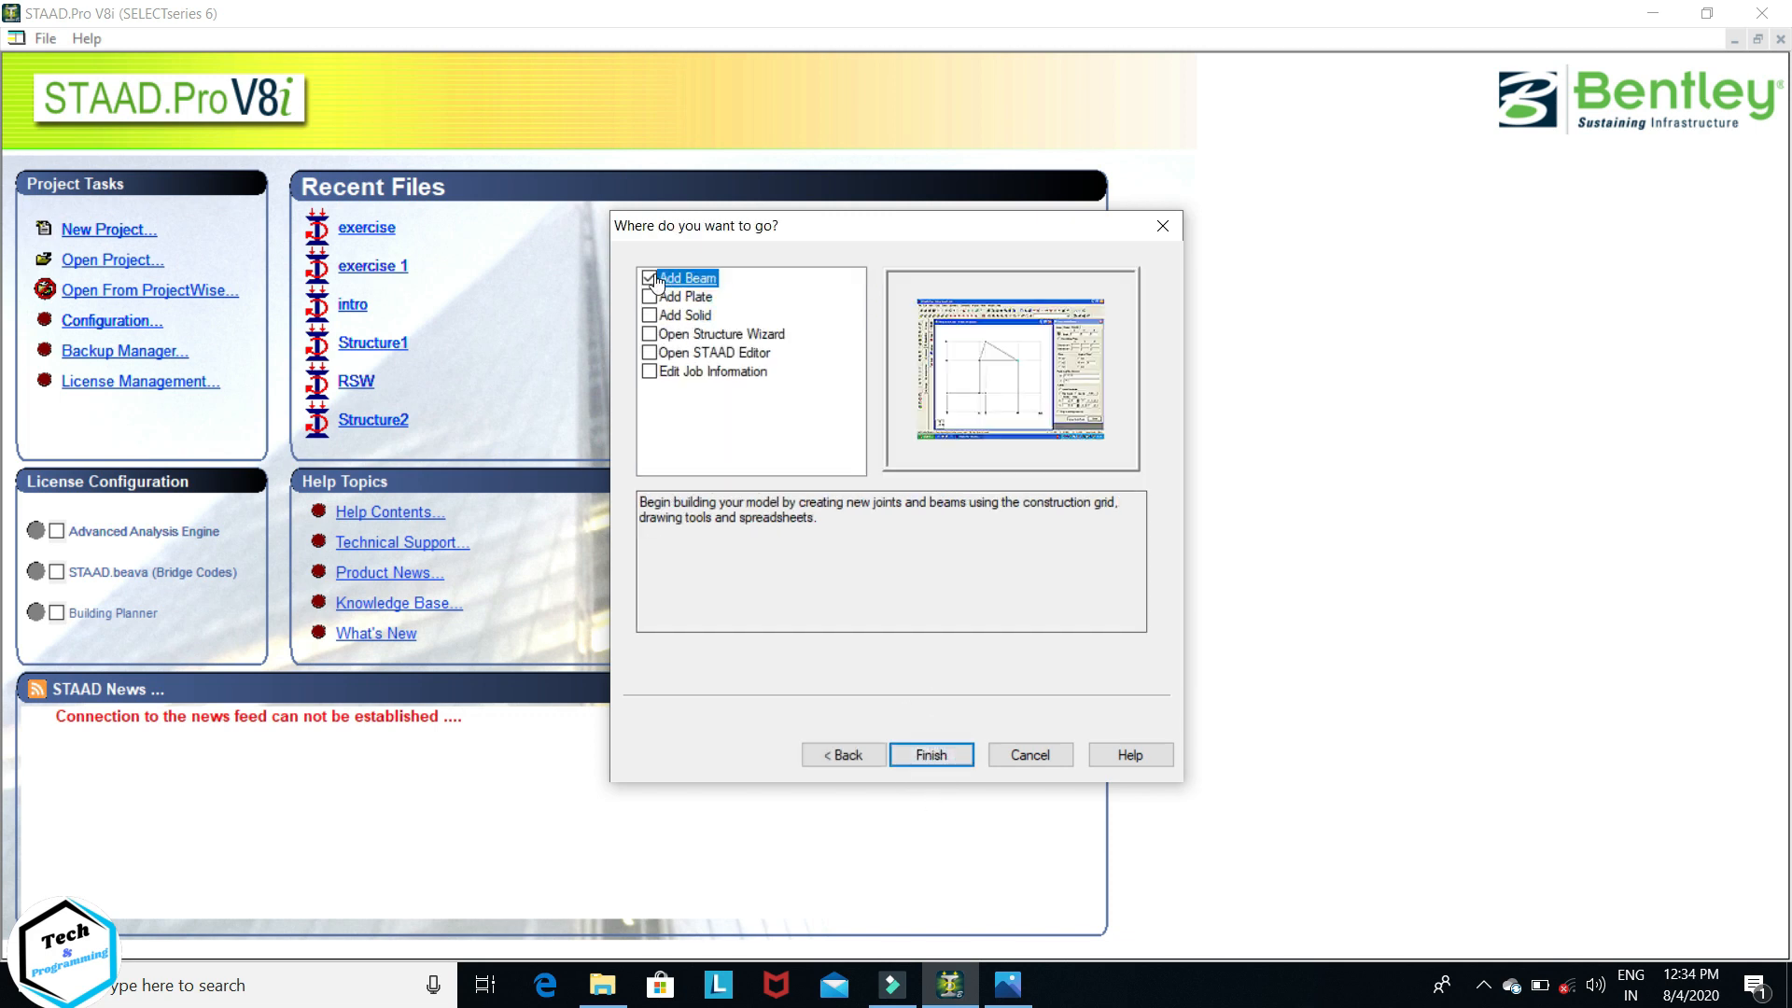
click(915, 756)
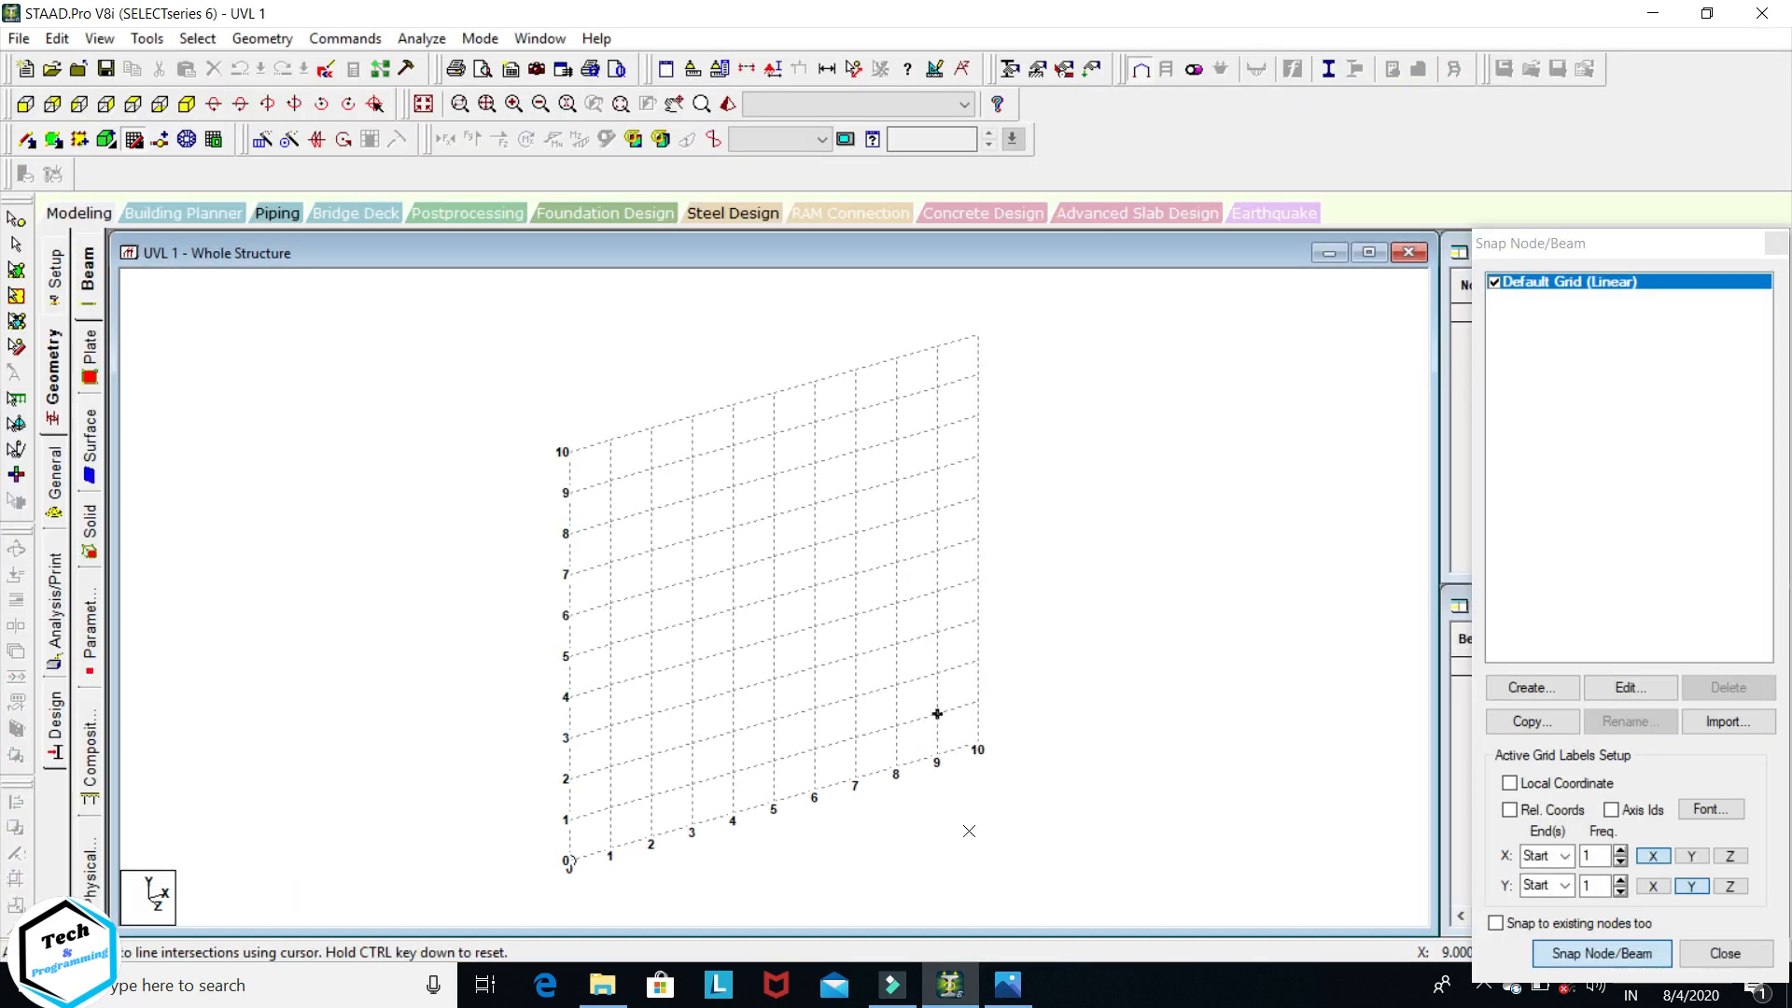
- Draw a 5 m beam along X from the grid origin, matching the reference image, and show it from the front without the grid
click(1008, 984)
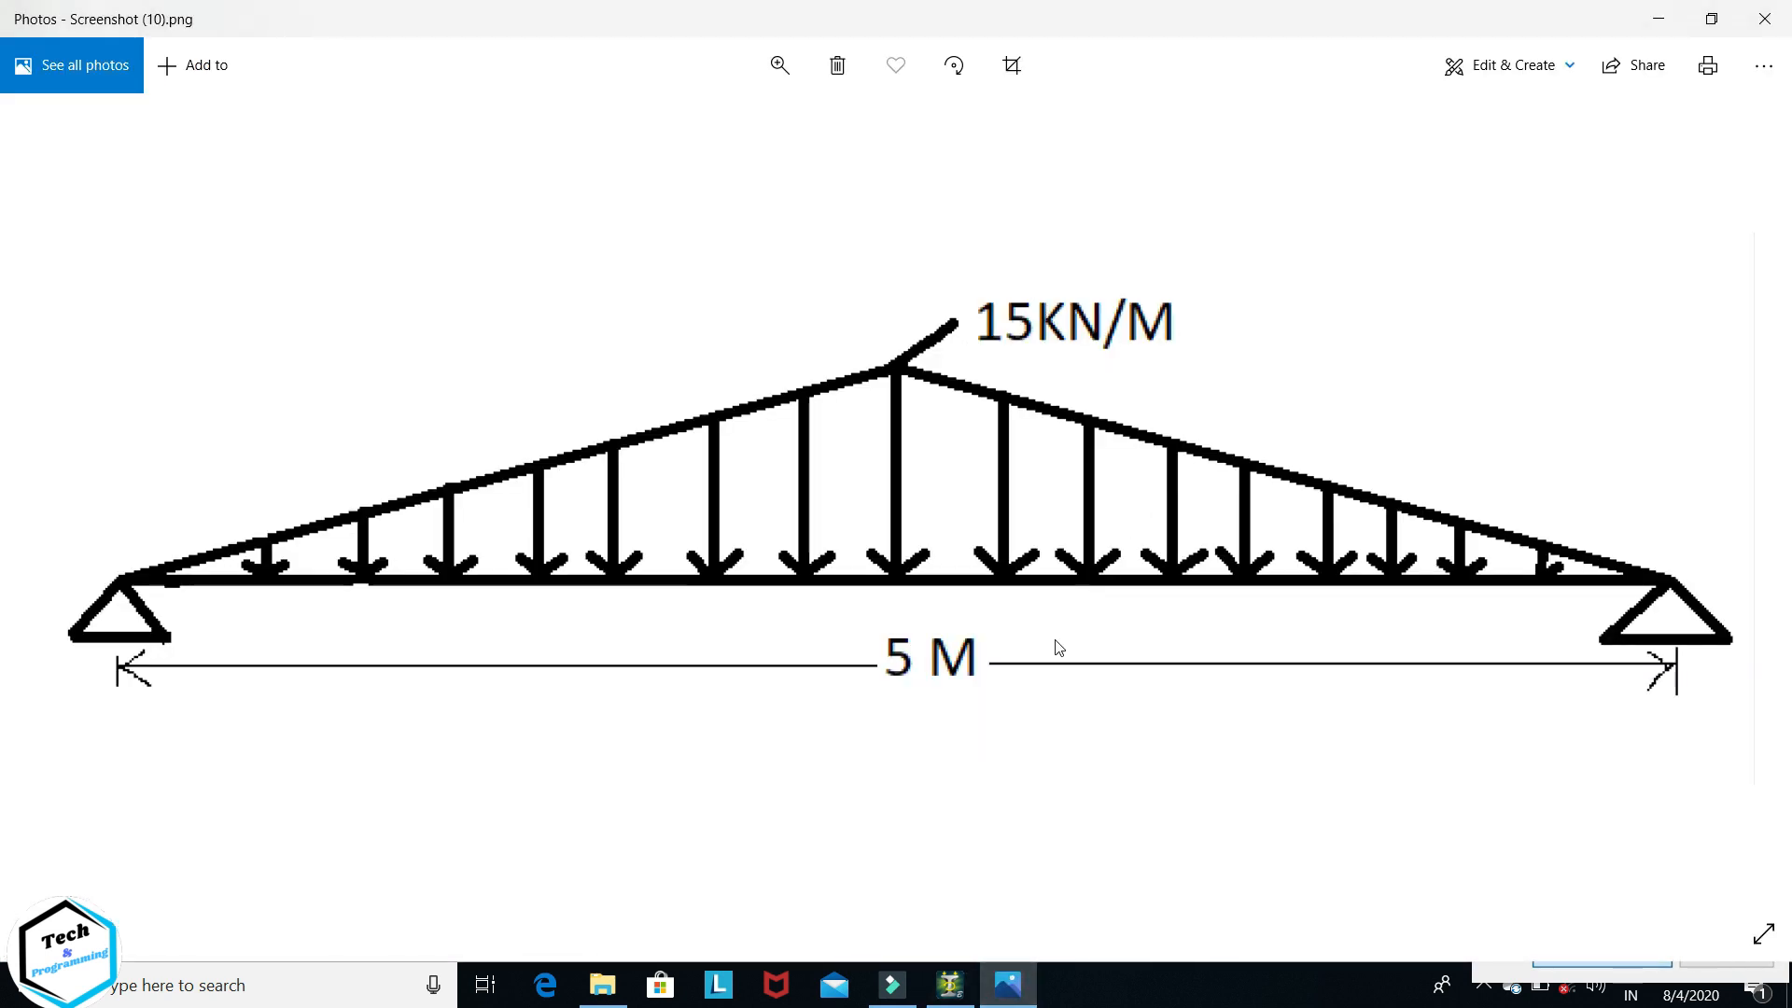
click(950, 985)
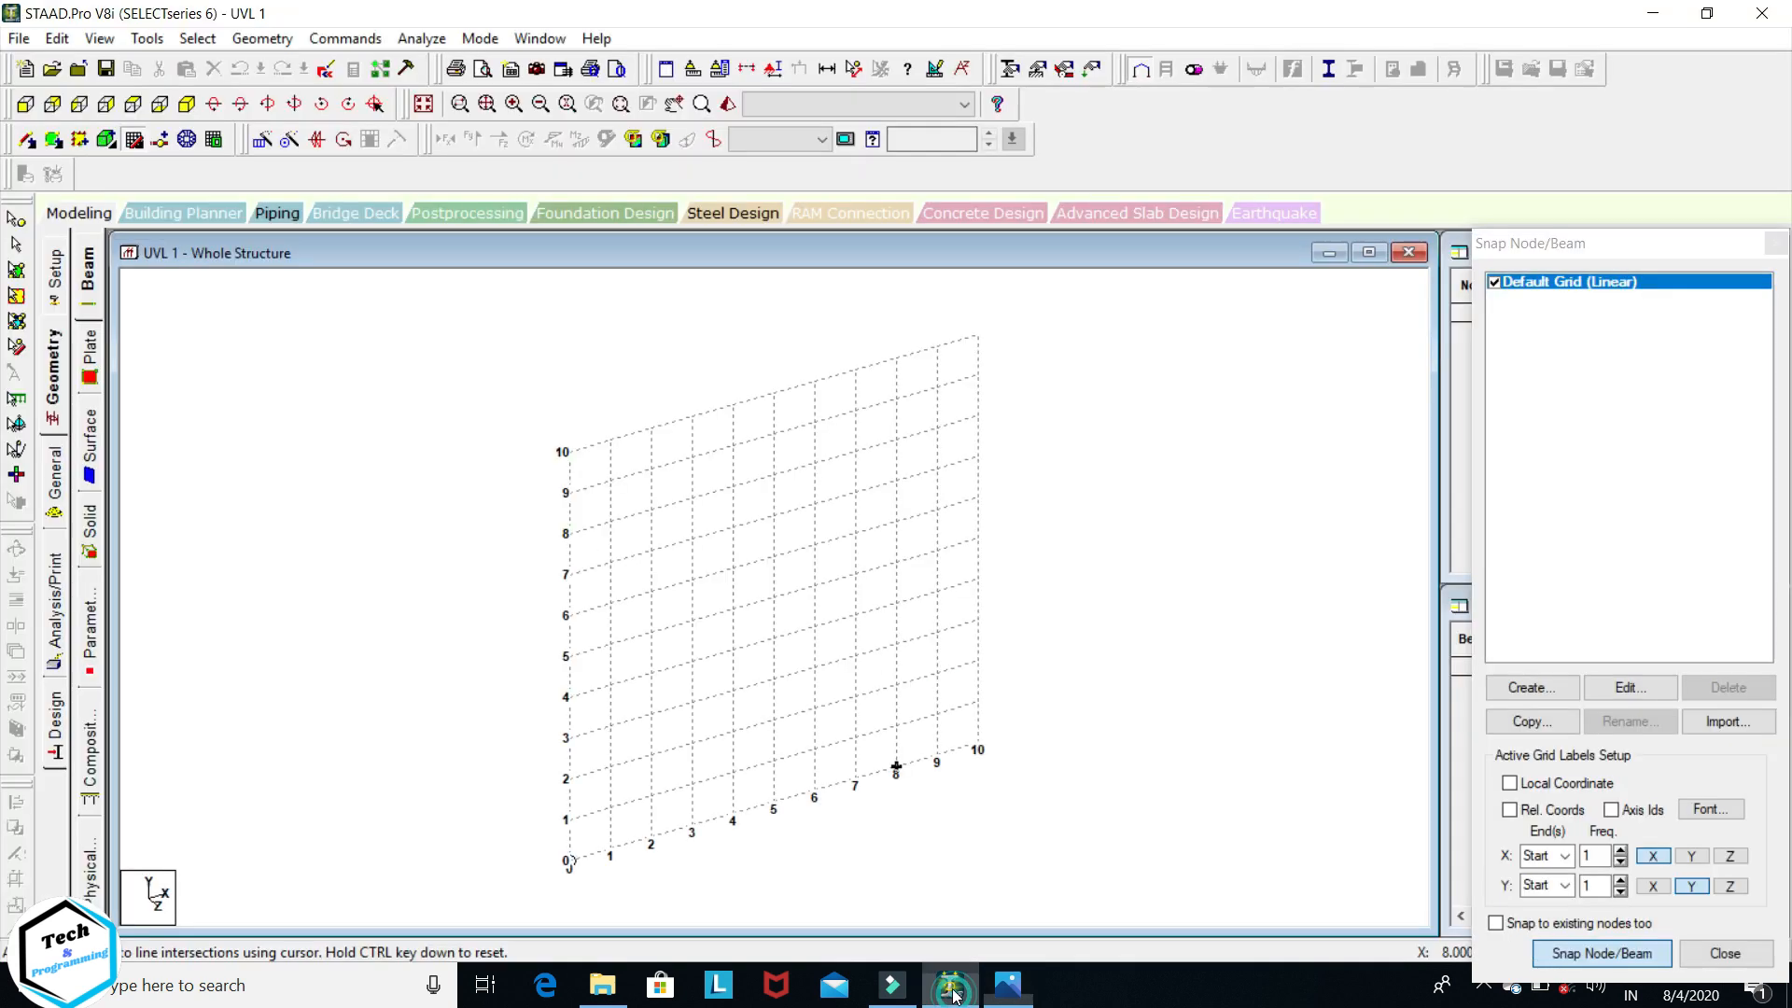
click(568, 859)
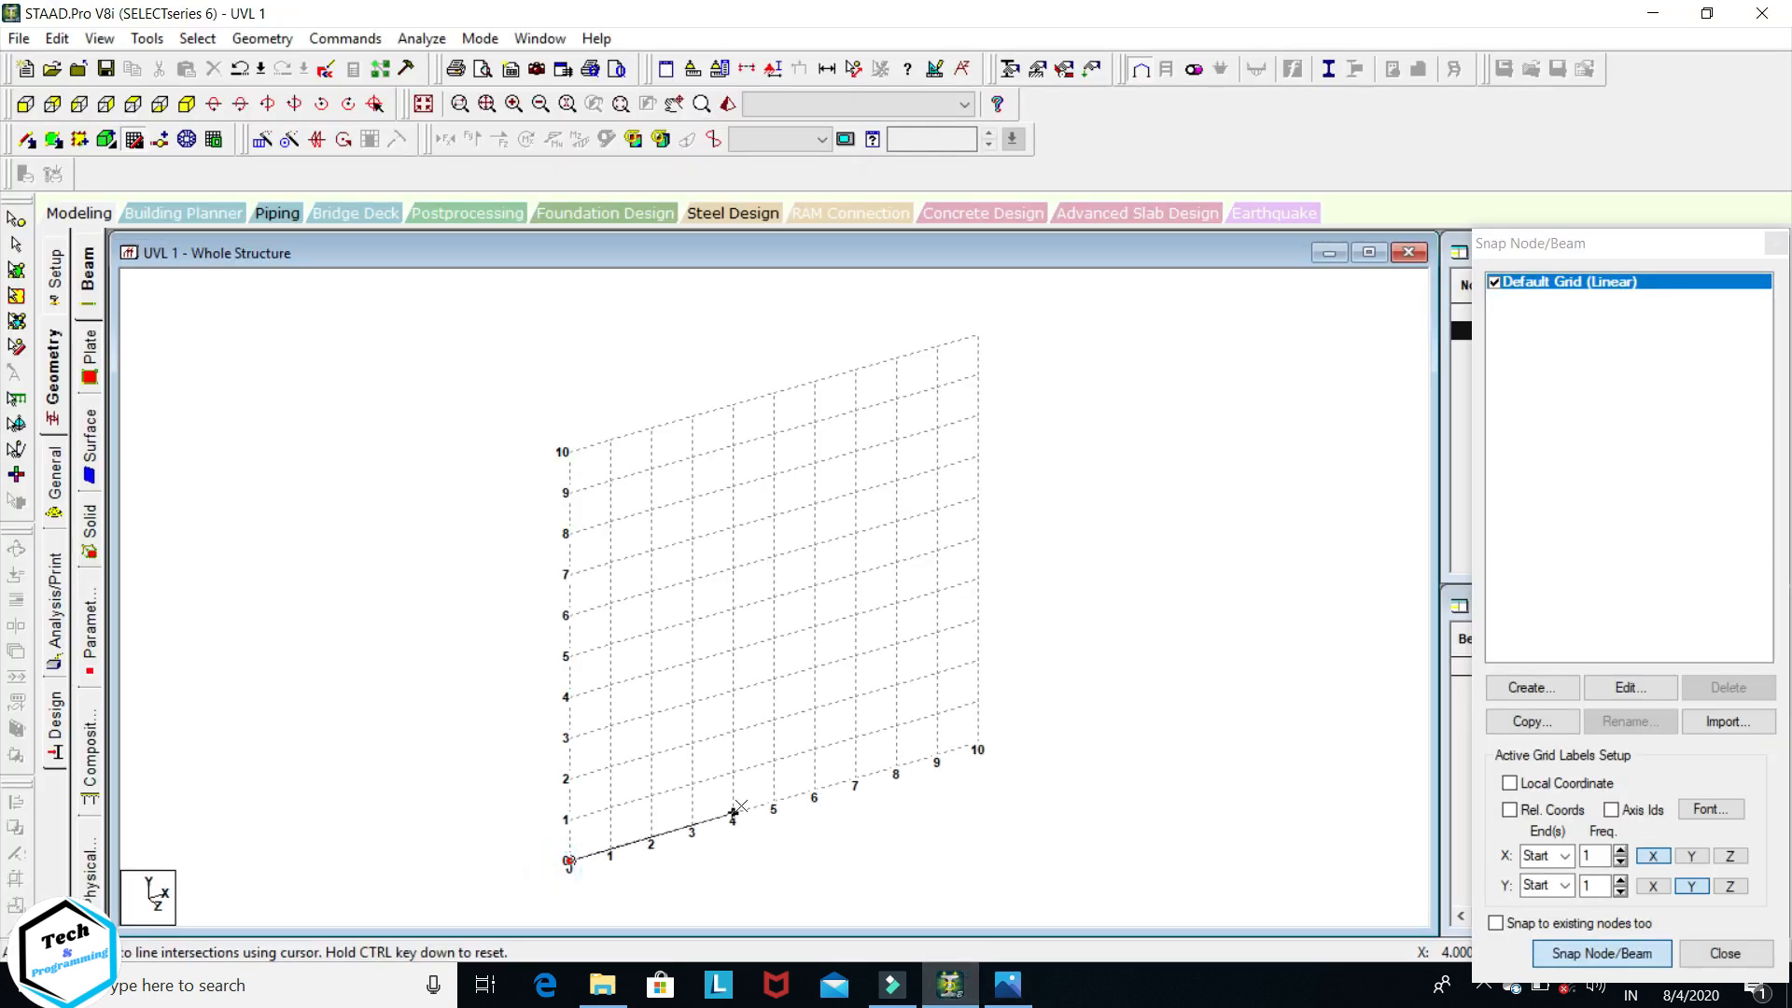
click(775, 802)
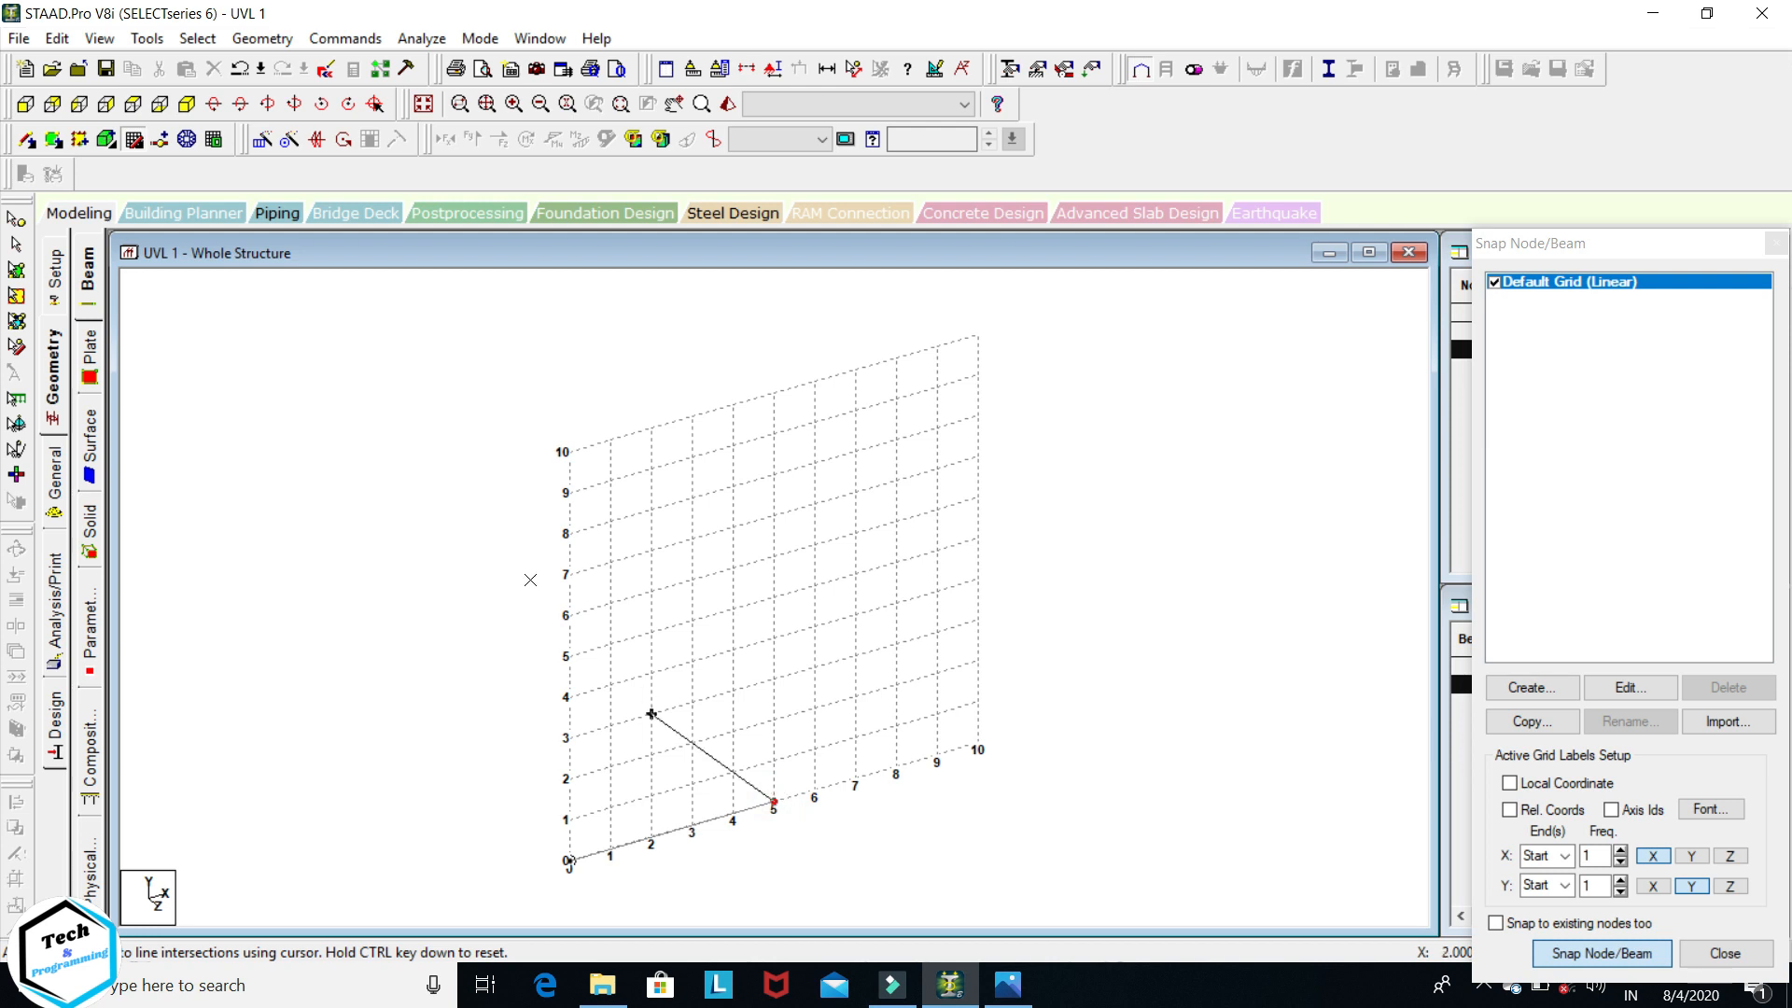
right_click(583, 597)
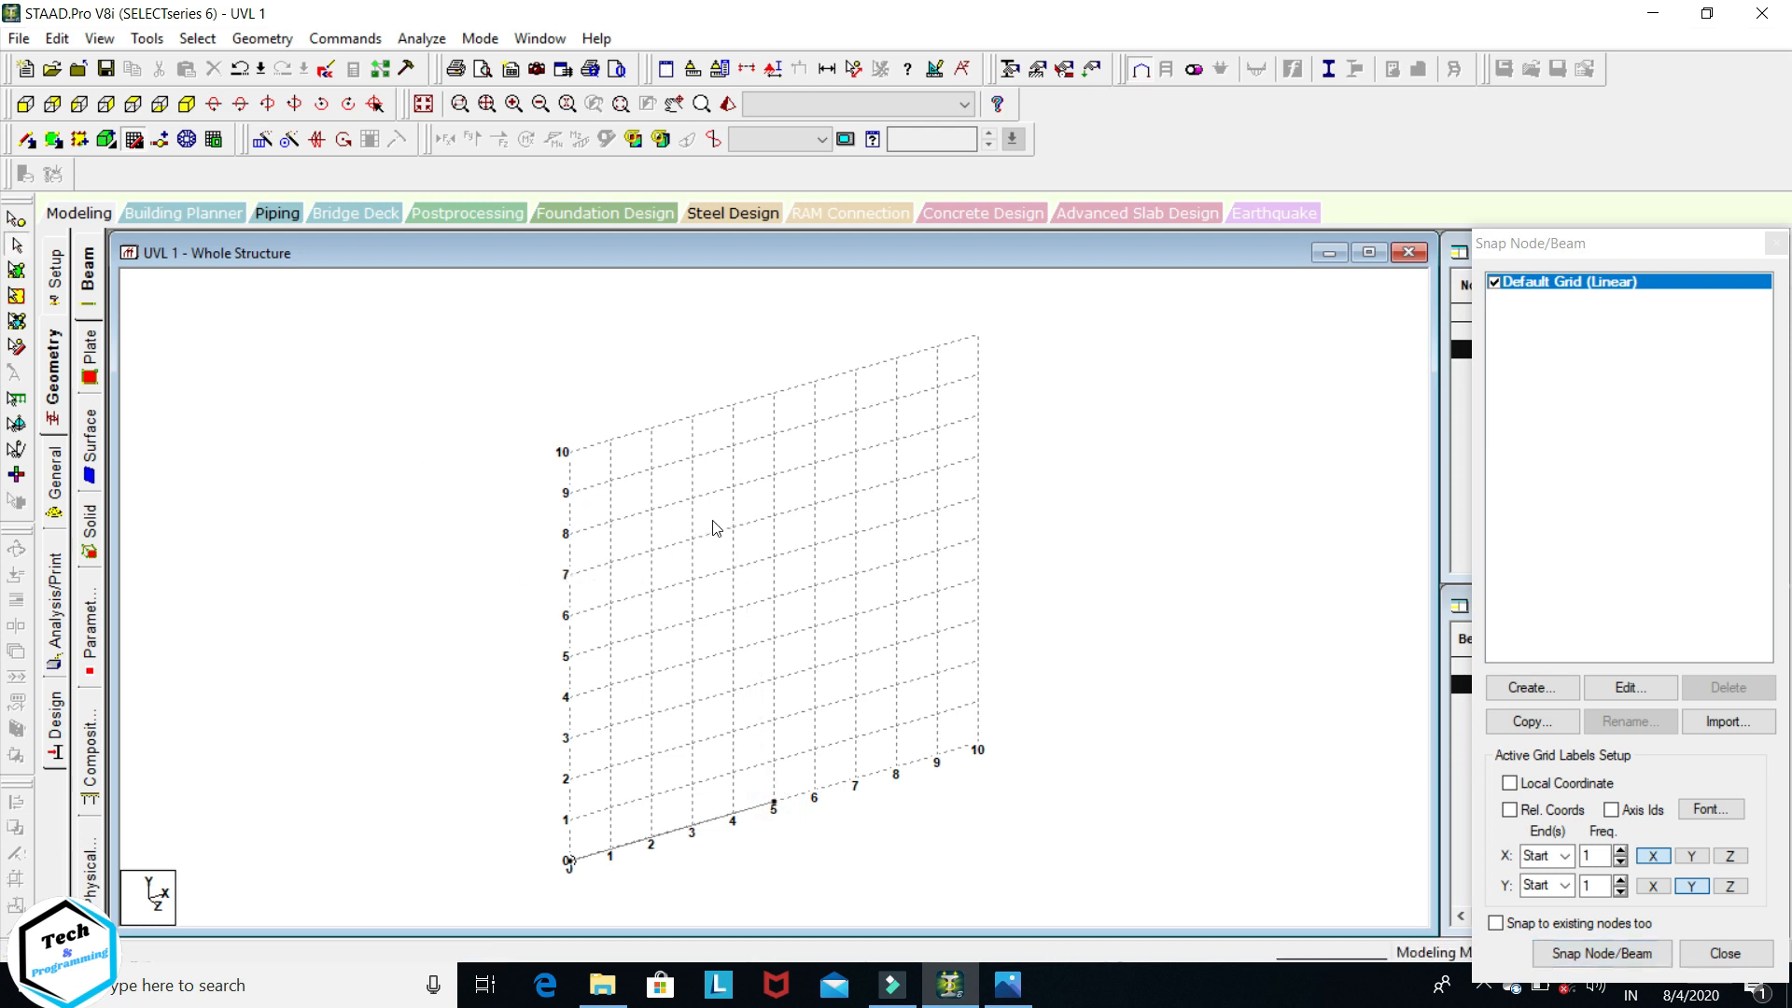
click(28, 103)
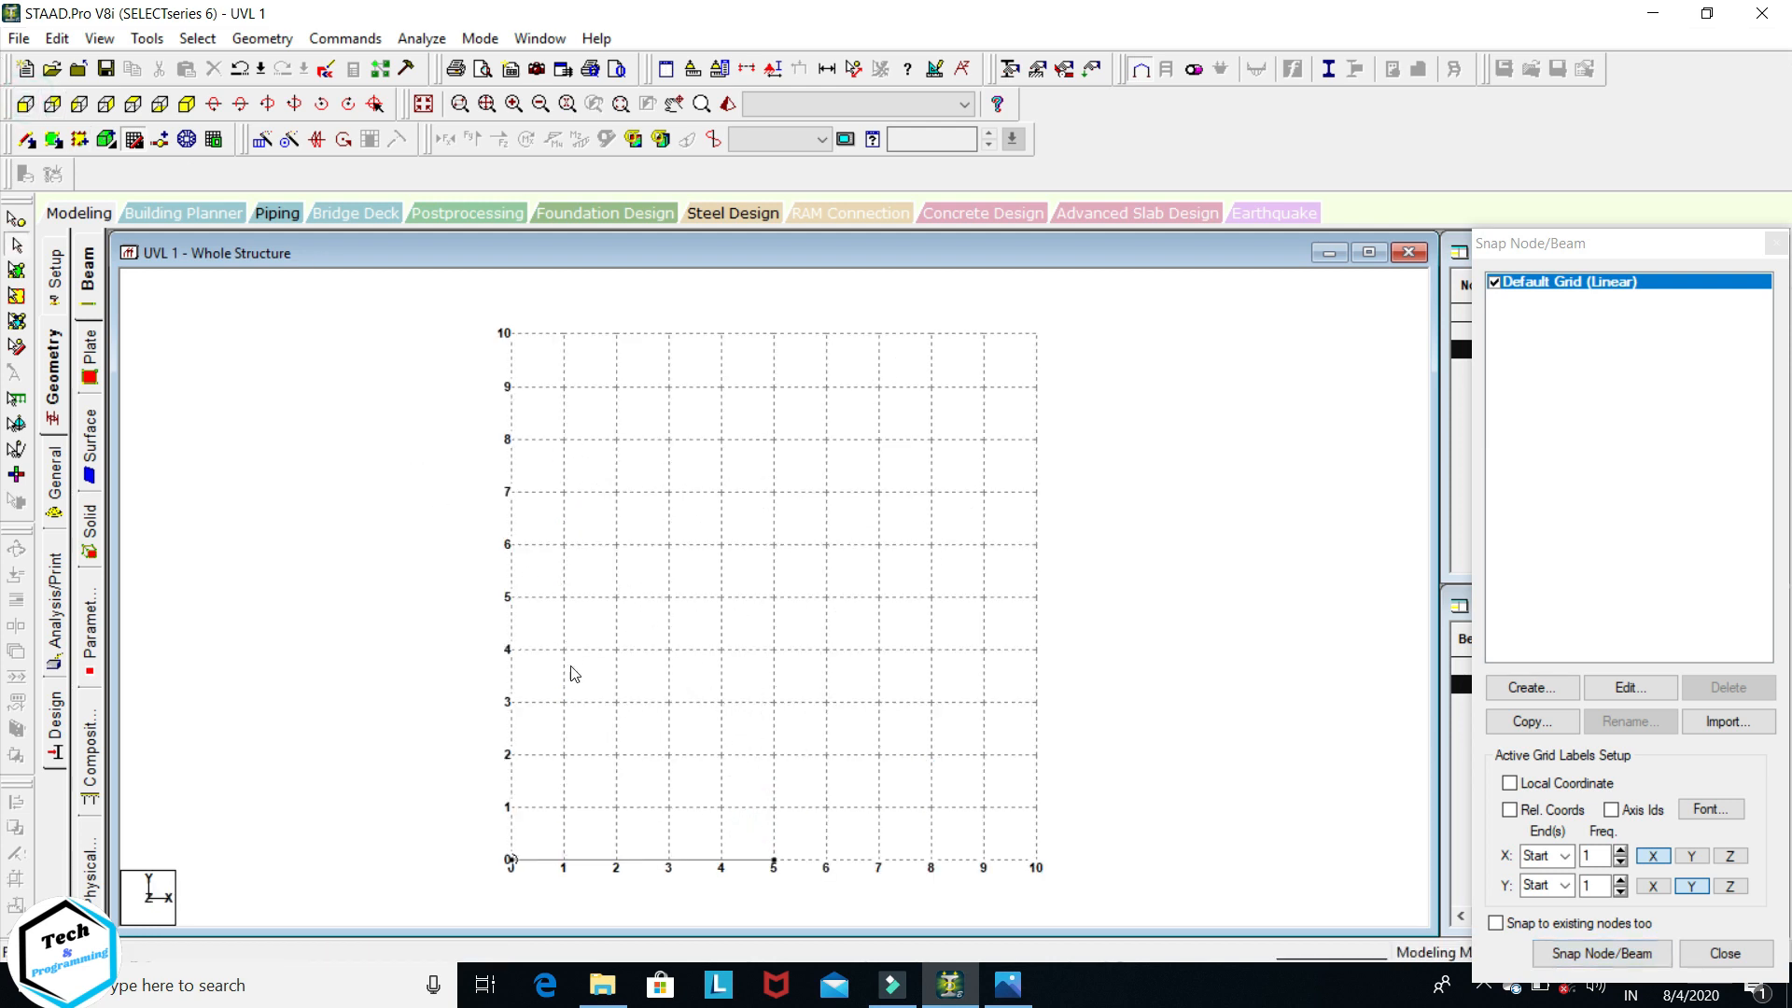
click(133, 142)
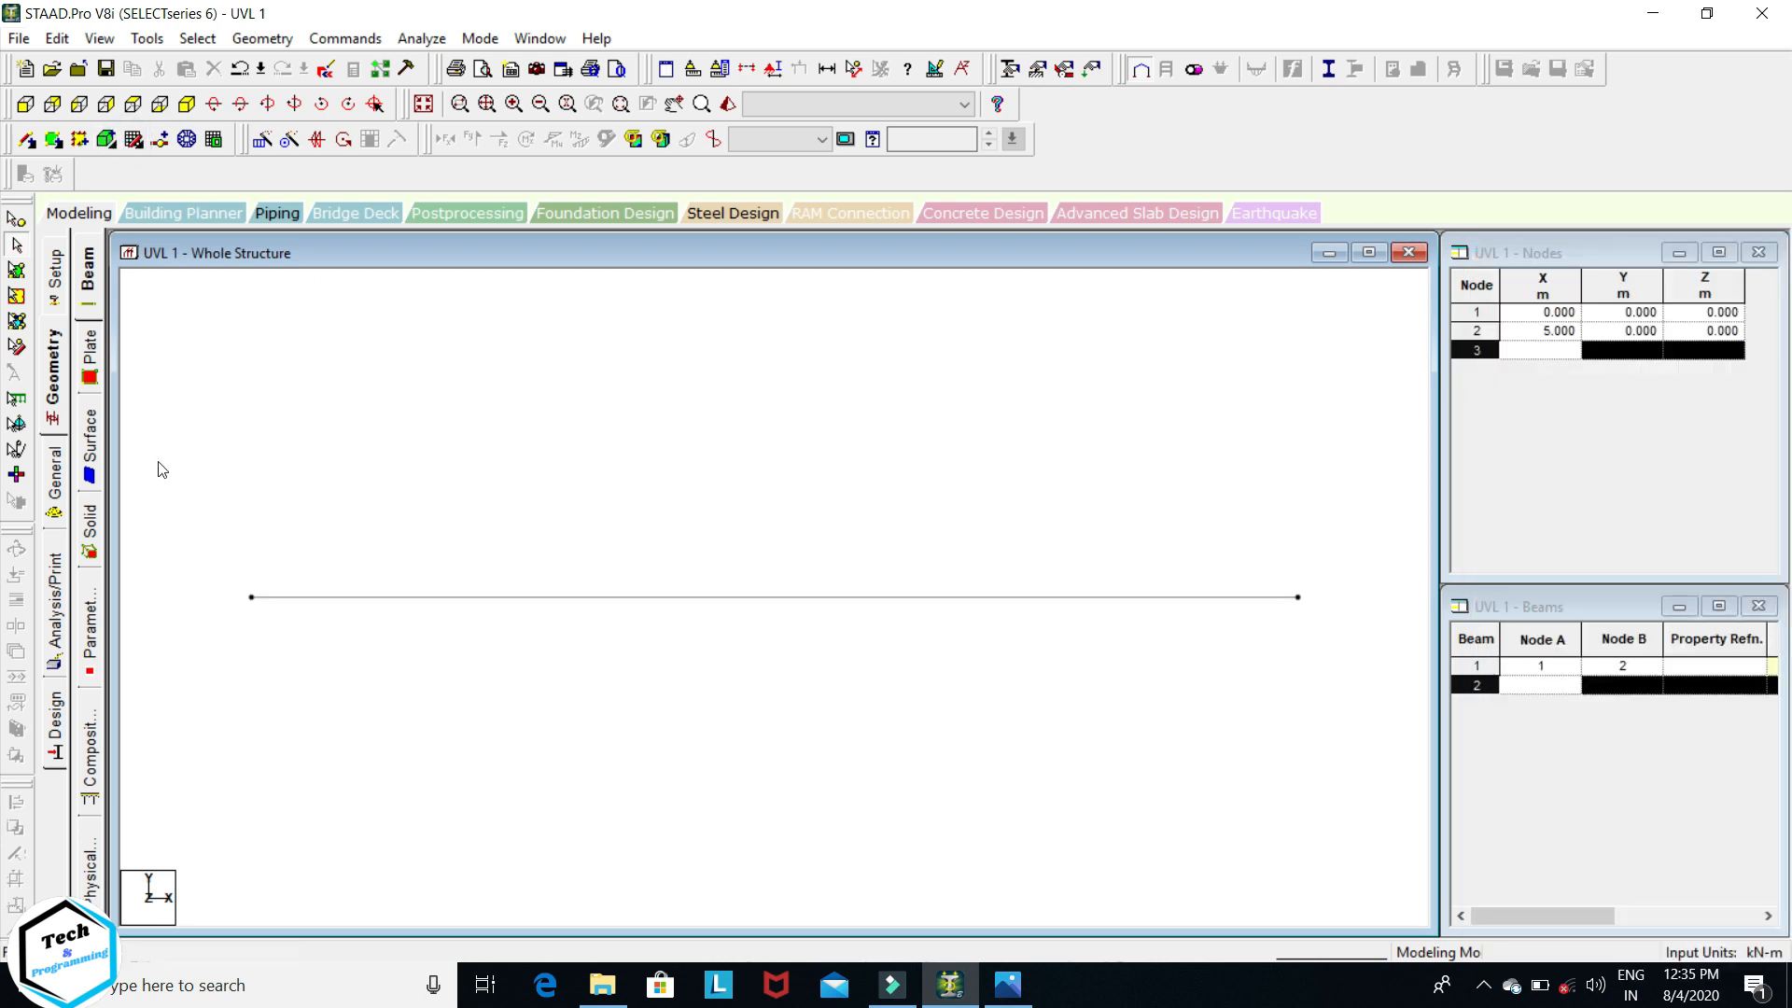
- Define a rectangular concrete section with YD 0.35 m and ZD 0.20 m
click(56, 476)
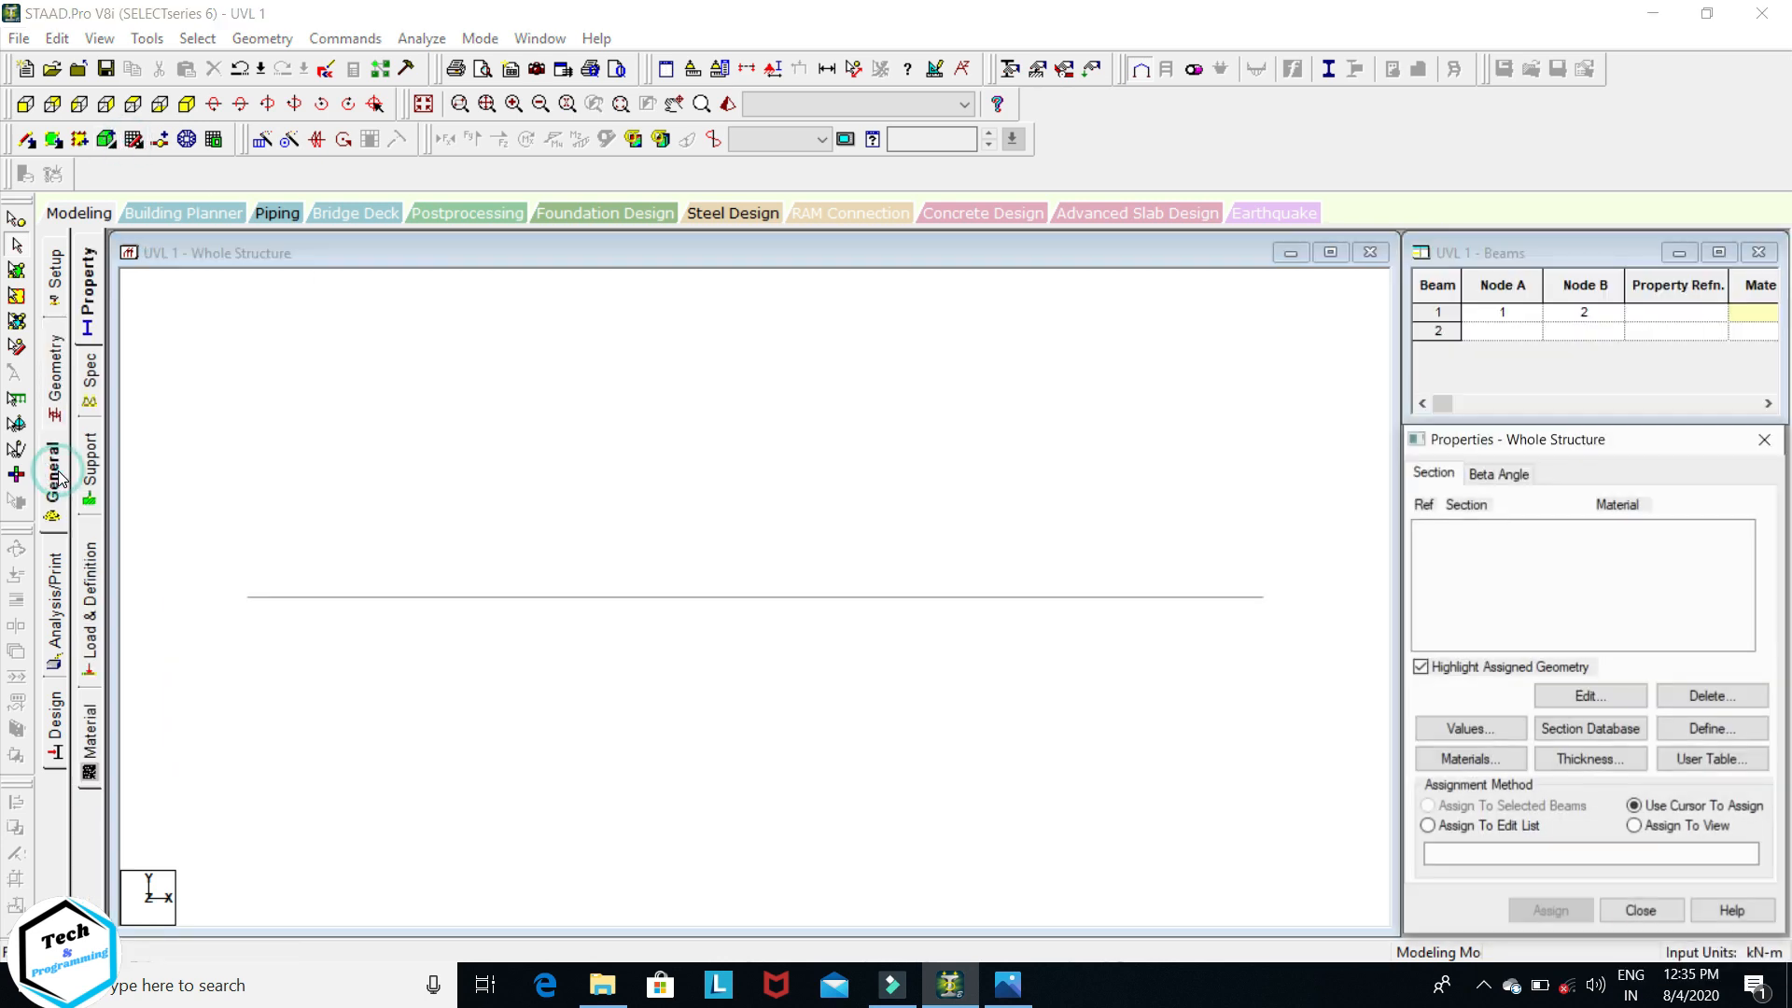
click(1715, 729)
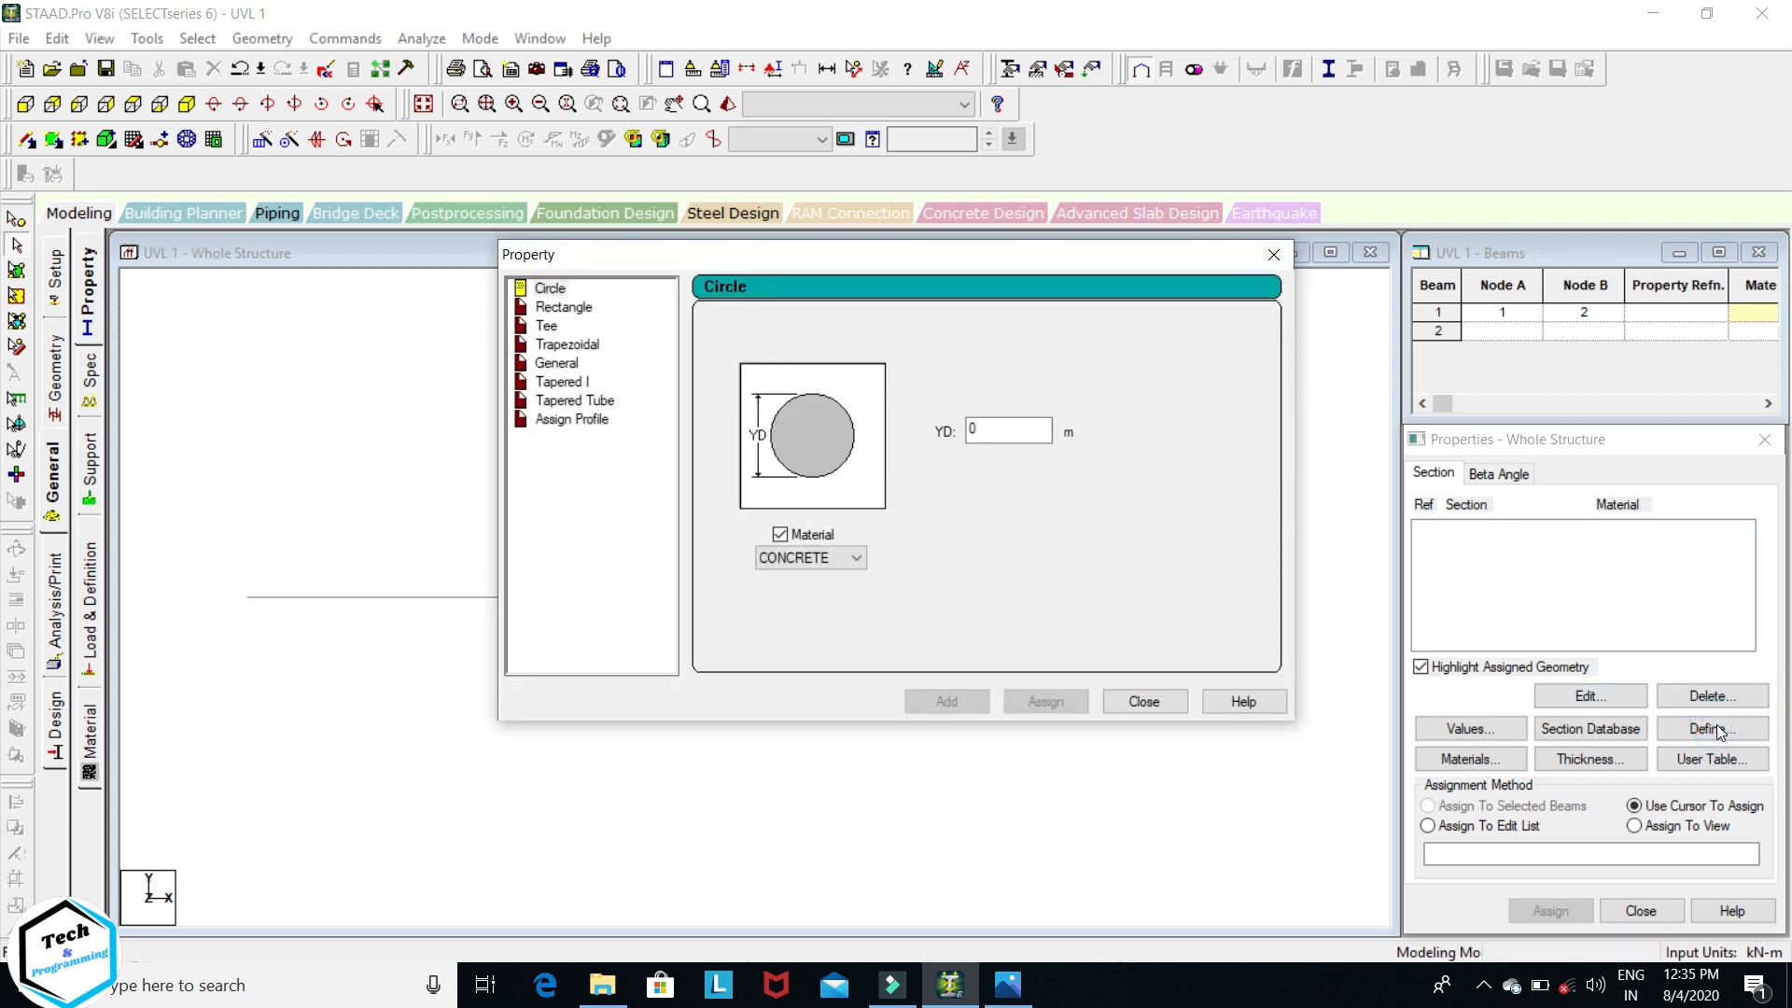
click(565, 307)
double_click(1020, 414)
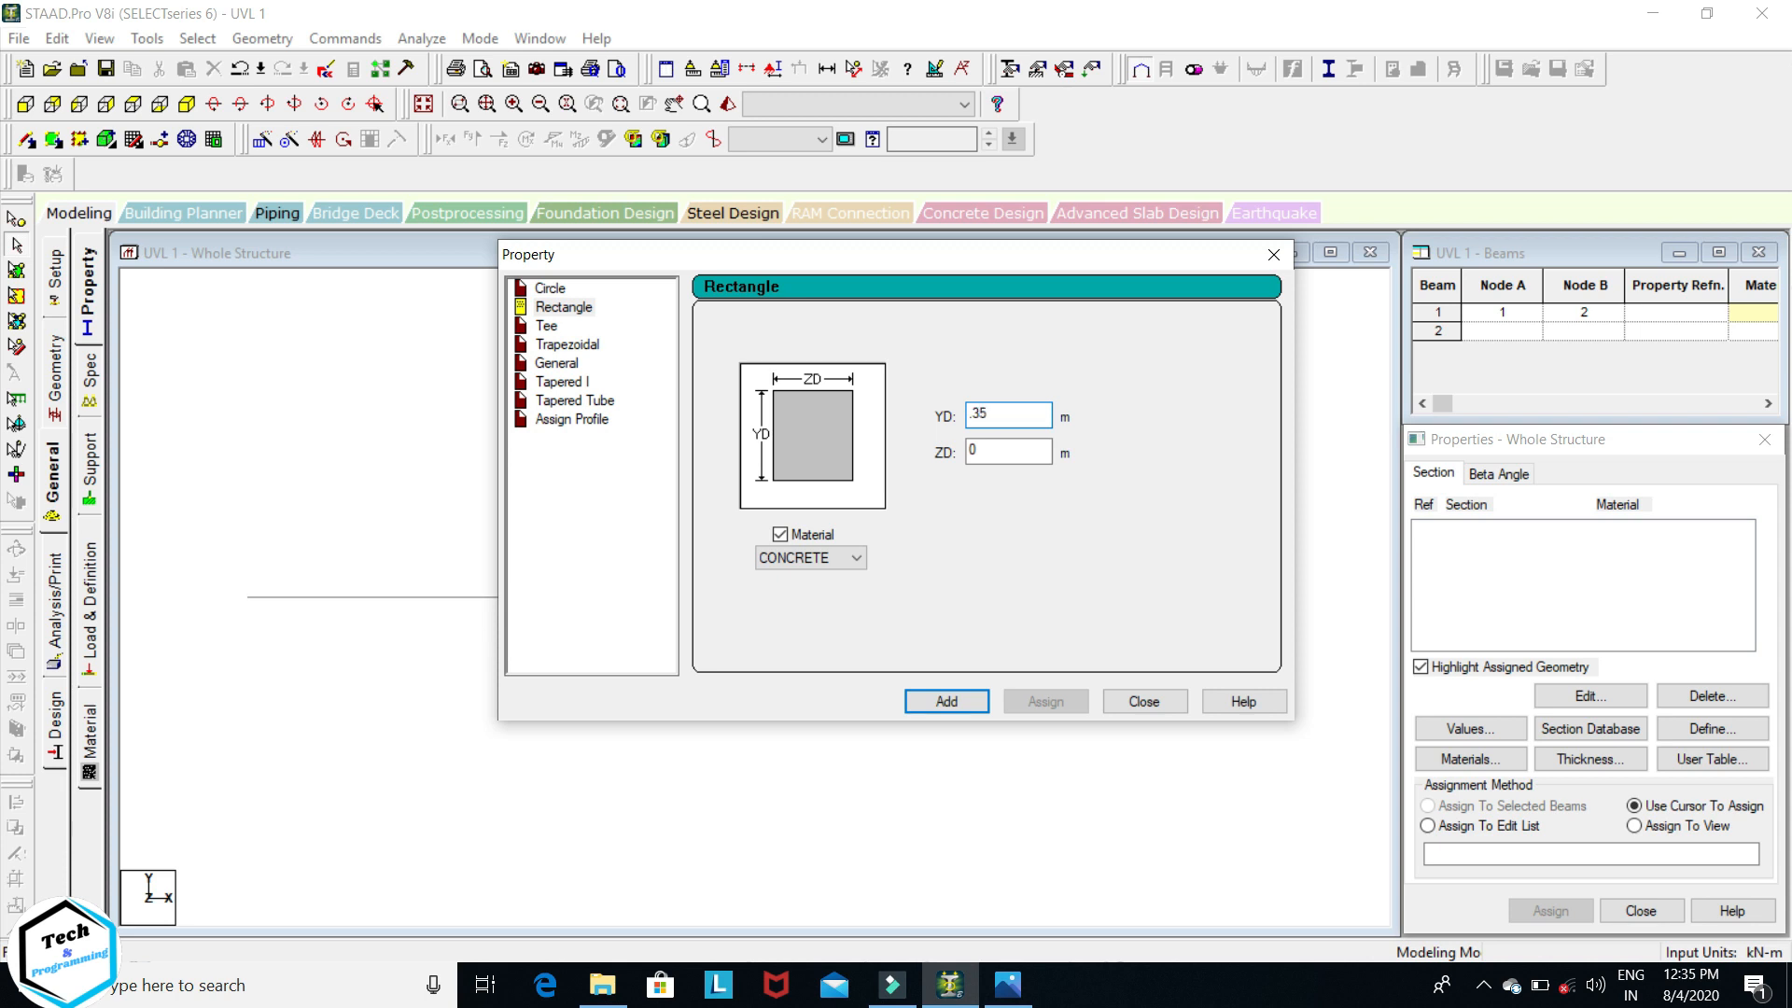
double_click(991, 451)
click(947, 702)
click(1145, 702)
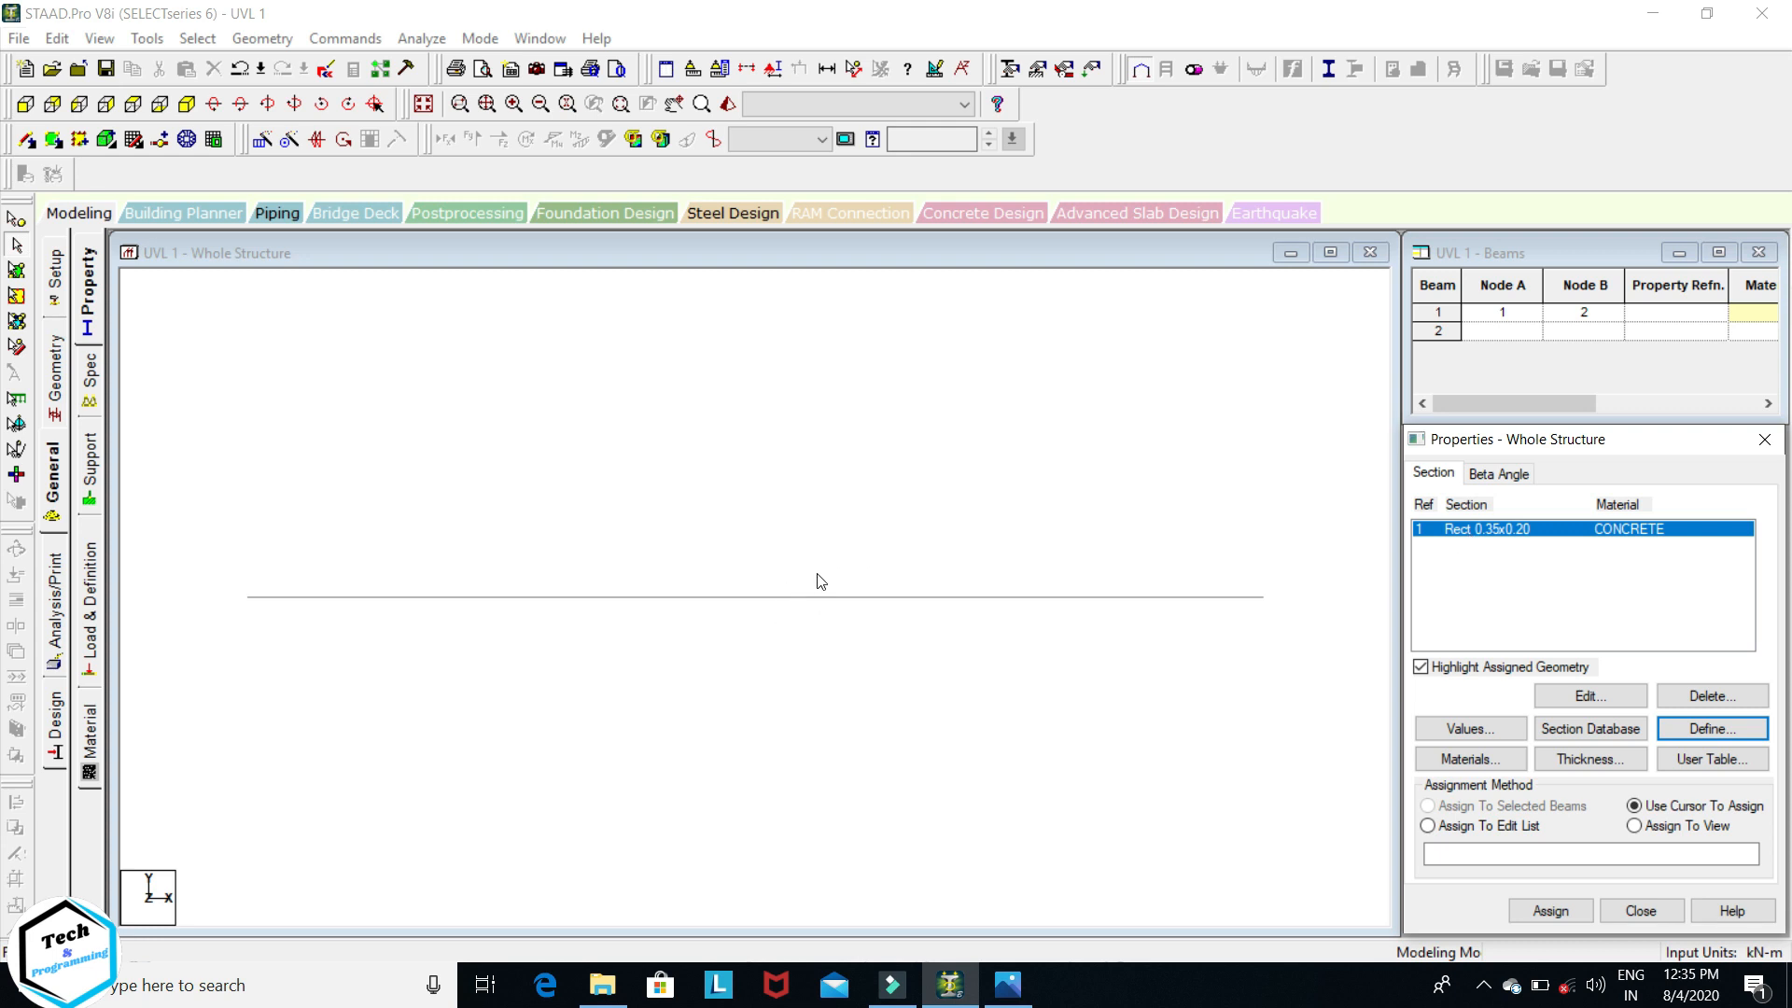
- Assign the Rect 0.35x0.20 concrete section to the selected beam
click(1051, 598)
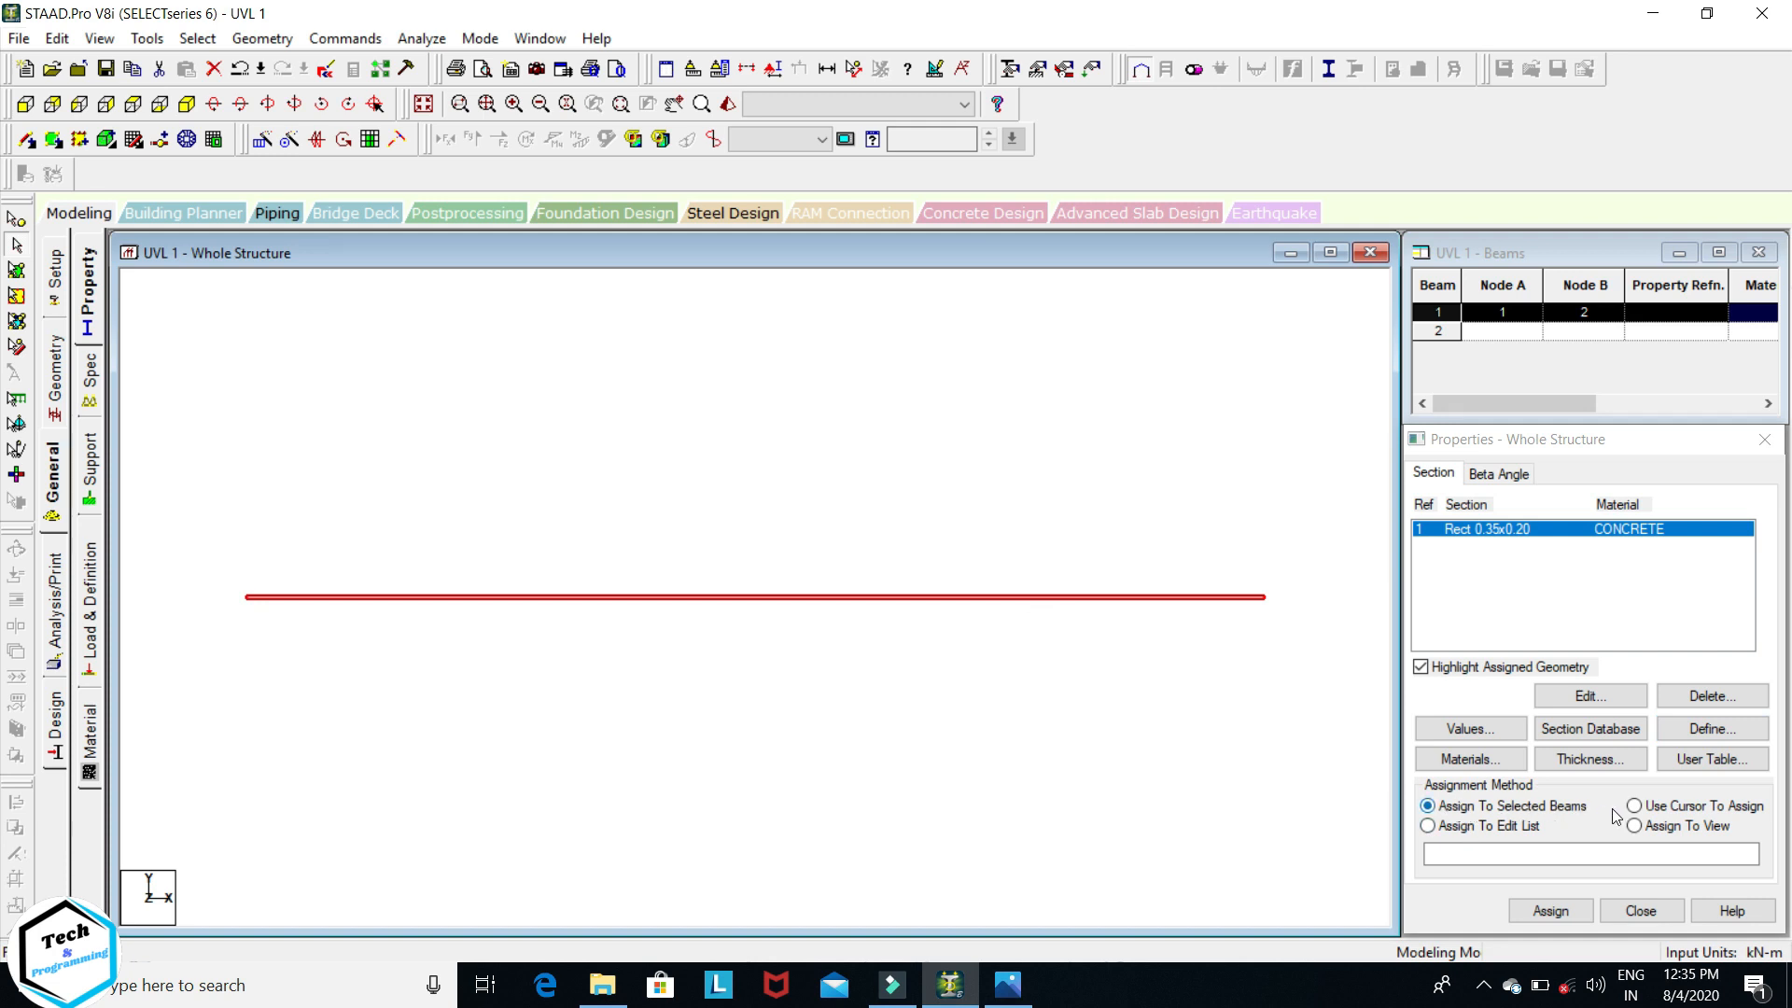
click(1549, 911)
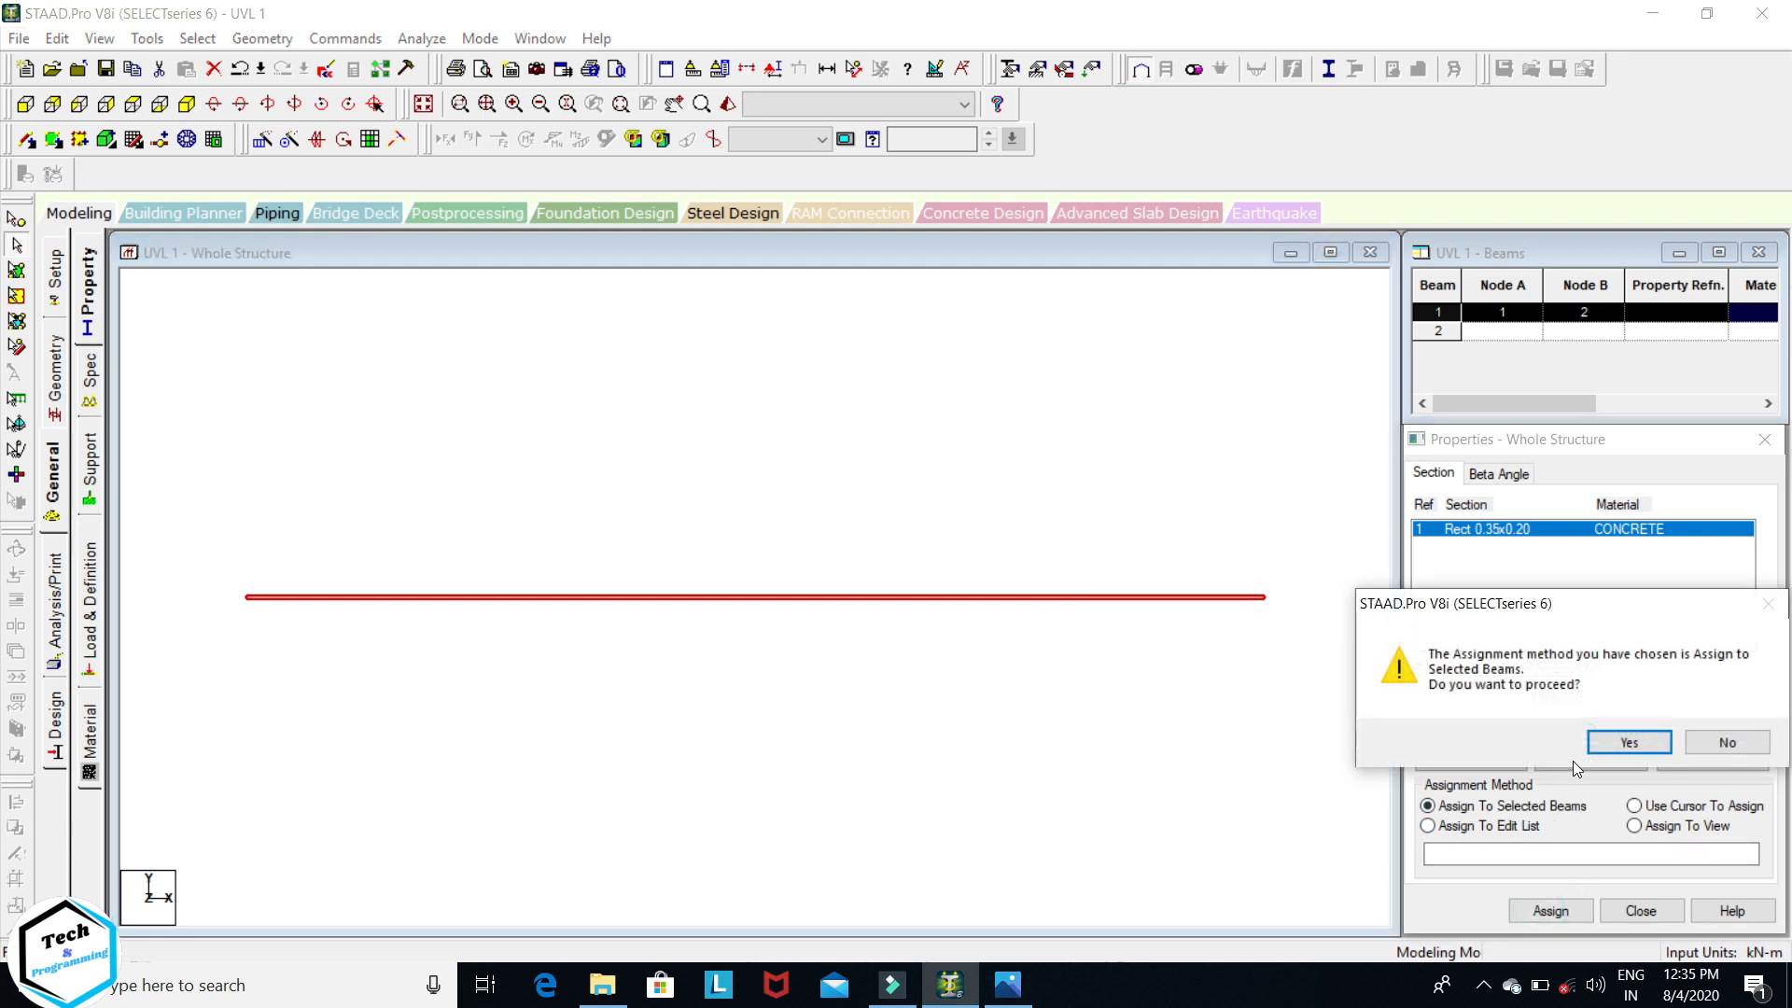
click(1599, 743)
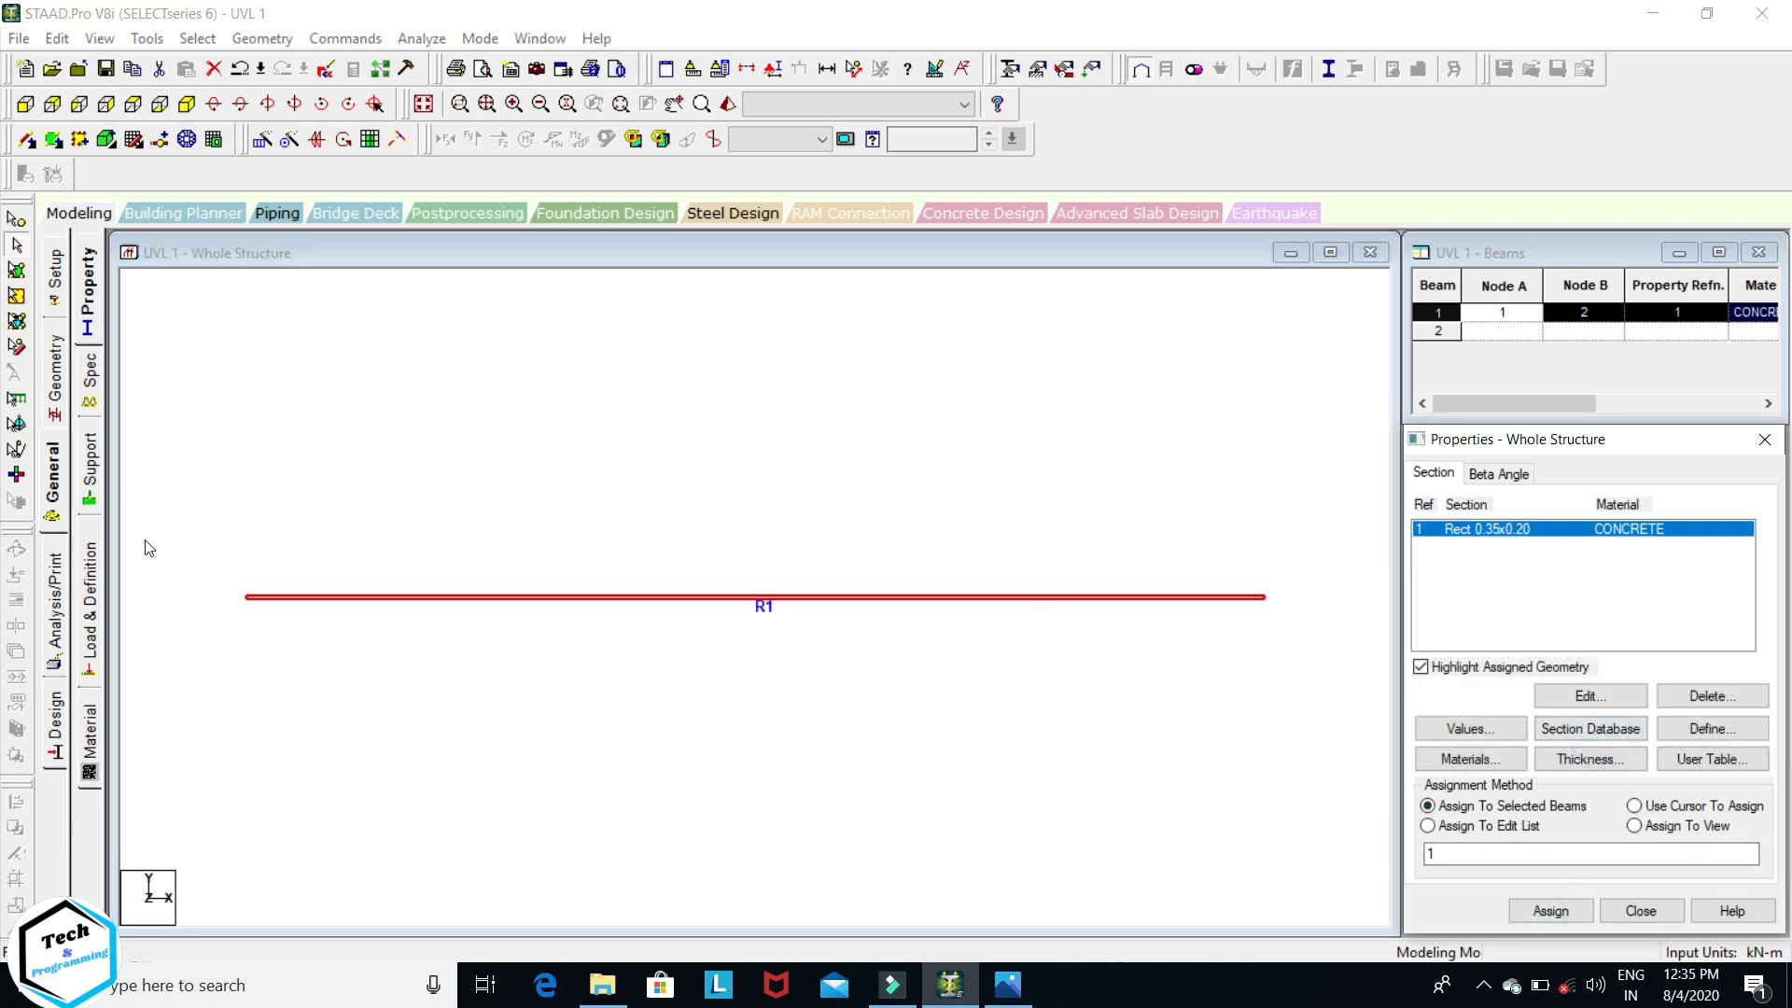
- Check the support types in the reference image in Photos and create a pinned support in the model
click(1006, 984)
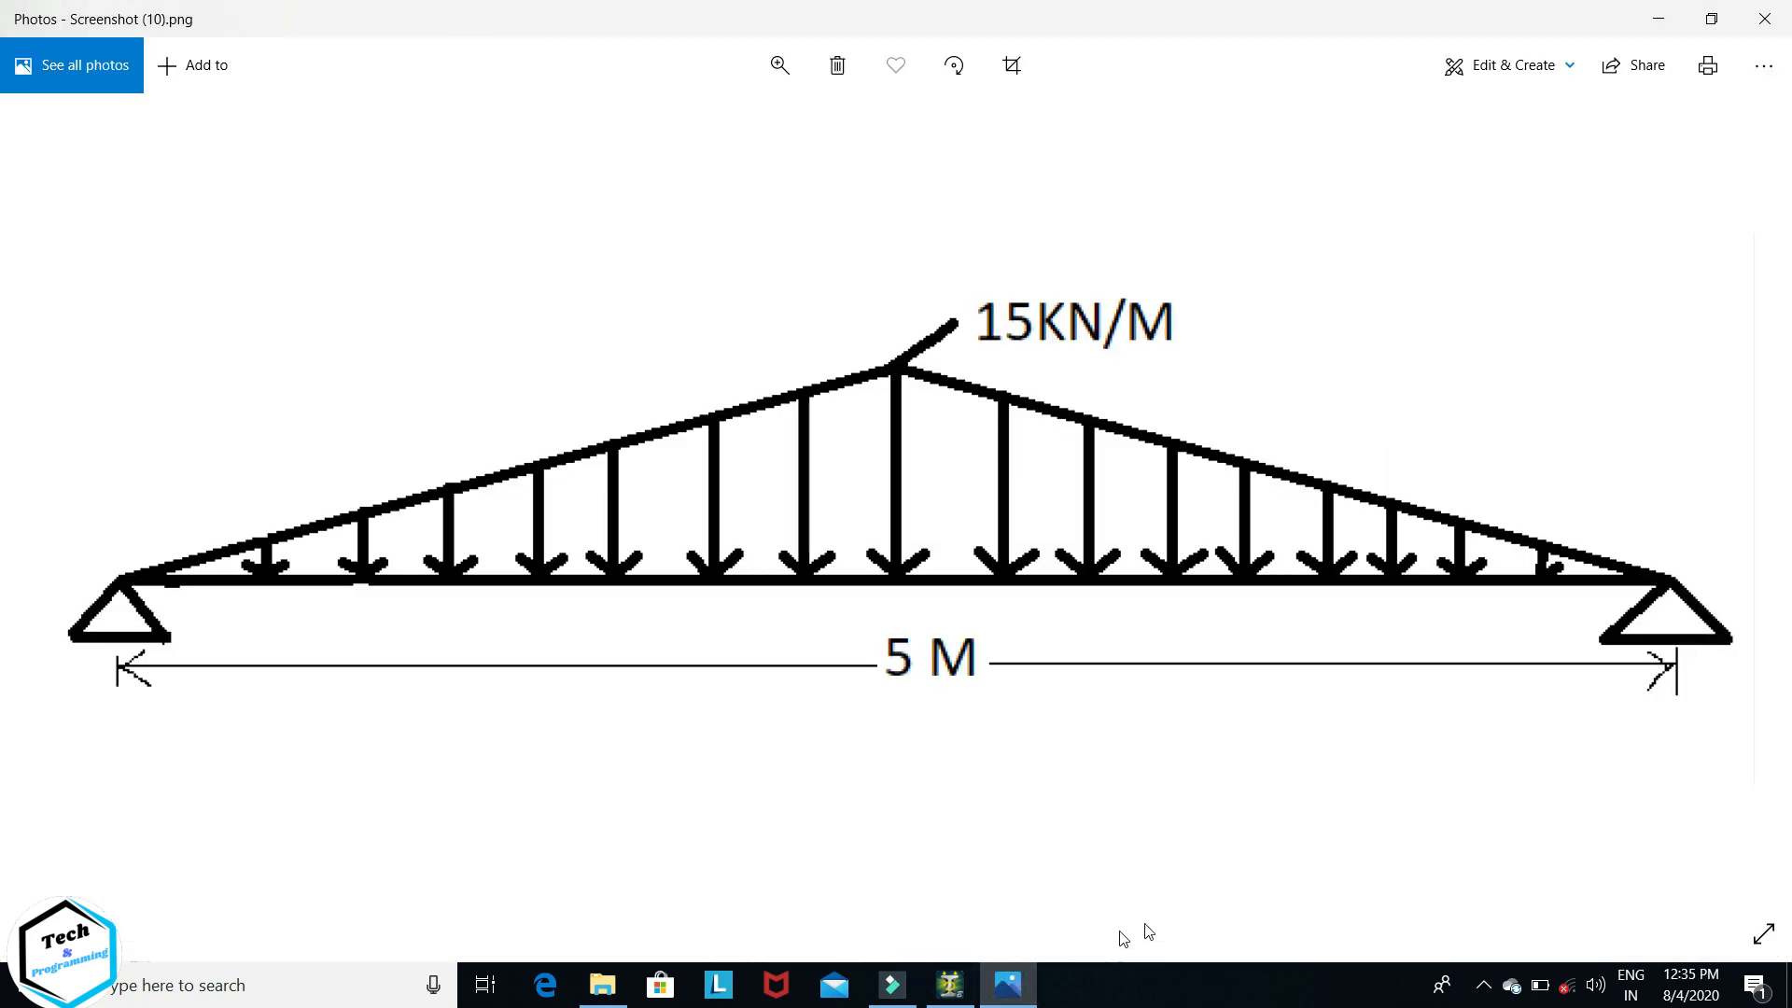
click(949, 985)
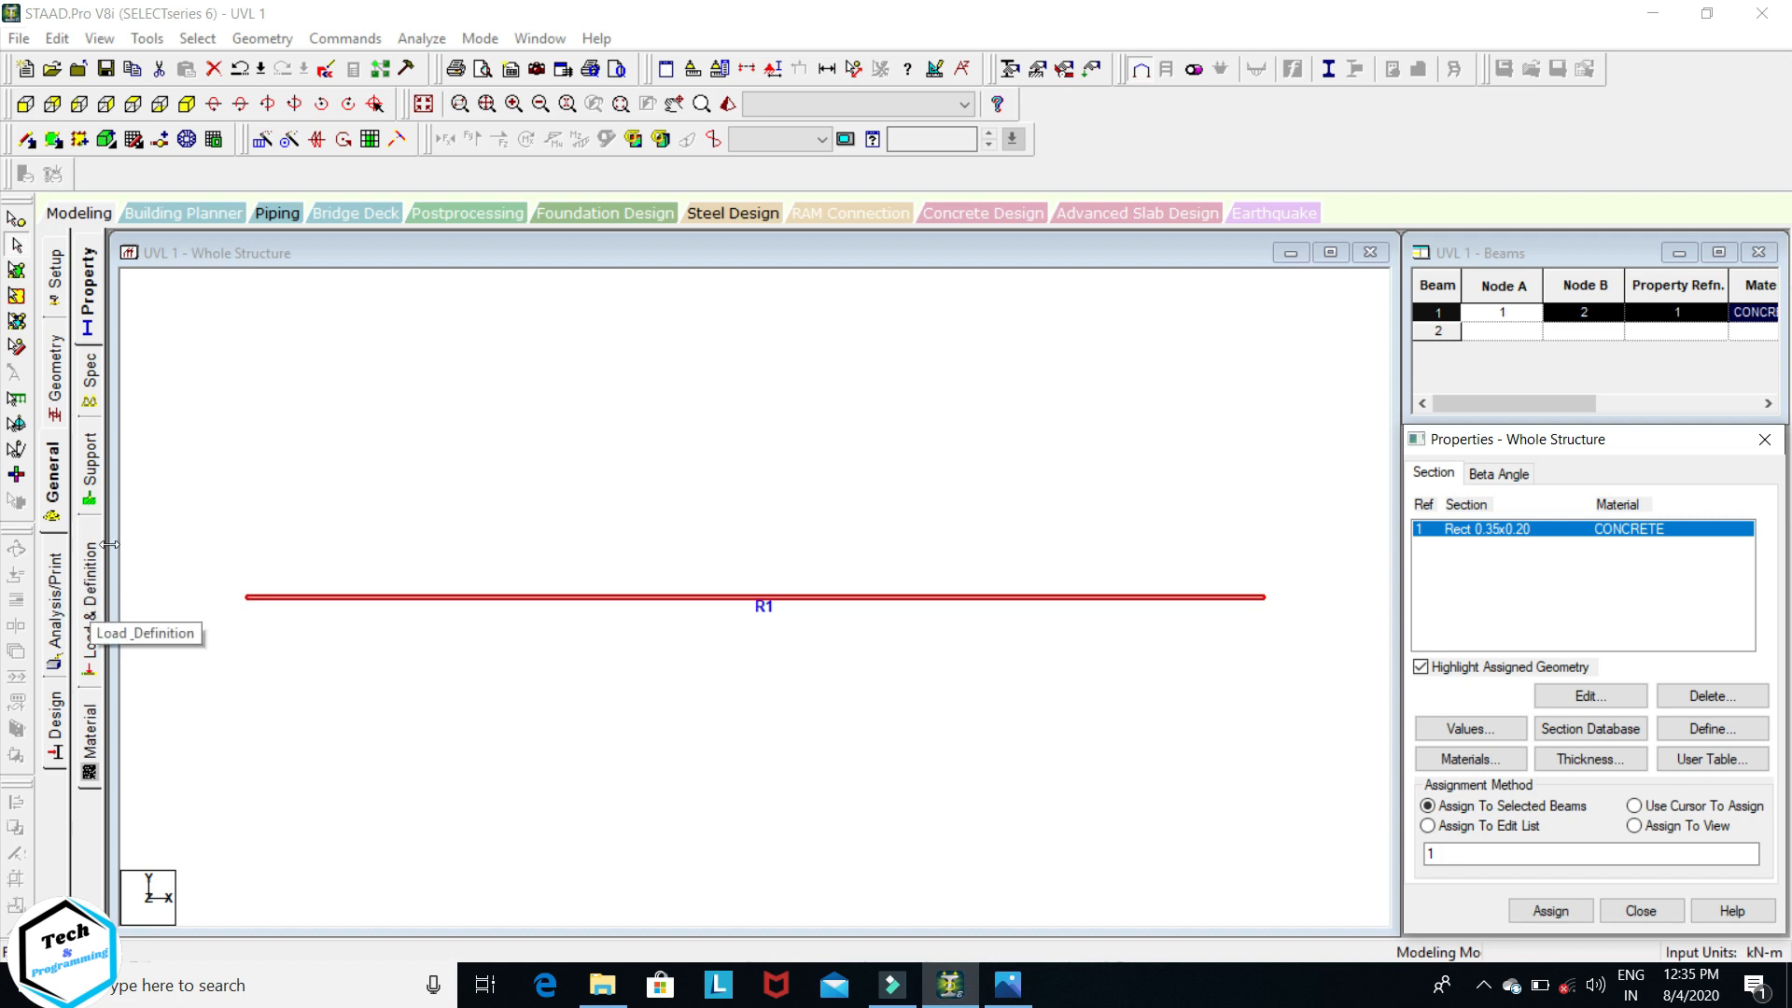
click(89, 468)
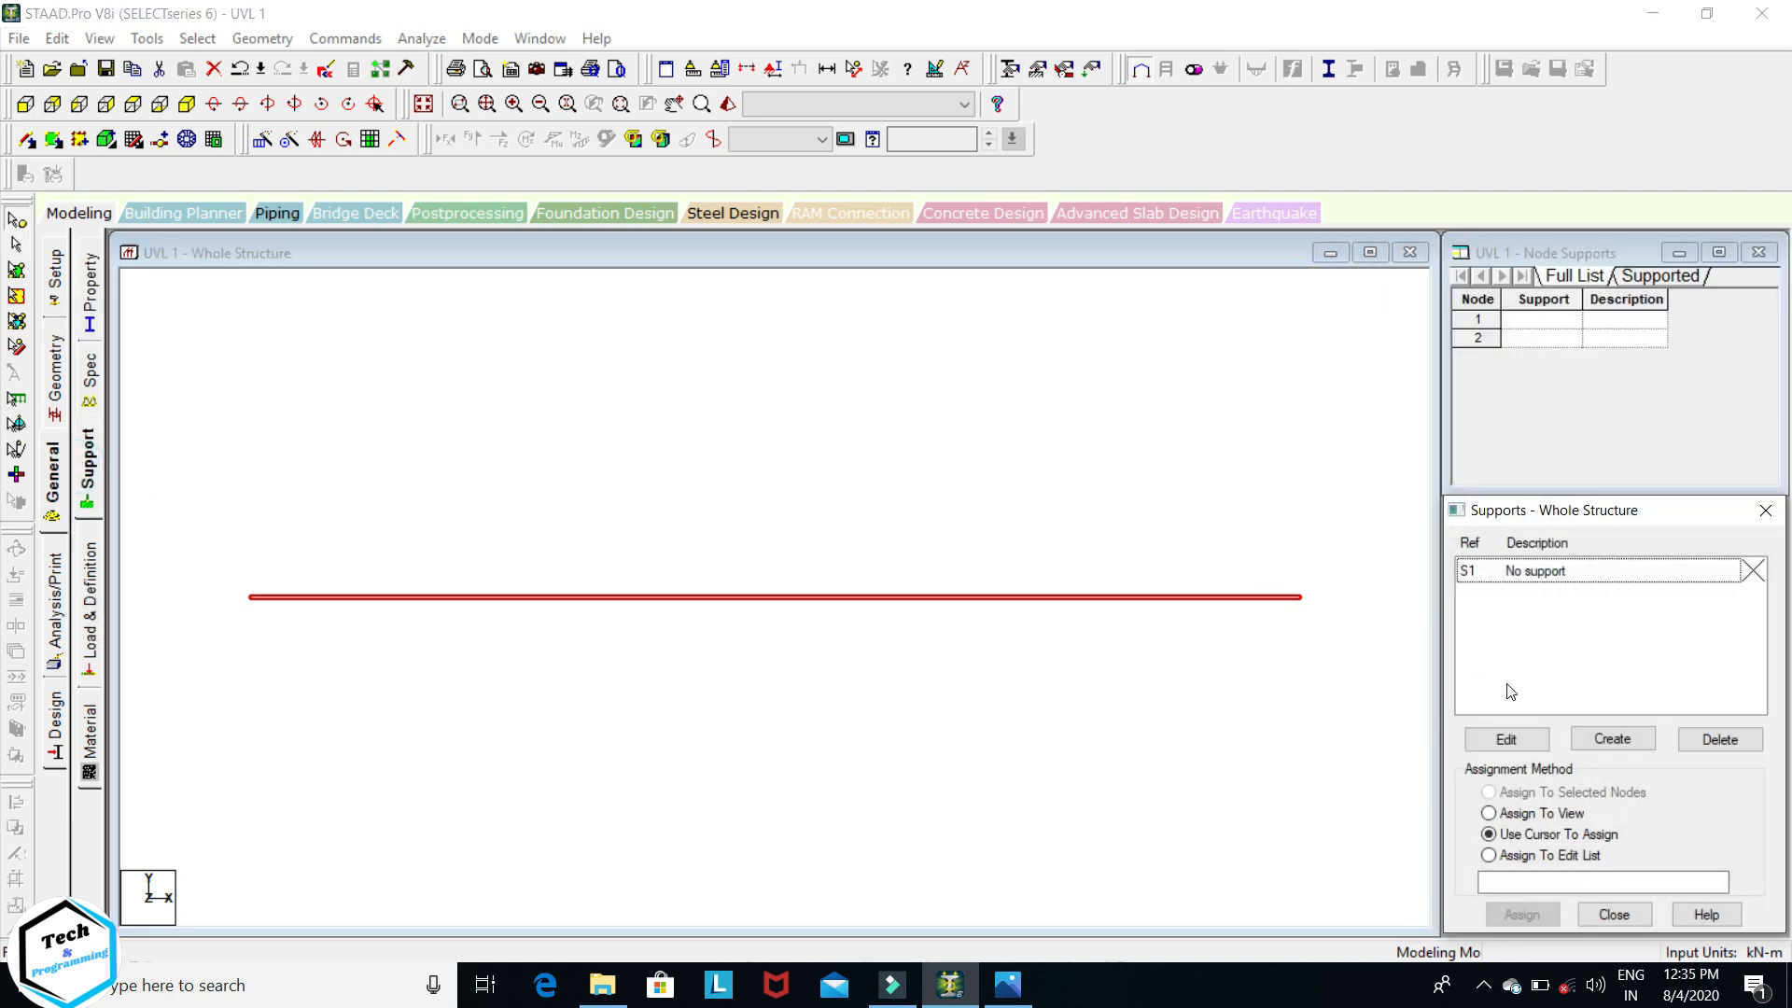
click(1607, 740)
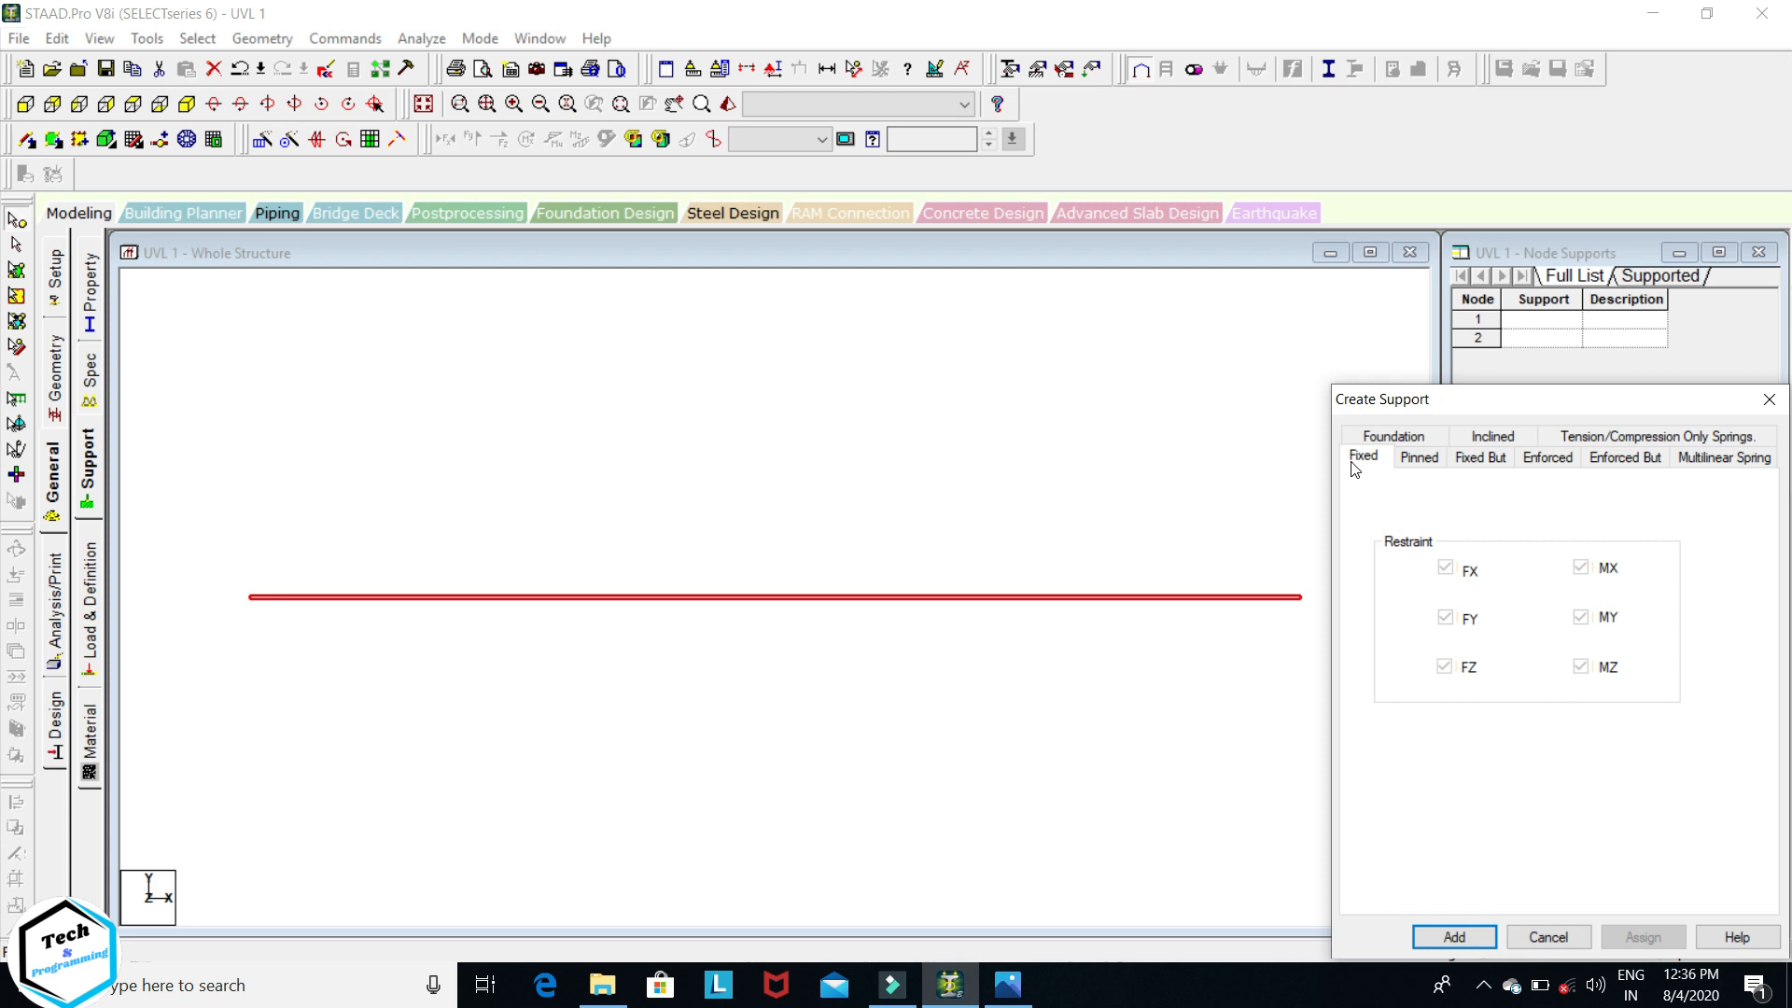
click(1419, 457)
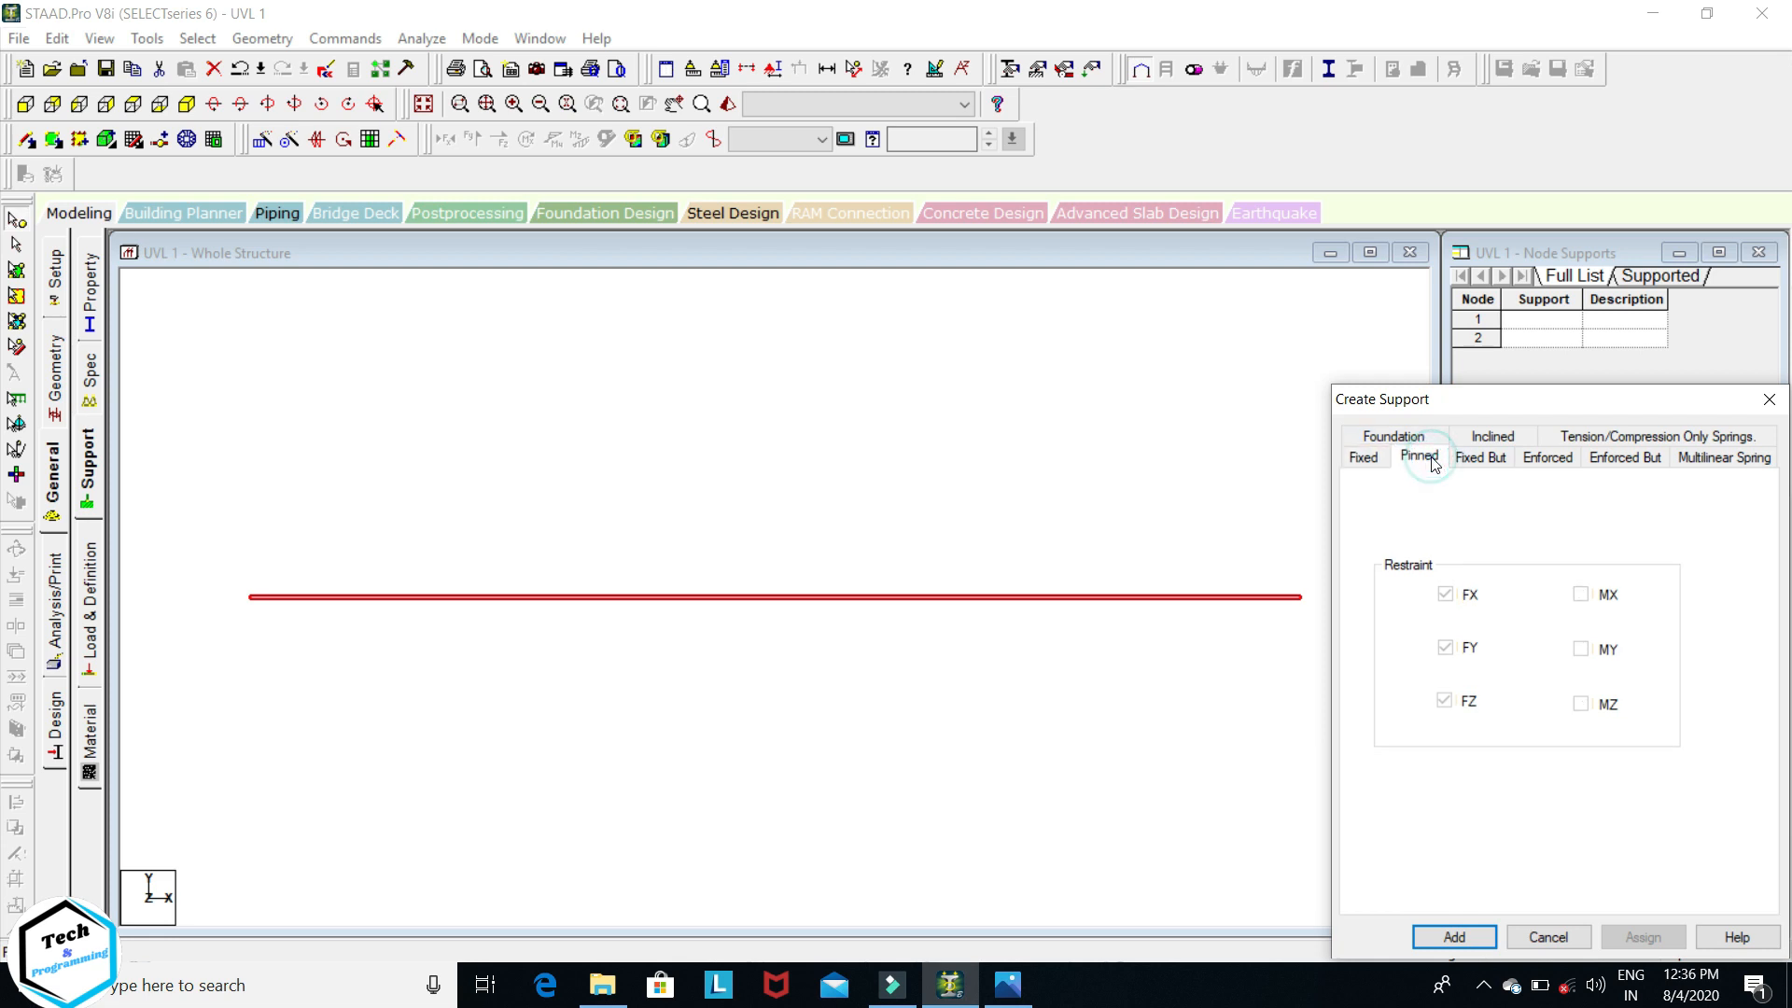
click(1455, 937)
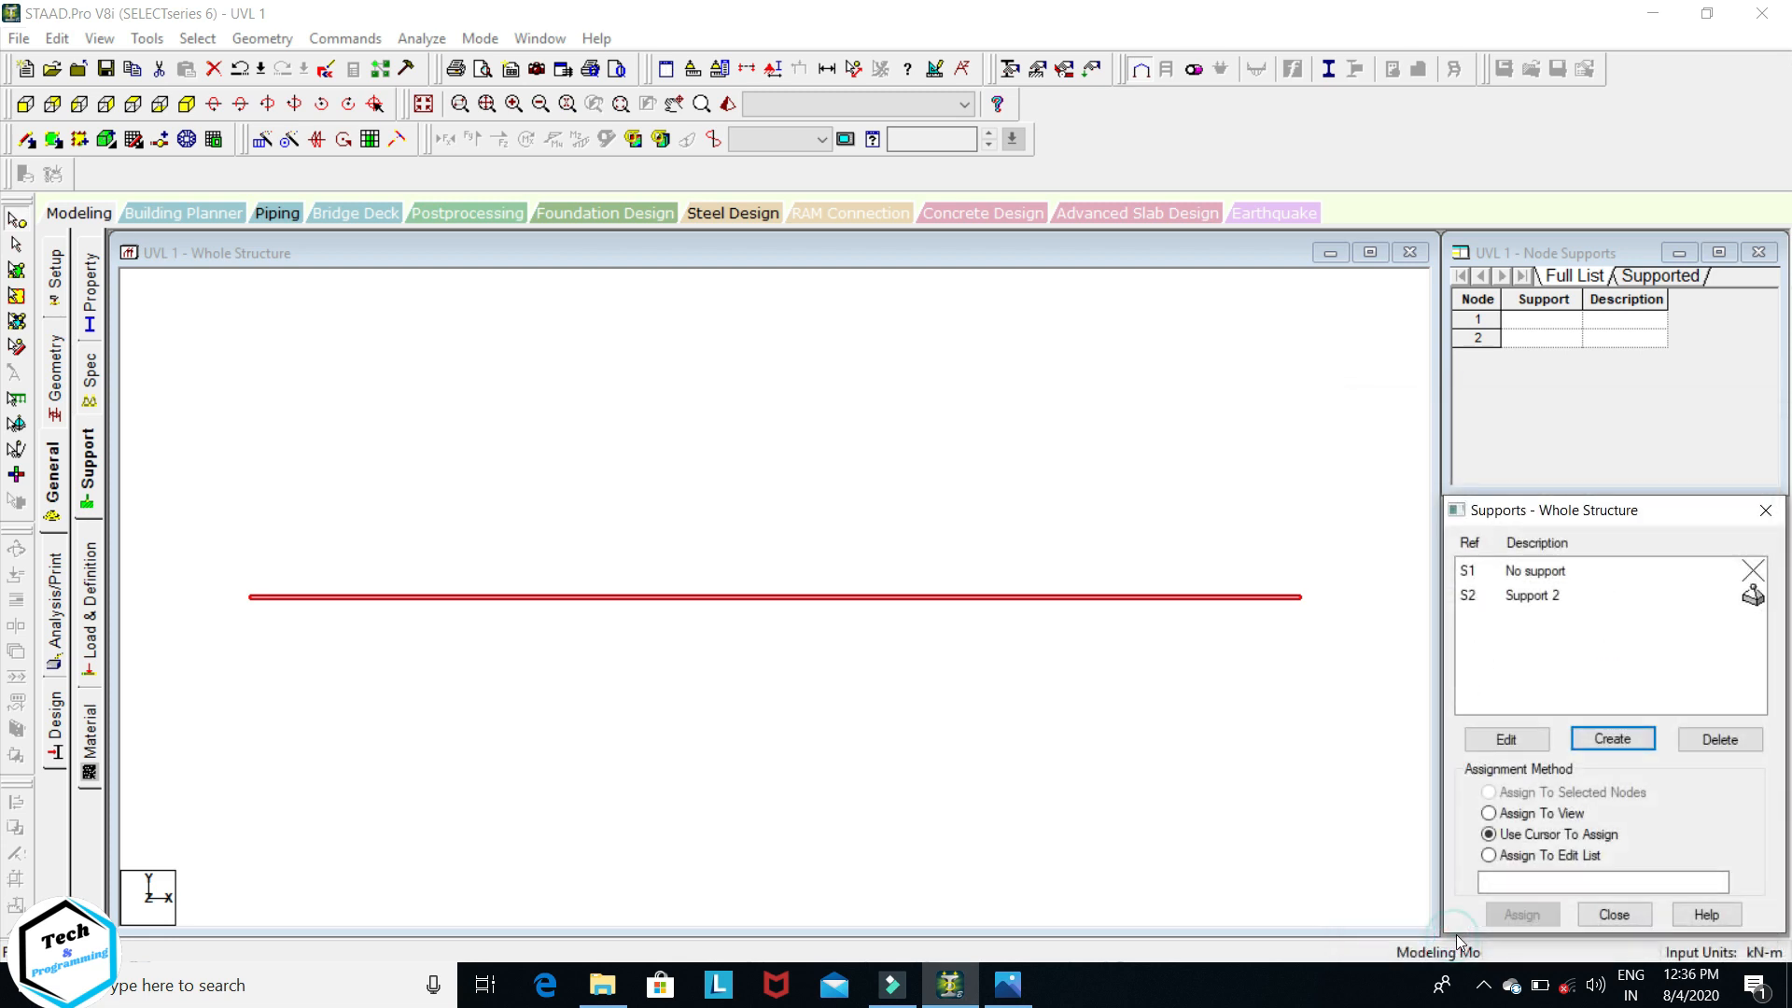
- Assign the pinned support to both end nodes of the beam using the cursor assignment method
click(1549, 598)
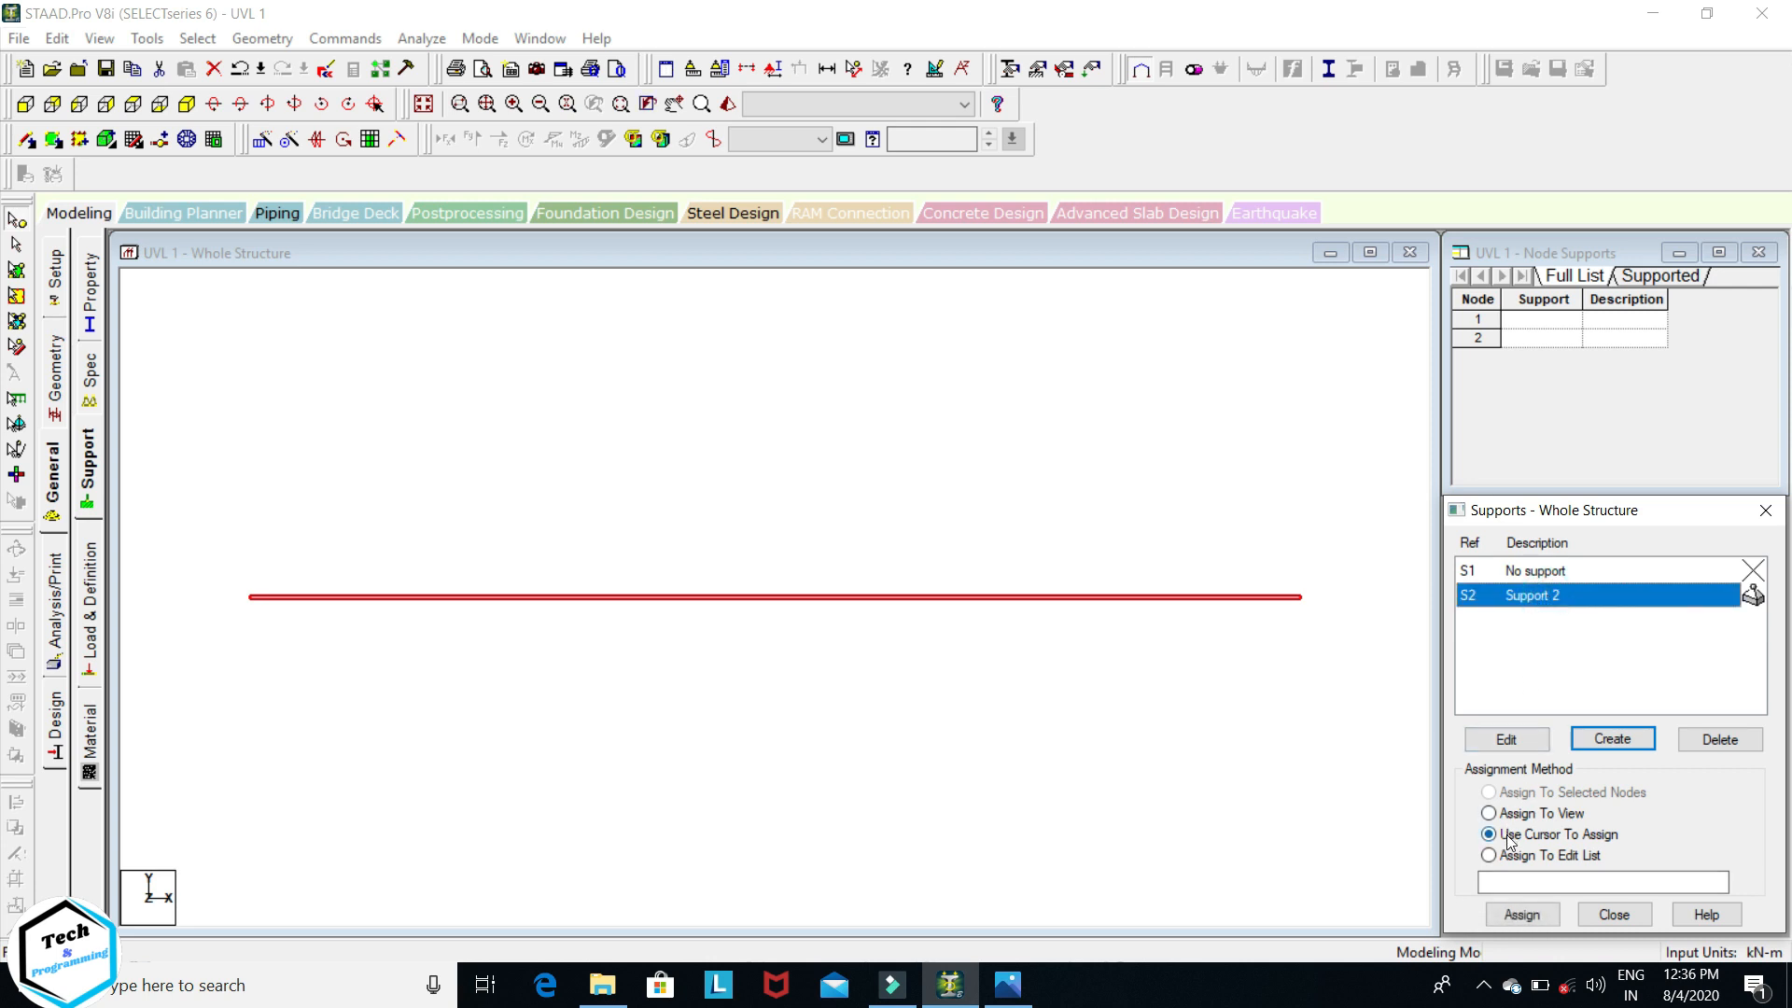
click(1520, 916)
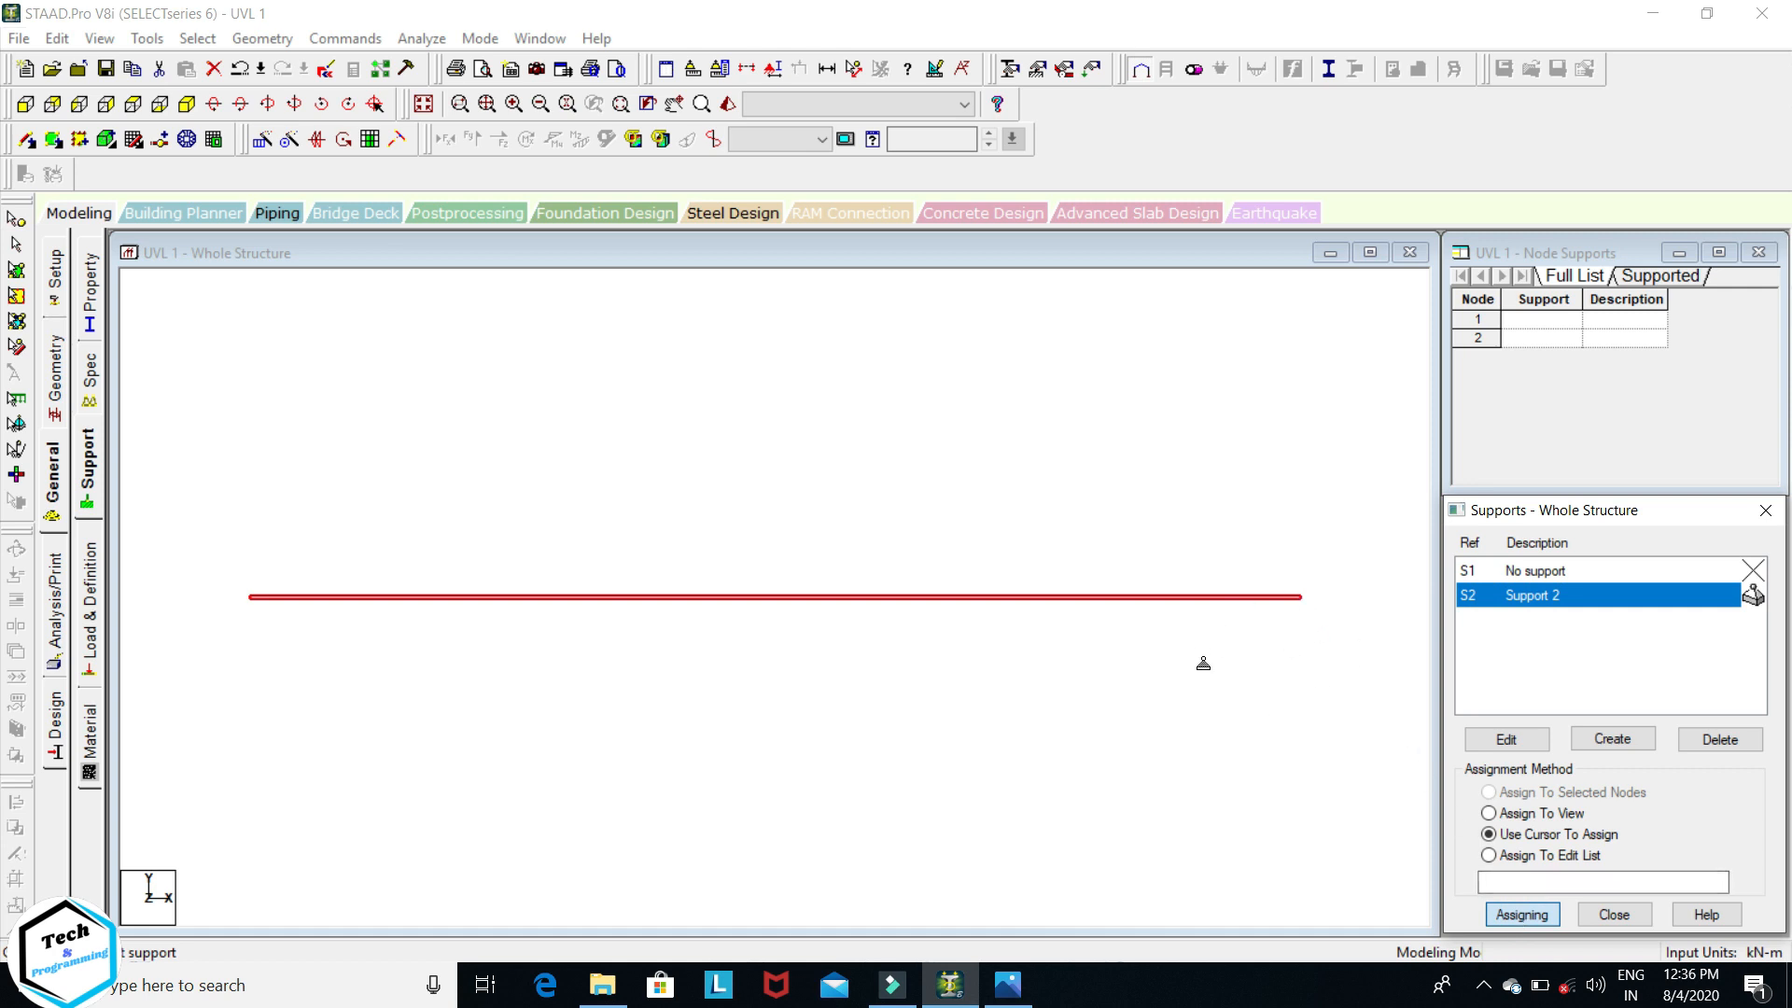
click(1298, 602)
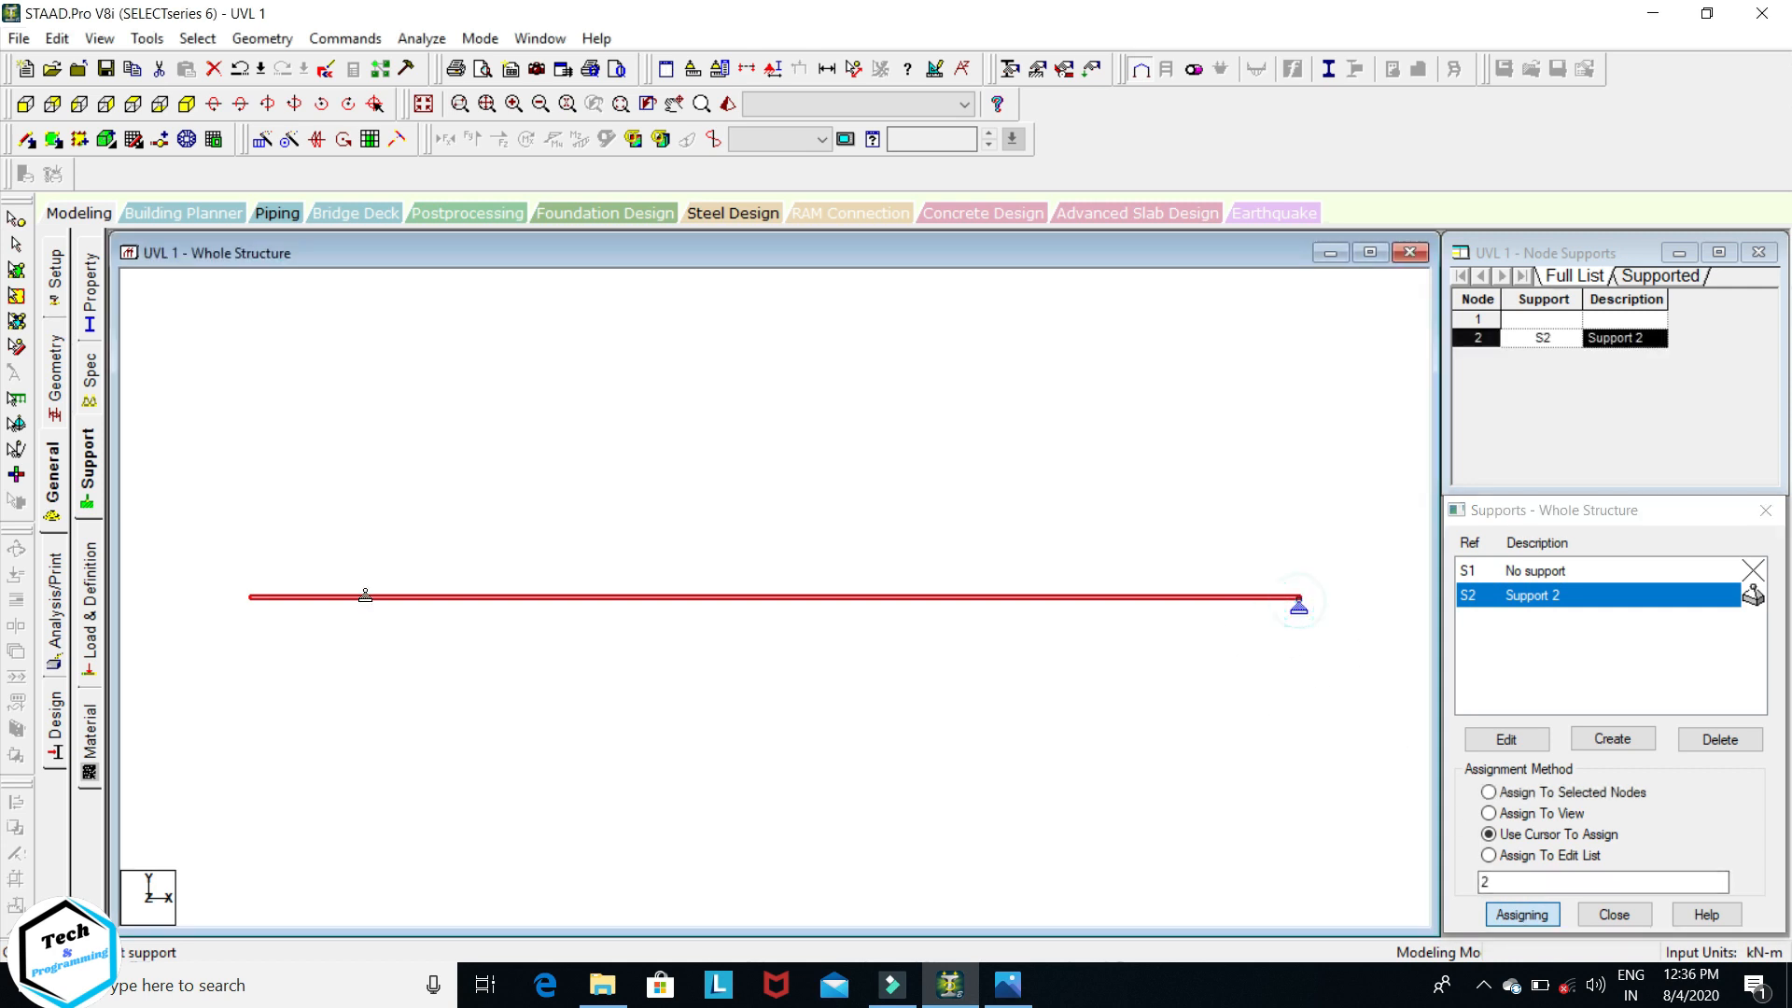
click(251, 601)
key(Escape)
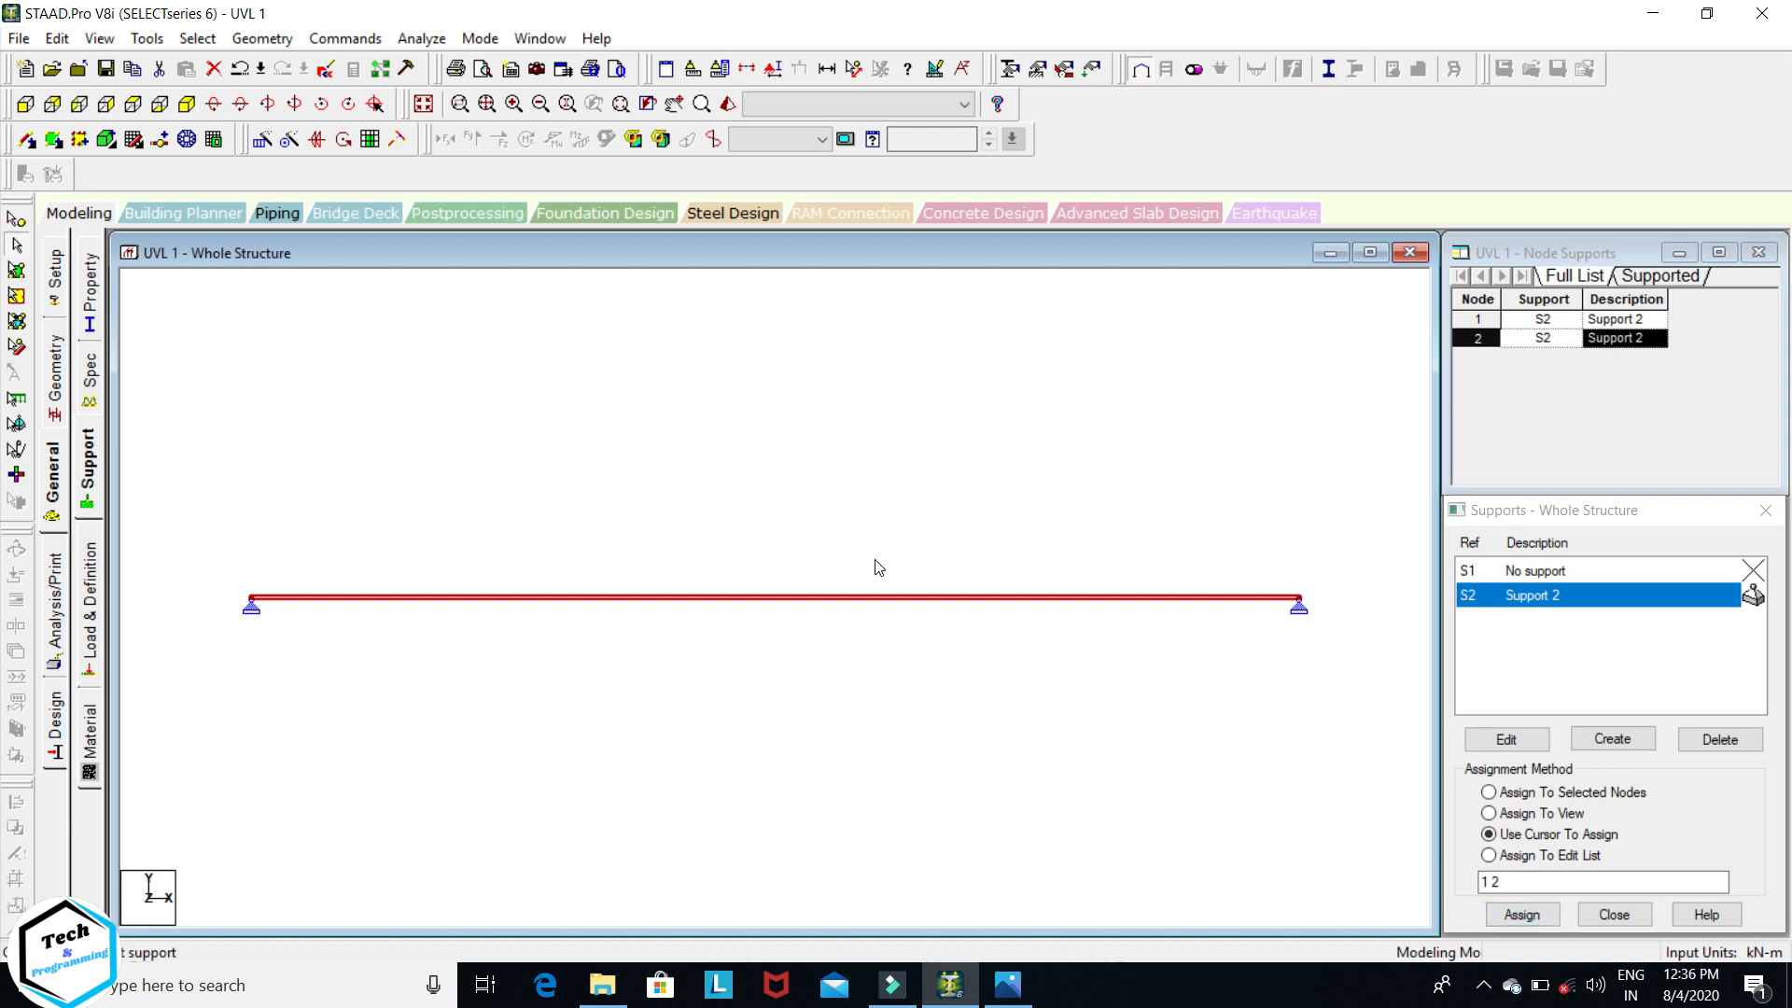
- Add primary load case 1 with loading type Dead and the title DEAD LOAD
click(90, 598)
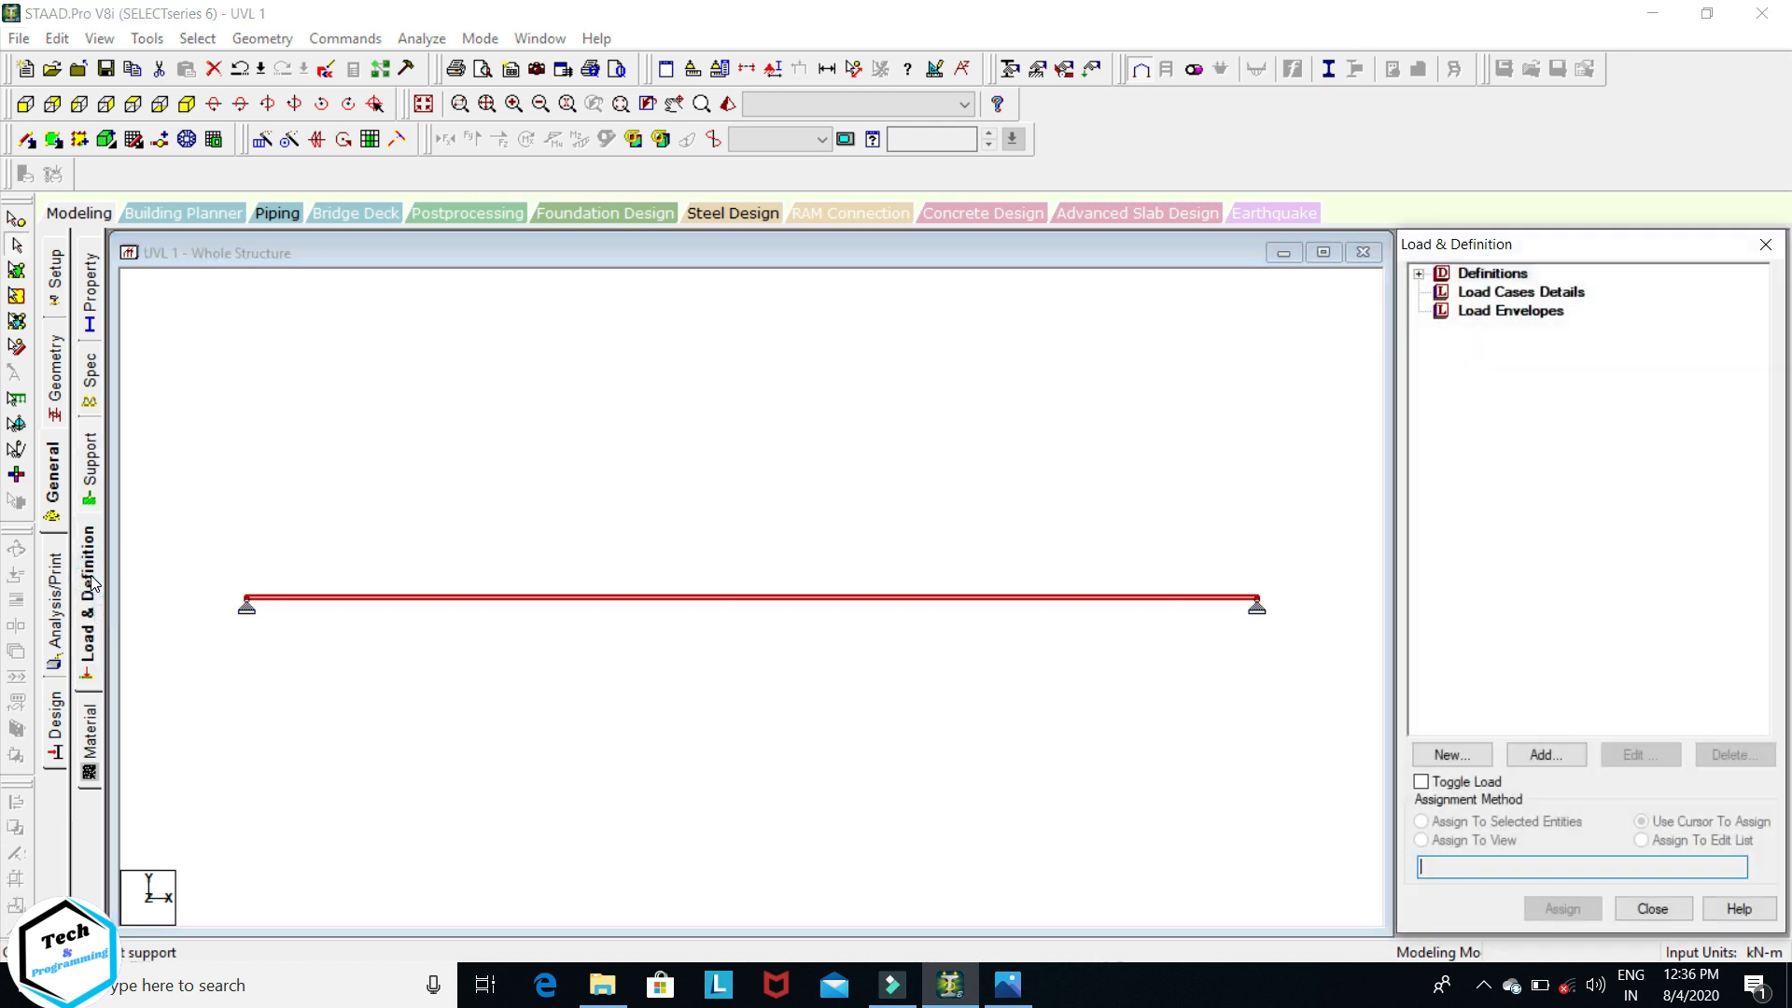
click(1499, 297)
click(1567, 755)
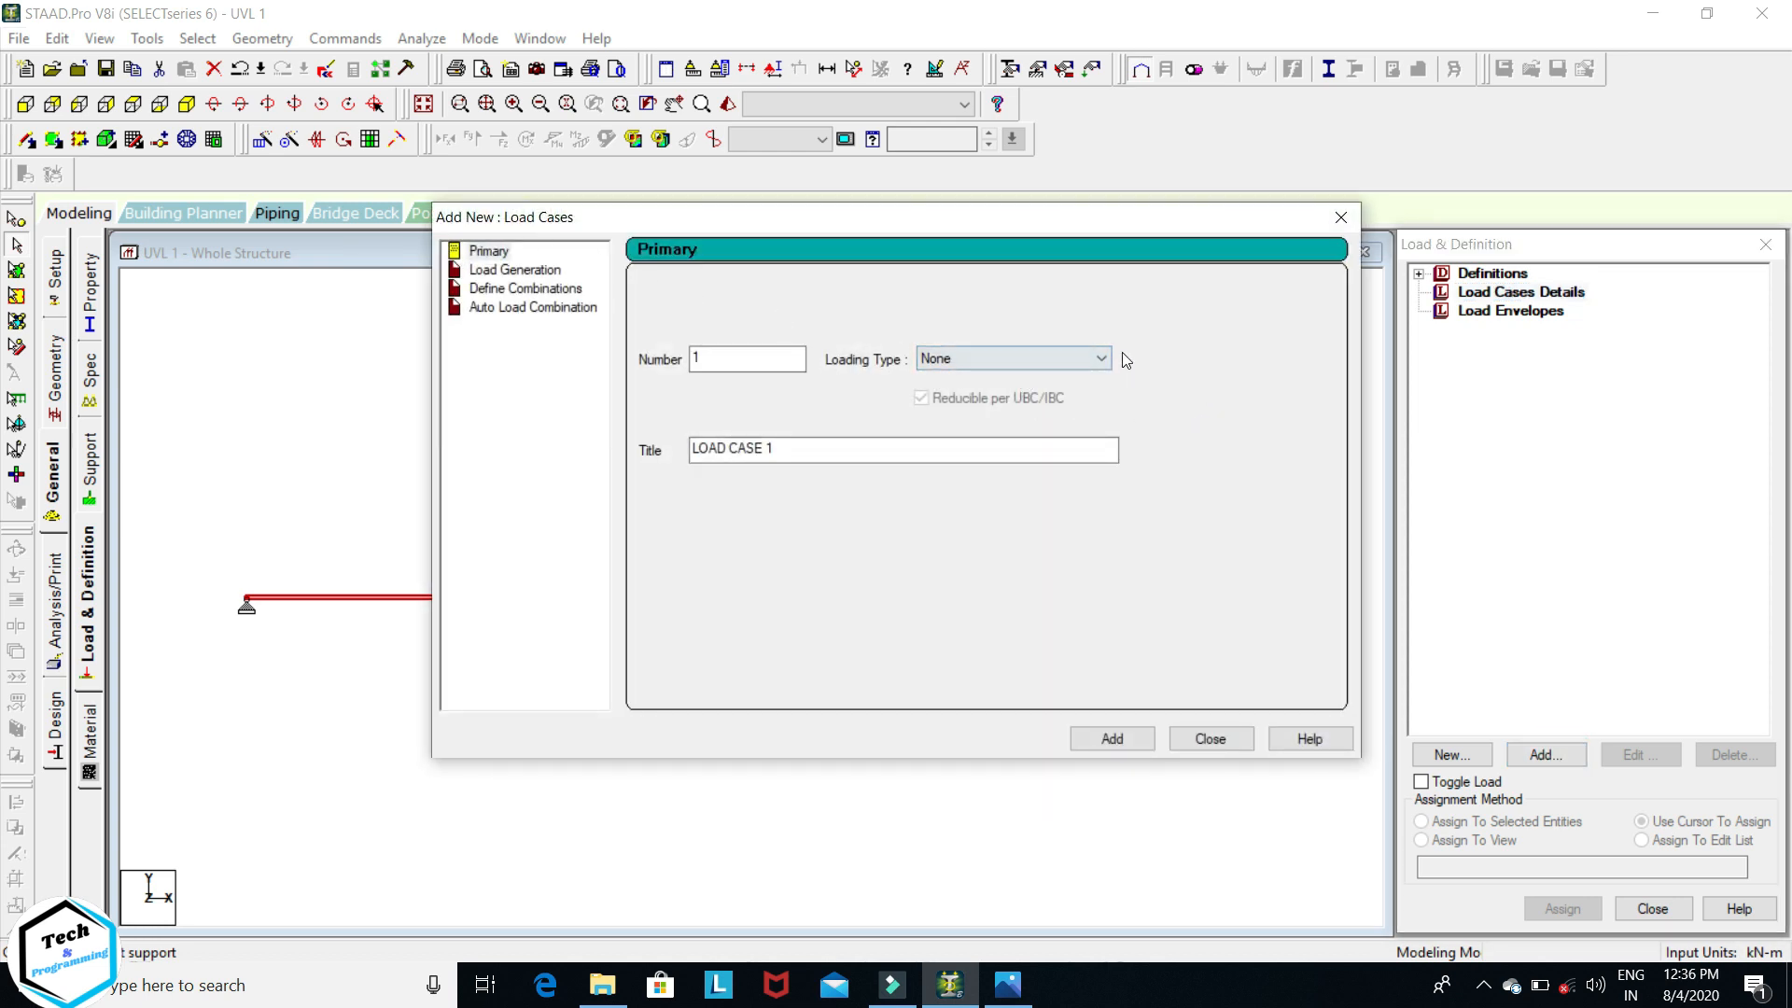
click(1101, 358)
click(947, 386)
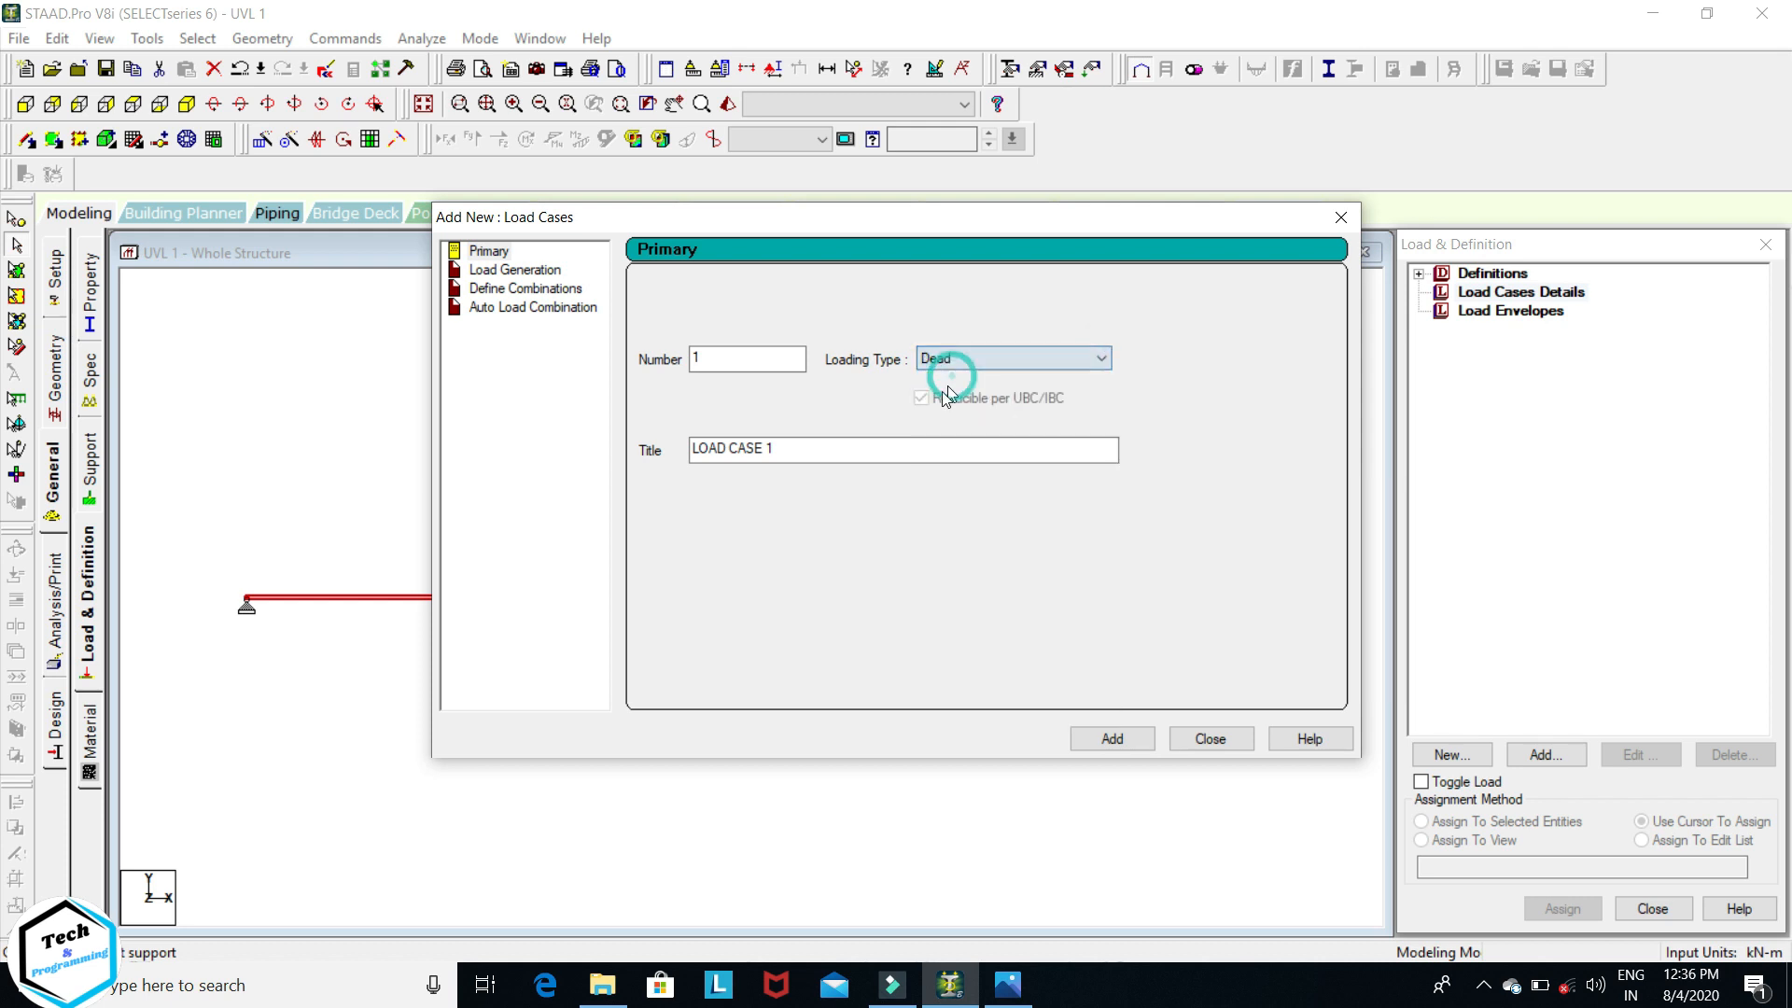
drag(804, 449, 578, 455)
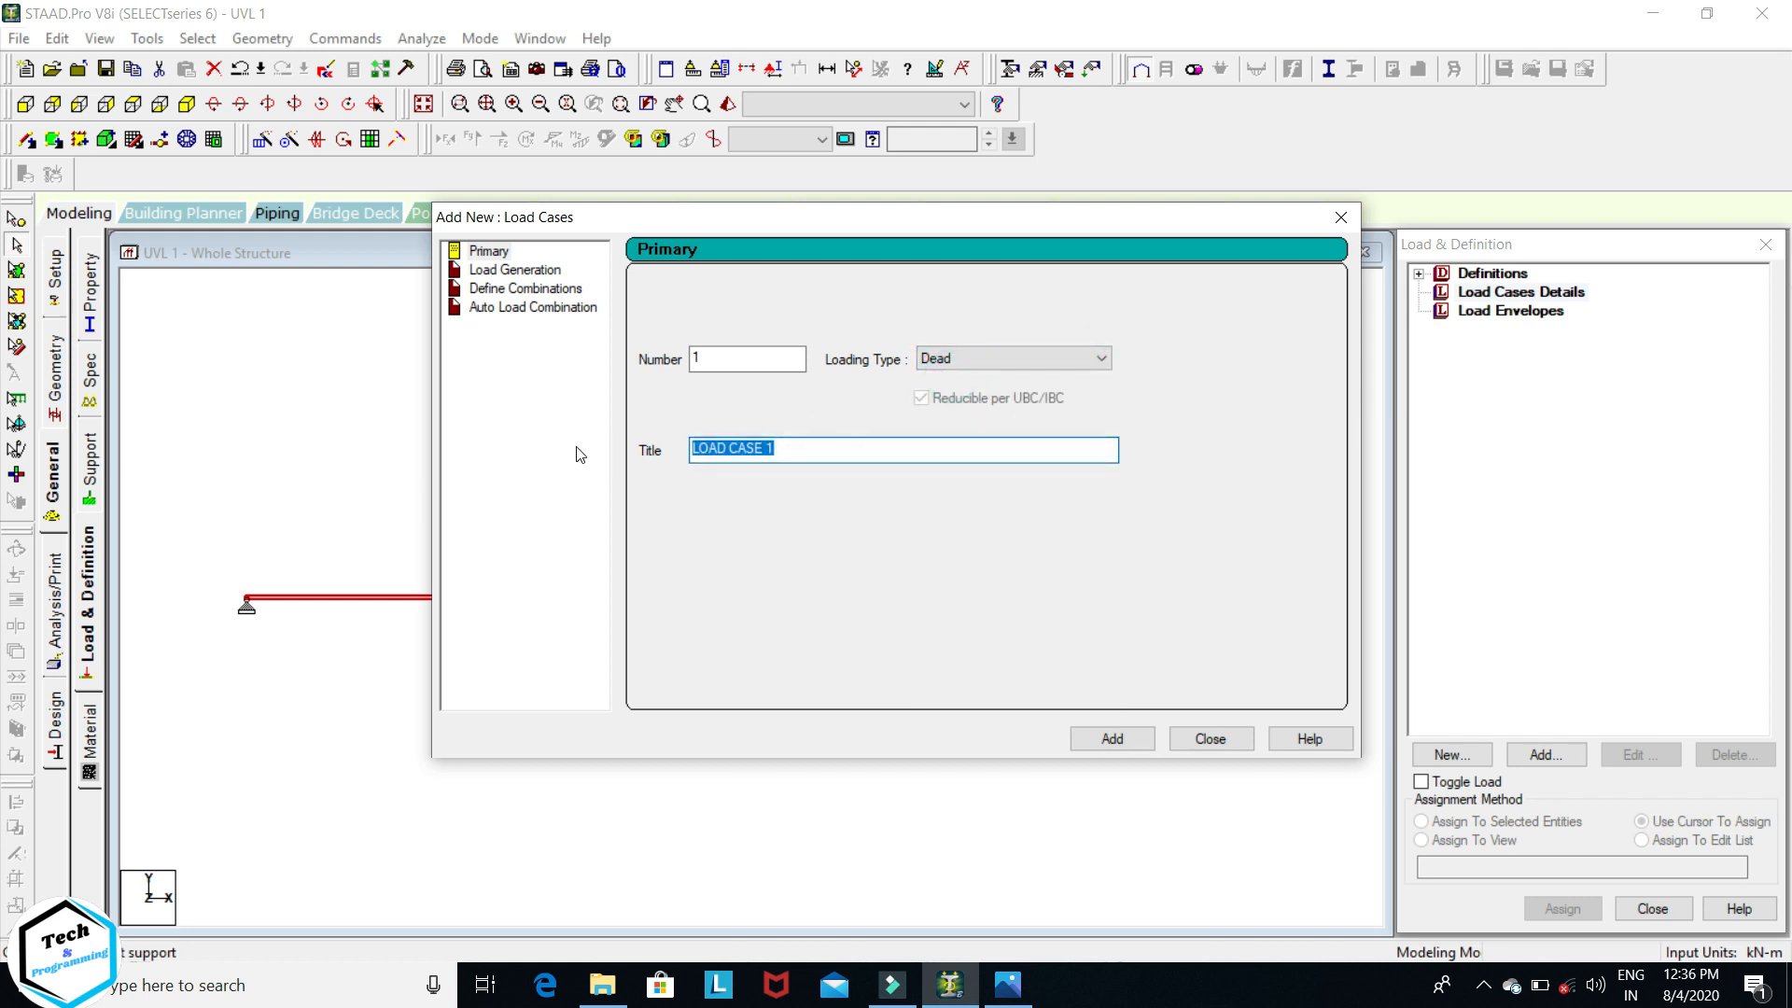
text(DEAD LOAD)
click(1088, 737)
click(1246, 742)
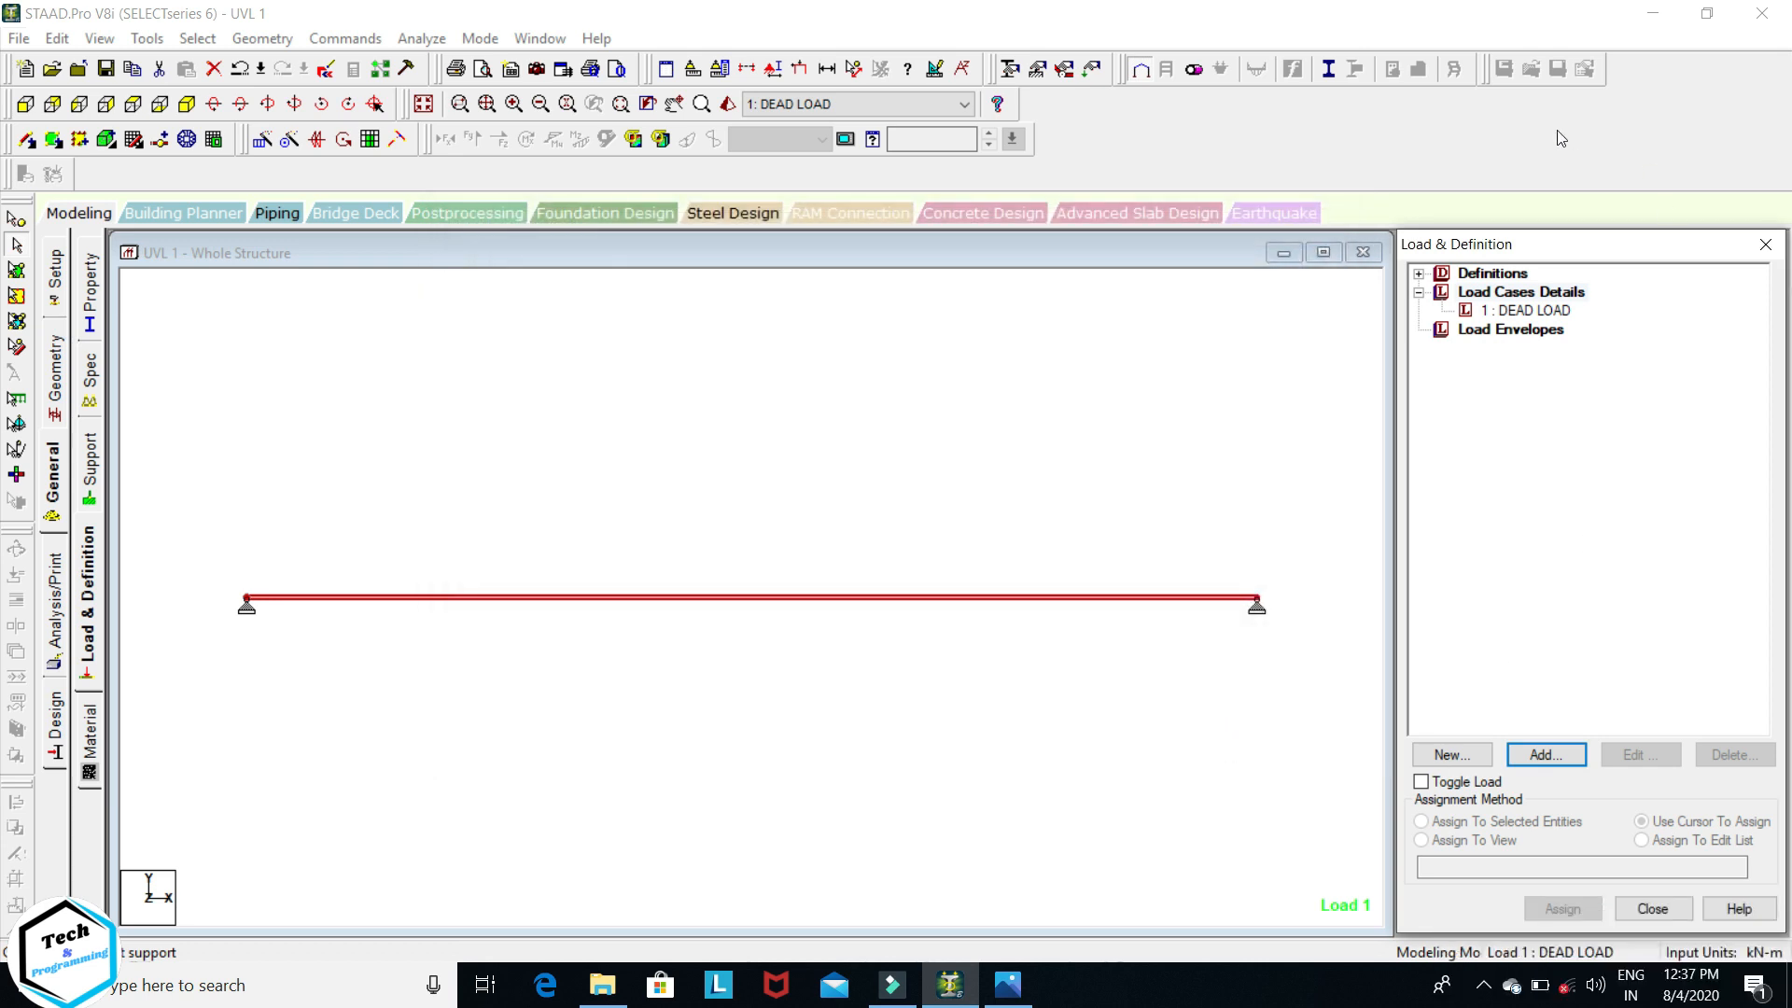
- Add a selfweight load in the Y direction with factor -1 to the DEAD LOAD case
click(1523, 312)
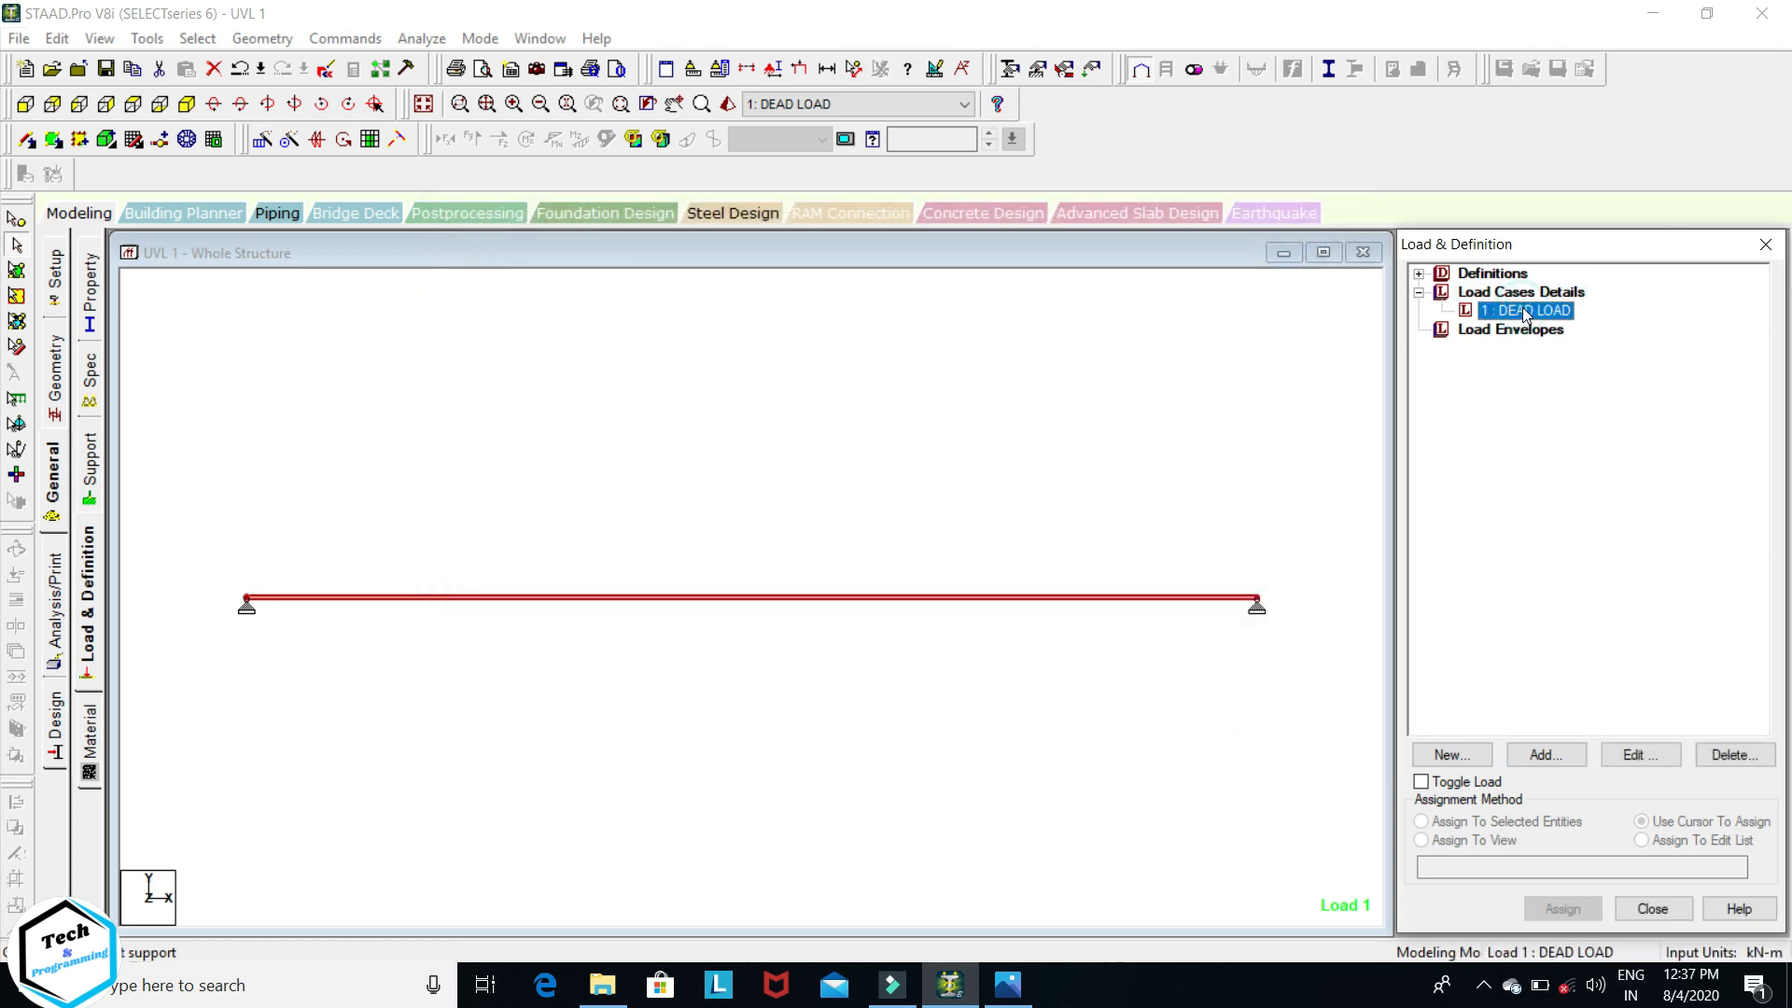
click(1551, 755)
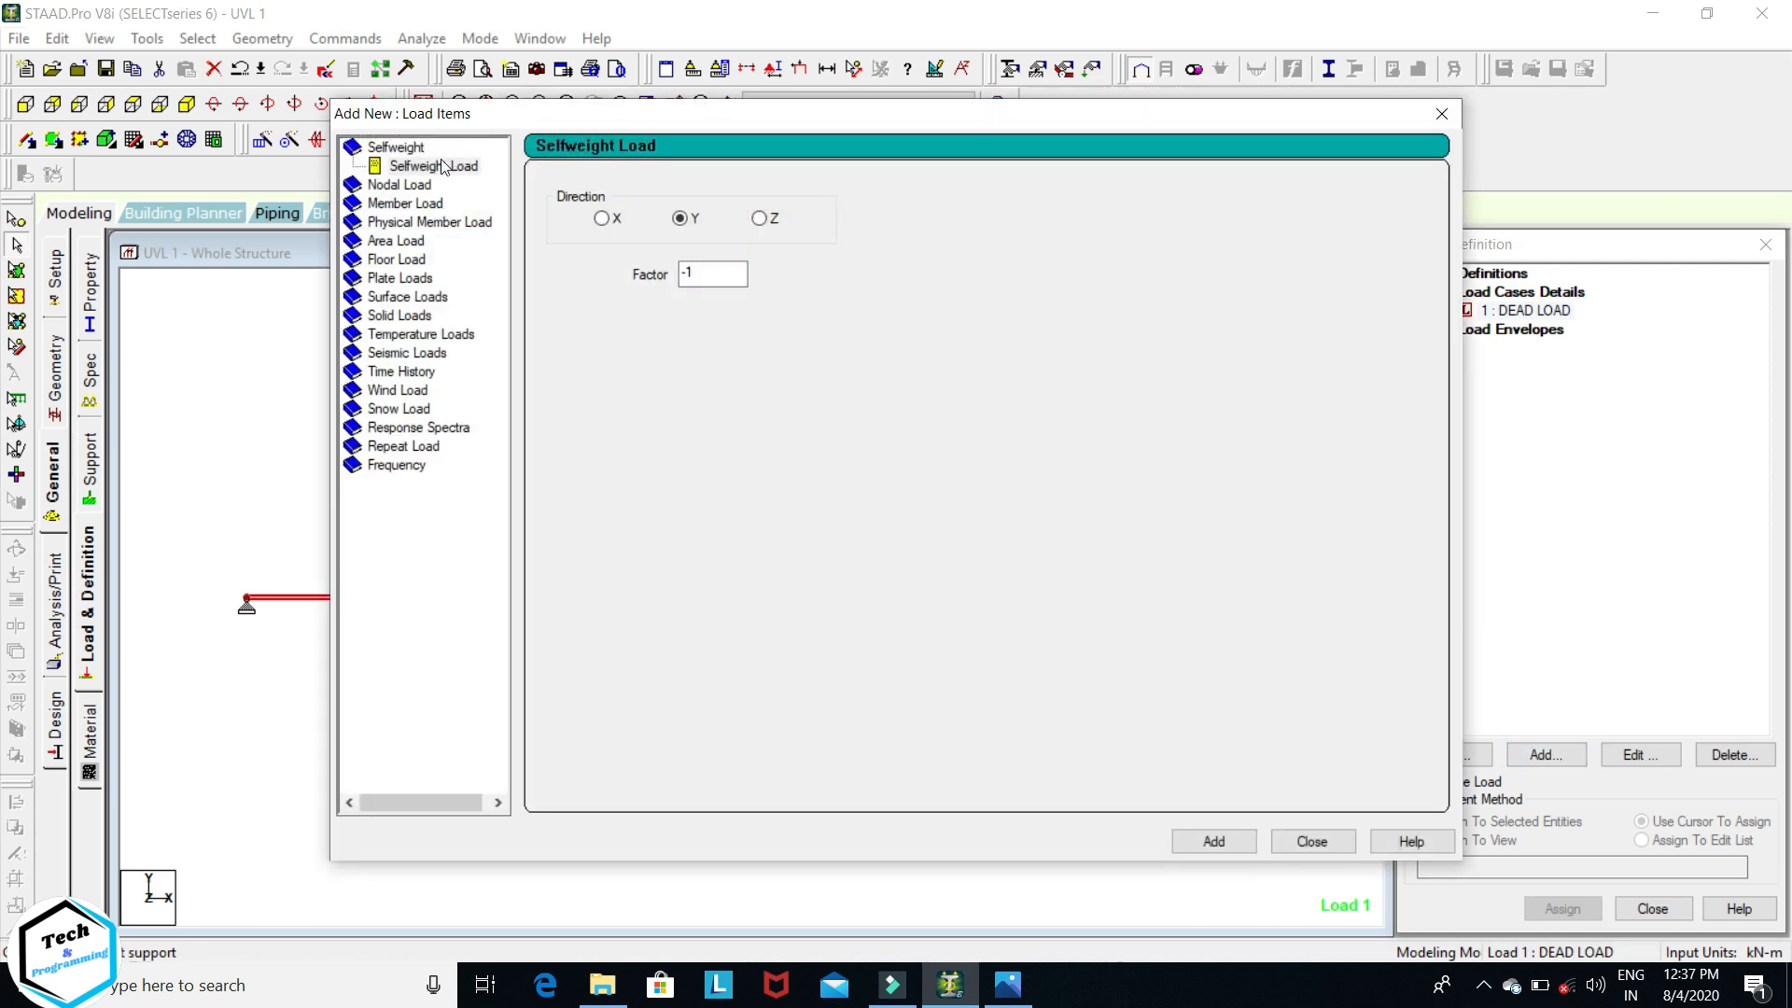
click(1213, 841)
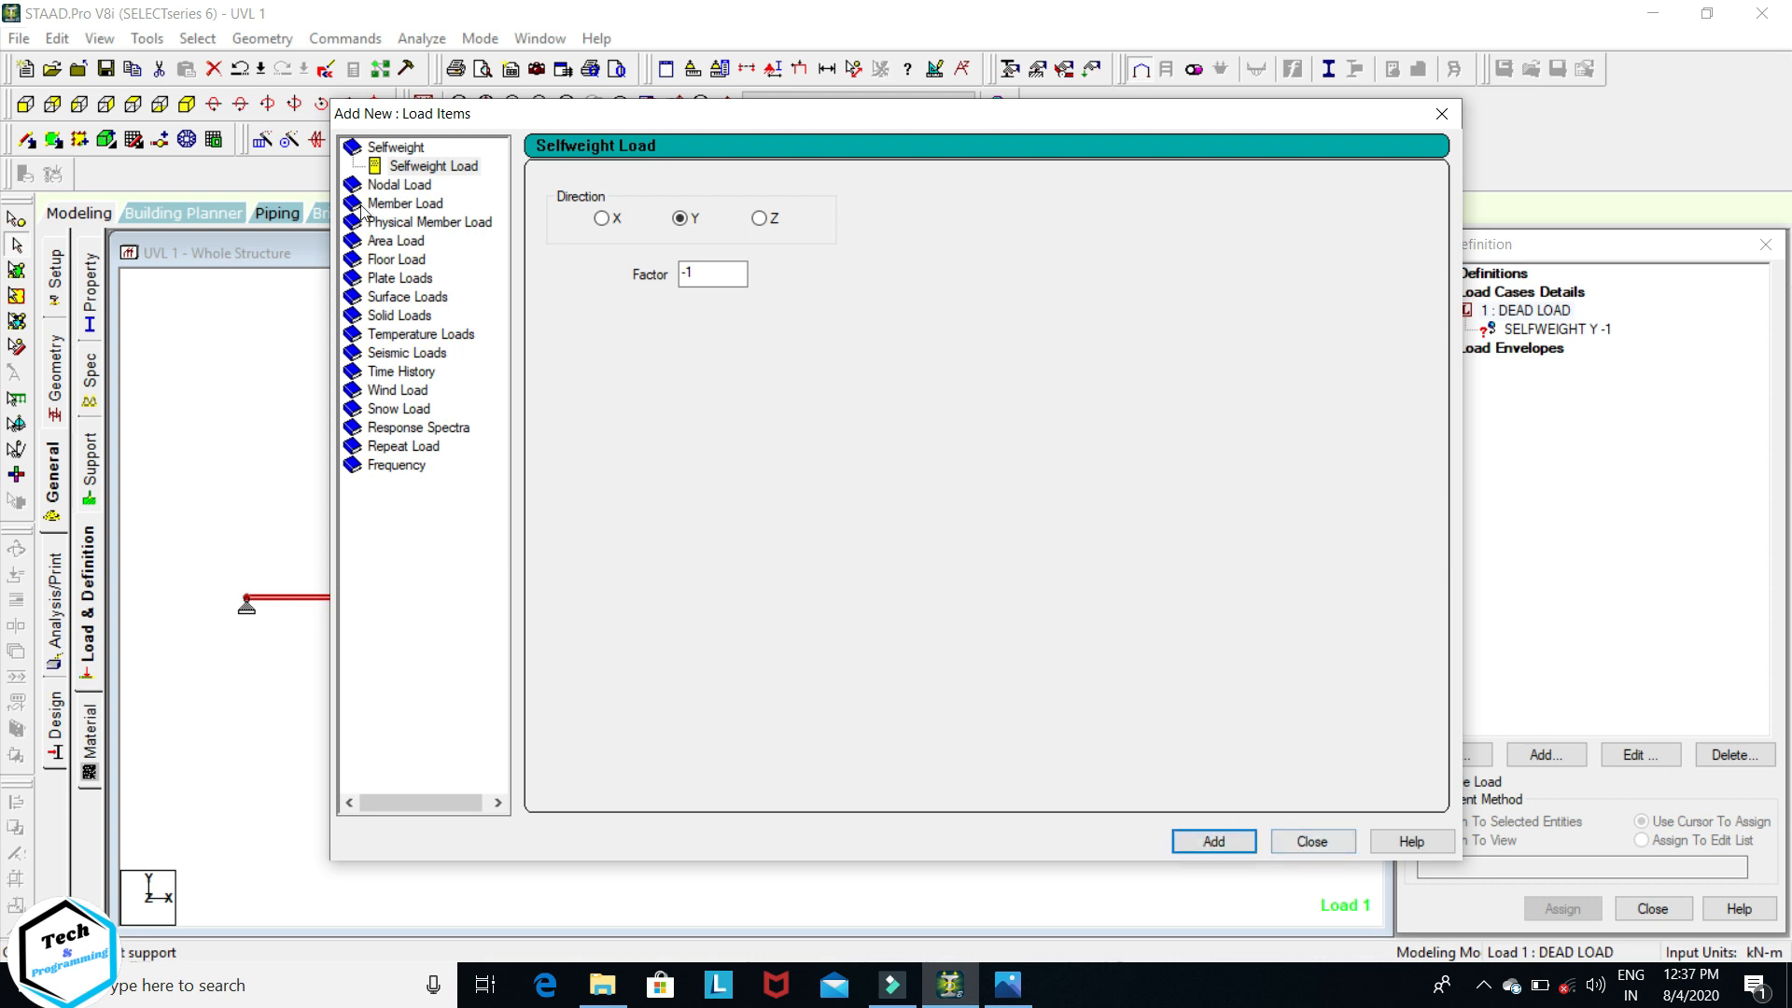
- Check the peak load in the reference image and add a linear varying member load with W3 -15 kN/m in local Y
click(406, 203)
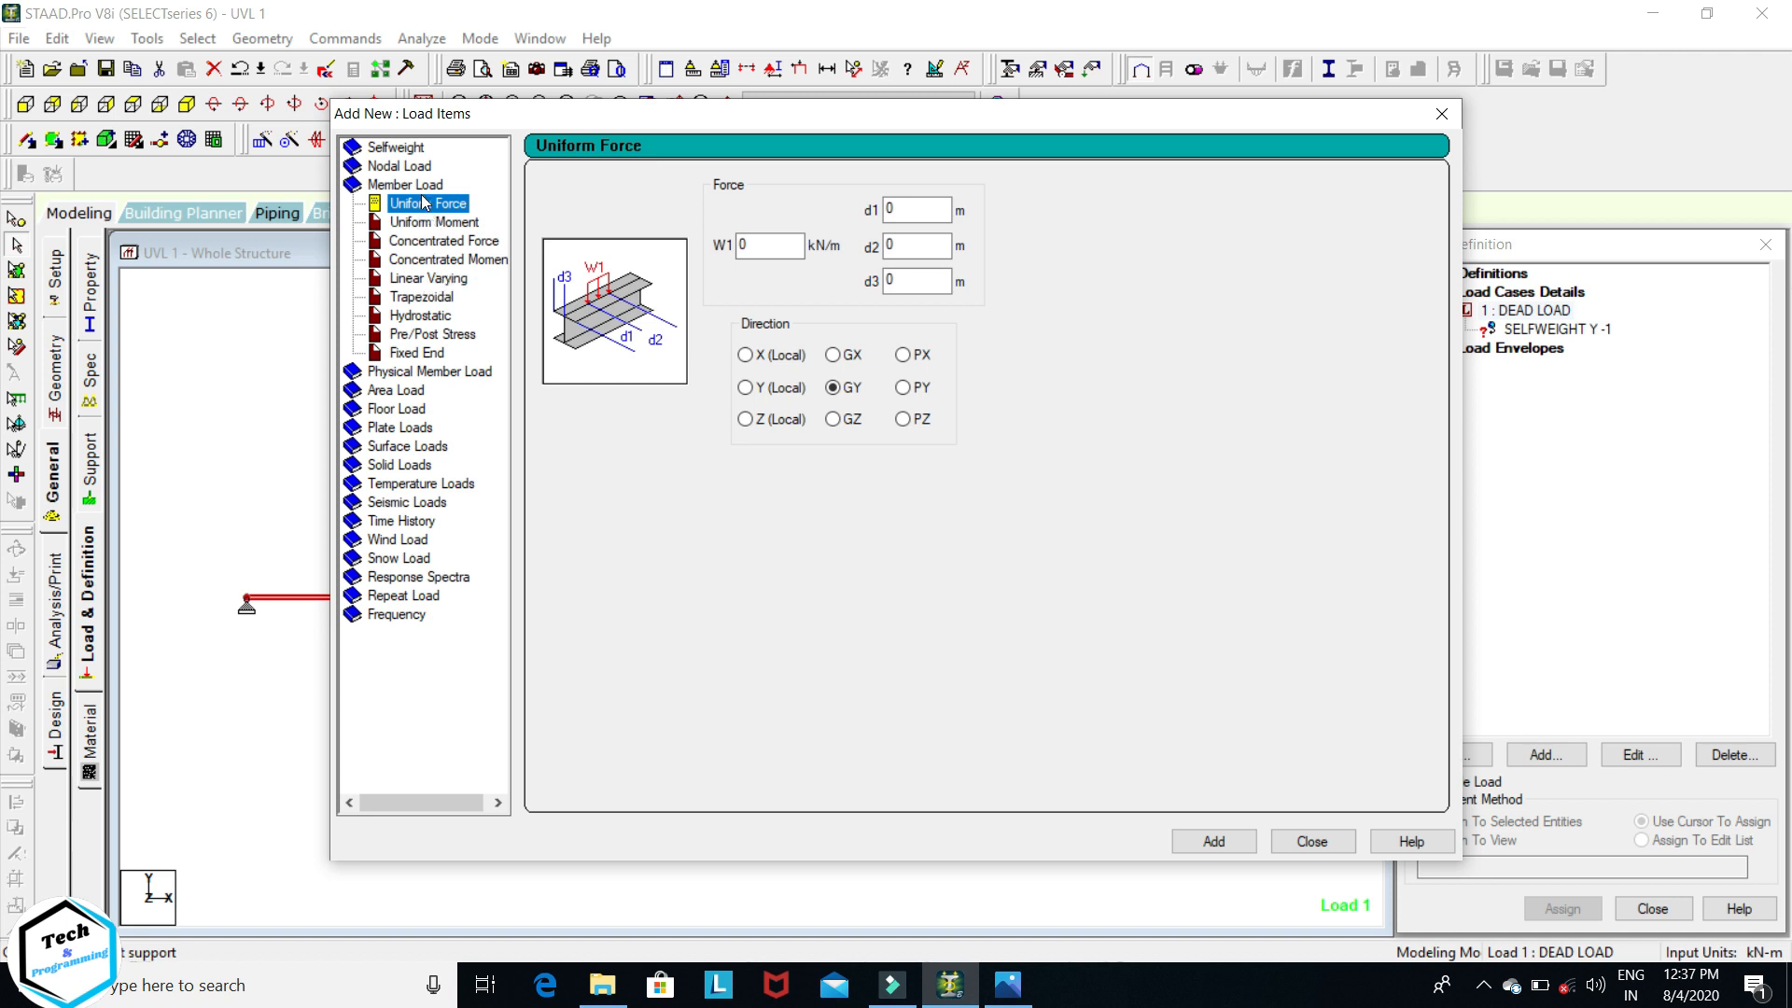
click(446, 280)
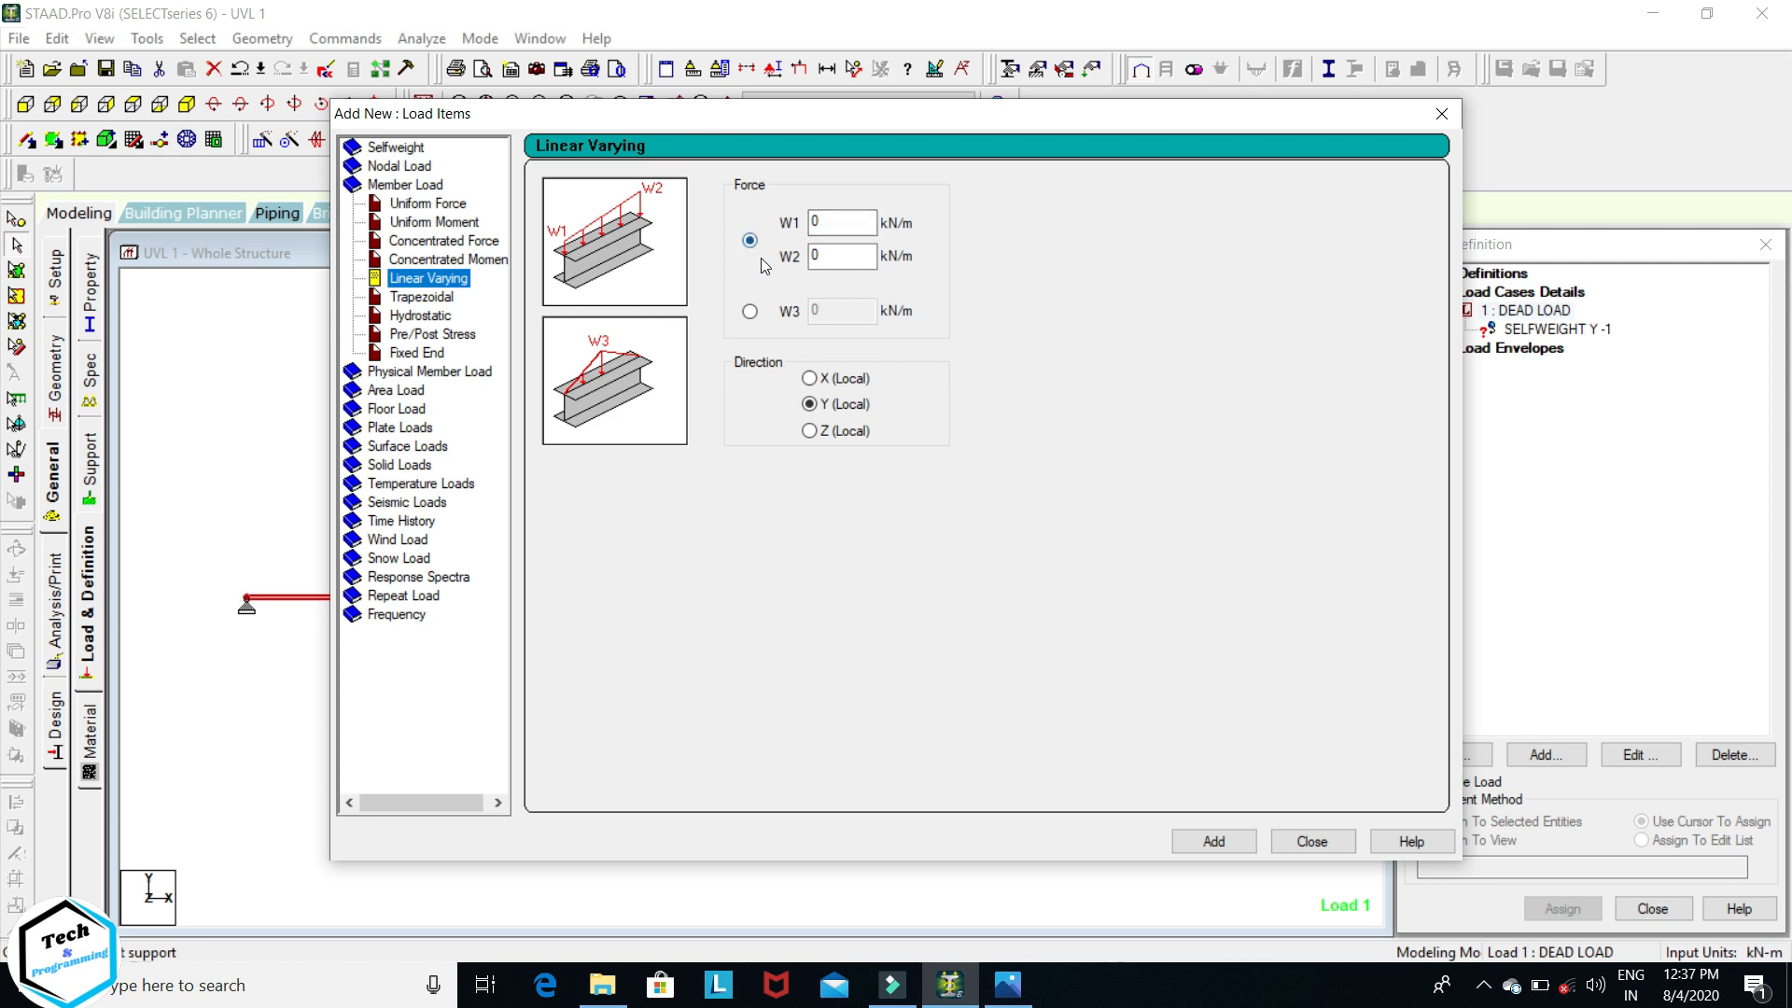
click(748, 313)
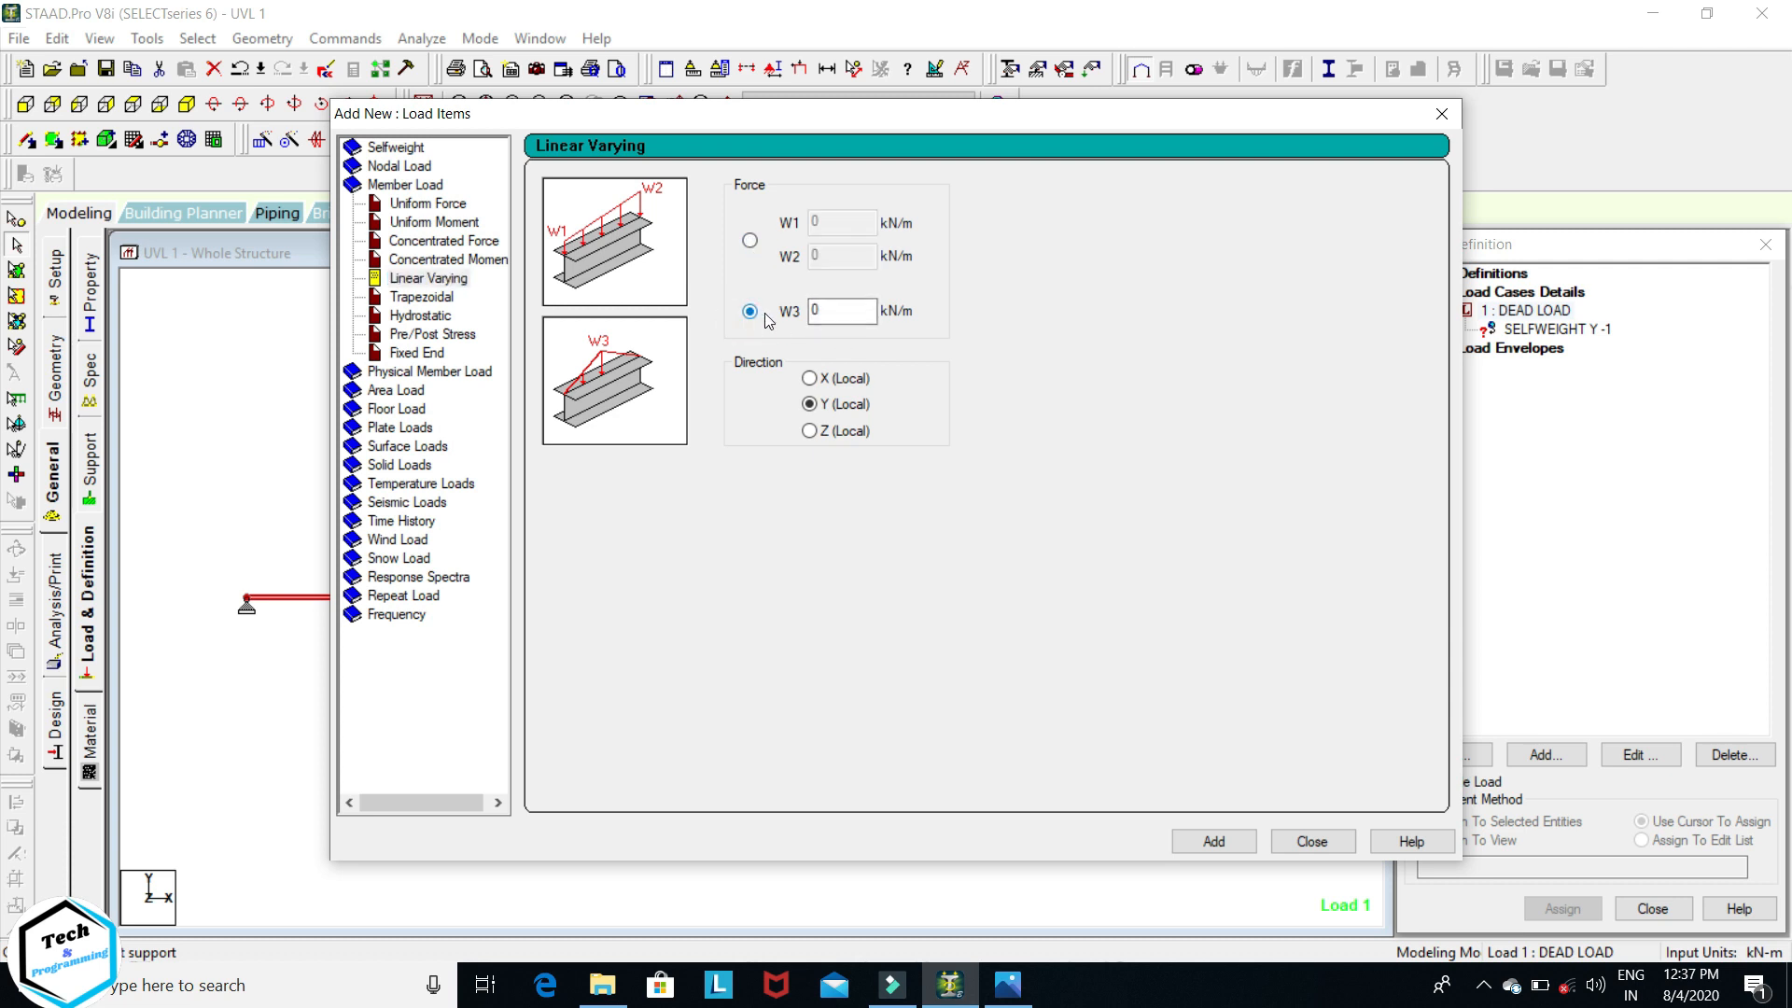
double_click(826, 304)
click(1008, 985)
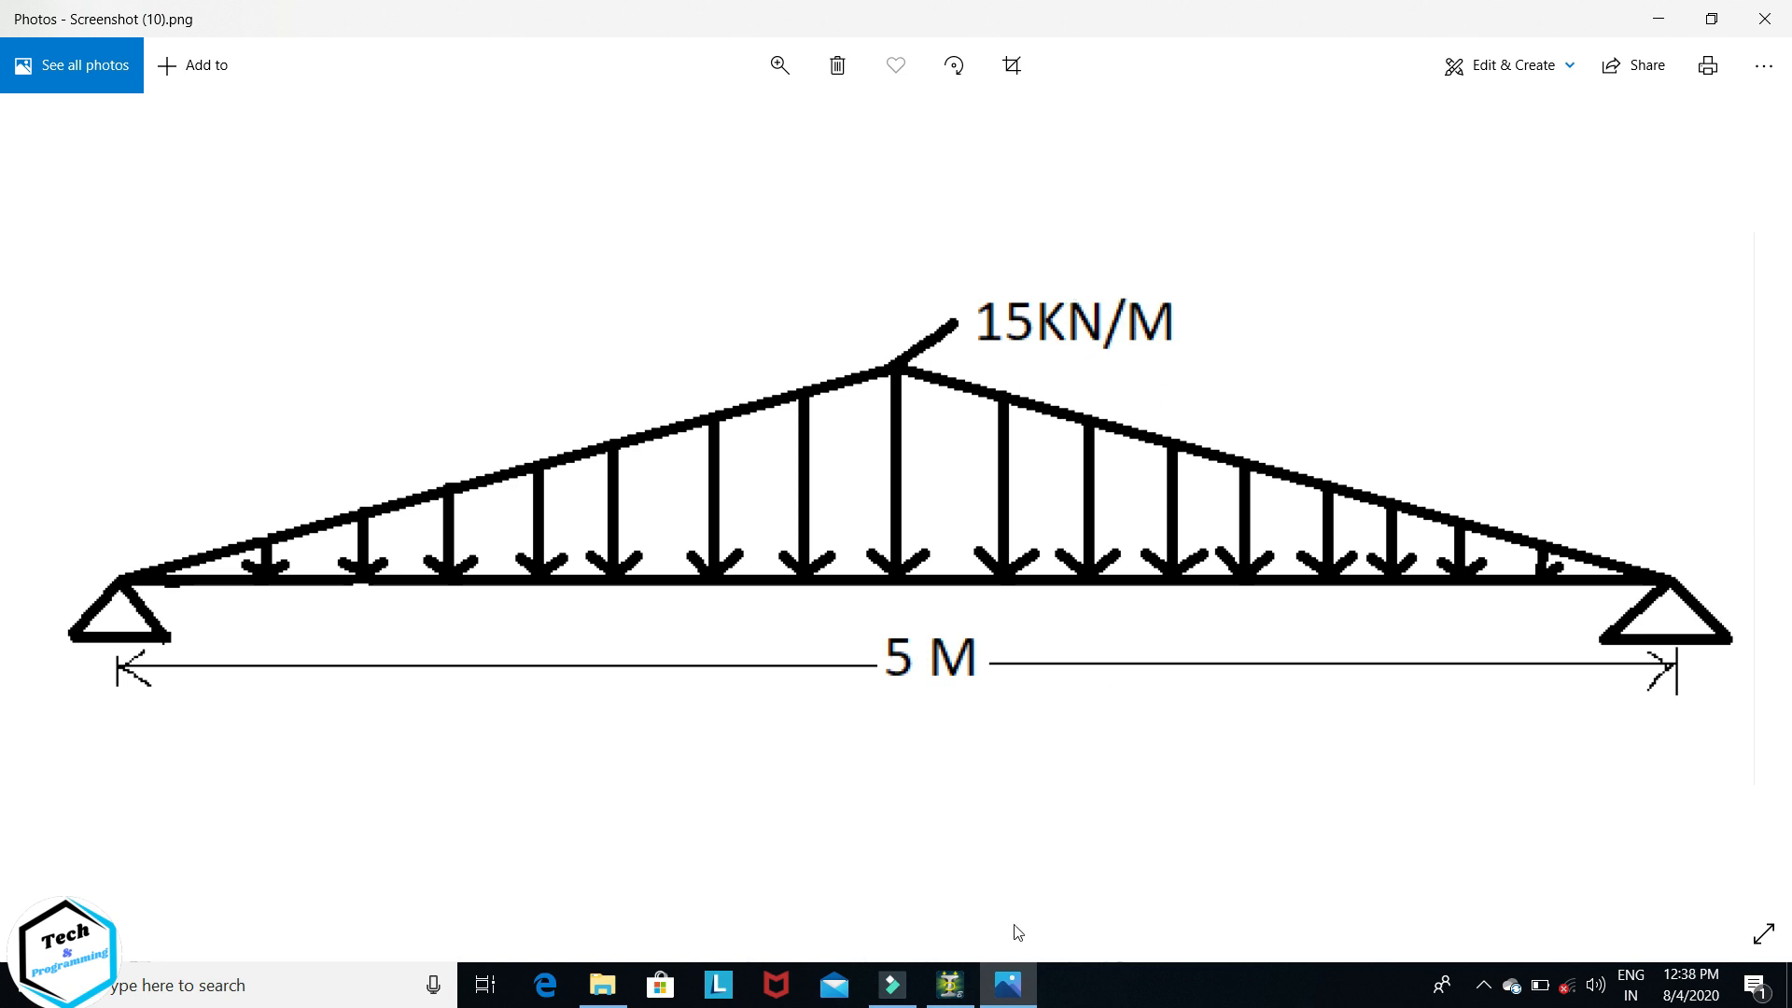
click(950, 984)
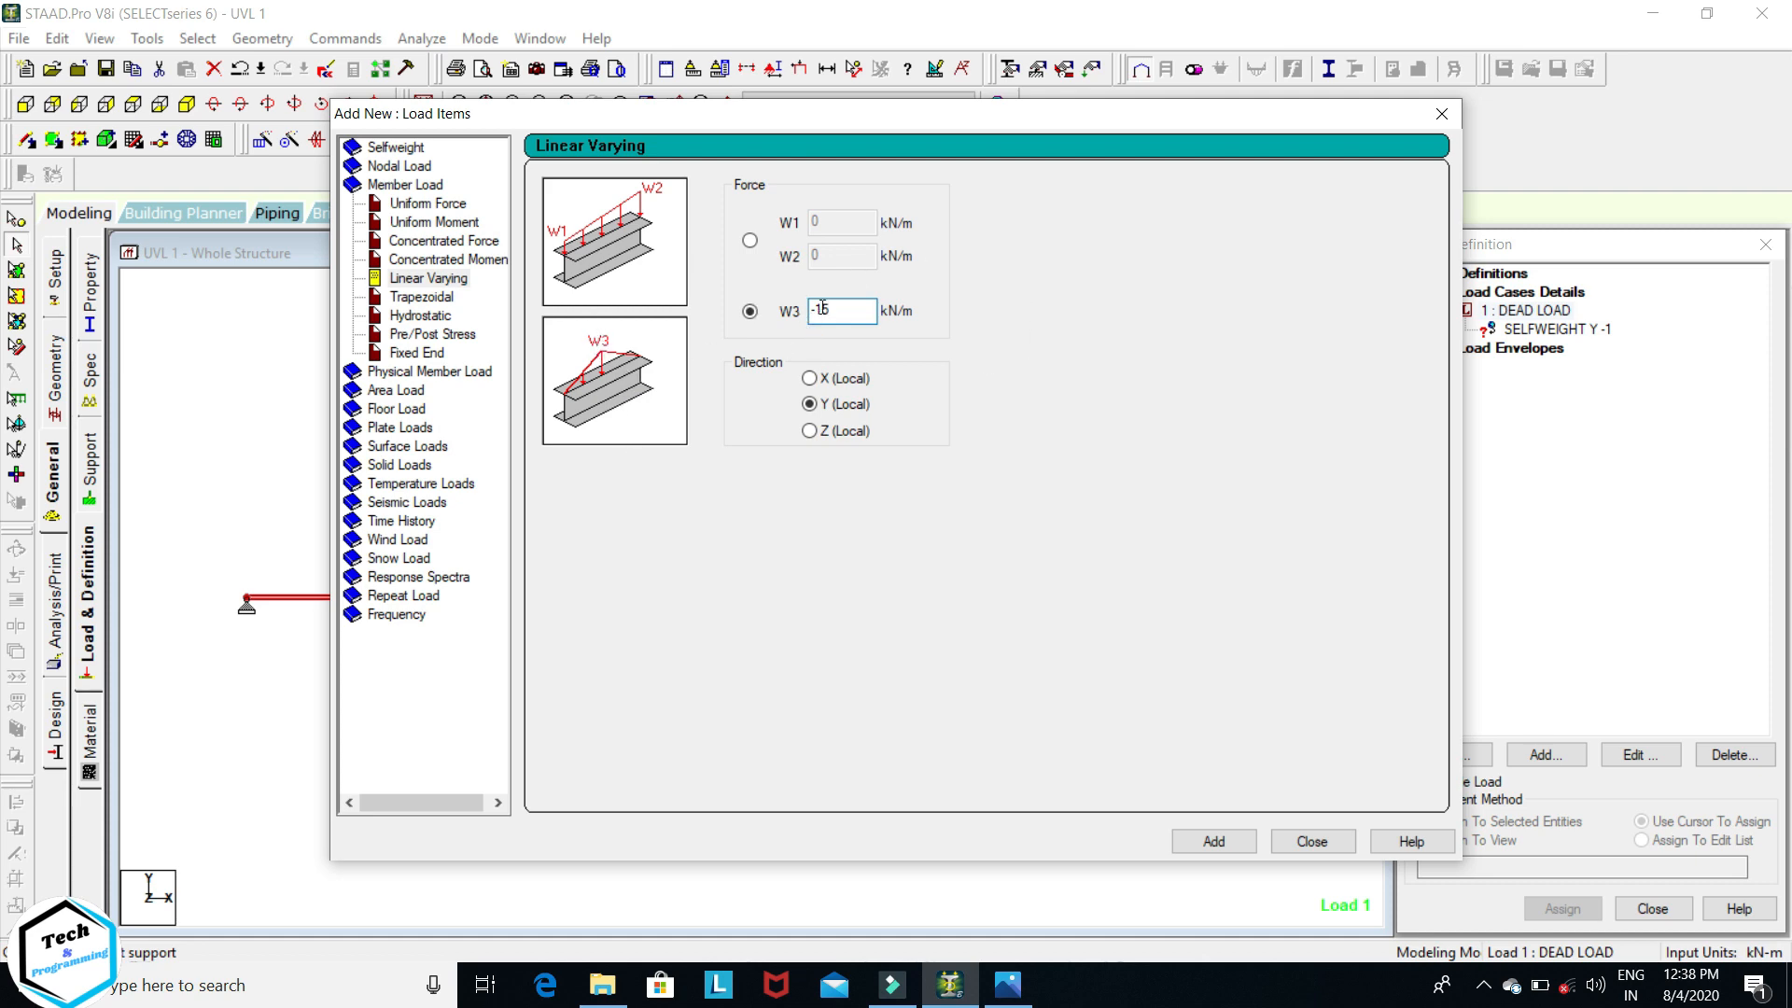
click(1216, 841)
click(1312, 842)
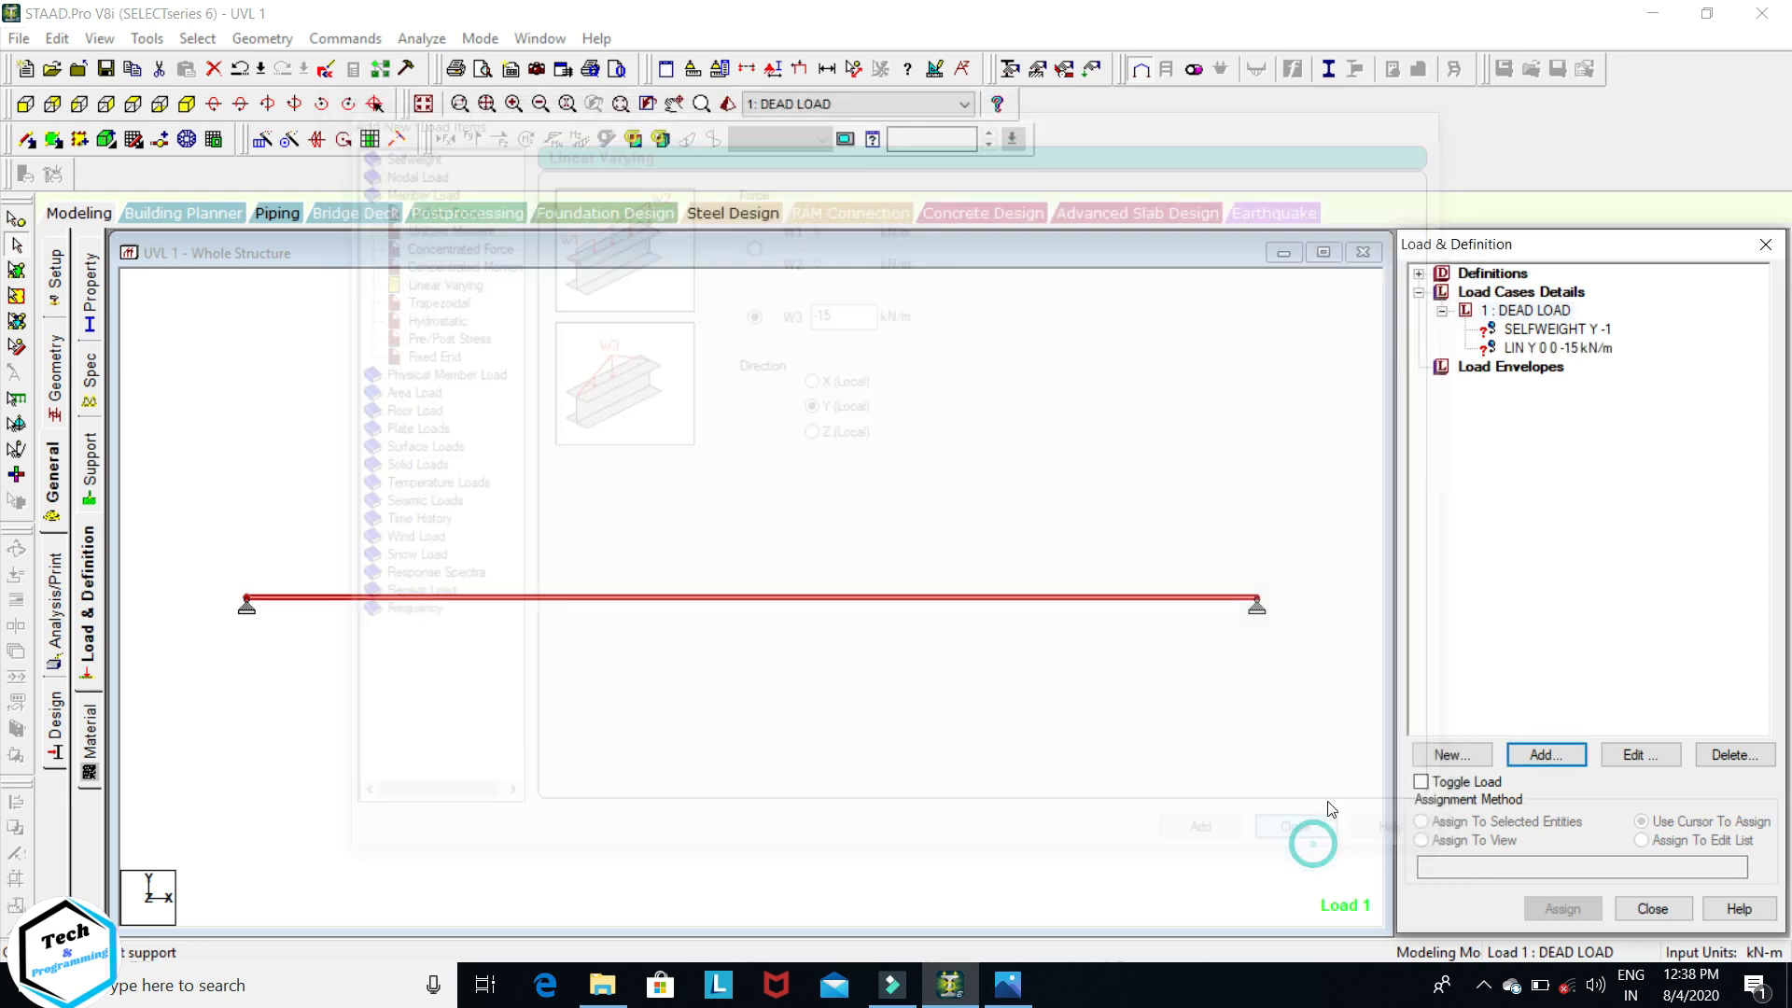
- Assign the selfweight load to the beam using the Assign To View method
click(1549, 329)
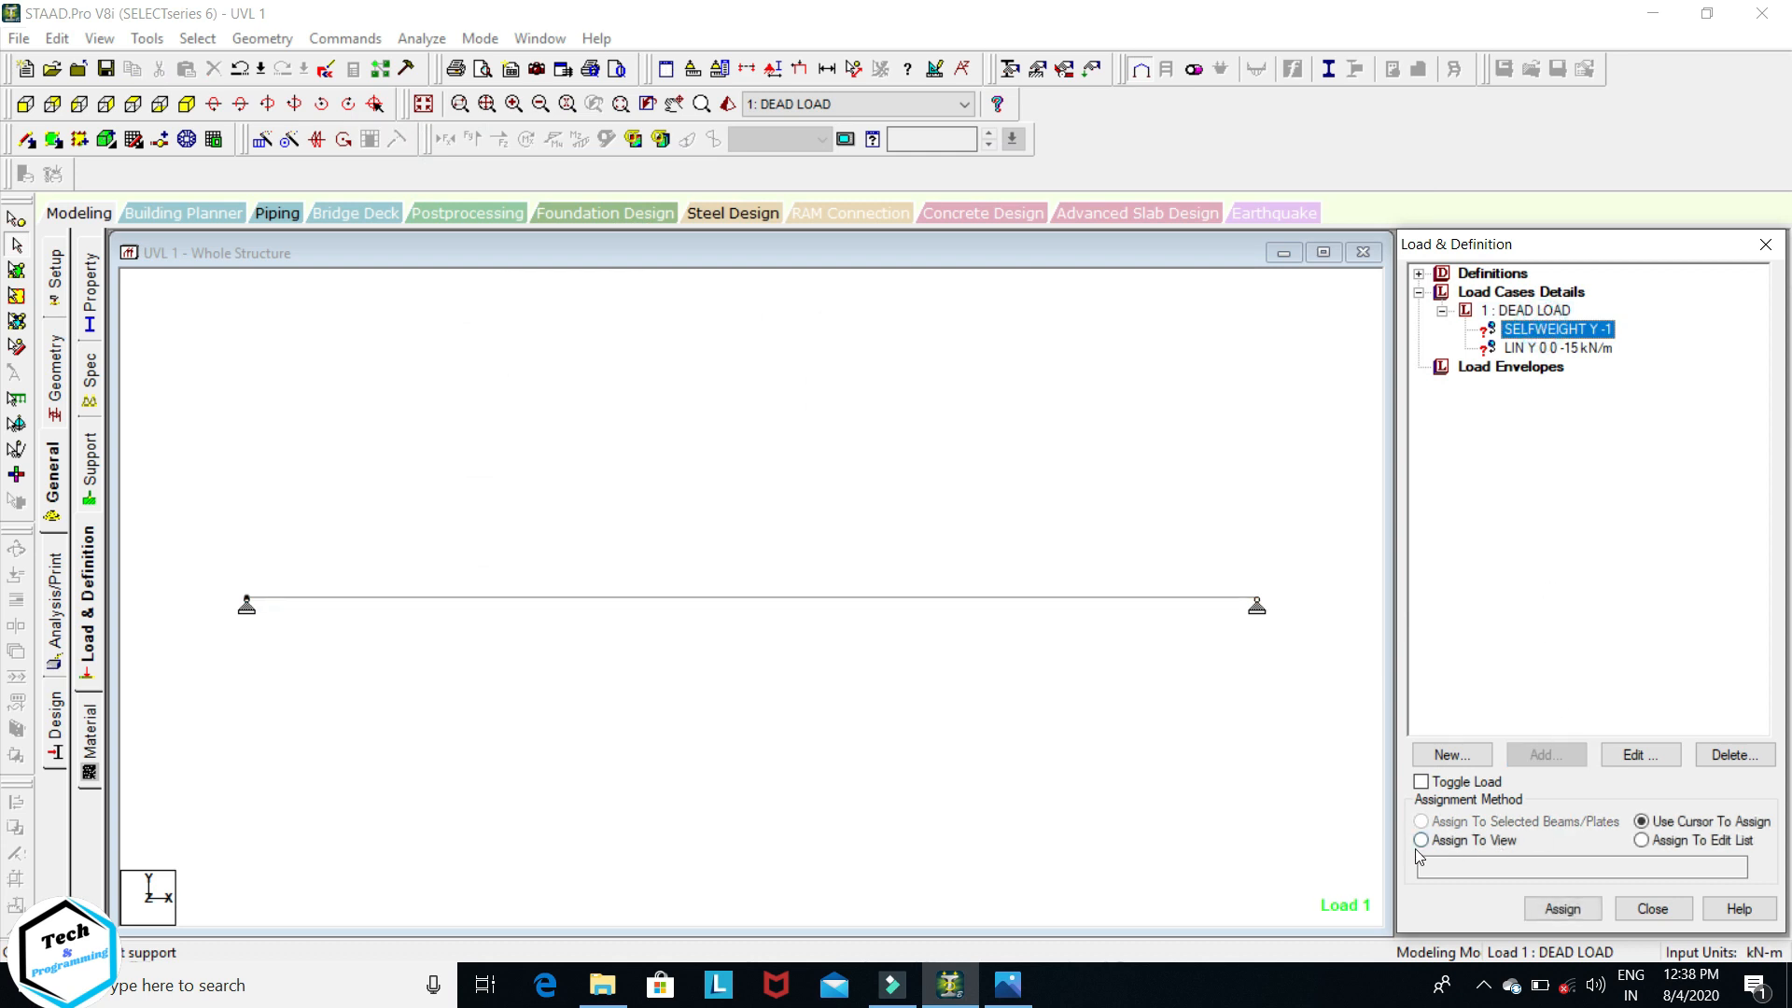
click(1420, 840)
click(1569, 912)
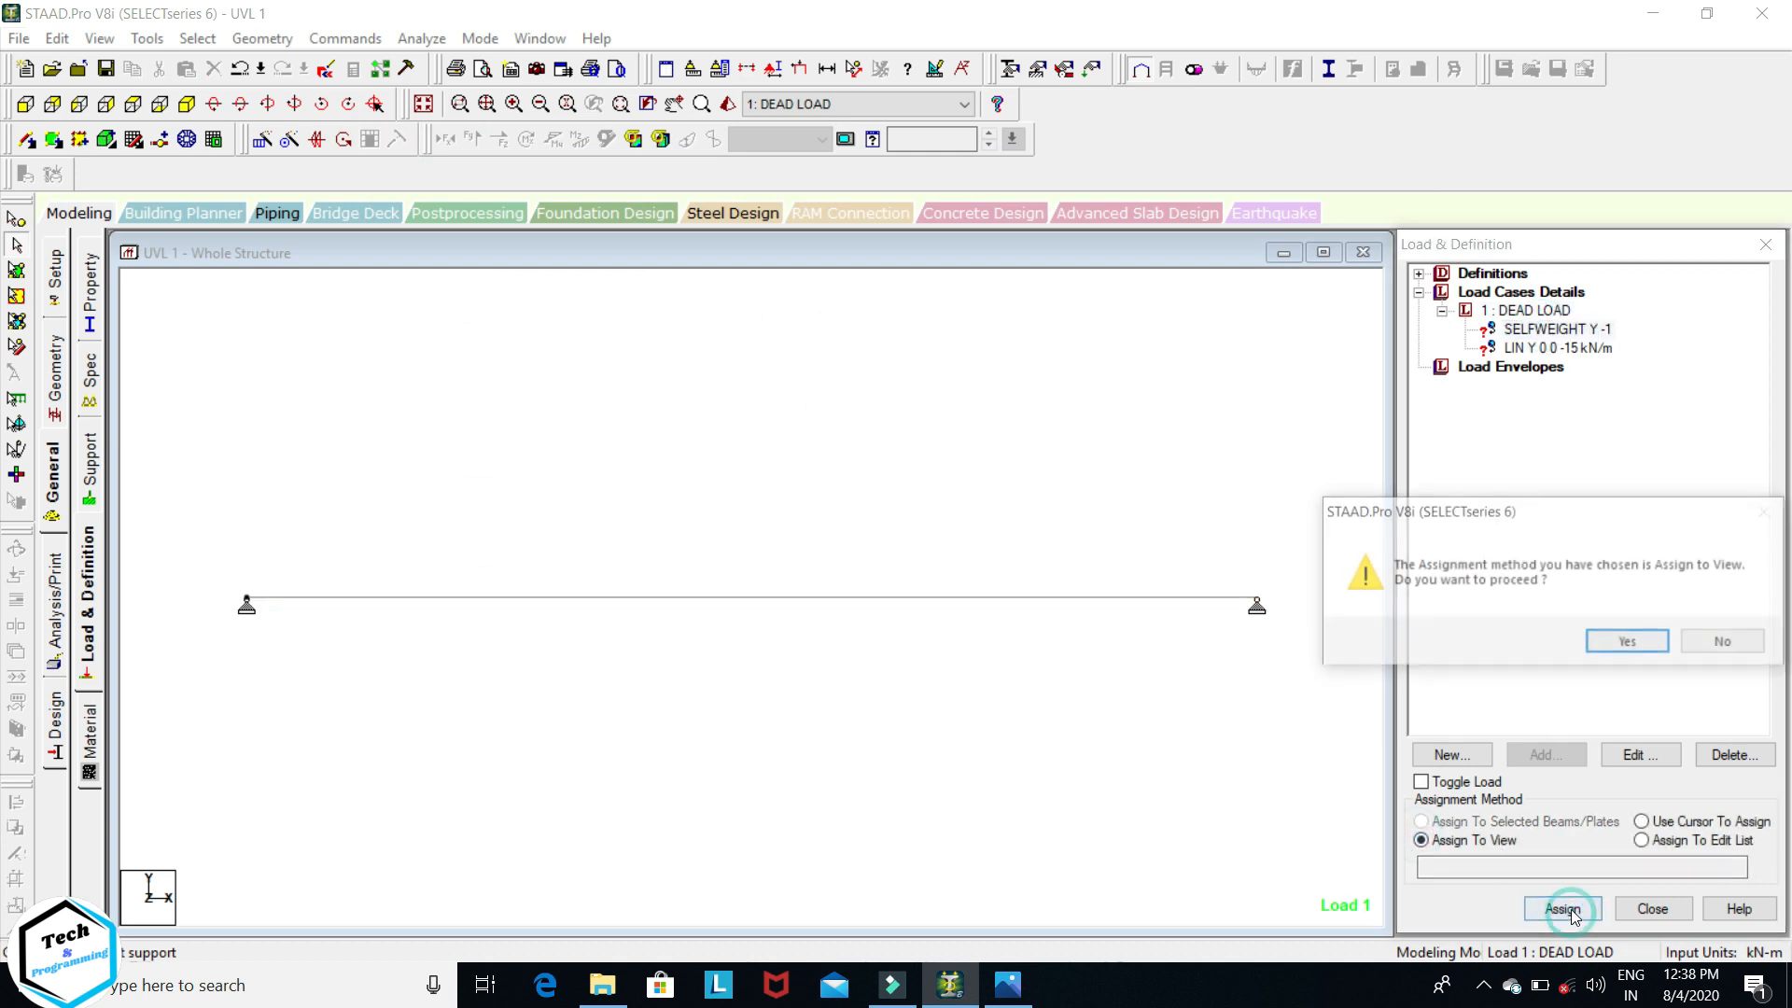
click(1630, 642)
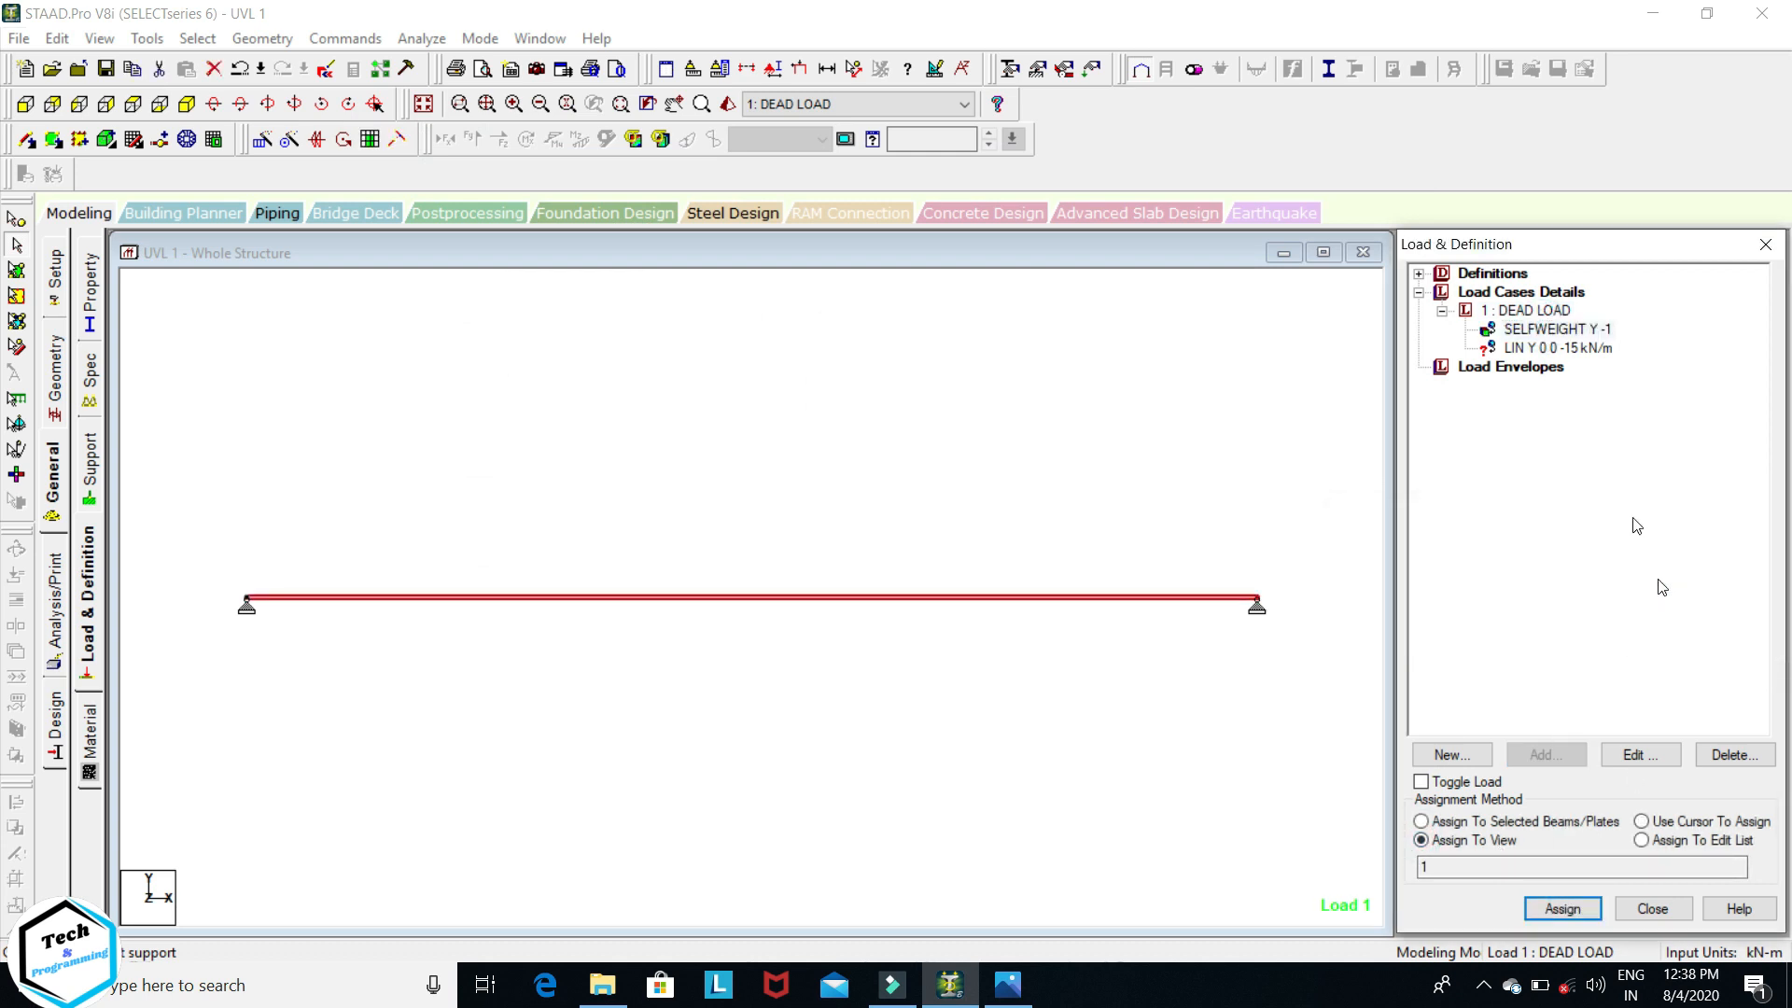
- Assign the triangular -15 kN/m linear load to the beam using the Assign To View method
click(1546, 348)
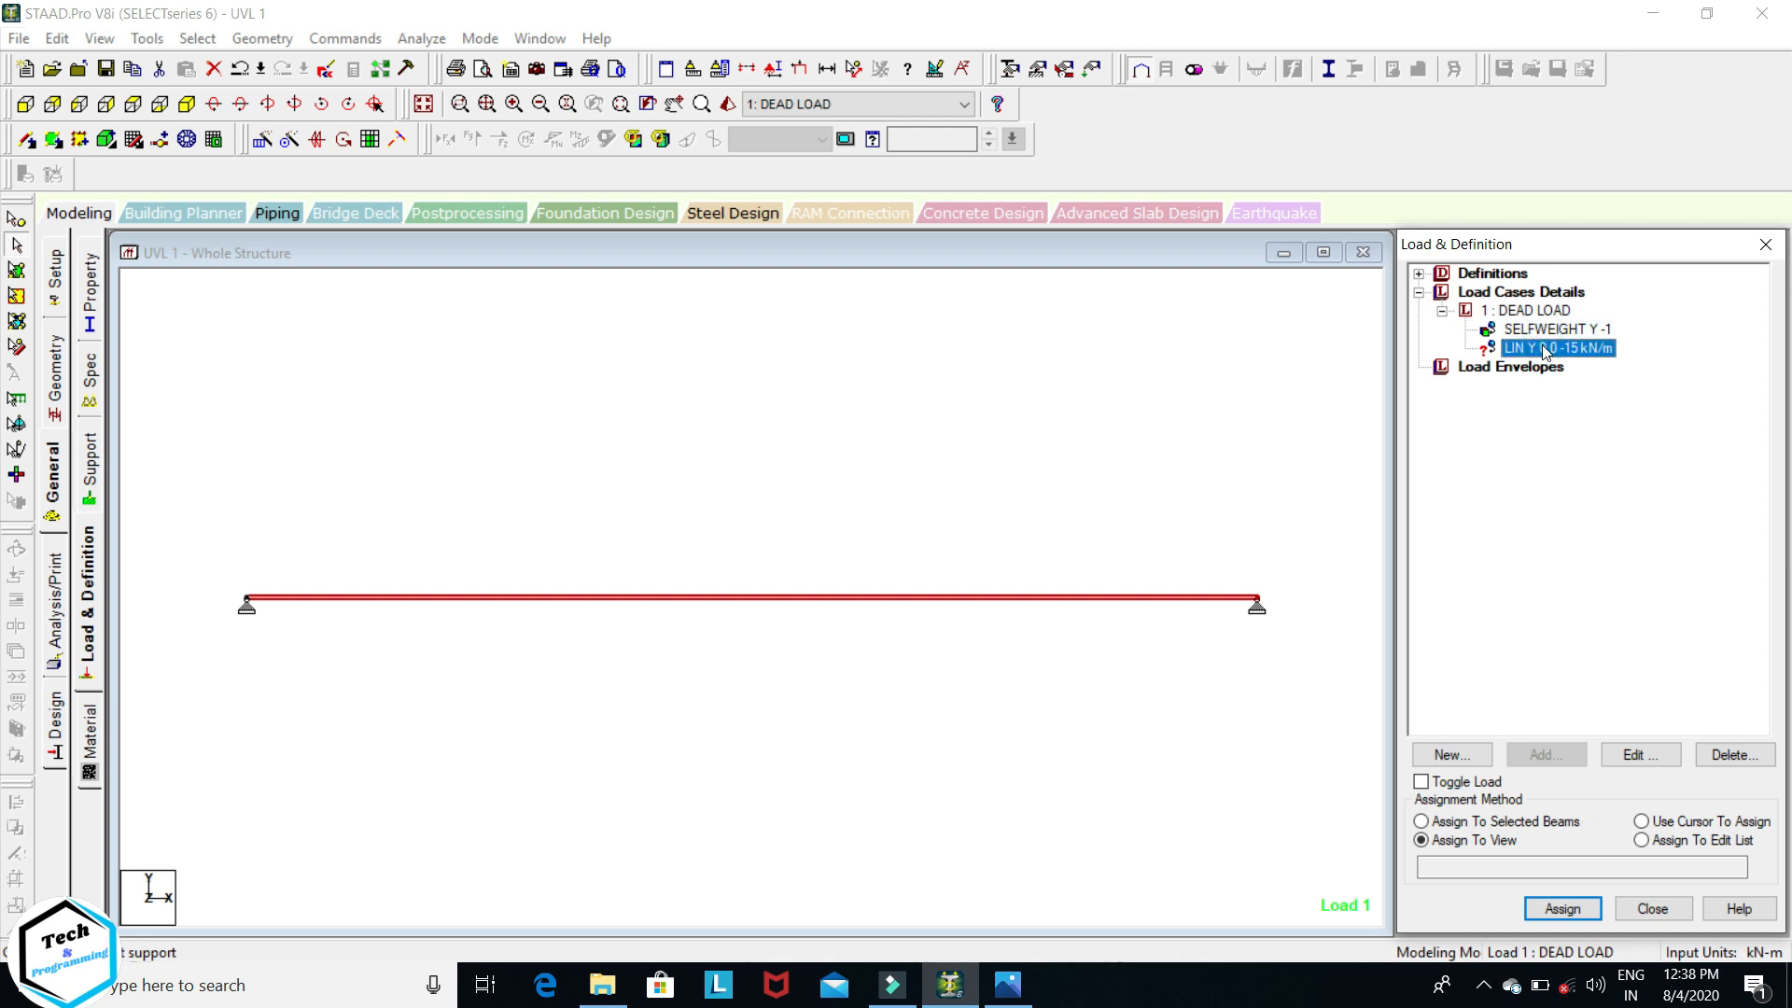
click(1562, 908)
click(1630, 644)
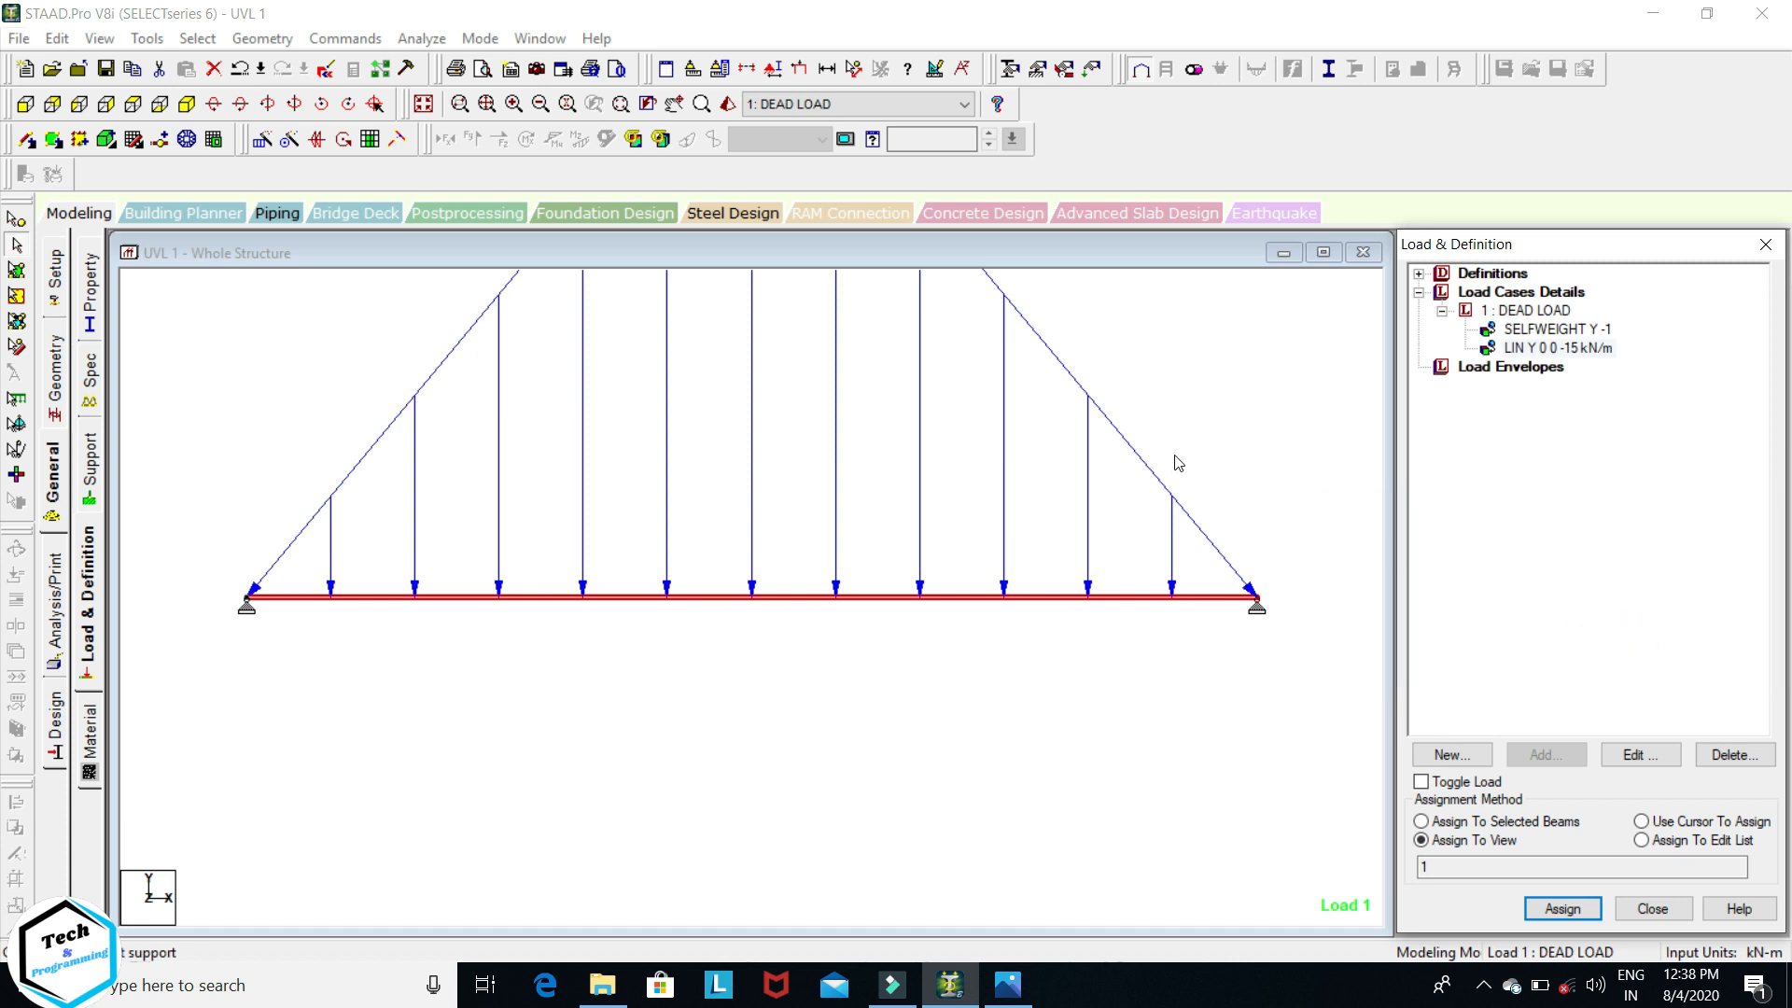
click(800, 71)
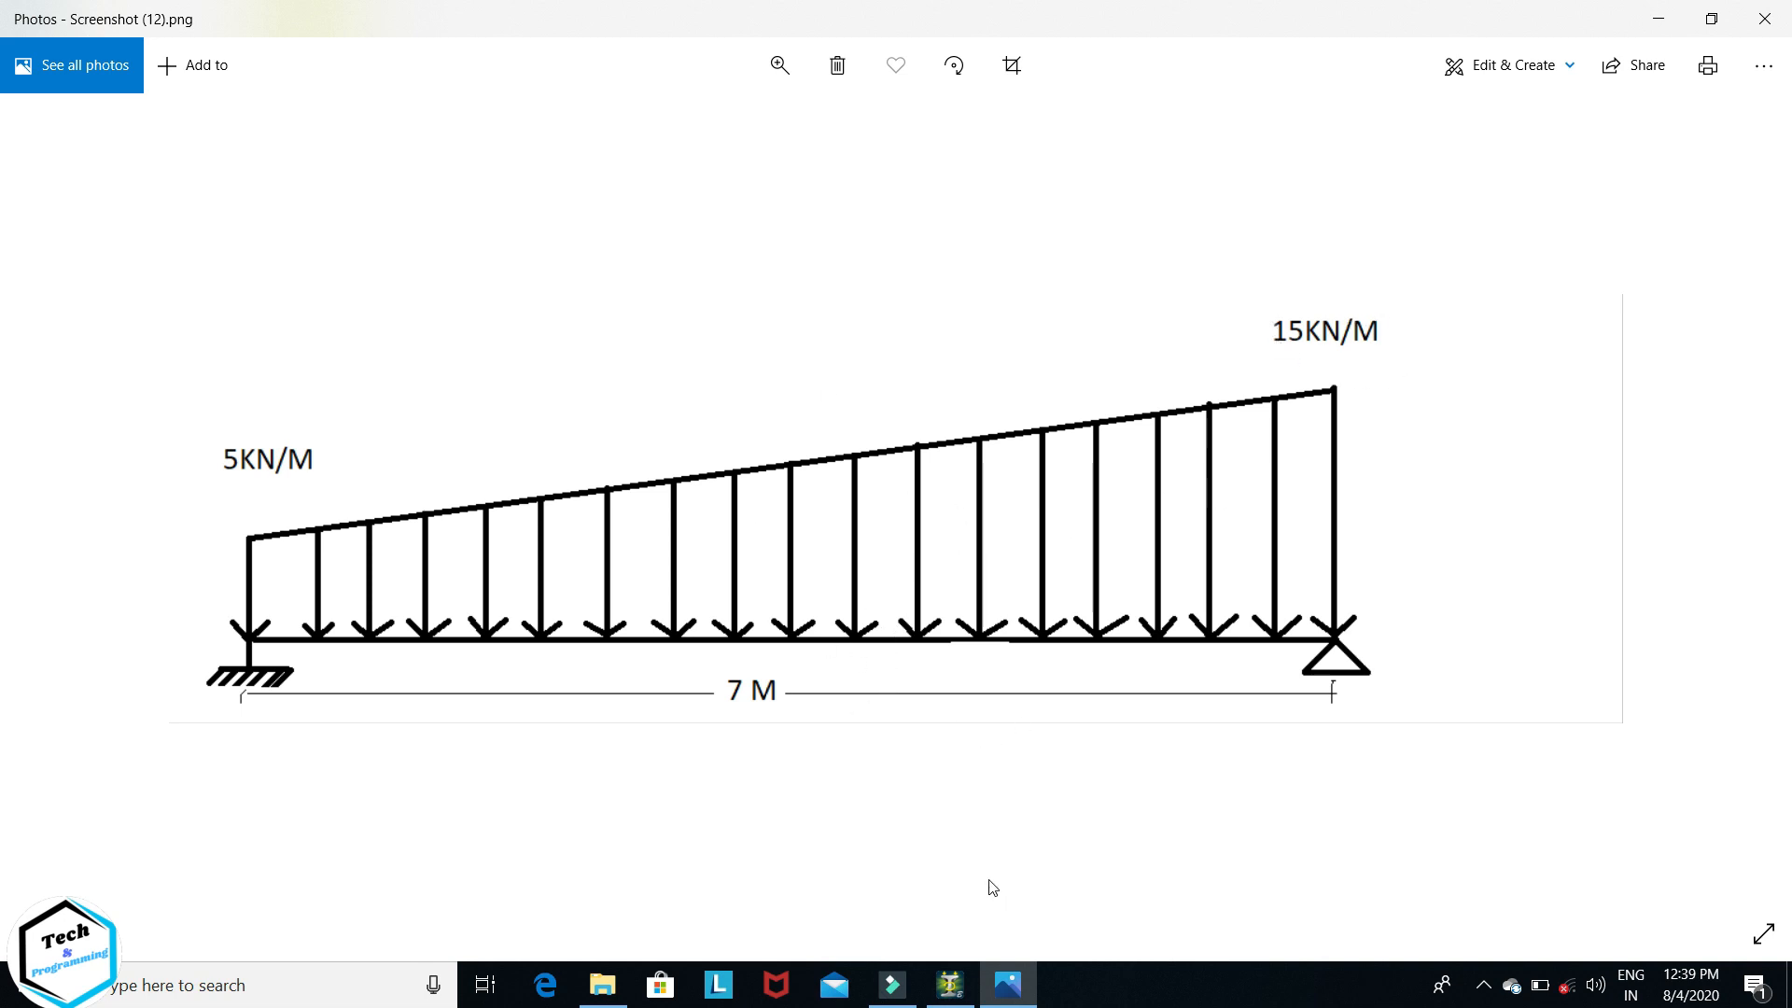
- Switch back to STAAD.Pro and draw a 7 m beam along X from the origin of the snap grid in Structure2
key(alt+Tab)
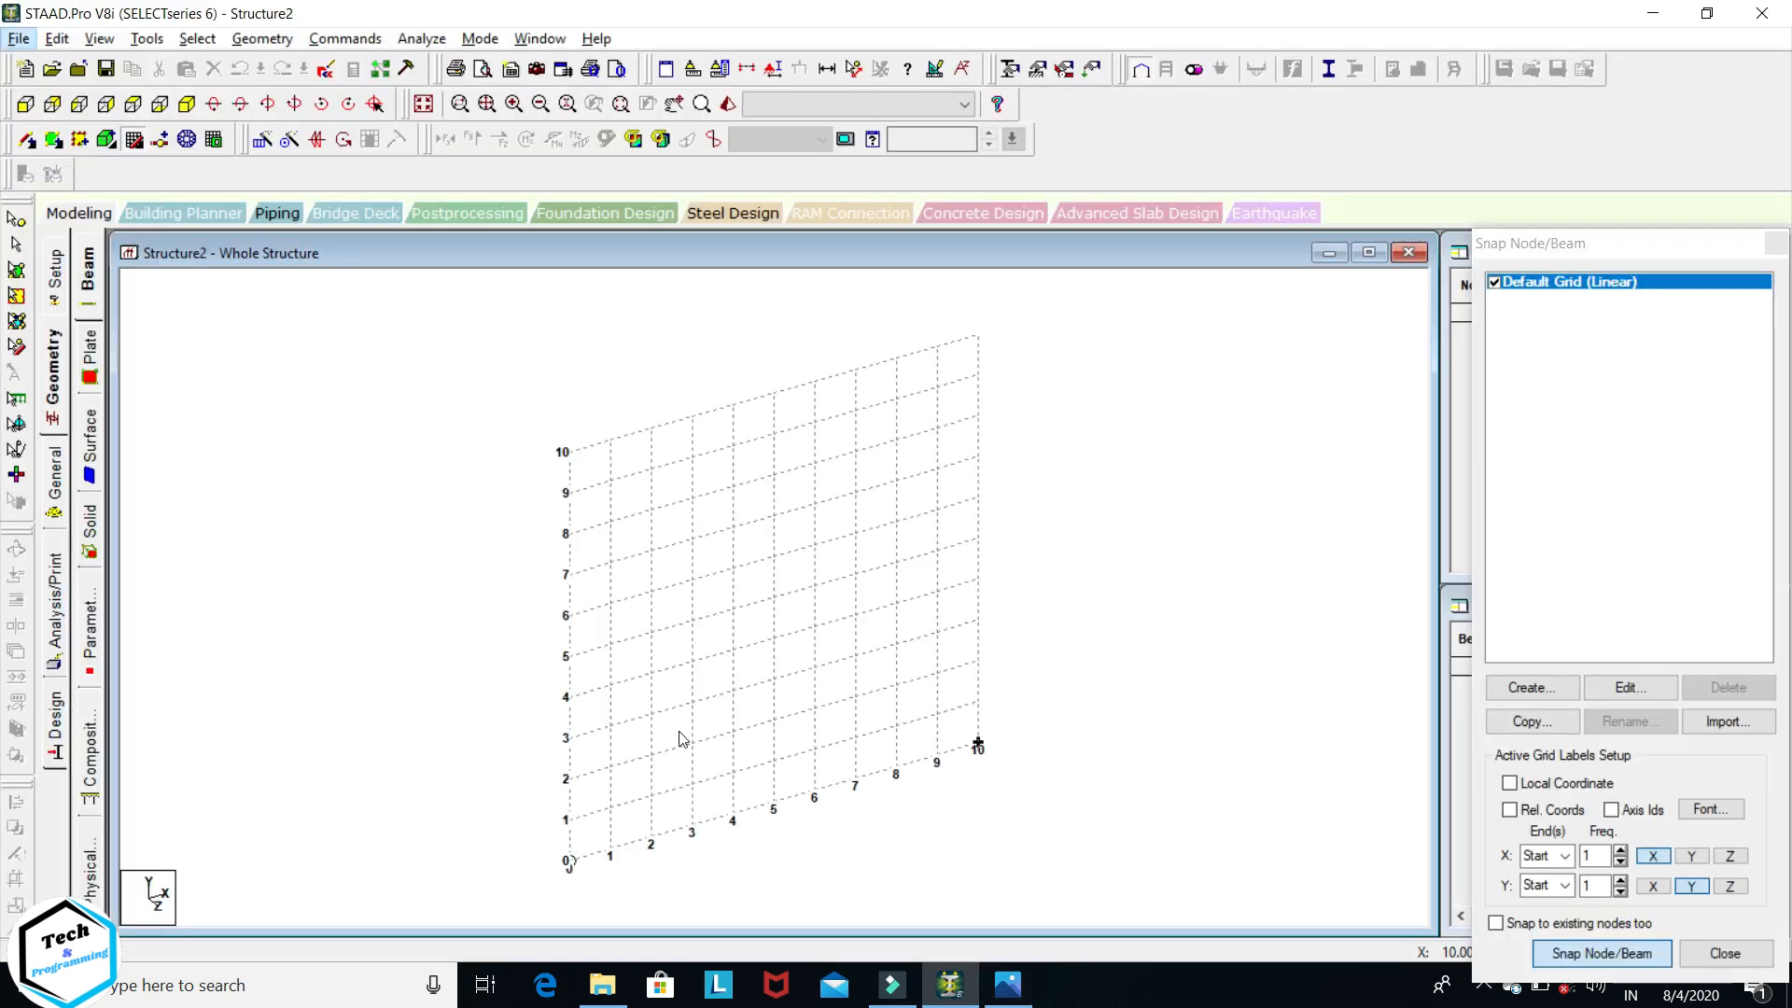
click(1594, 953)
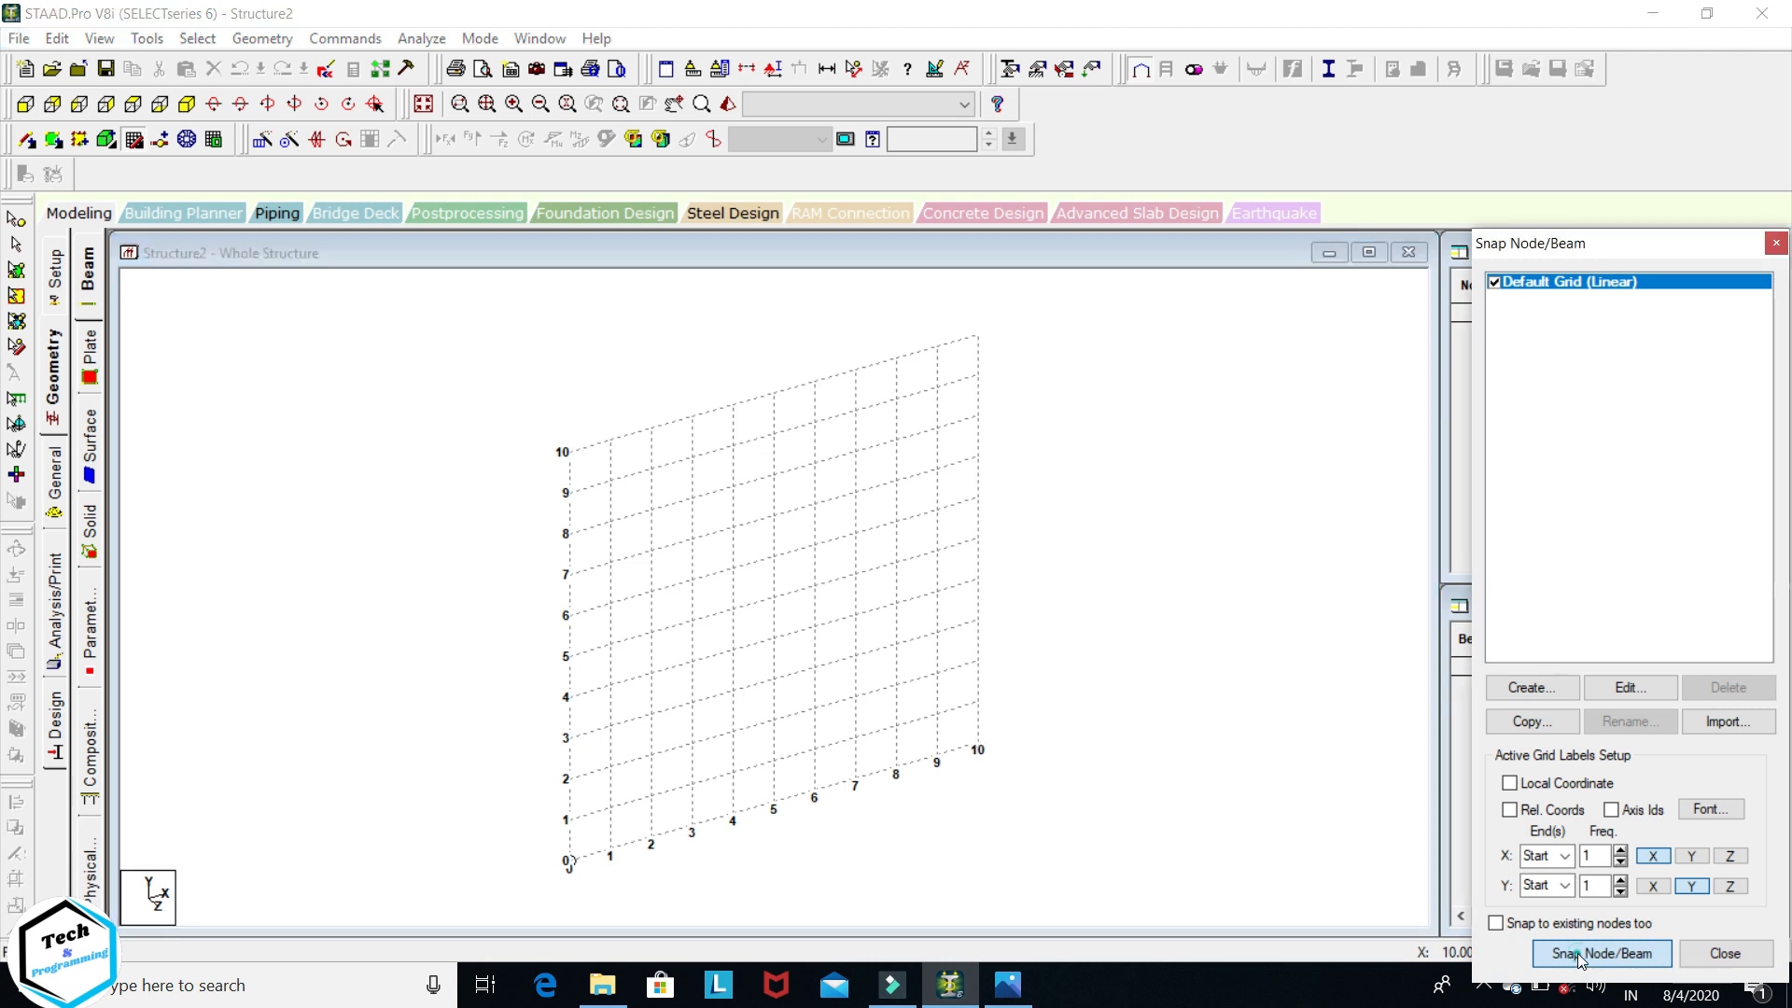
click(569, 861)
click(861, 768)
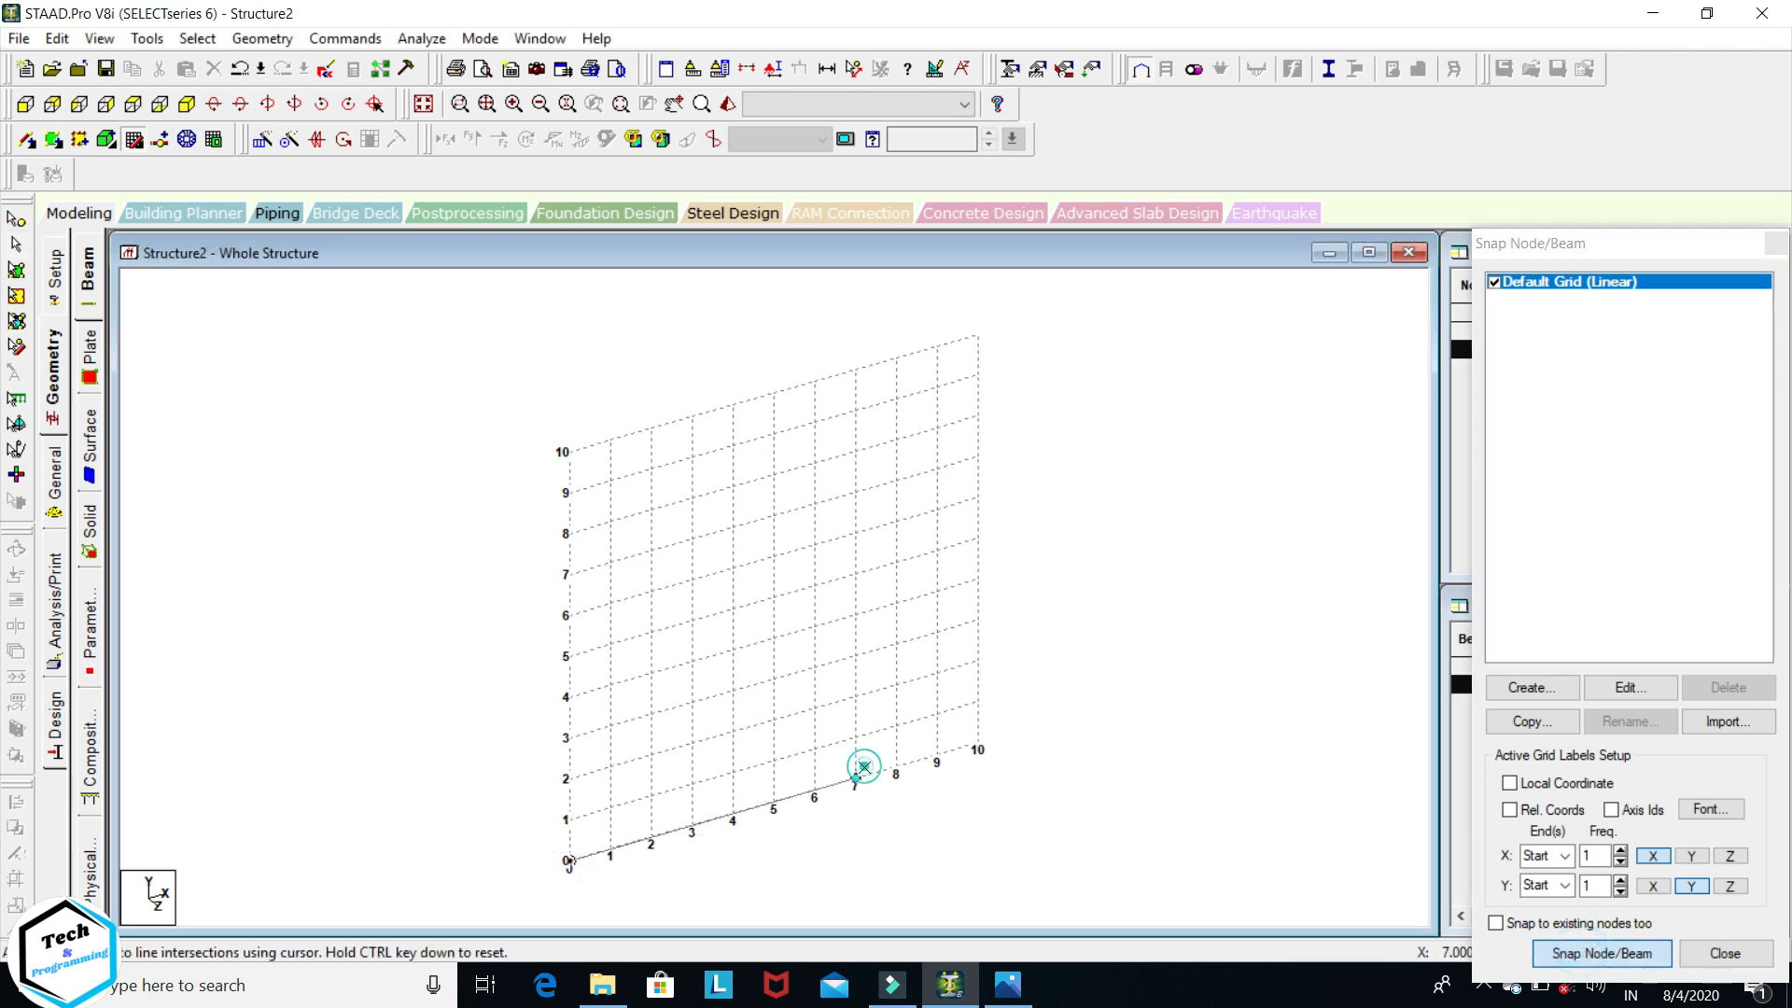
key(Escape)
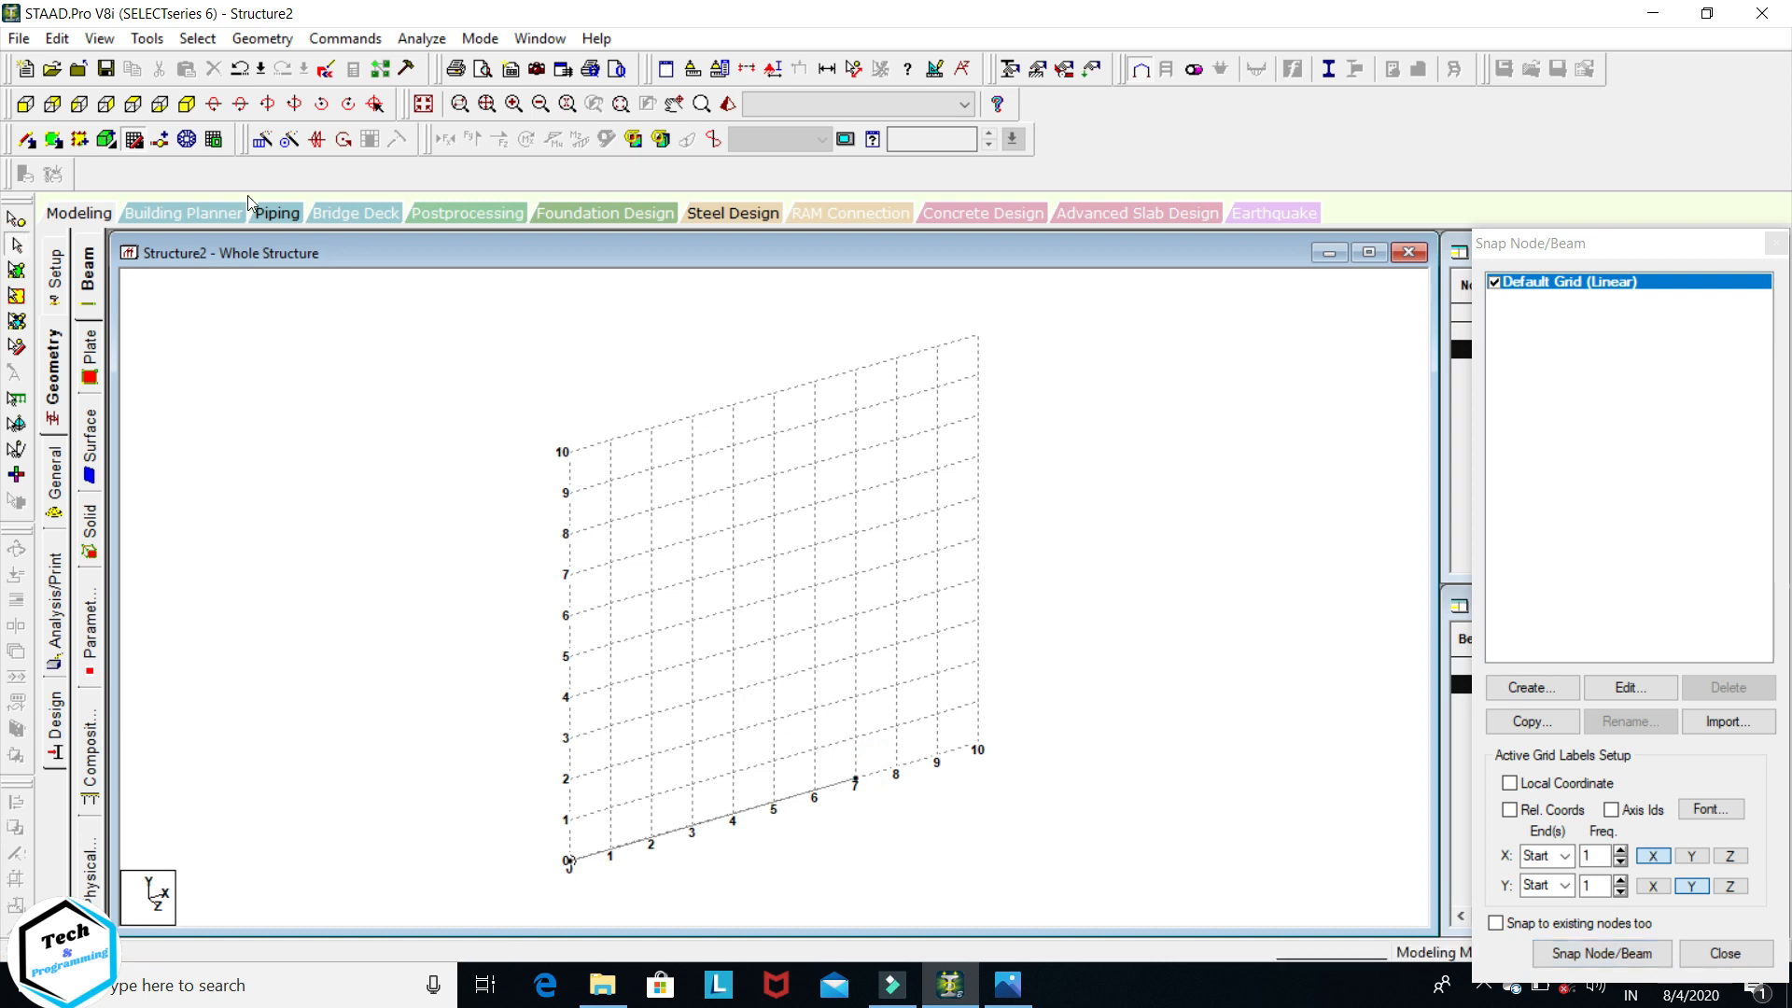
click(134, 142)
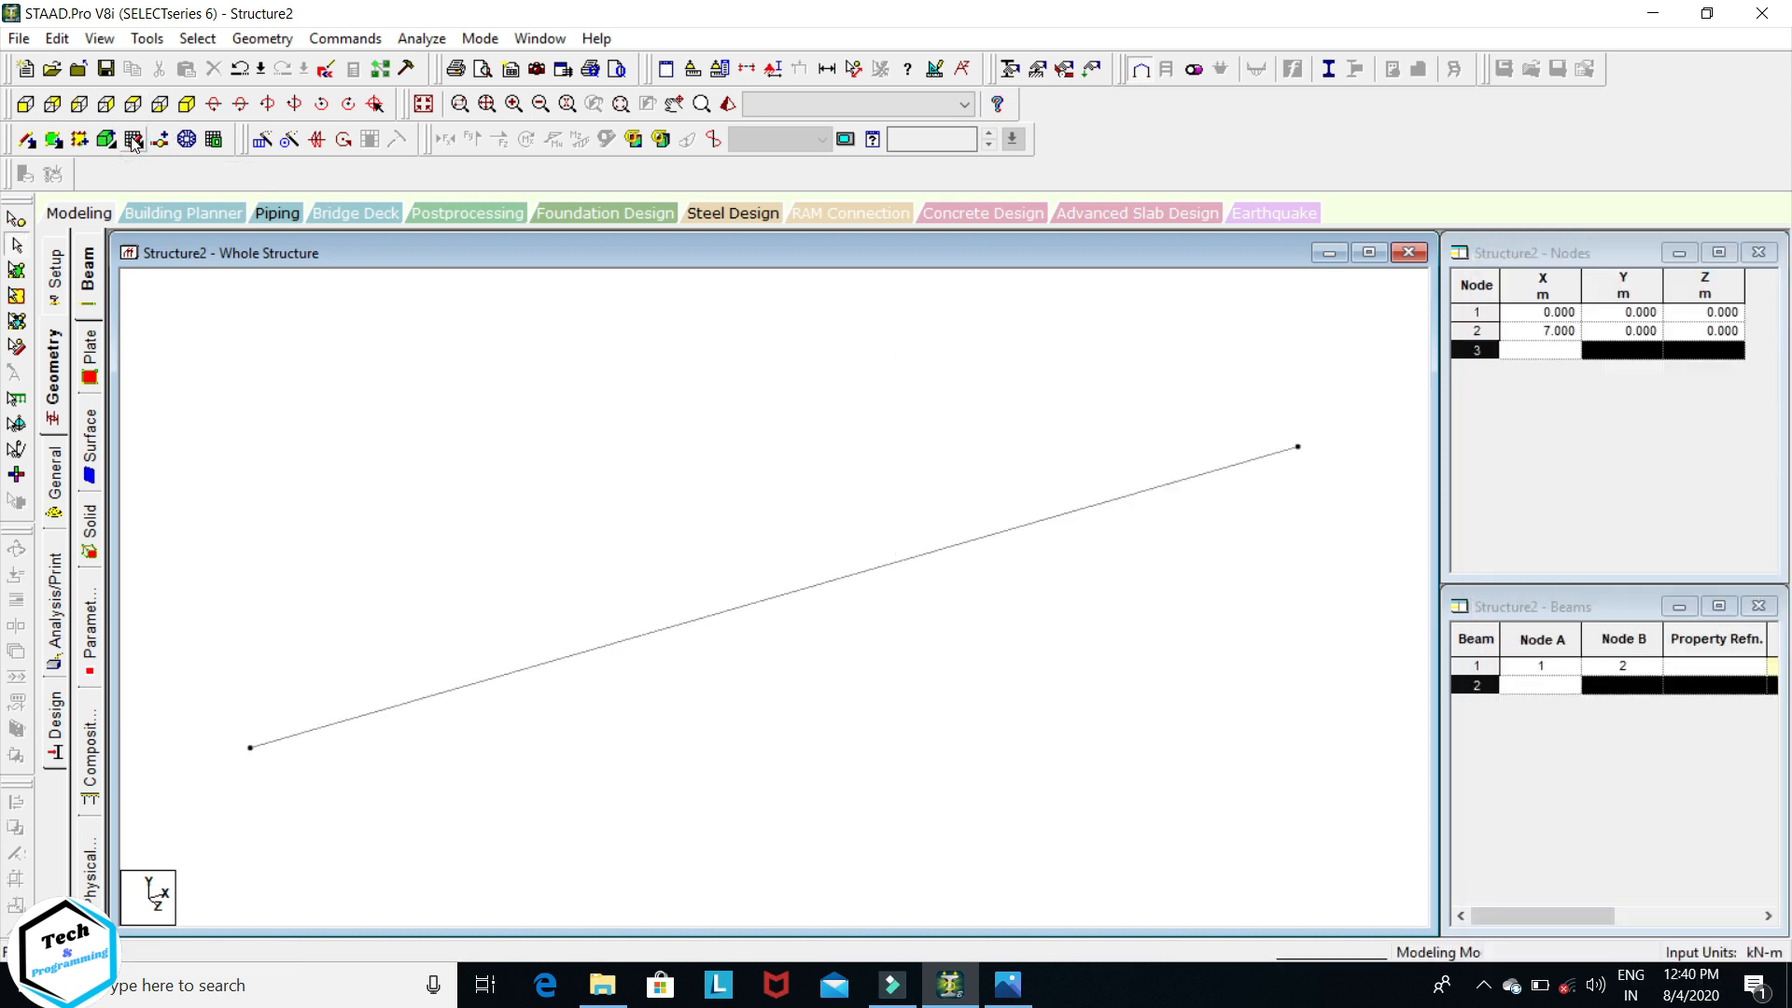
click(25, 105)
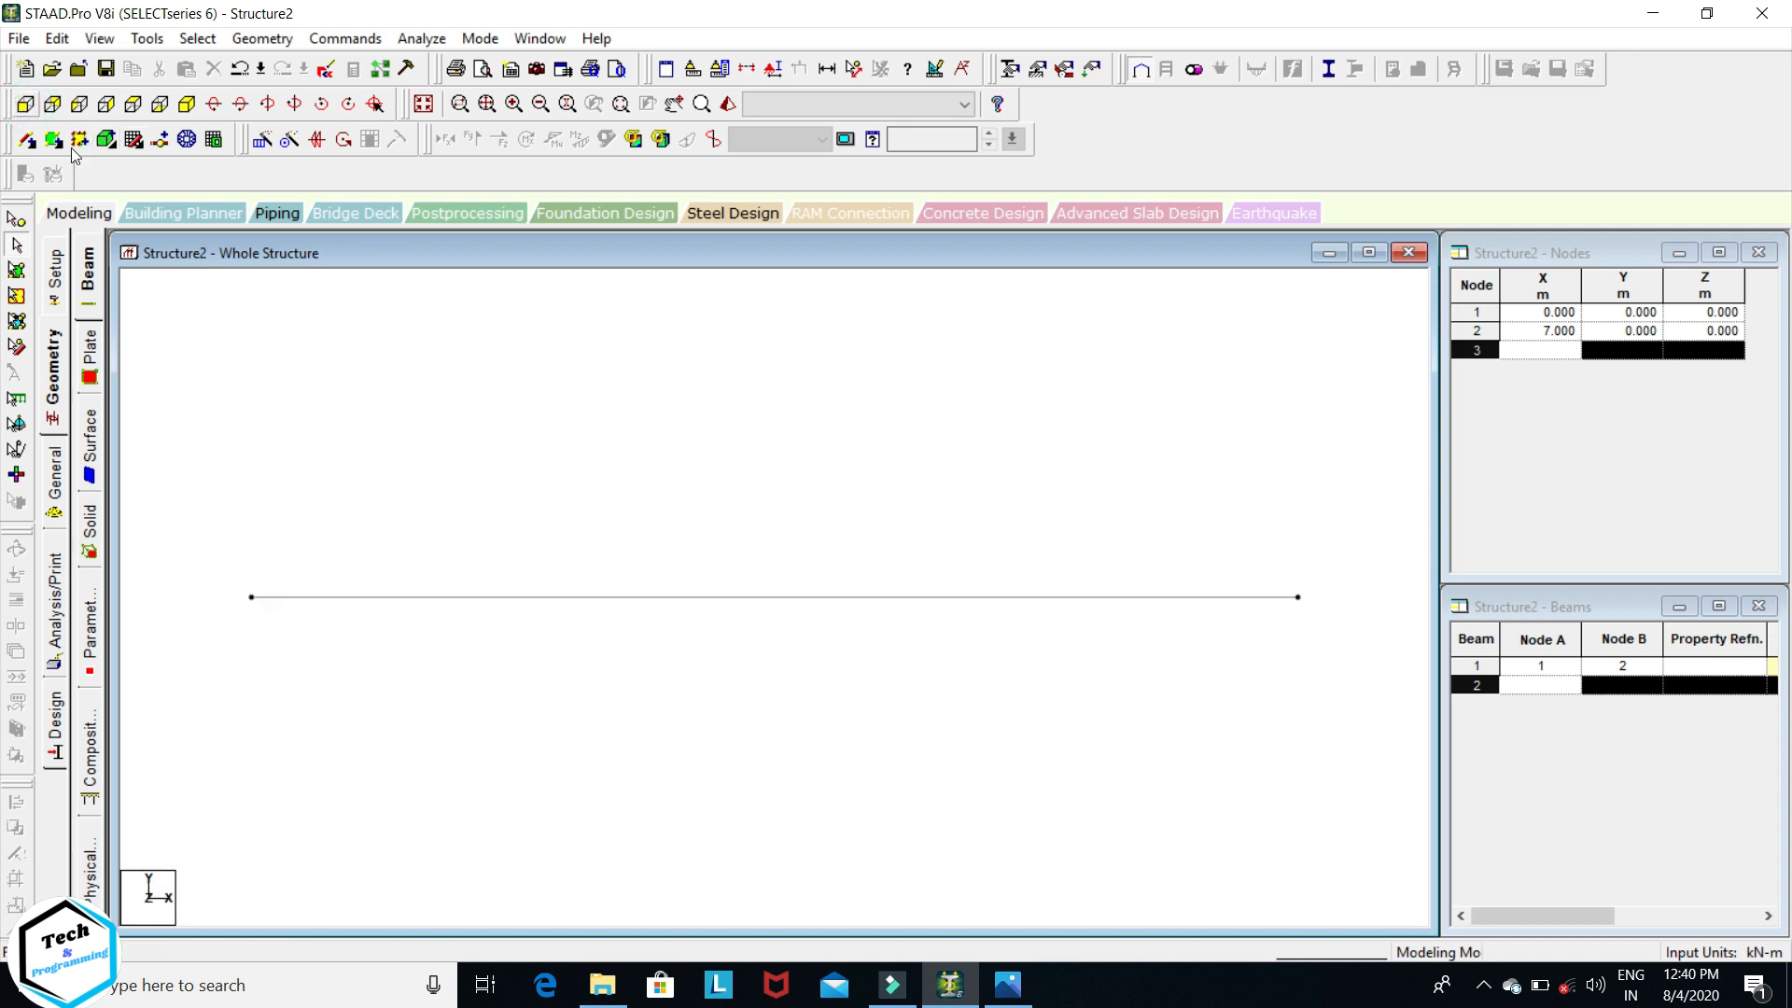
- Define a rectangular concrete section with YD 0.3 m and ZD 0.25 m
click(59, 492)
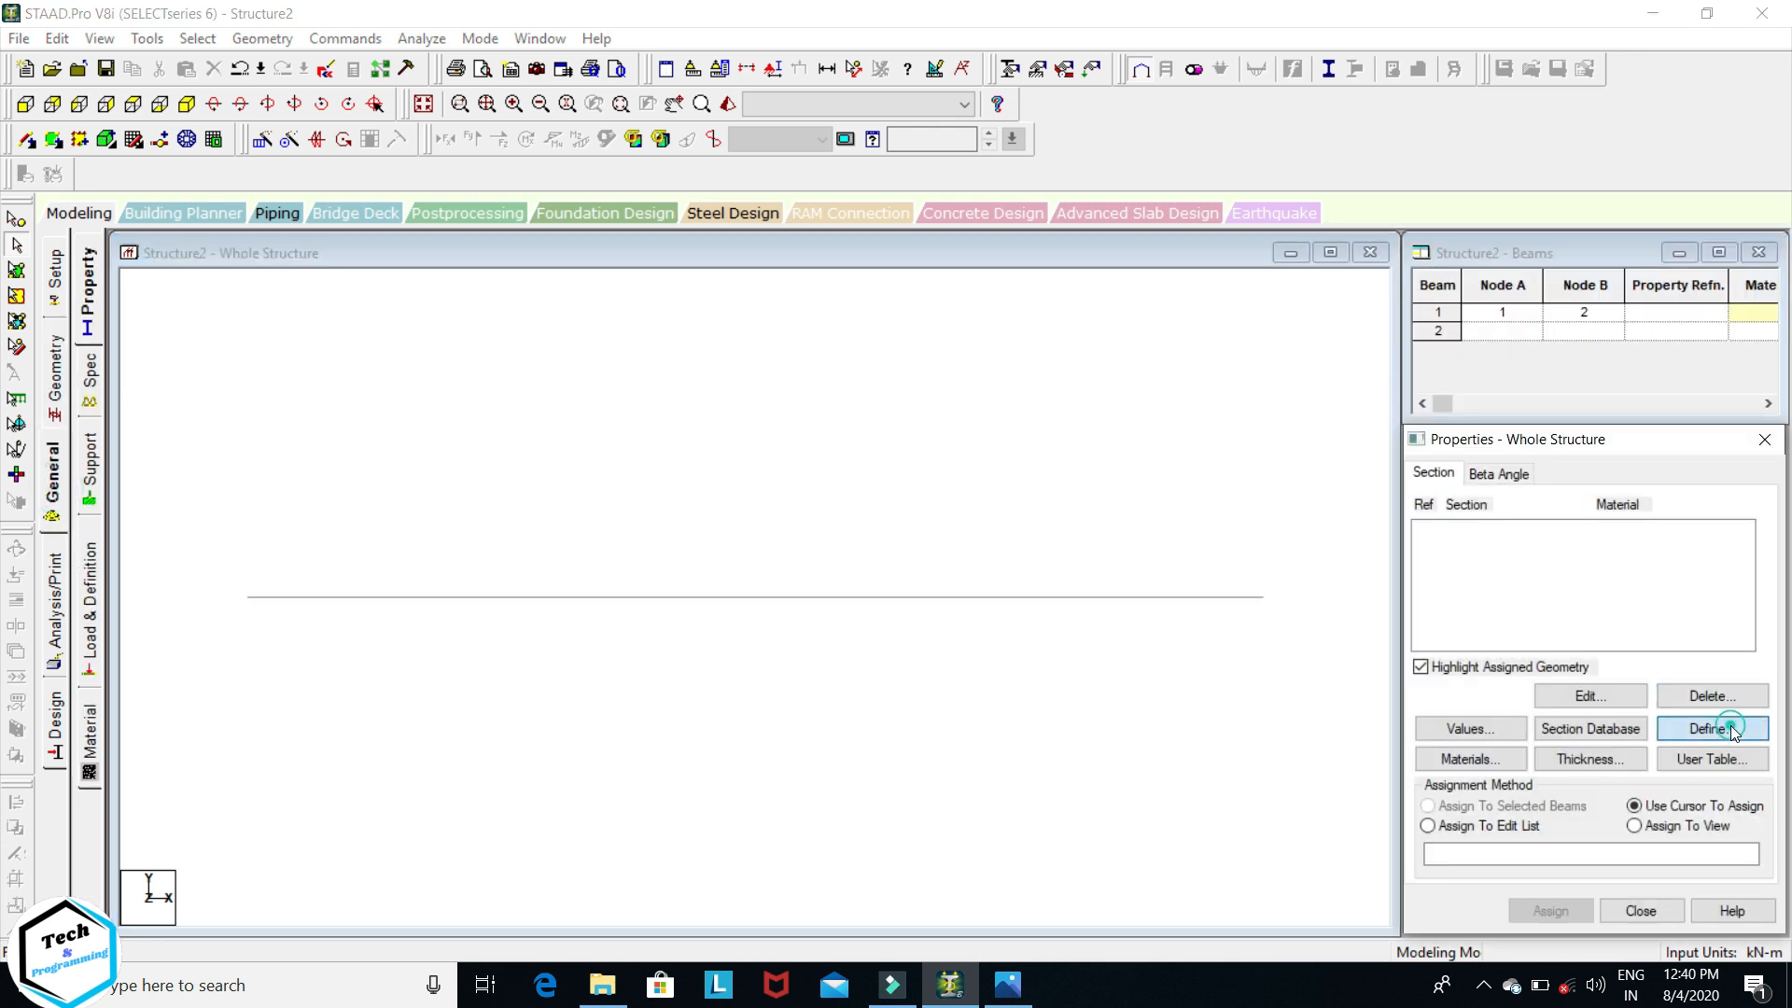
click(1728, 728)
click(560, 307)
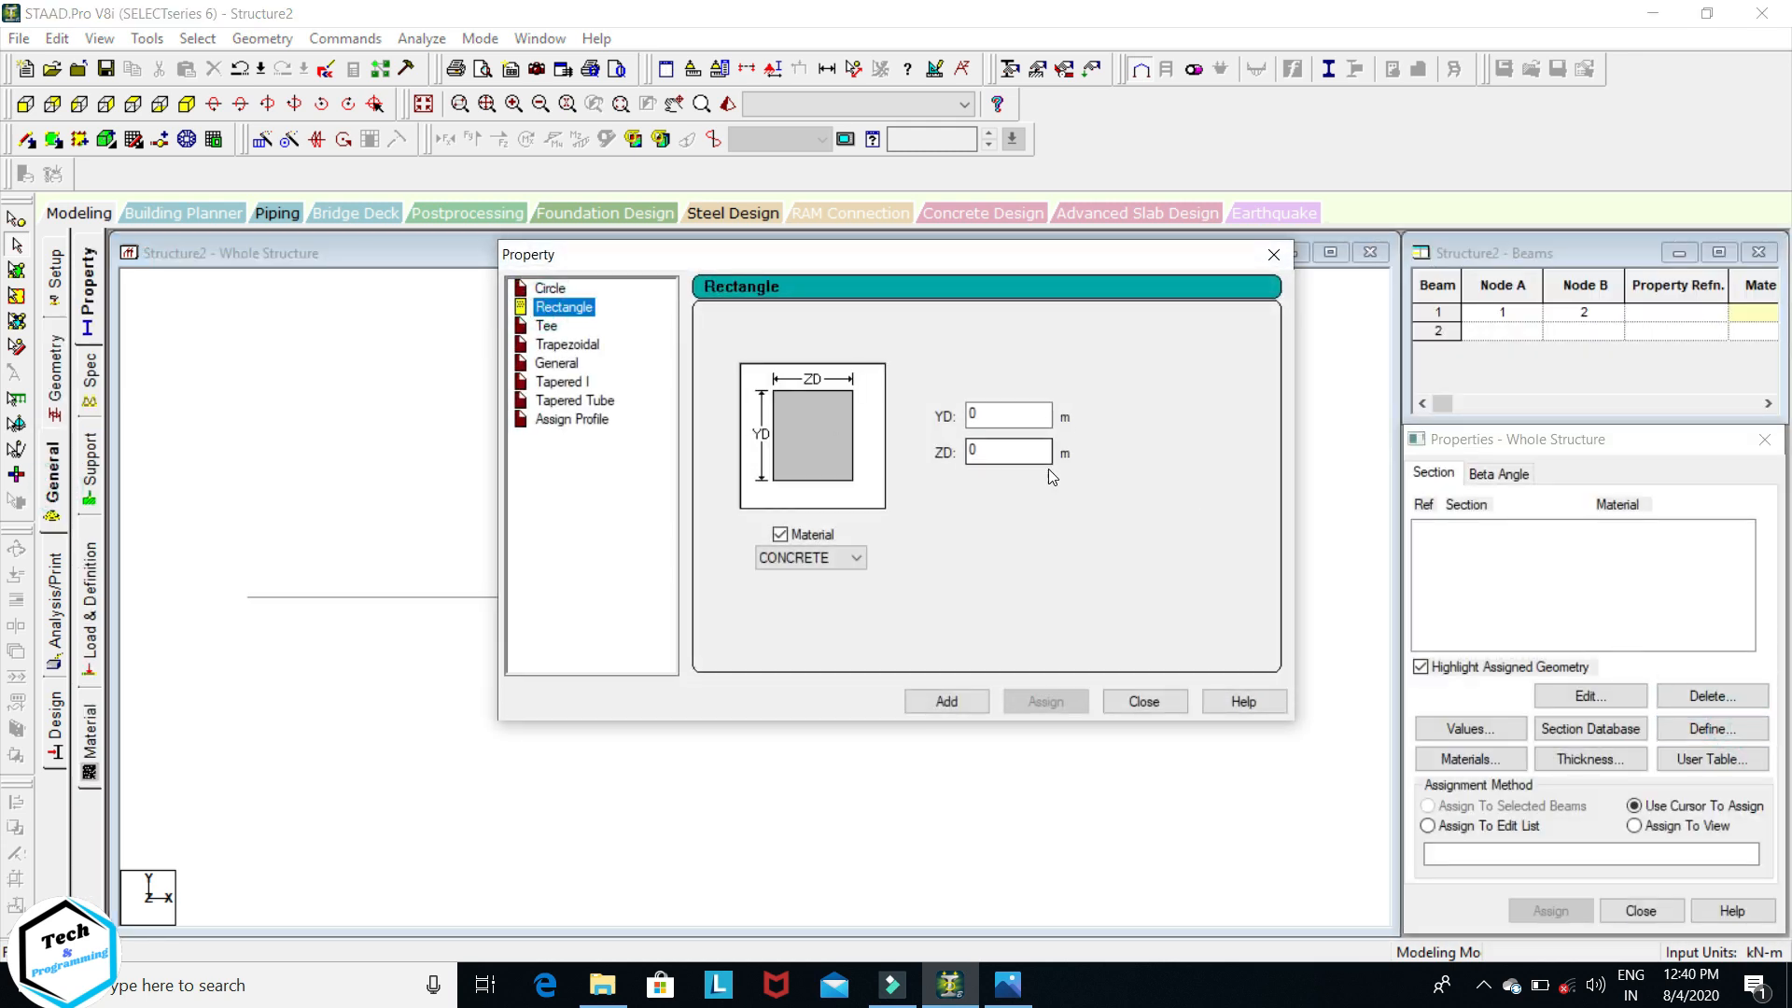
double_click(1019, 412)
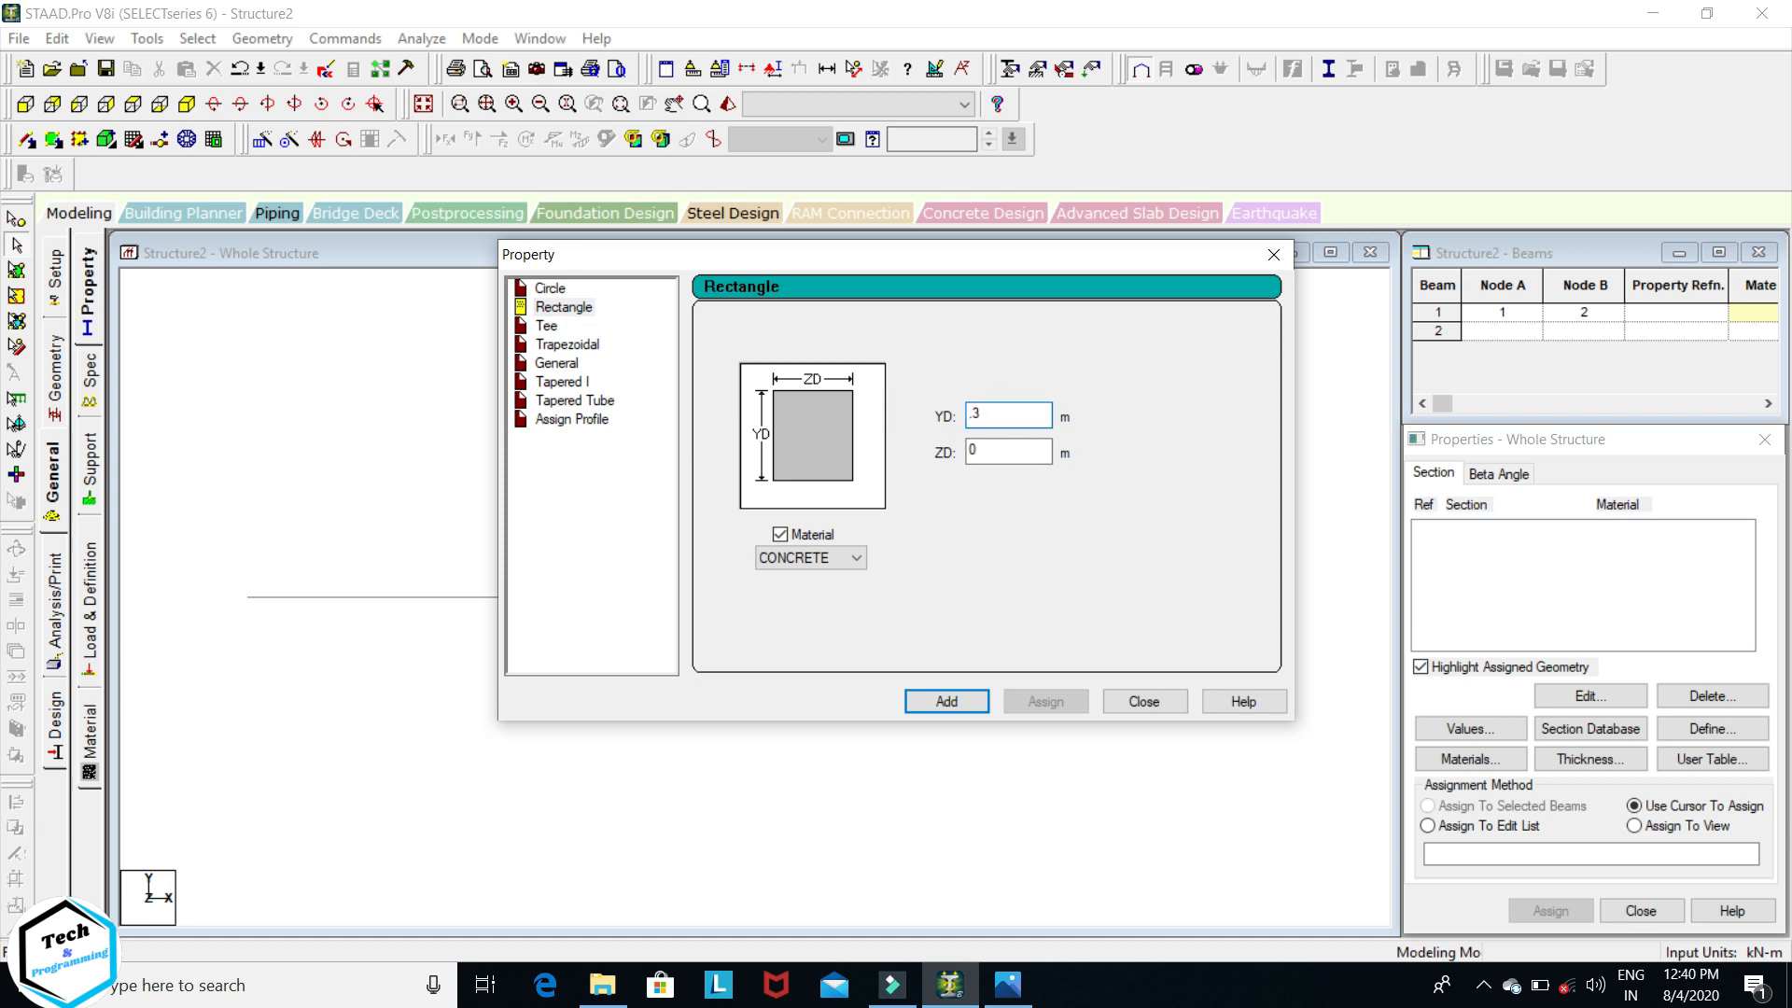
key(Tab)
click(933, 700)
click(1144, 698)
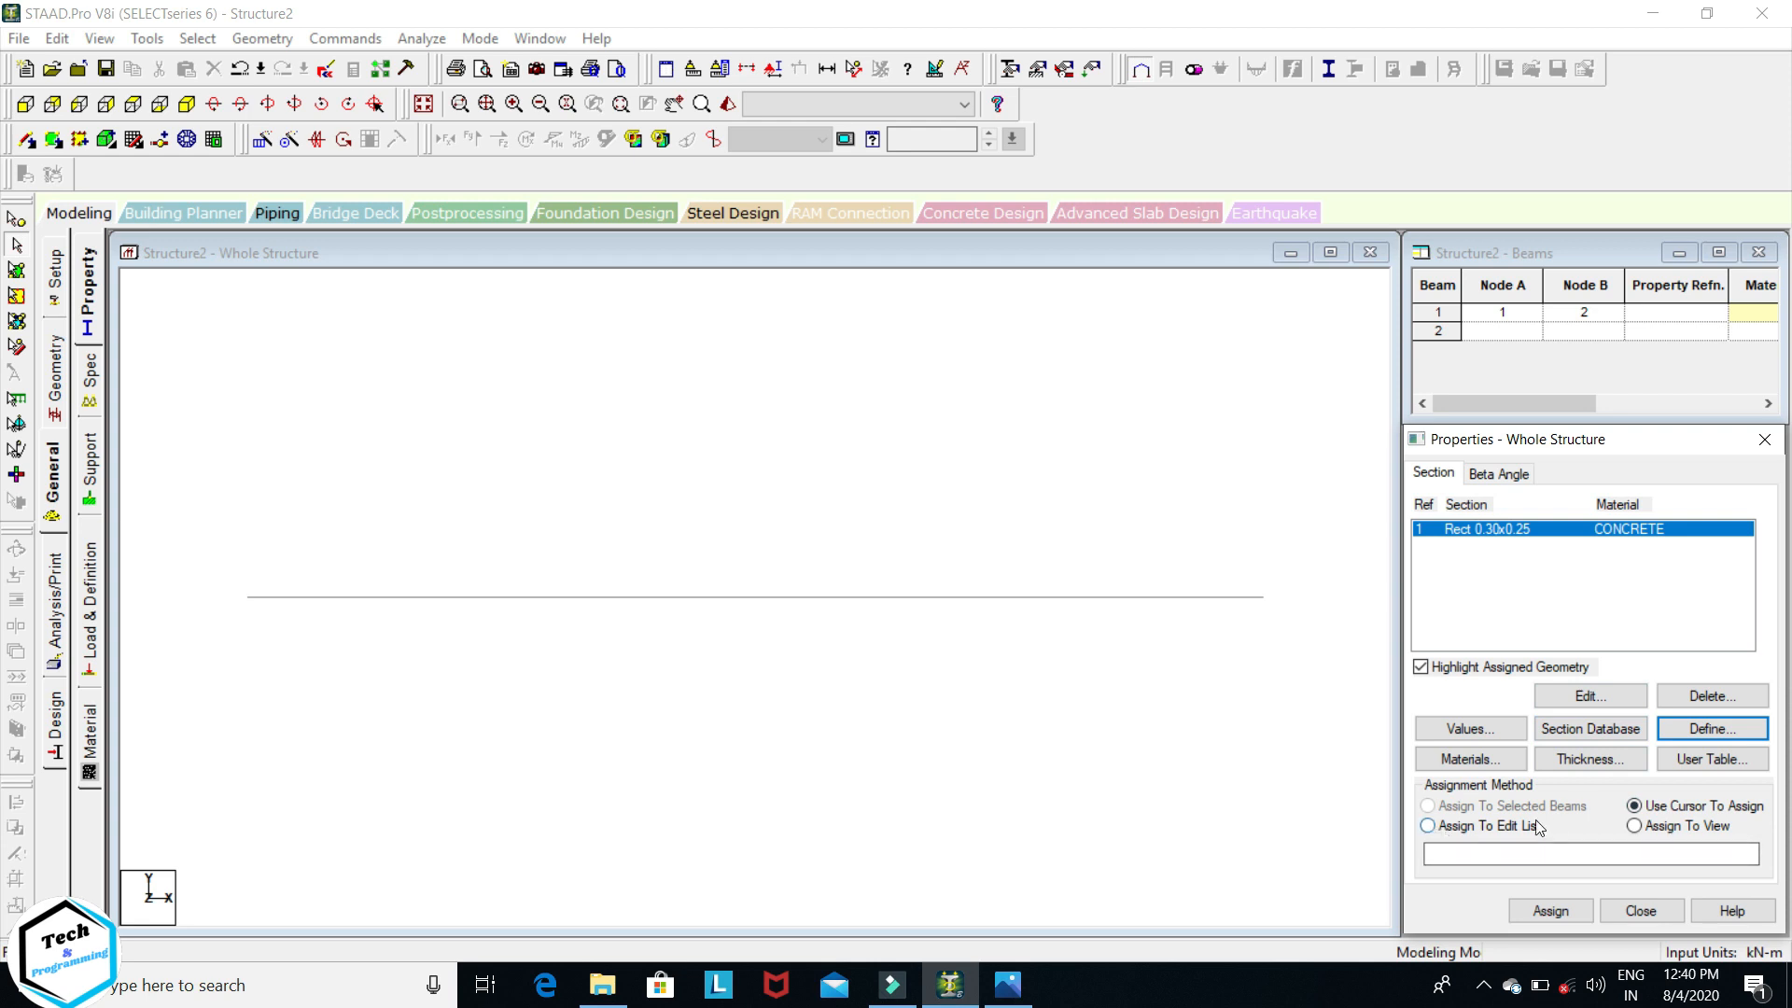
- Assign the rectangular concrete section to the 7 m beam using the Assign To View method
click(1634, 825)
click(1549, 910)
click(1624, 739)
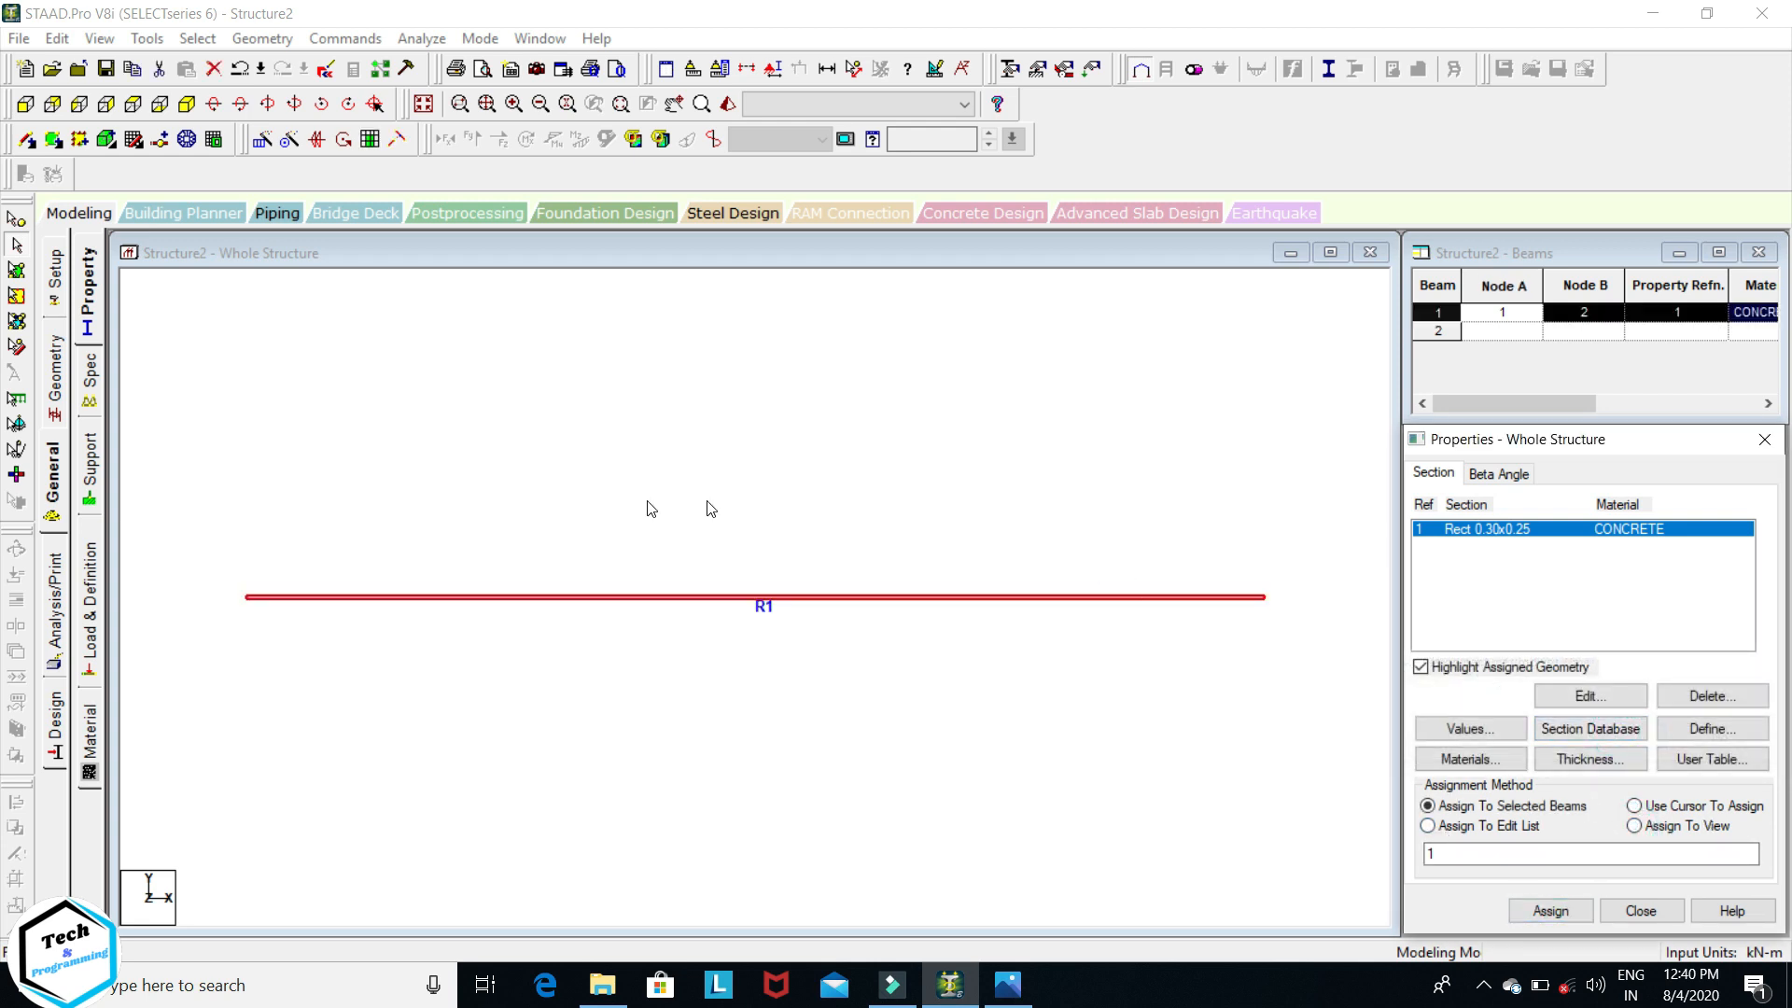
- Create a fixed support for the 7 m beam
click(98, 489)
click(1625, 742)
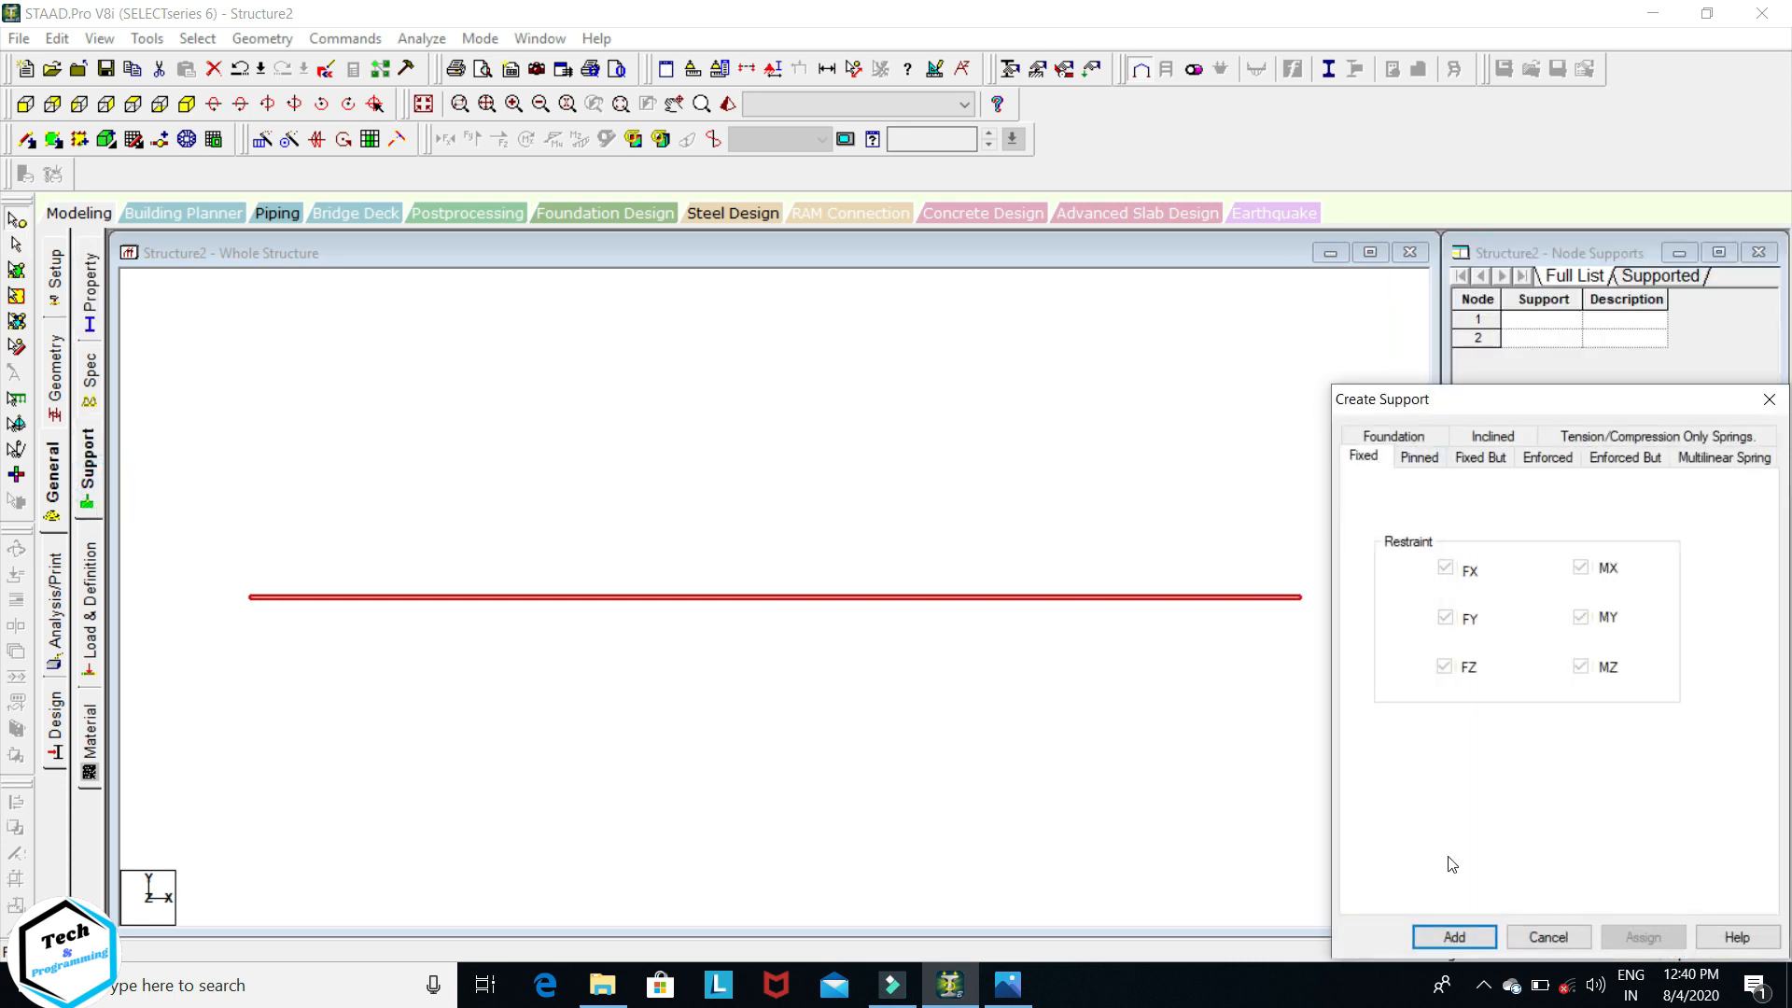
click(1456, 935)
- Add a second fixed support definition to the support list
click(1632, 740)
click(1454, 936)
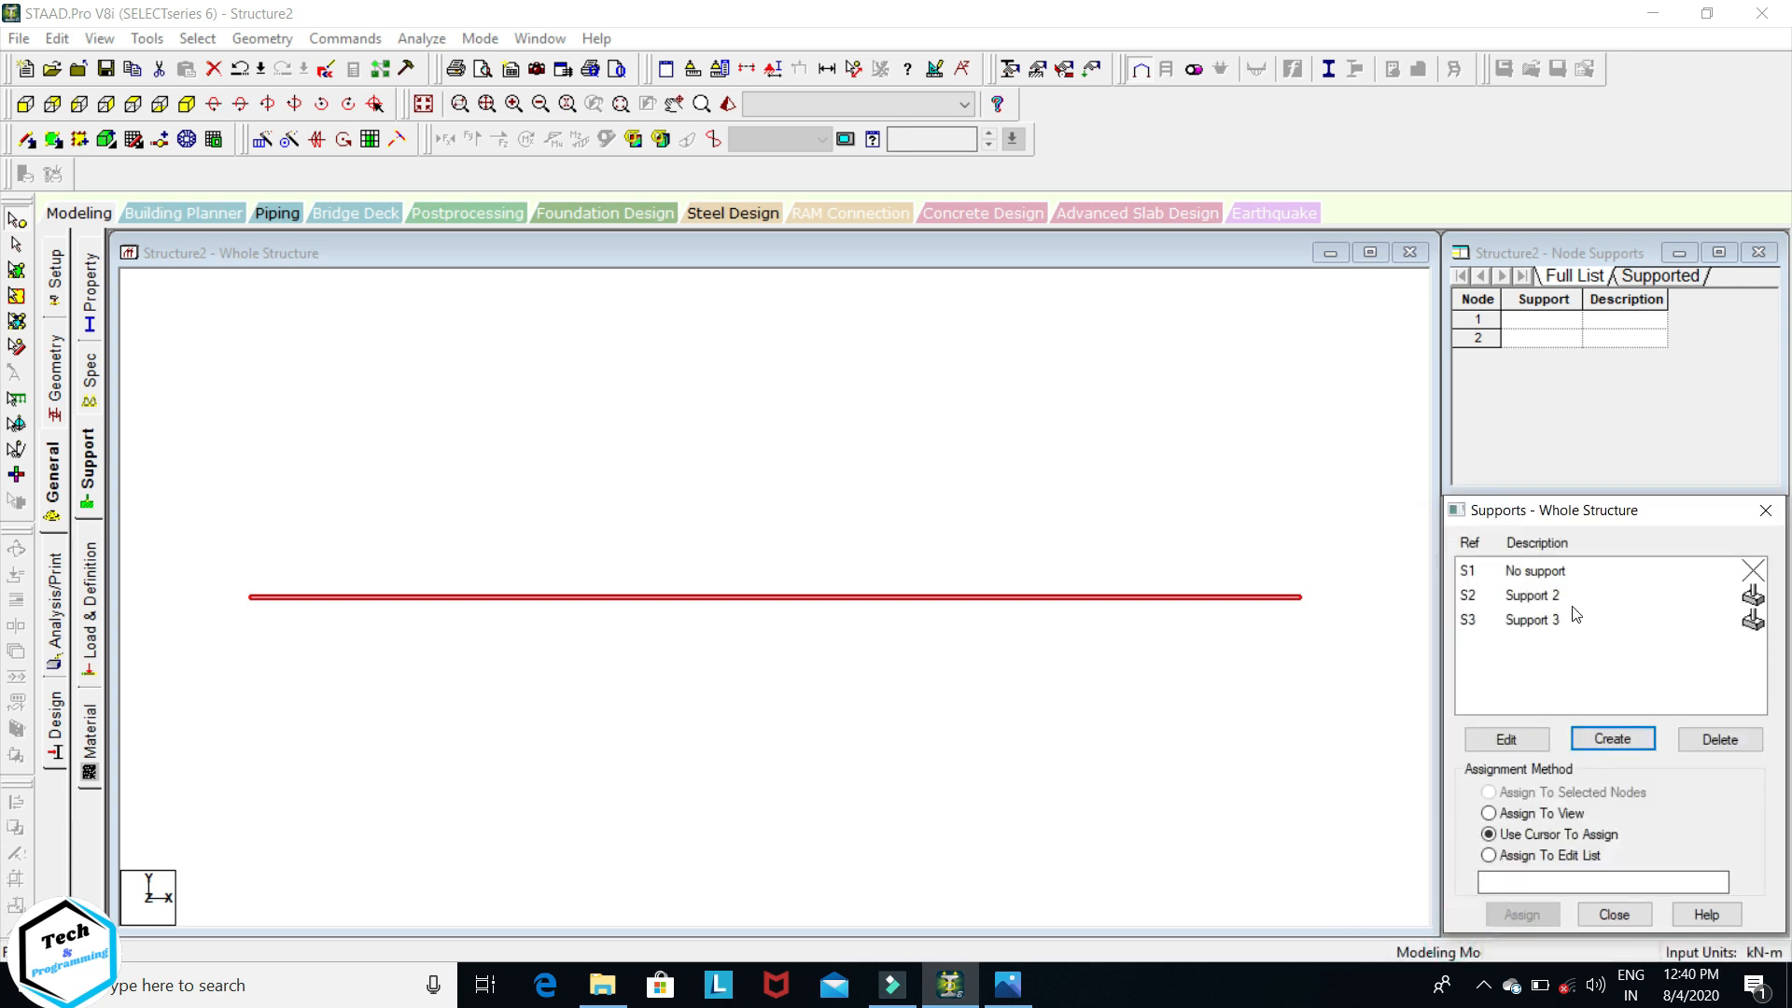
- Assign fixed Support 2 to the beam's start node using the cursor assignment method
click(1555, 597)
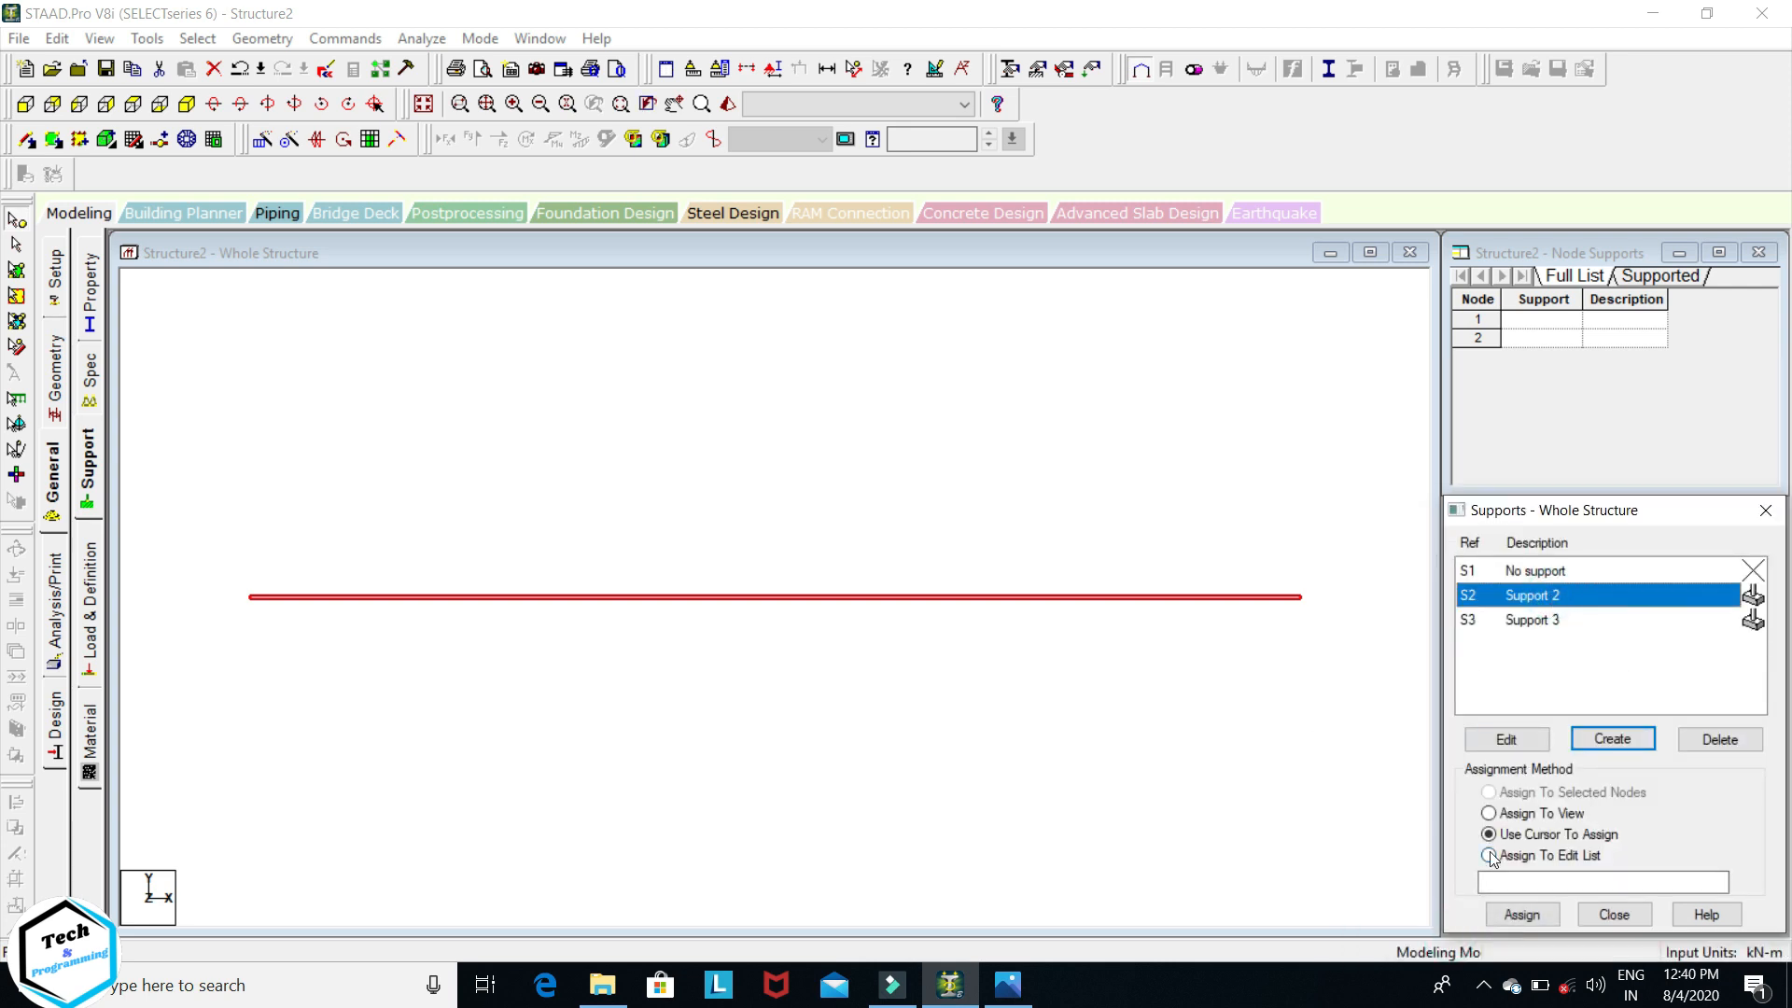
click(1522, 915)
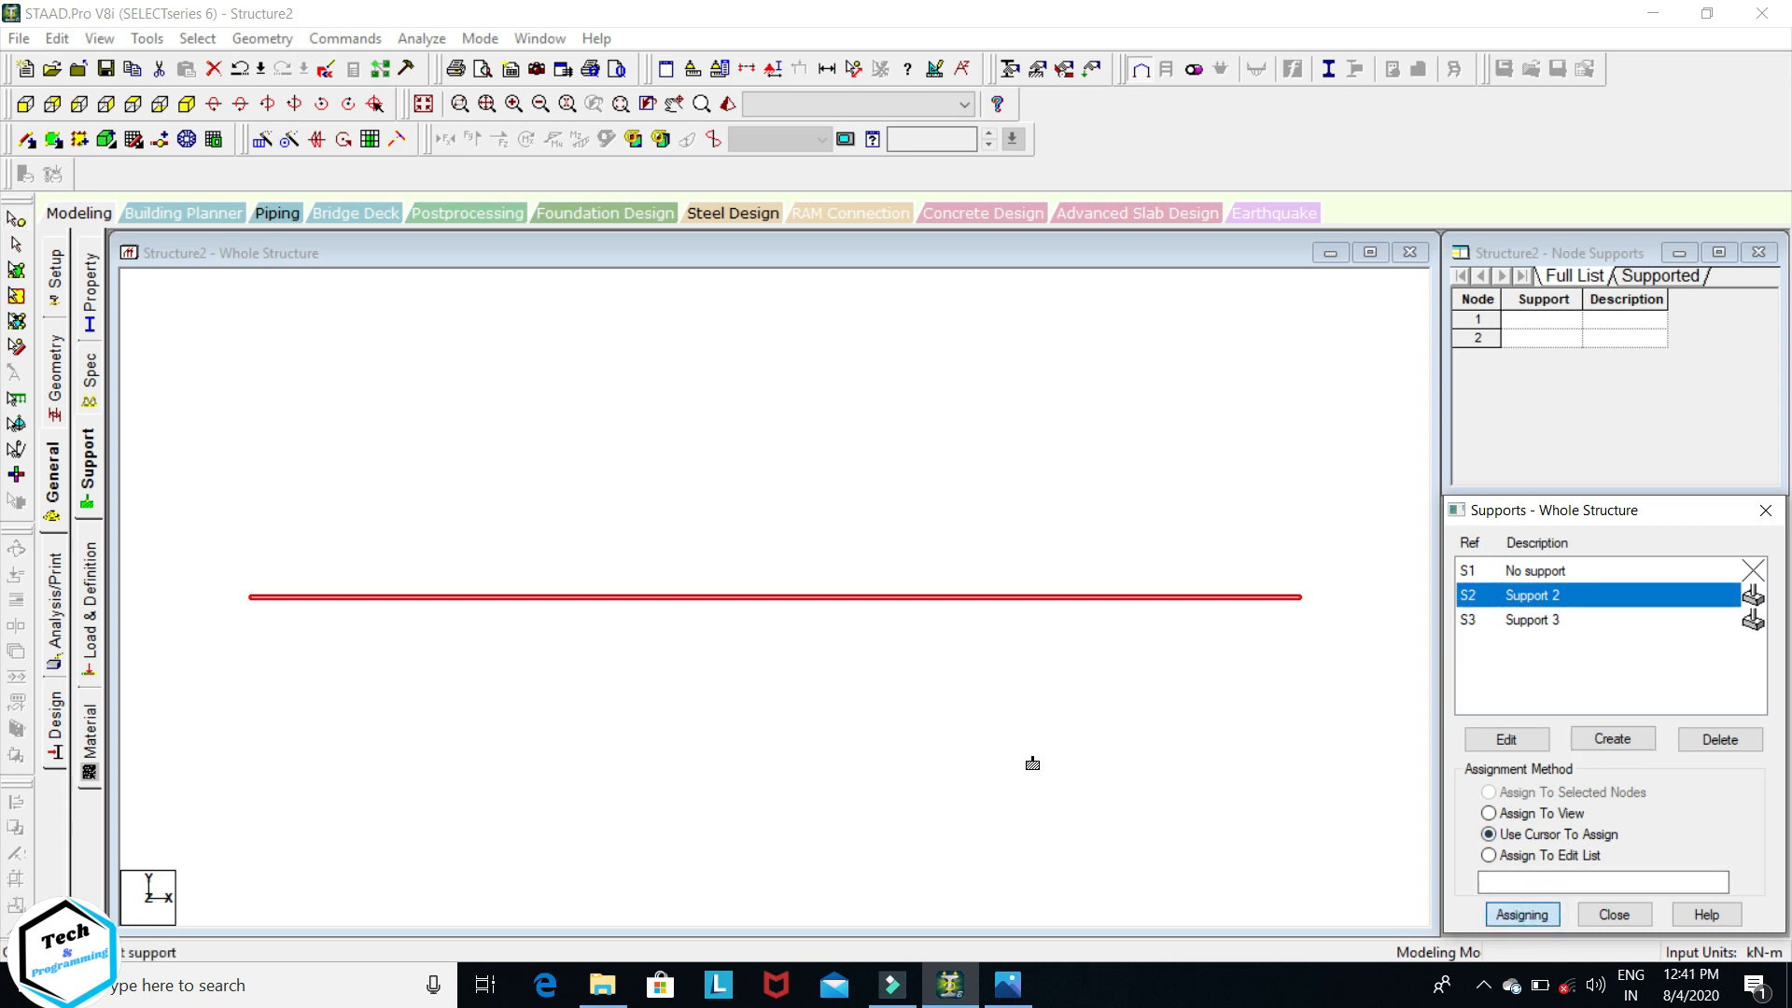
click(261, 599)
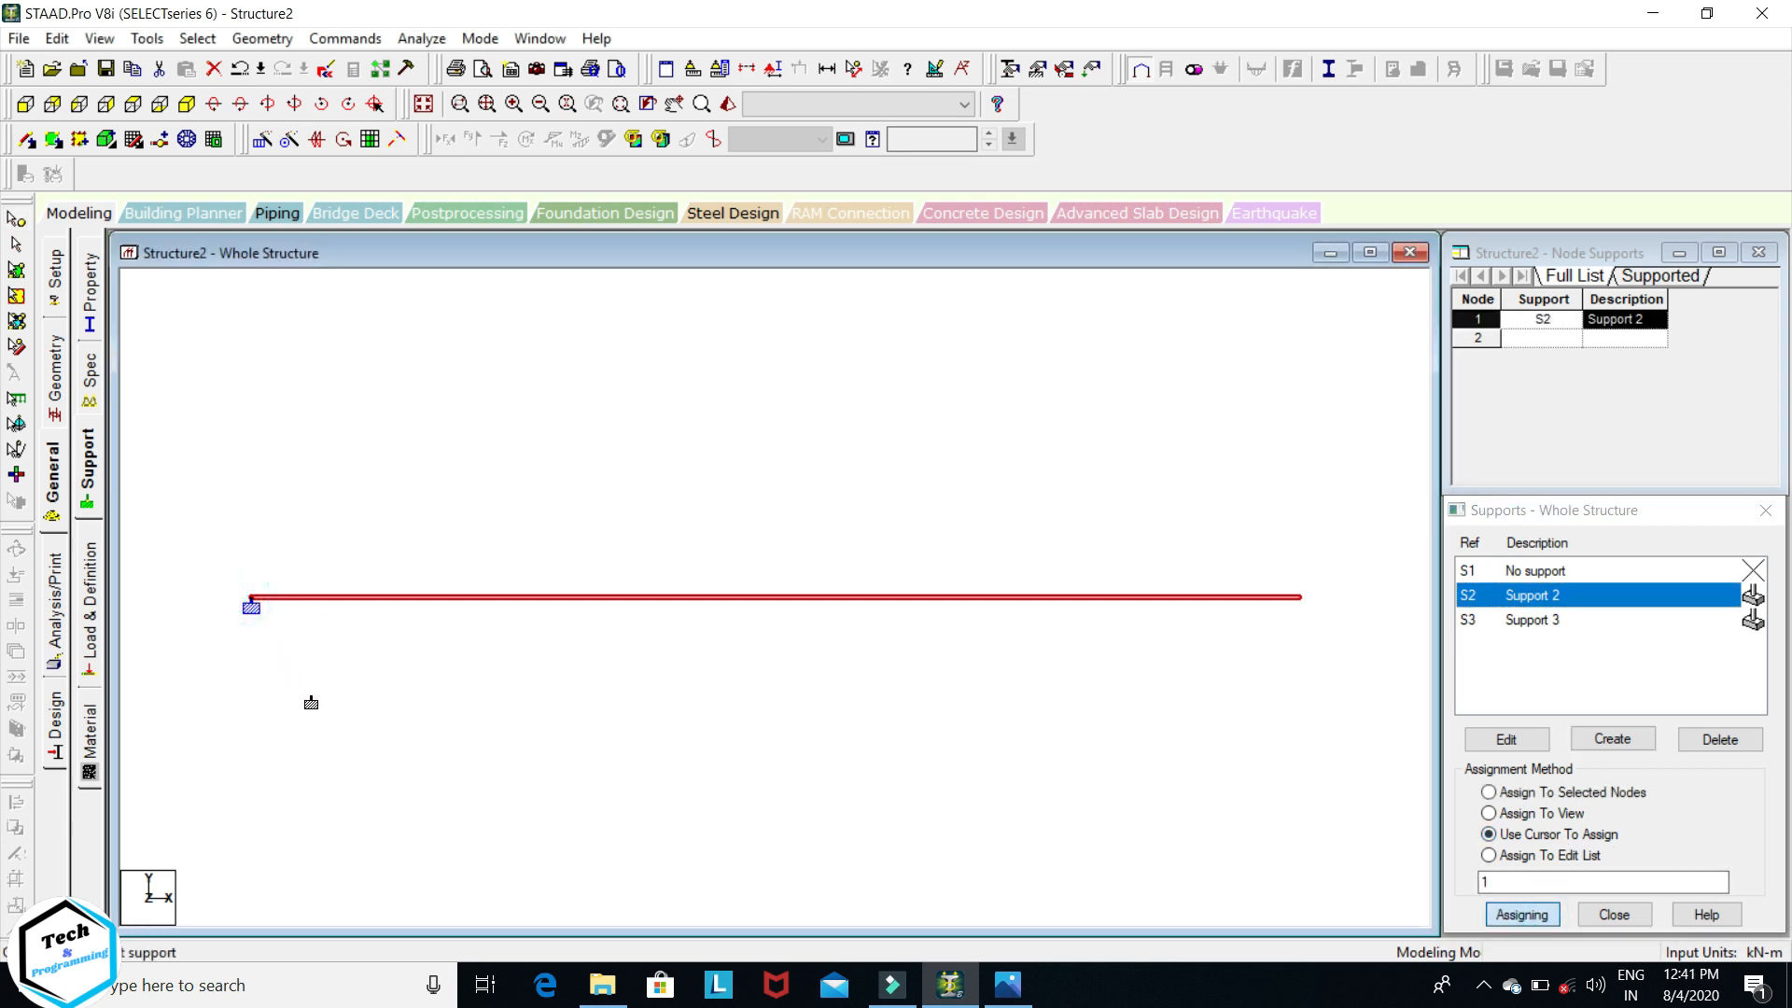
- Try to open Support 3 for editing
click(1527, 622)
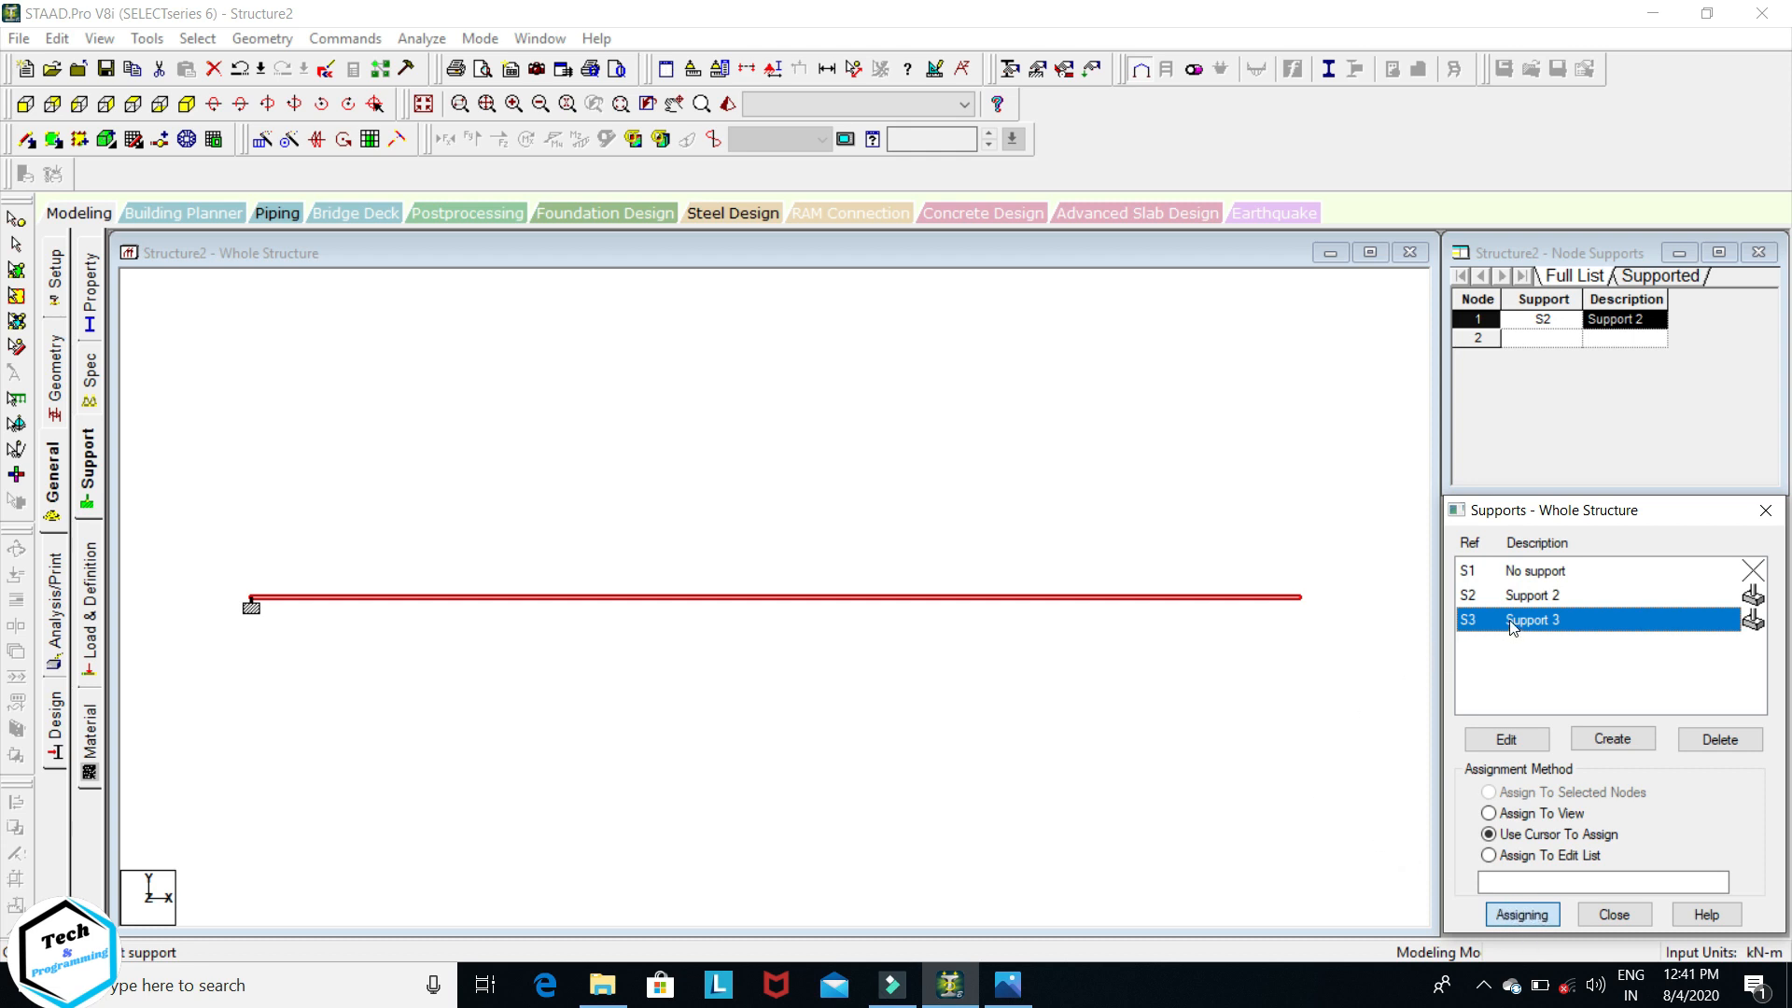
click(1526, 599)
click(1539, 621)
double_click(1538, 621)
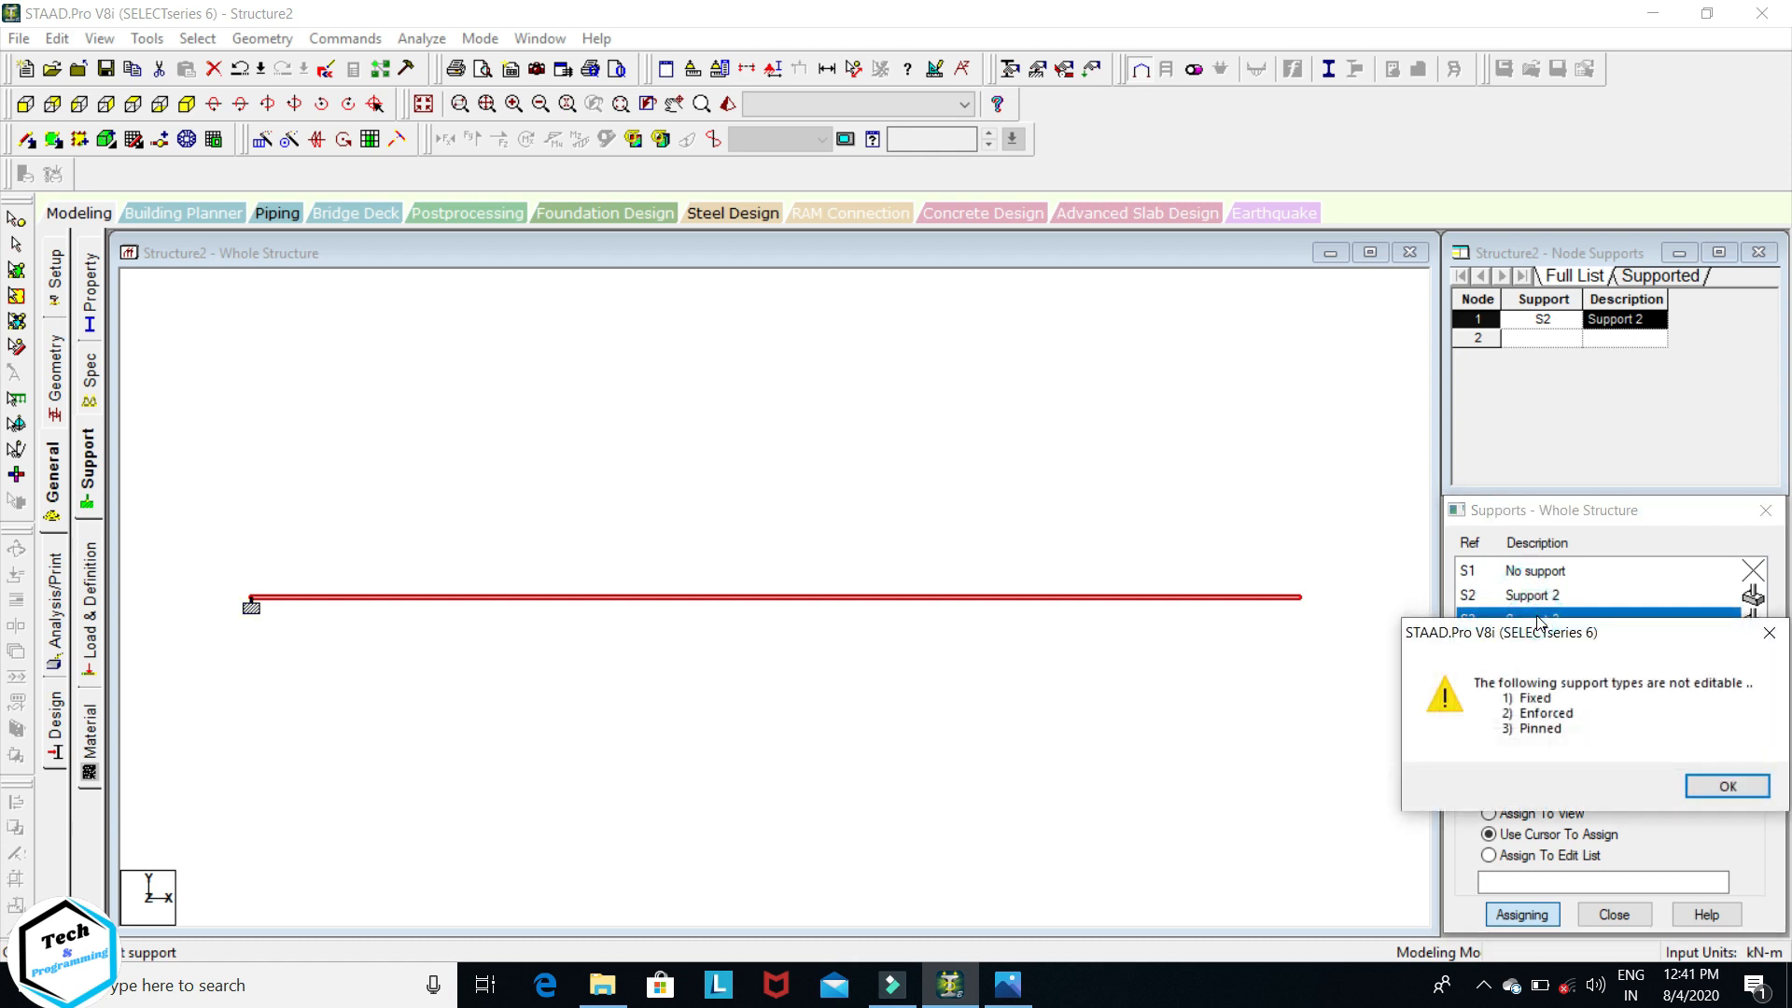
click(1764, 634)
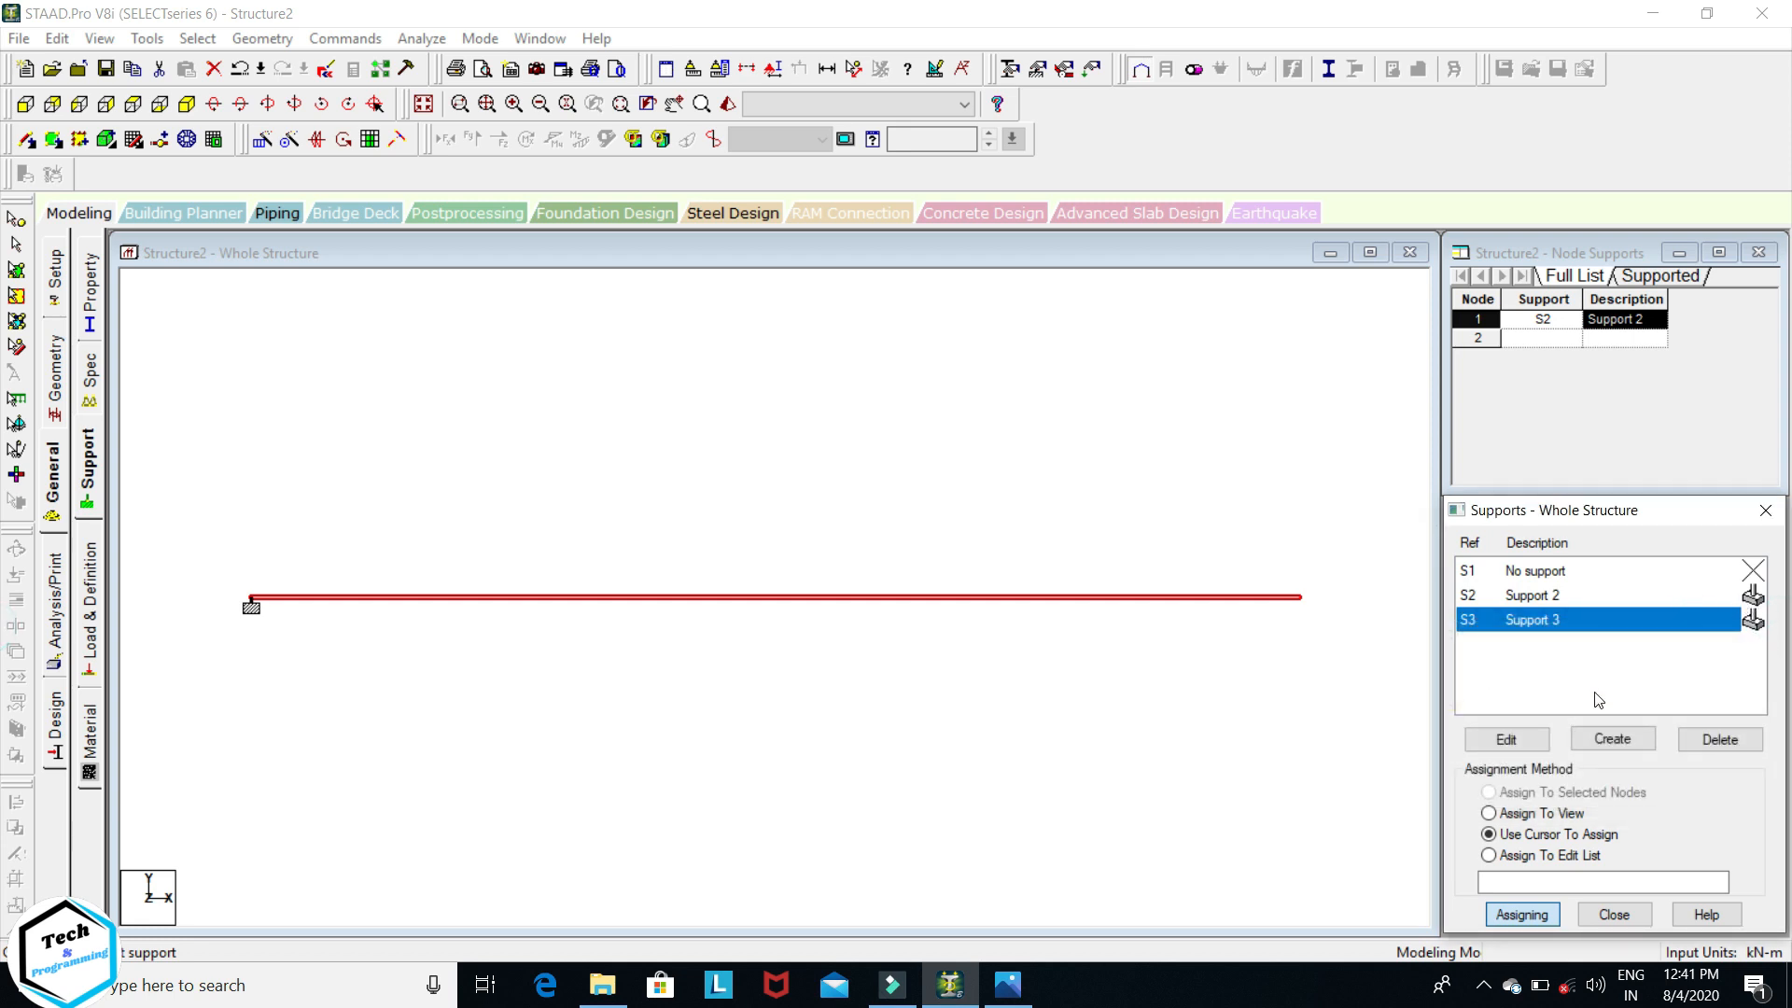
- Delete Support 3 from the support list
right_click(1555, 629)
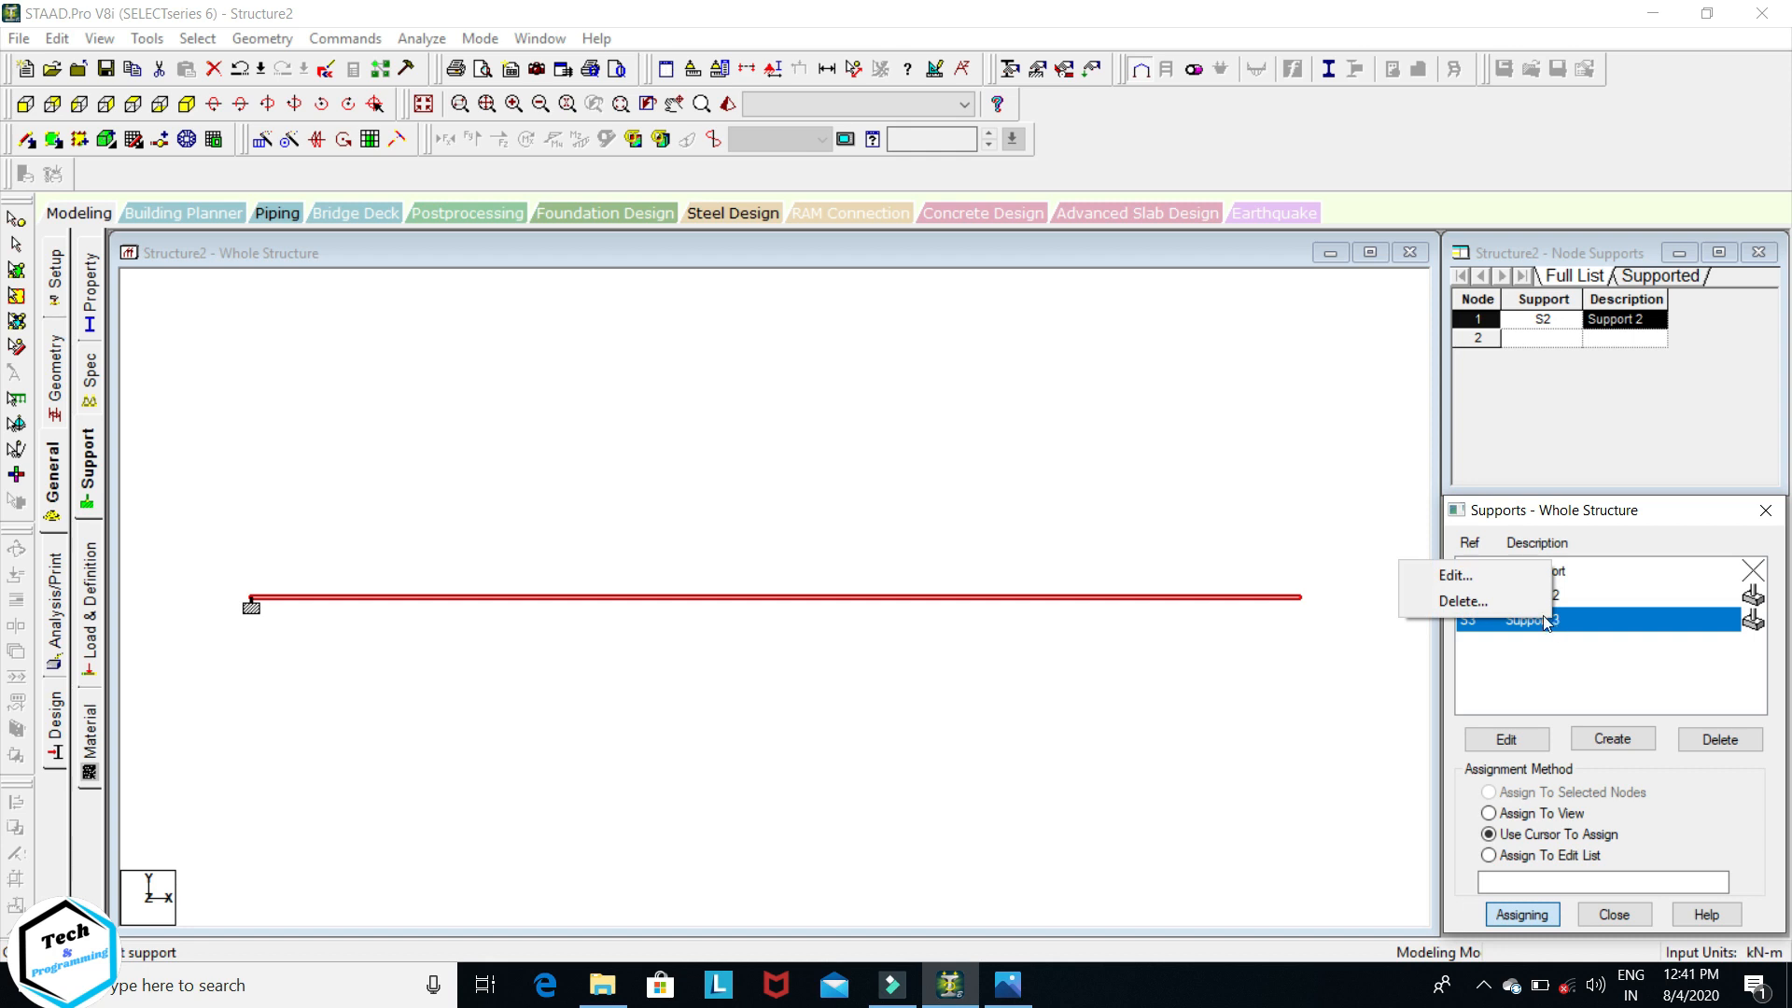
click(1509, 599)
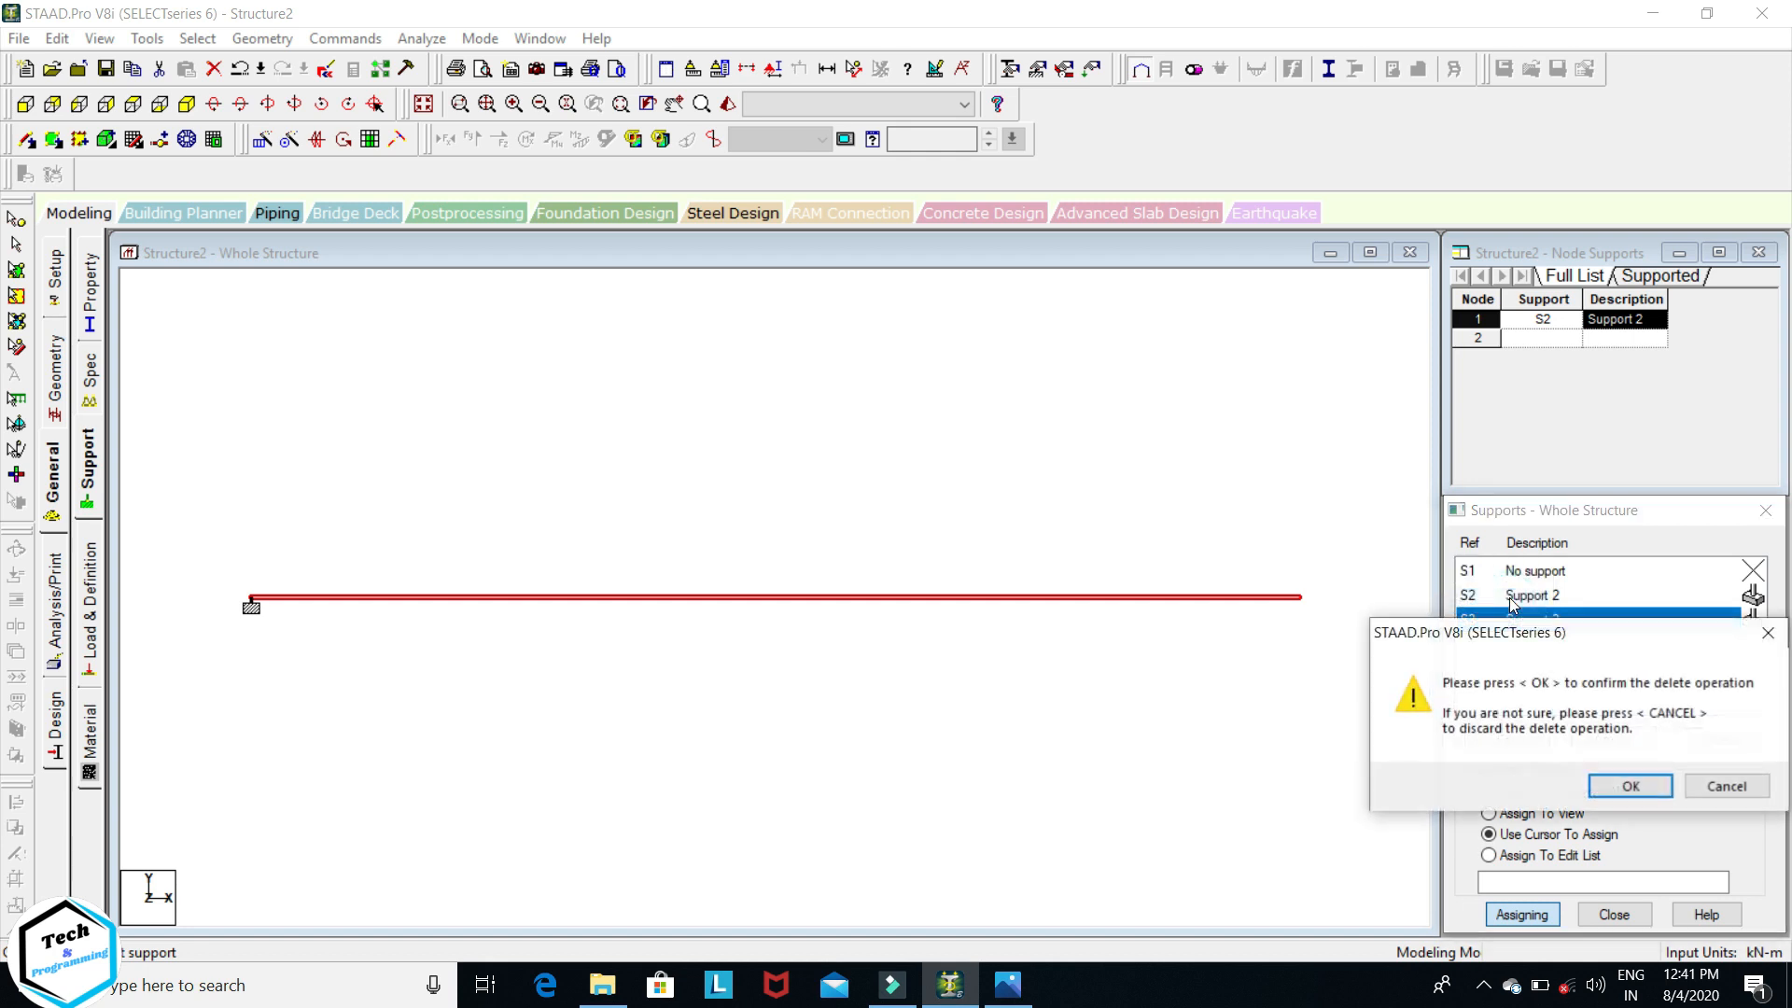
click(1599, 789)
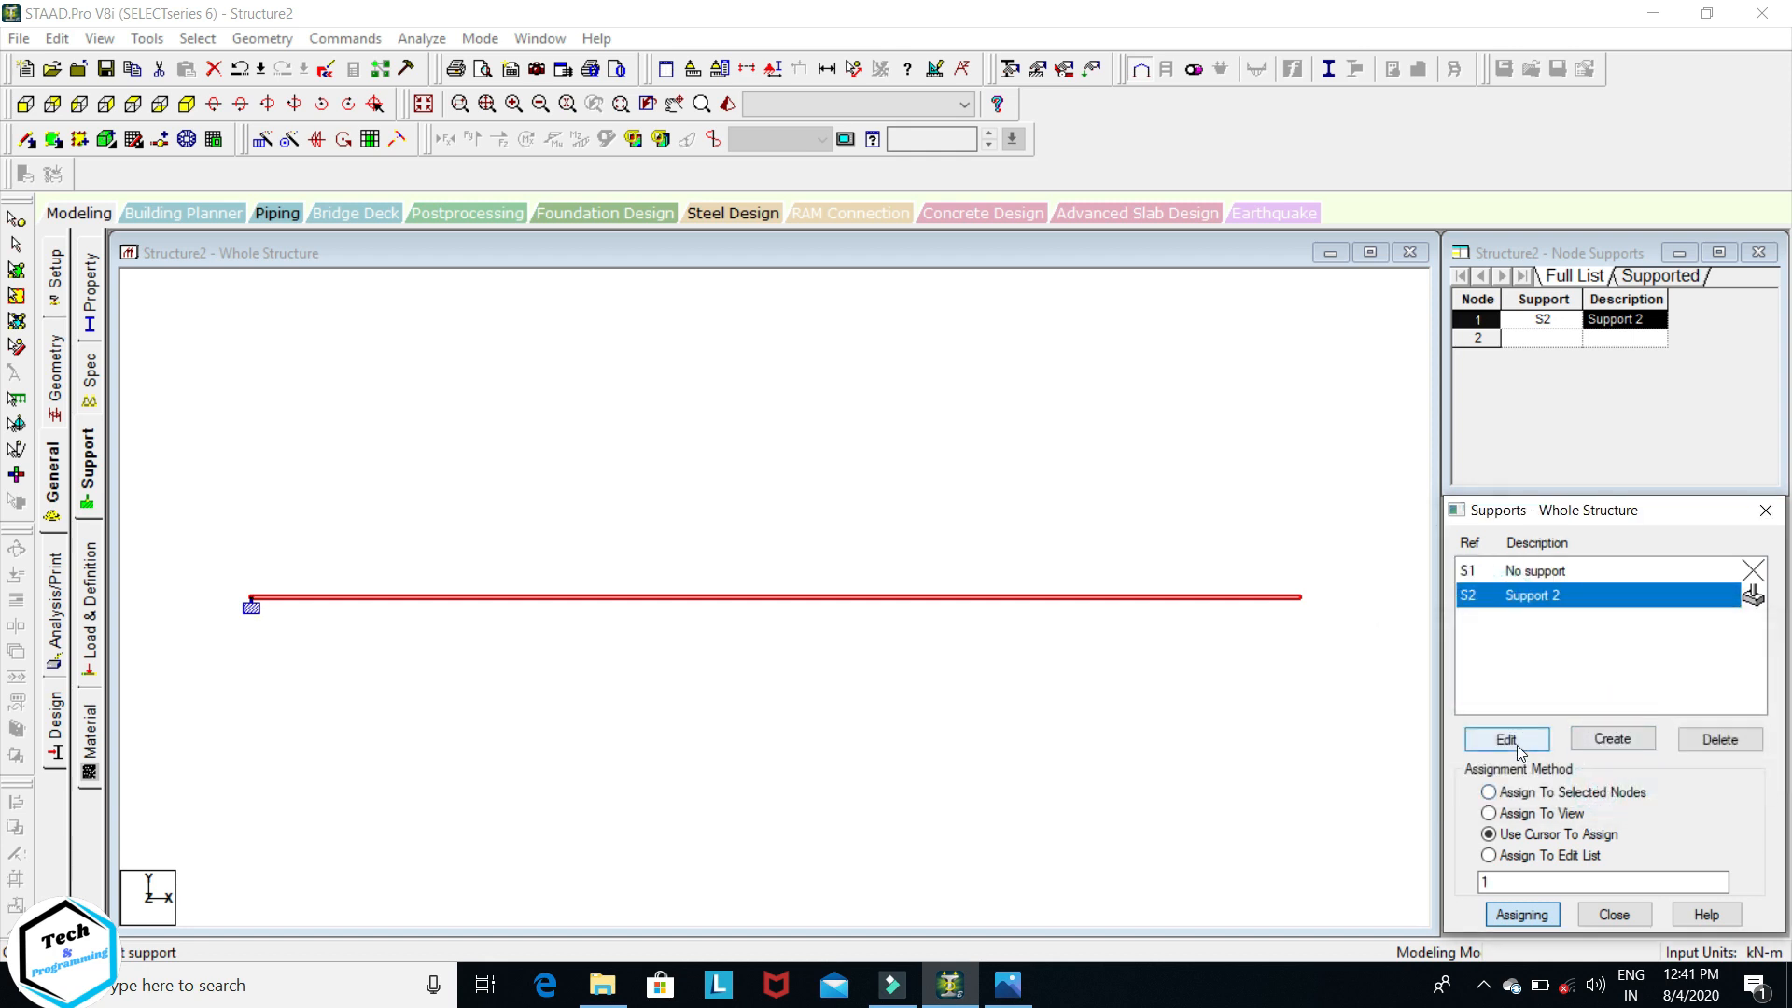
- Create a pinned support and assign it to the beam's end node using the cursor assignment method
click(1597, 736)
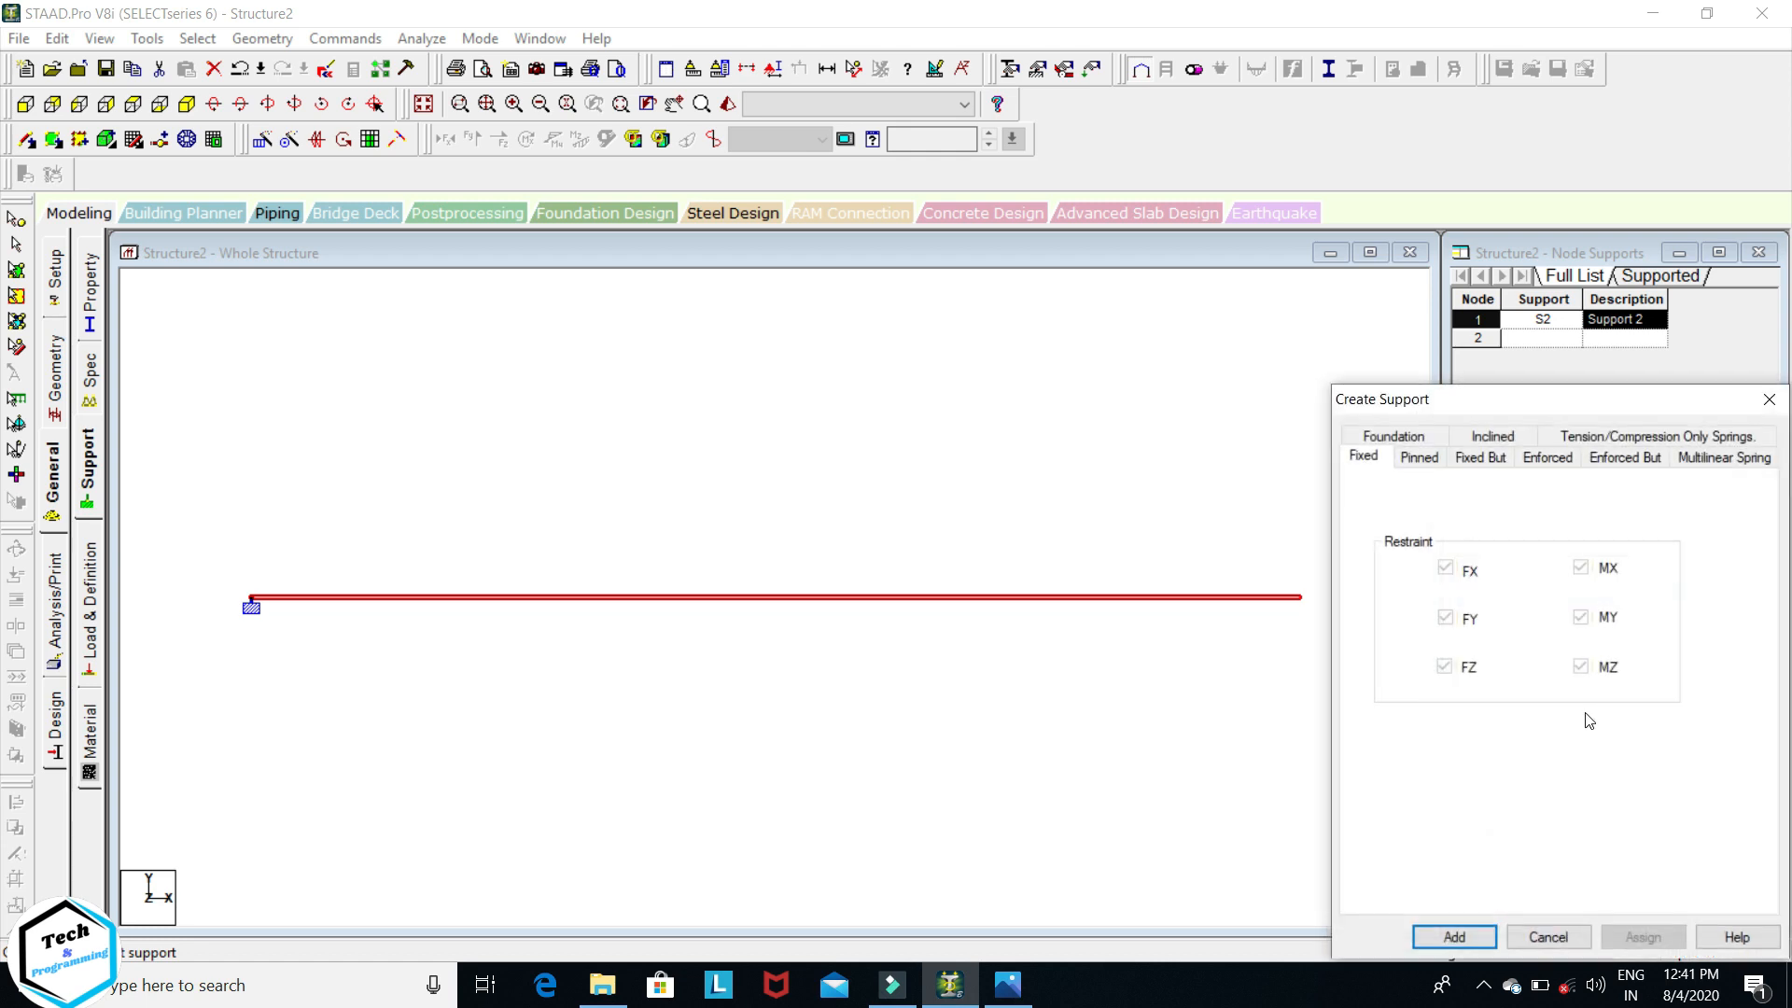
click(1418, 457)
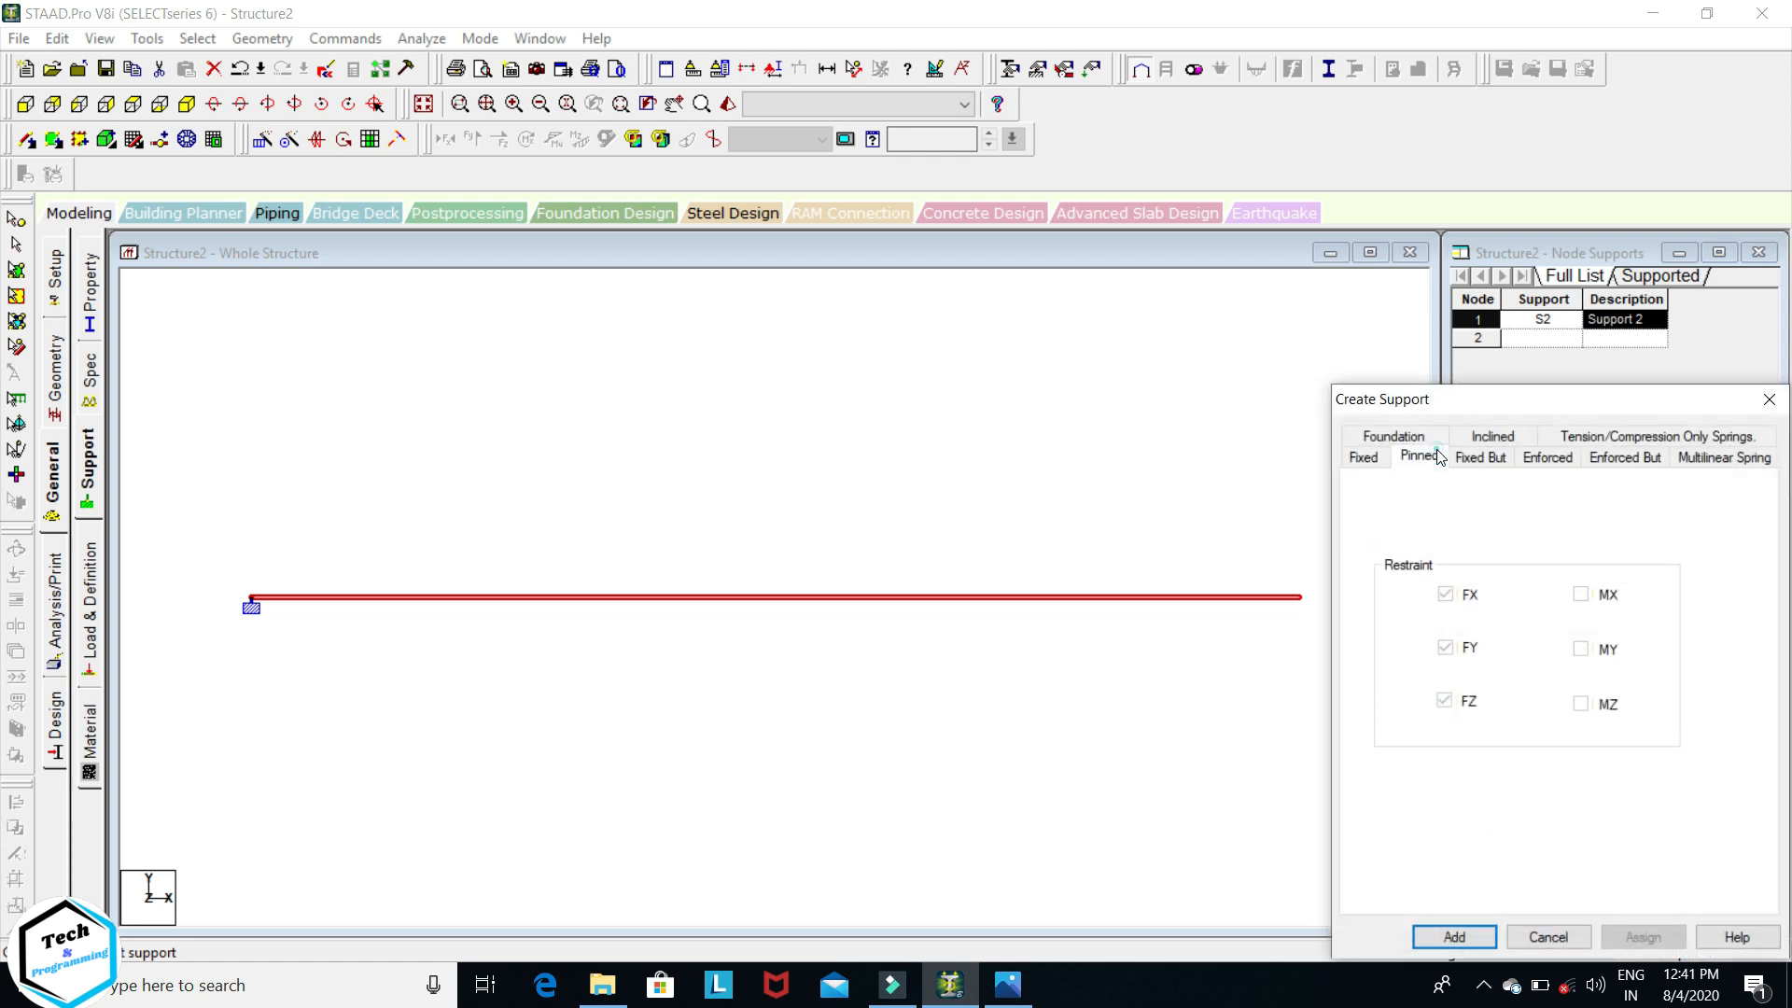
click(1476, 935)
click(1509, 620)
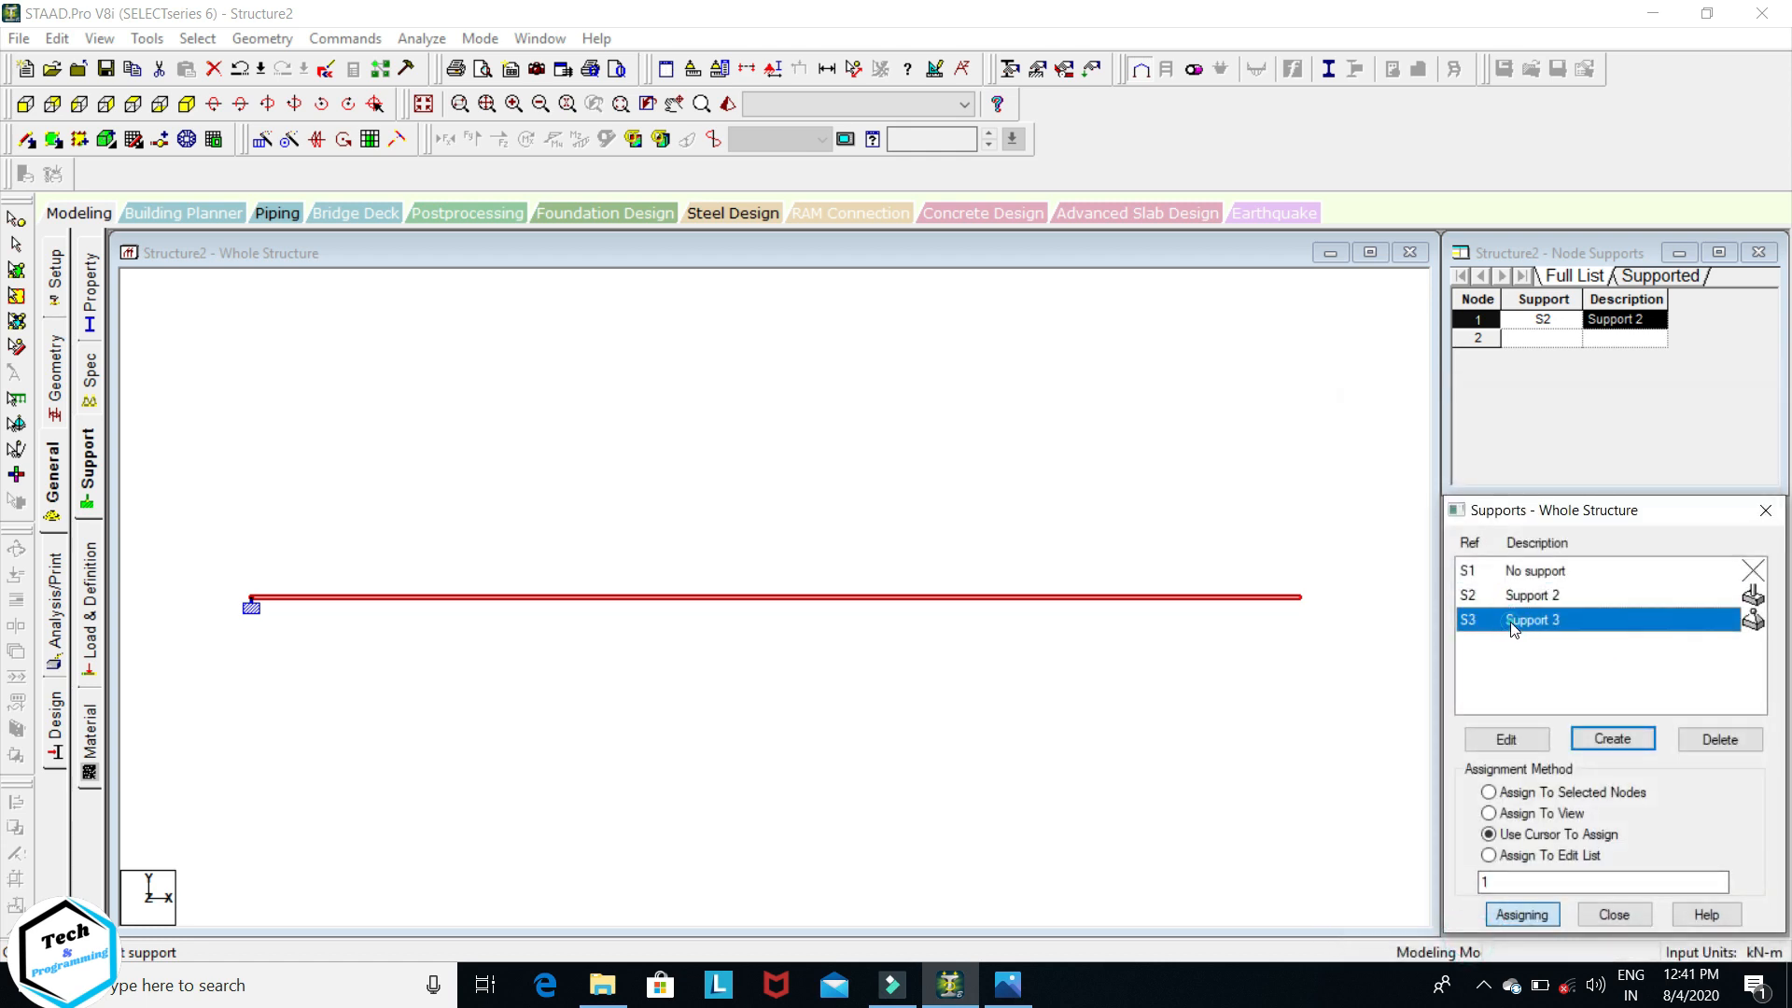
click(1504, 916)
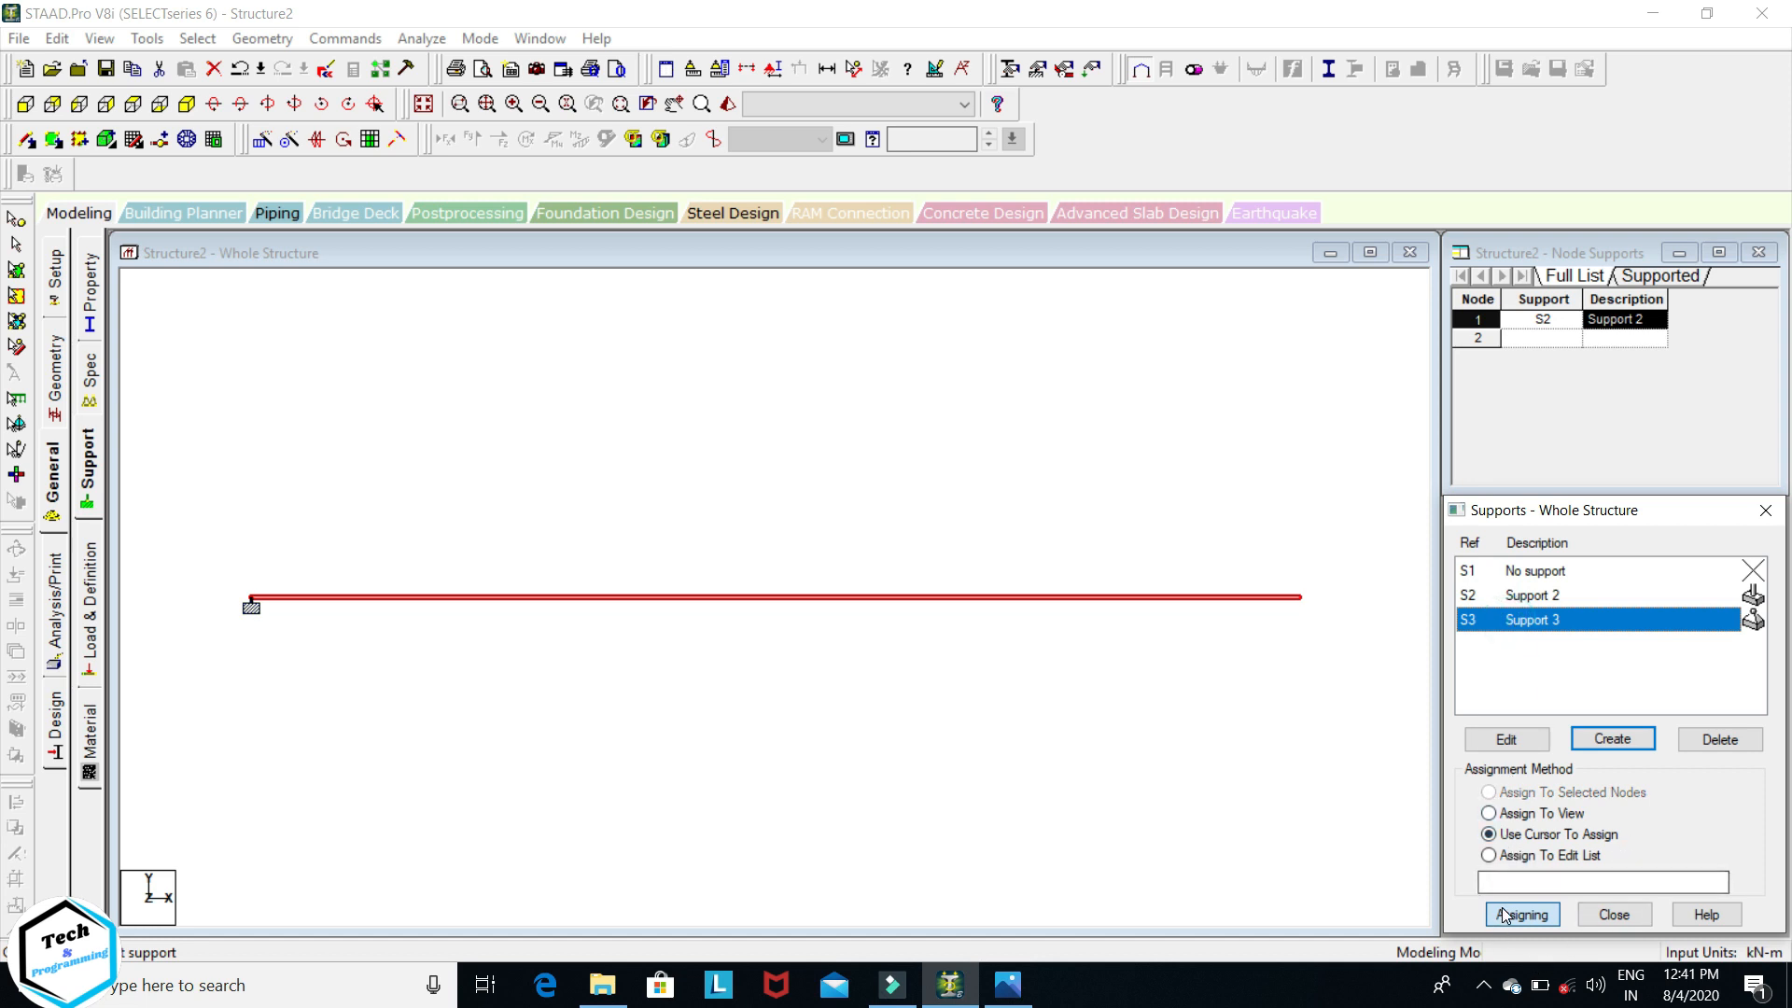
click(1299, 599)
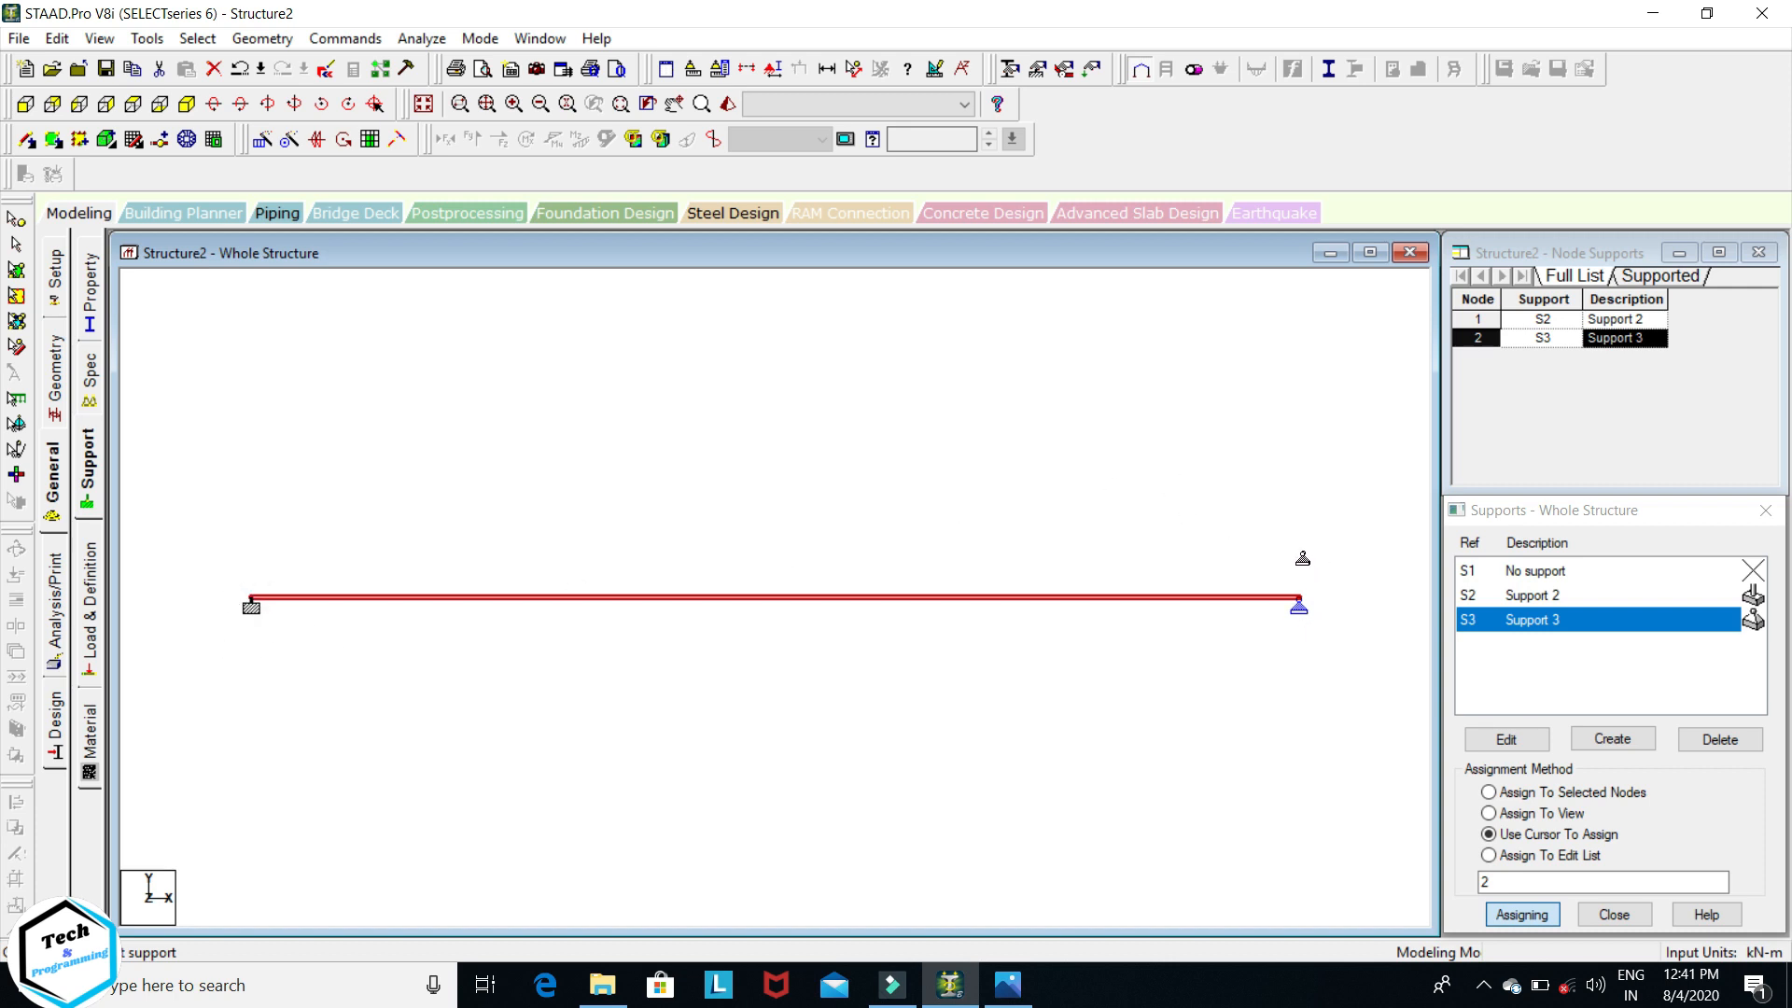
key(Escape)
- Open the load definitions, inspect the beam from several angles in a 3D rendered view, and close that view
click(96, 616)
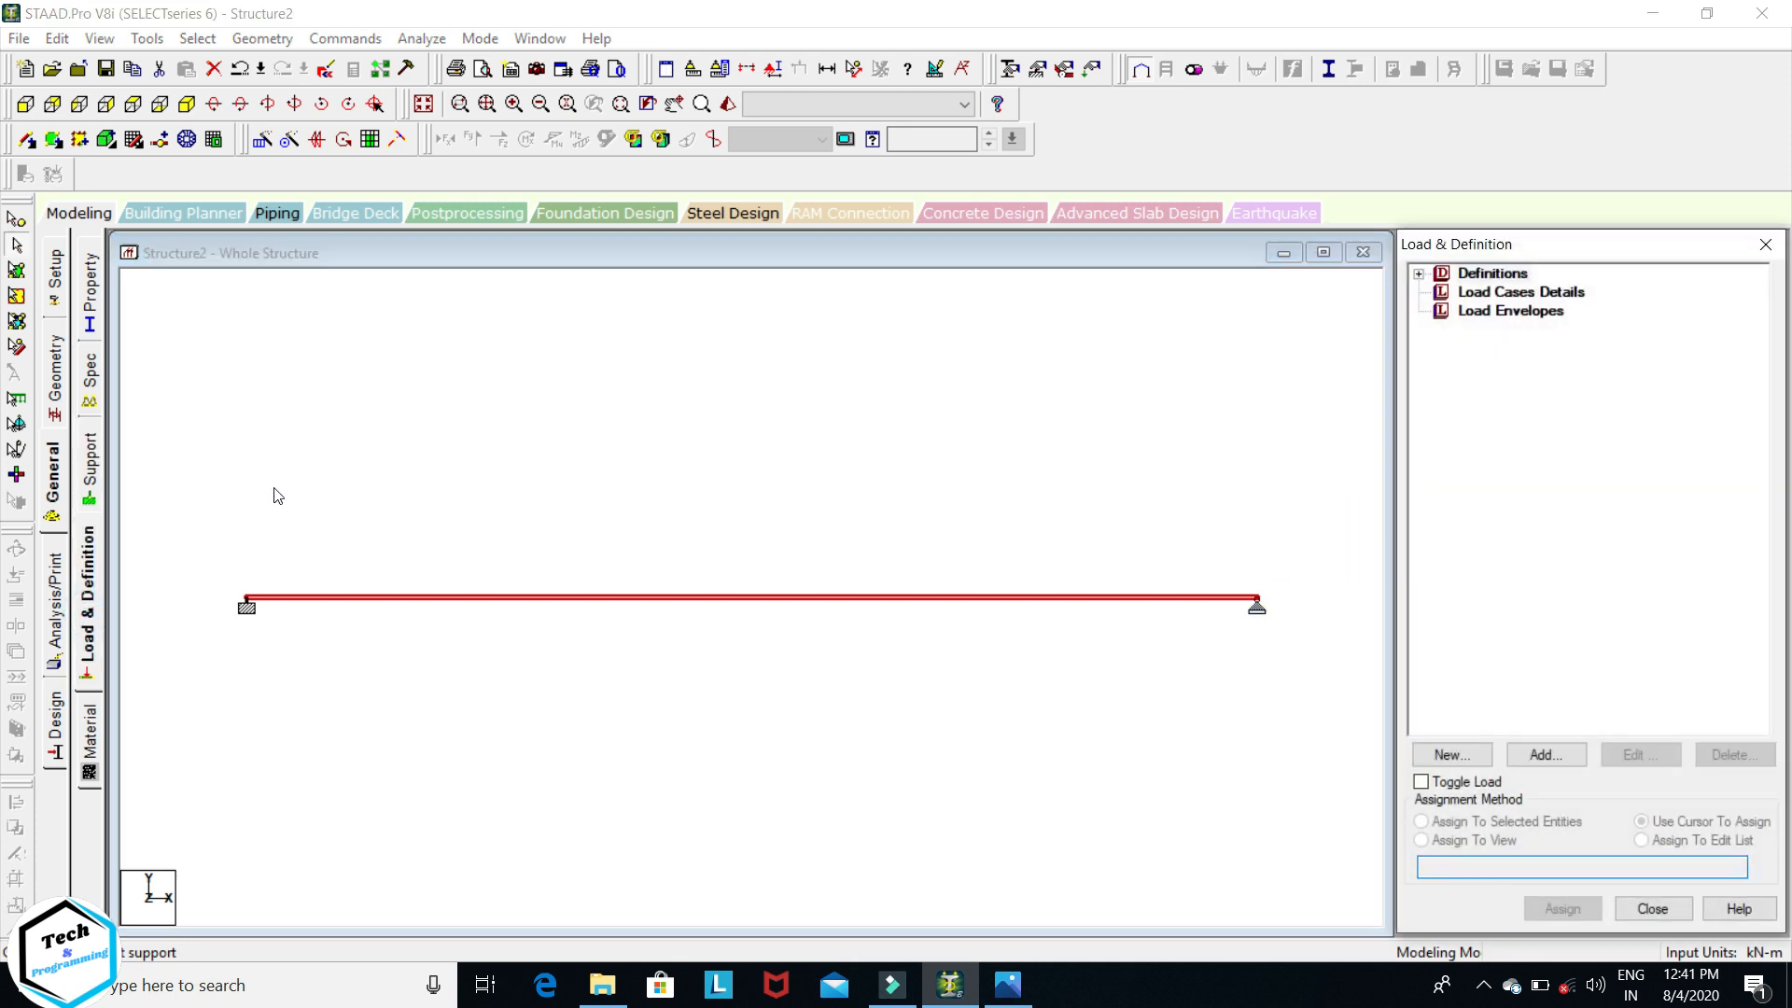
click(728, 104)
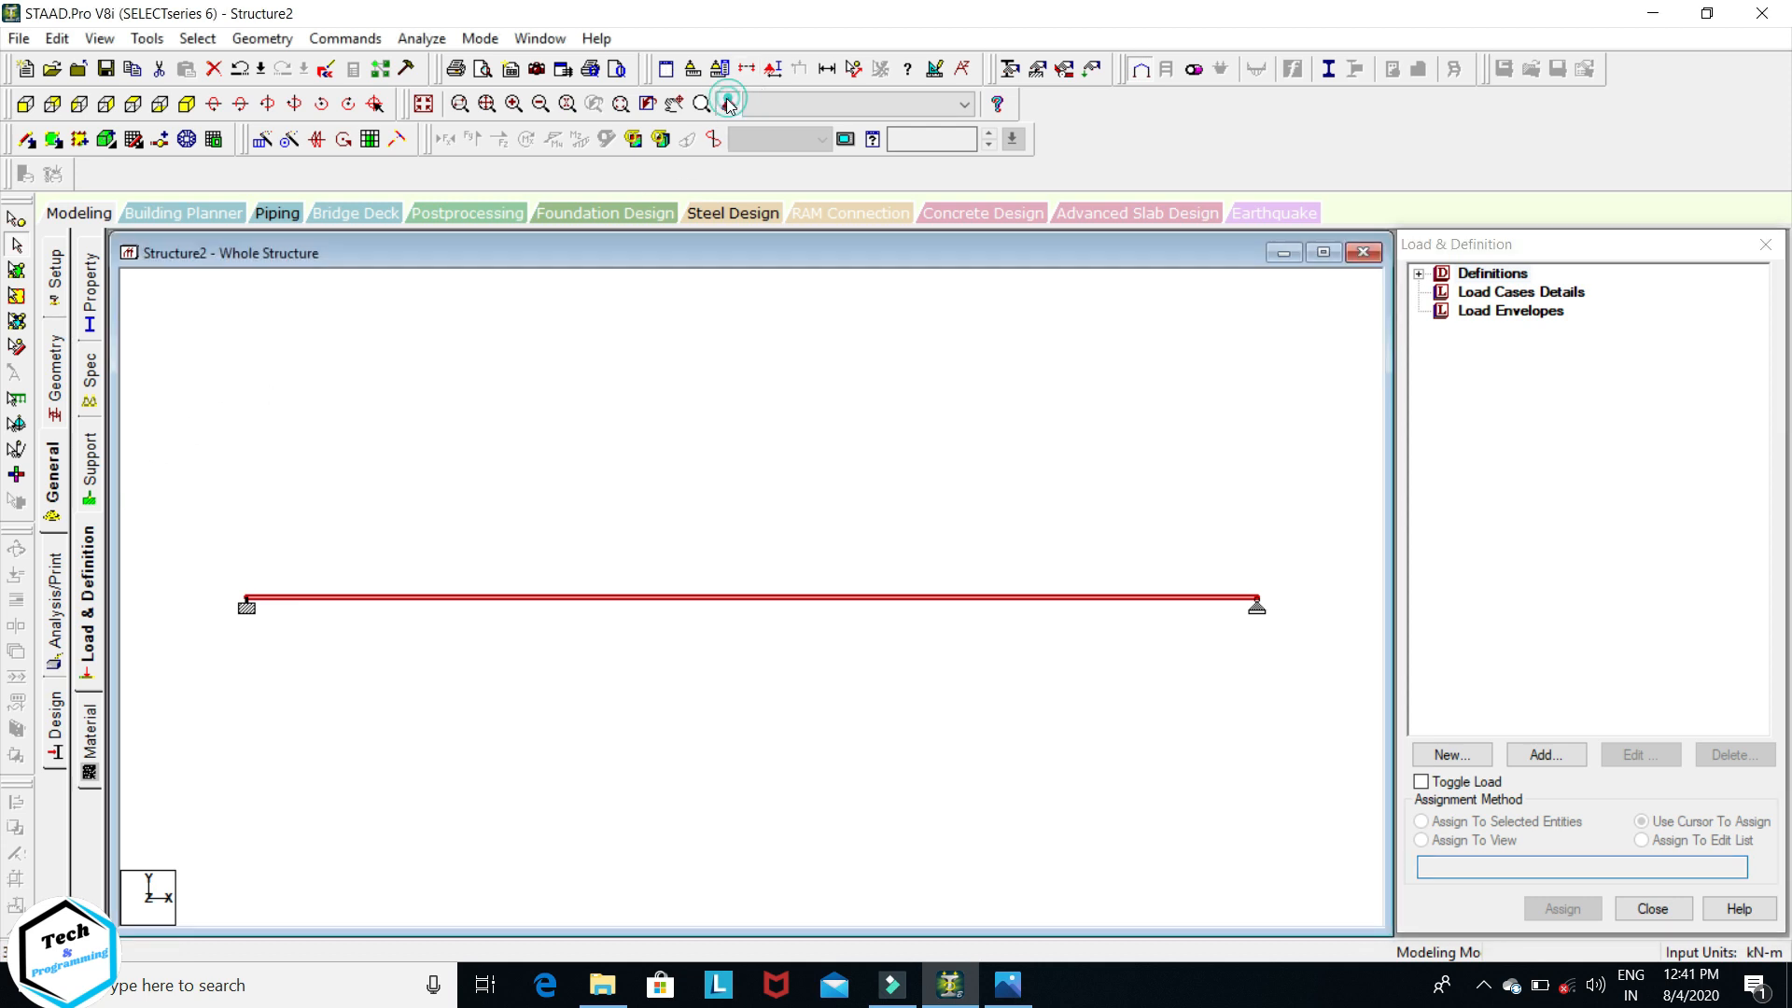
drag(832, 754, 1131, 727)
drag(1008, 742, 1027, 612)
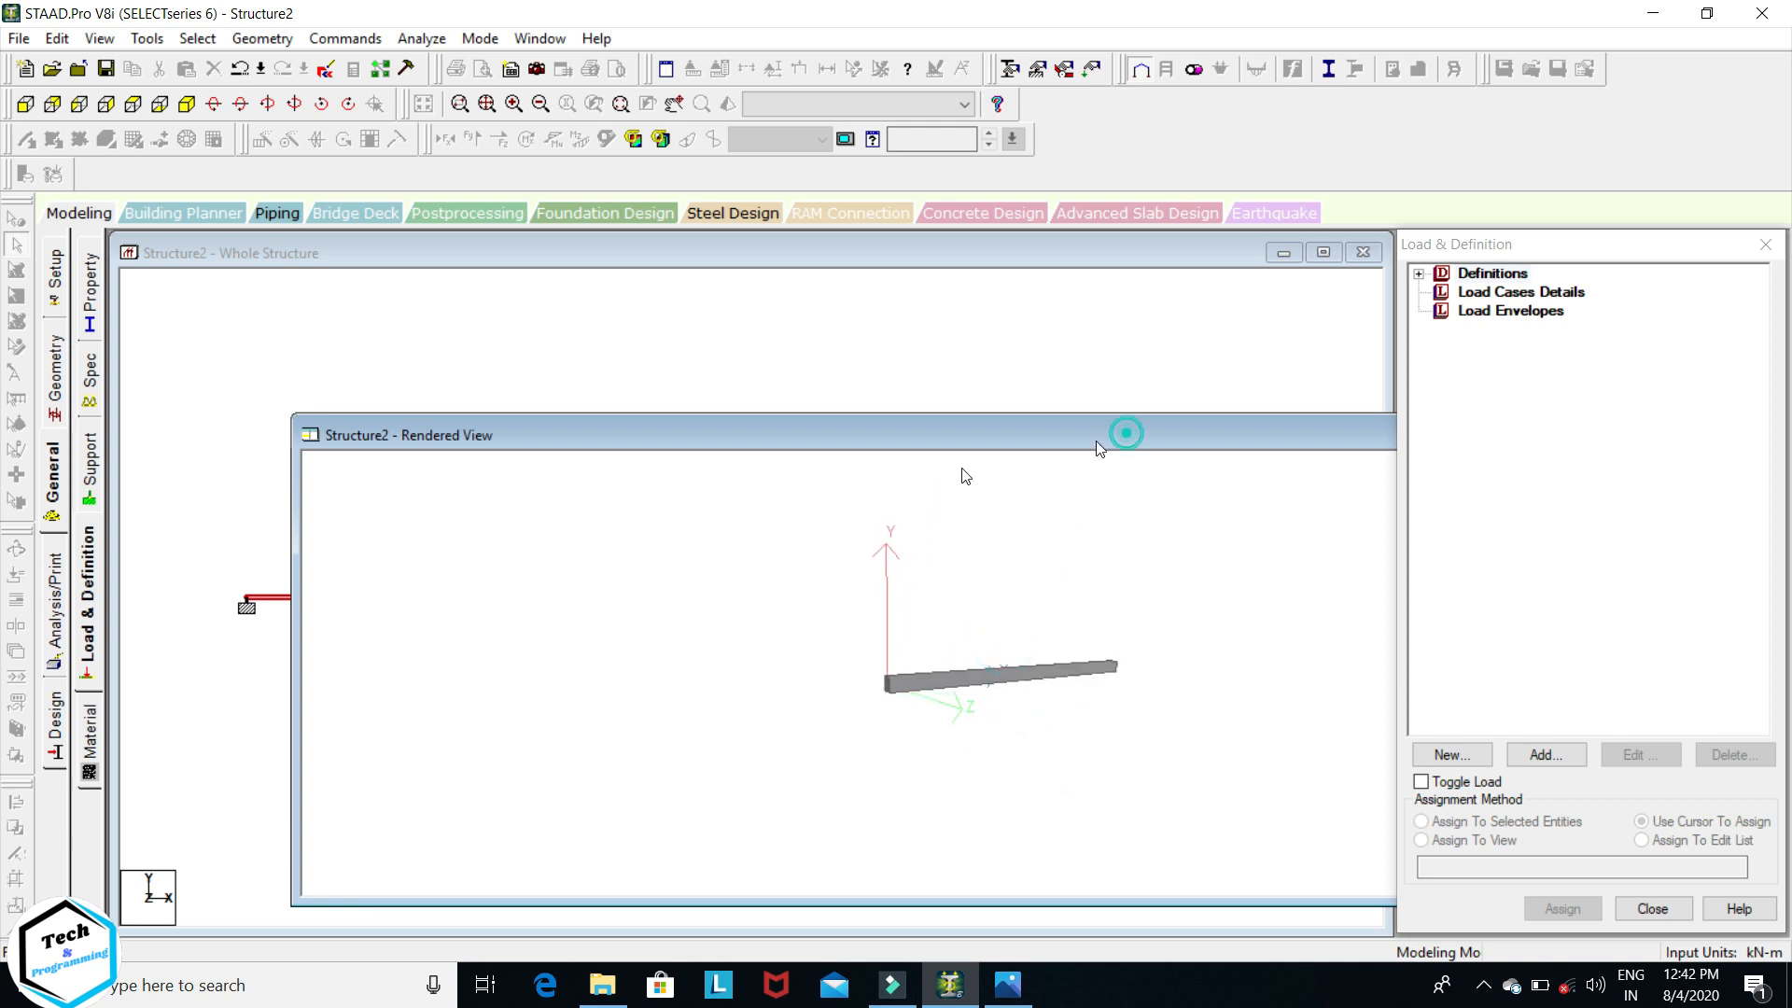
drag(1096, 443, 545, 490)
click(1115, 488)
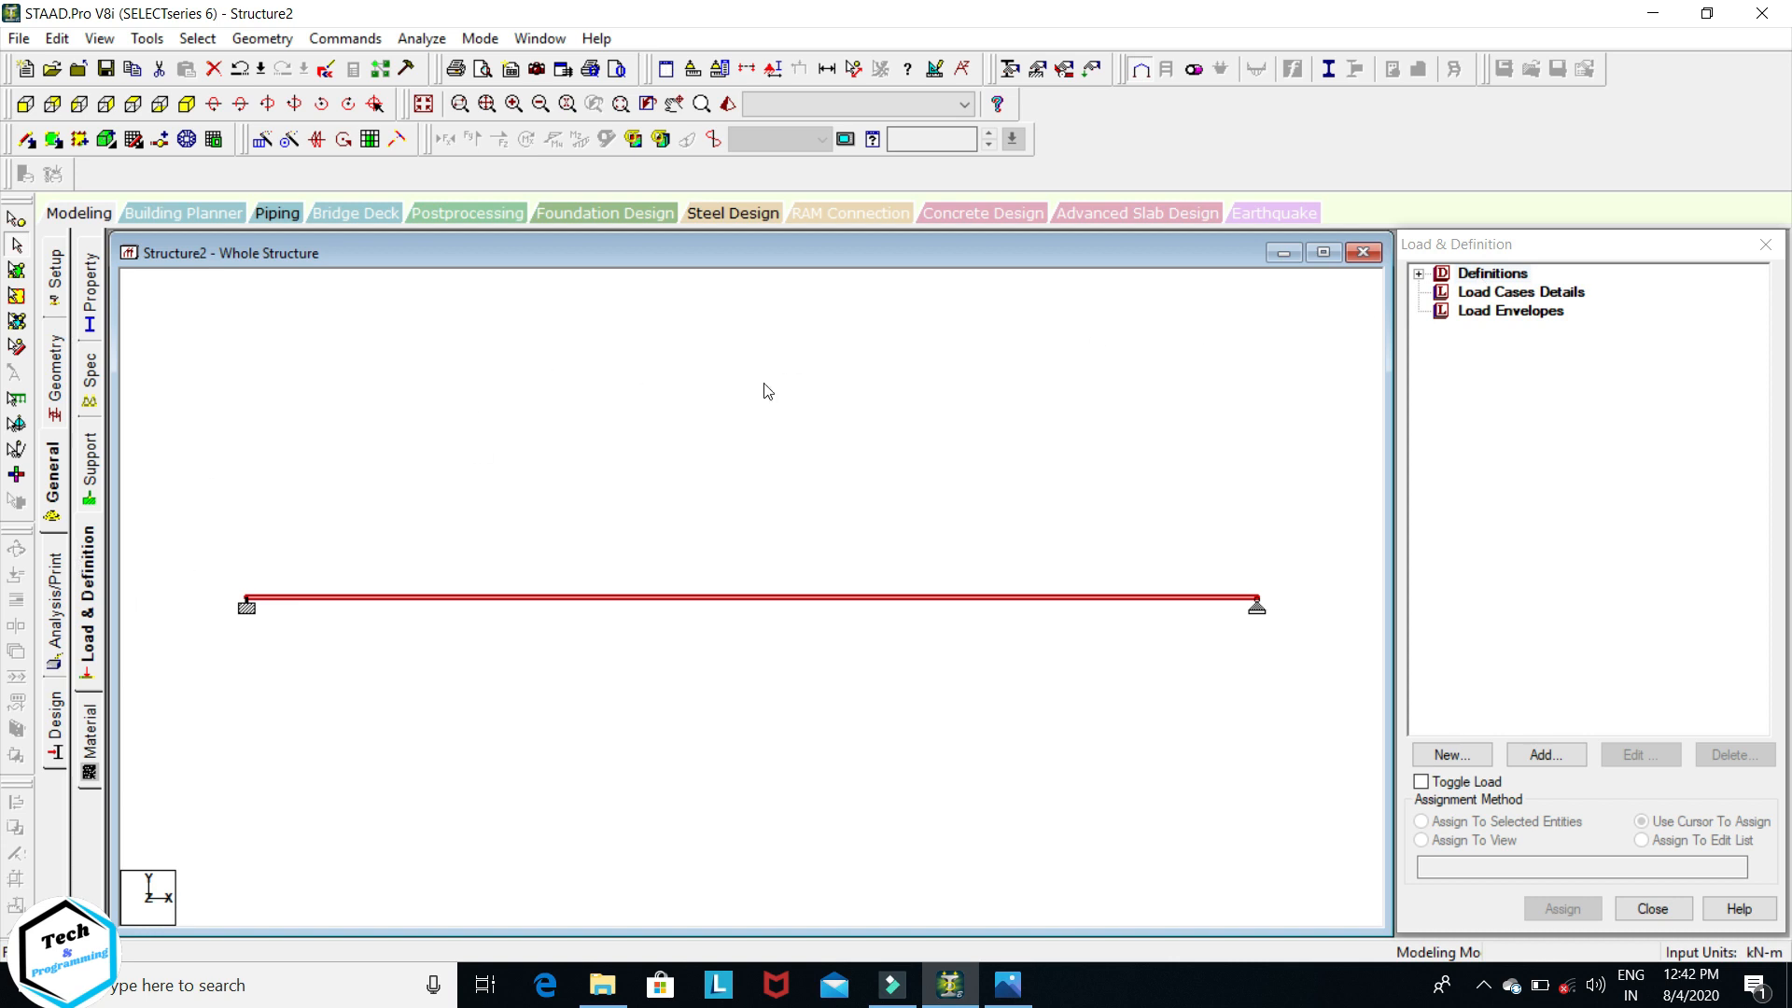
- Add primary load case 1 with loading type Dead and the title LOAD CASE 1
click(1490, 292)
click(1549, 754)
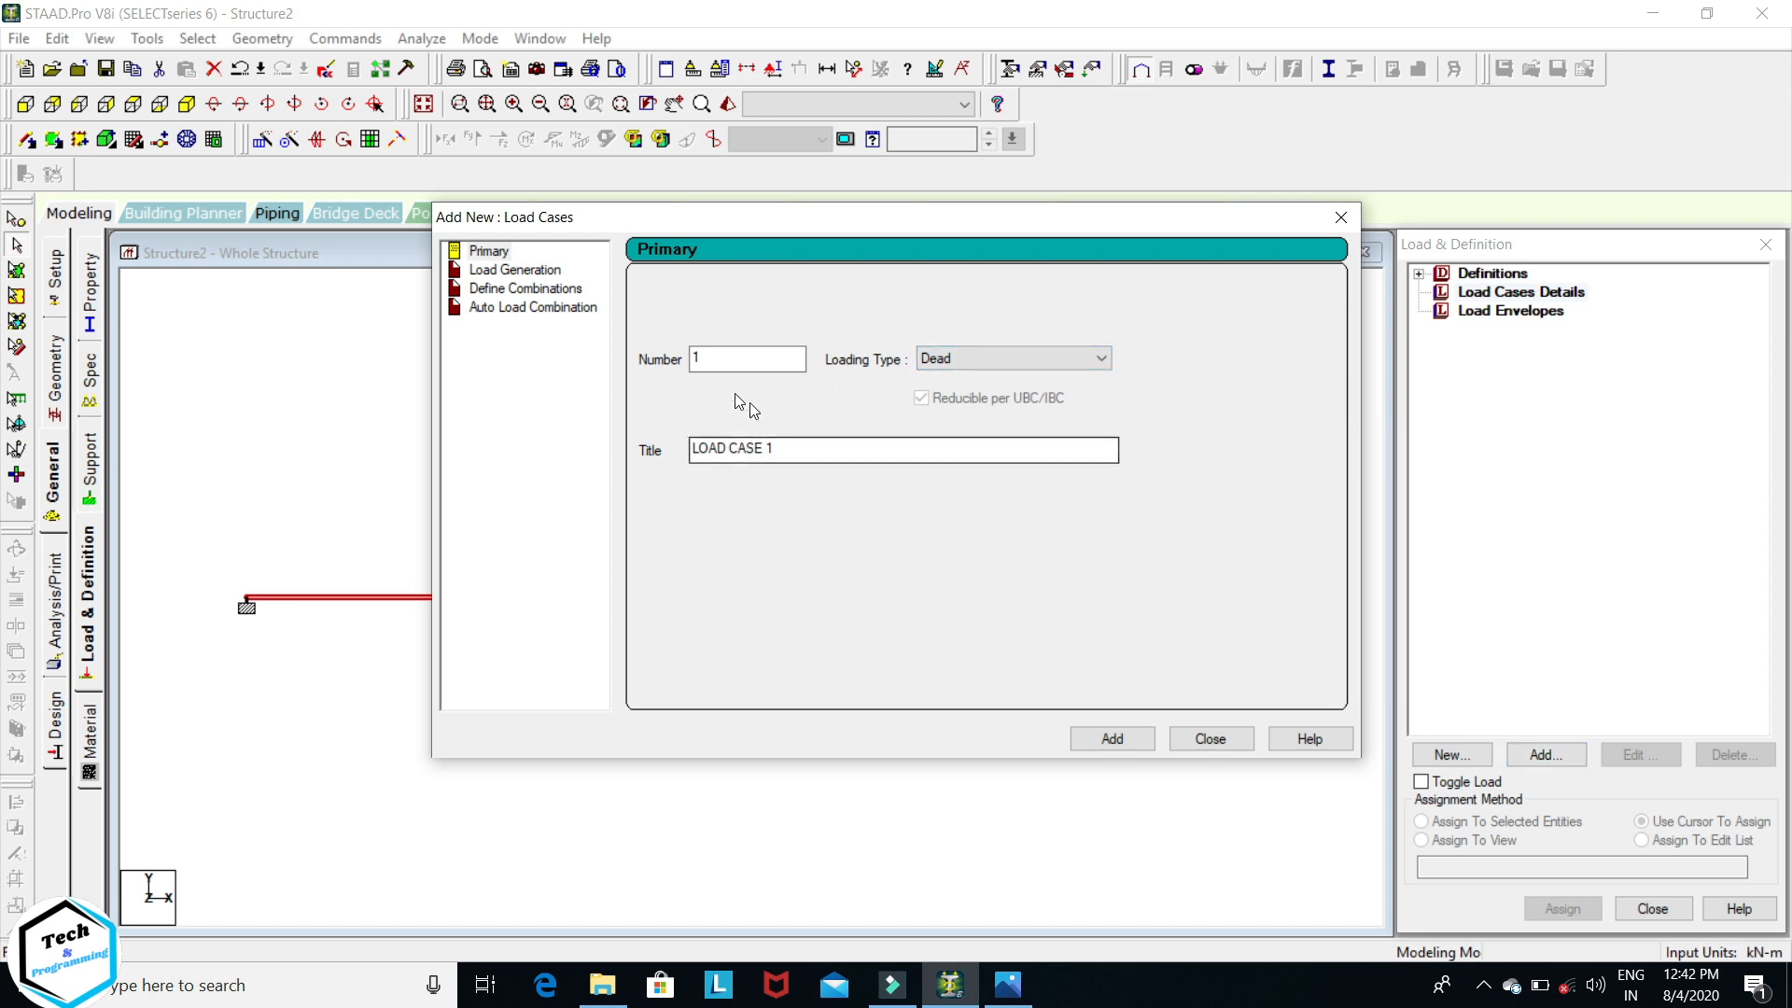
click(1119, 741)
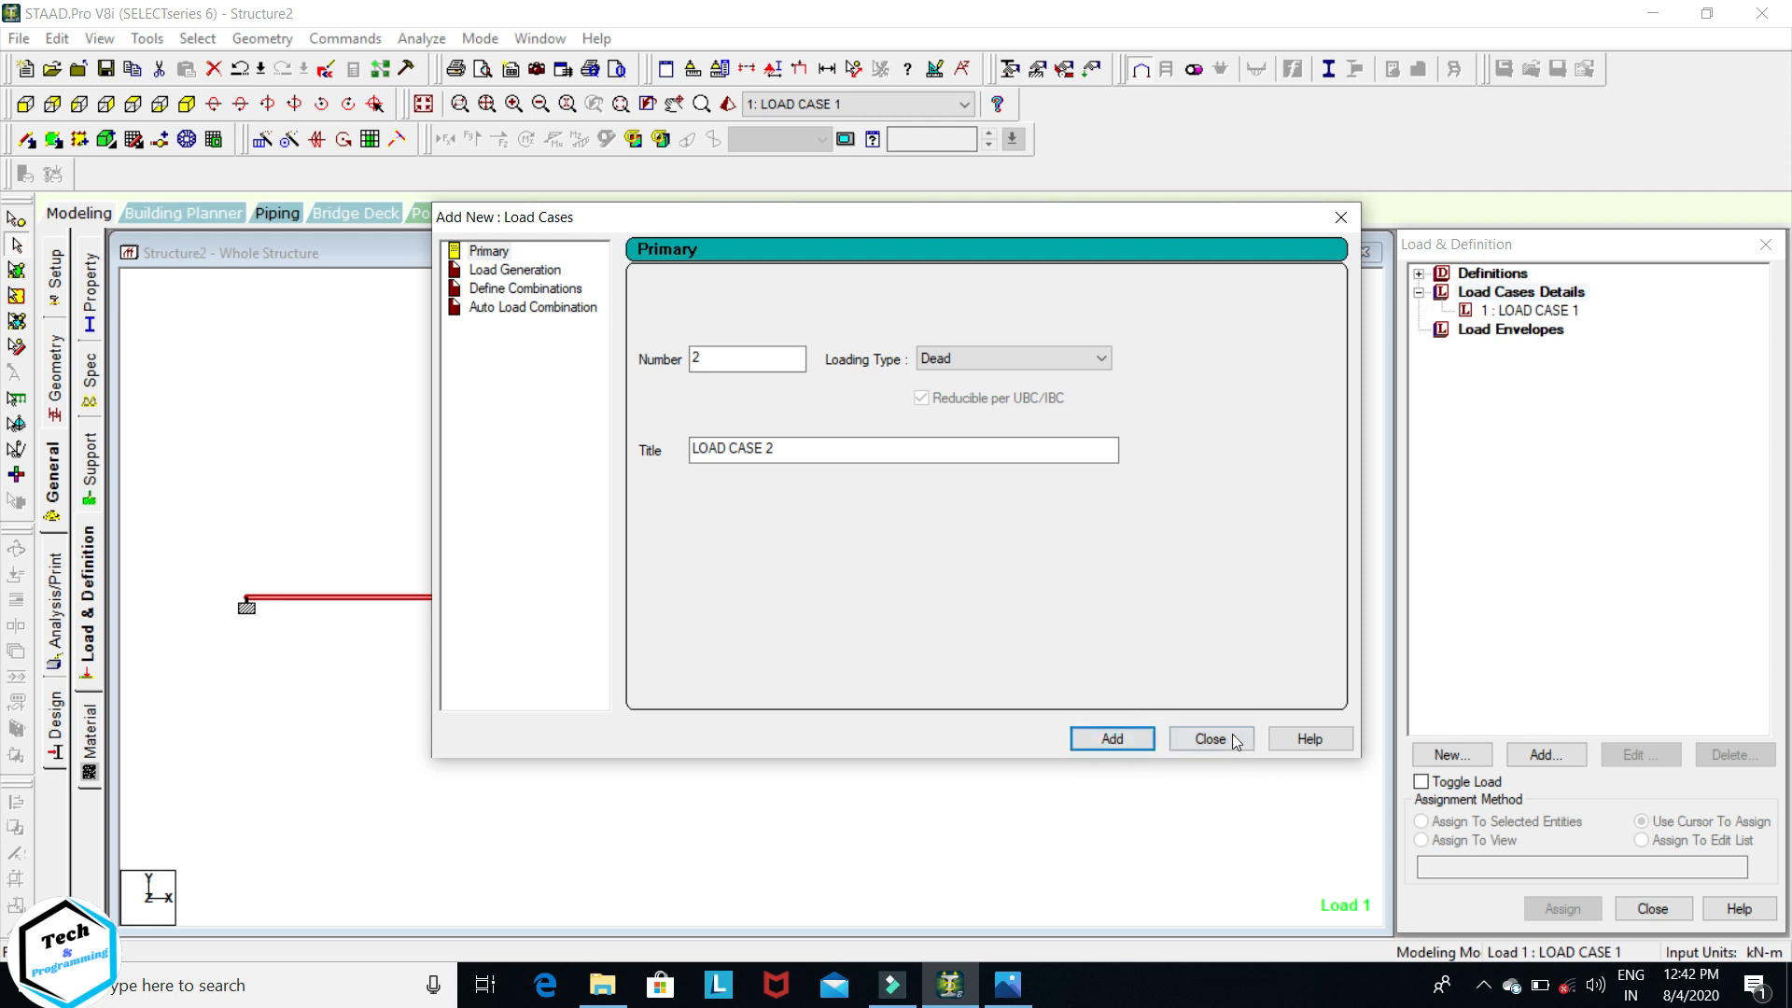
click(1226, 737)
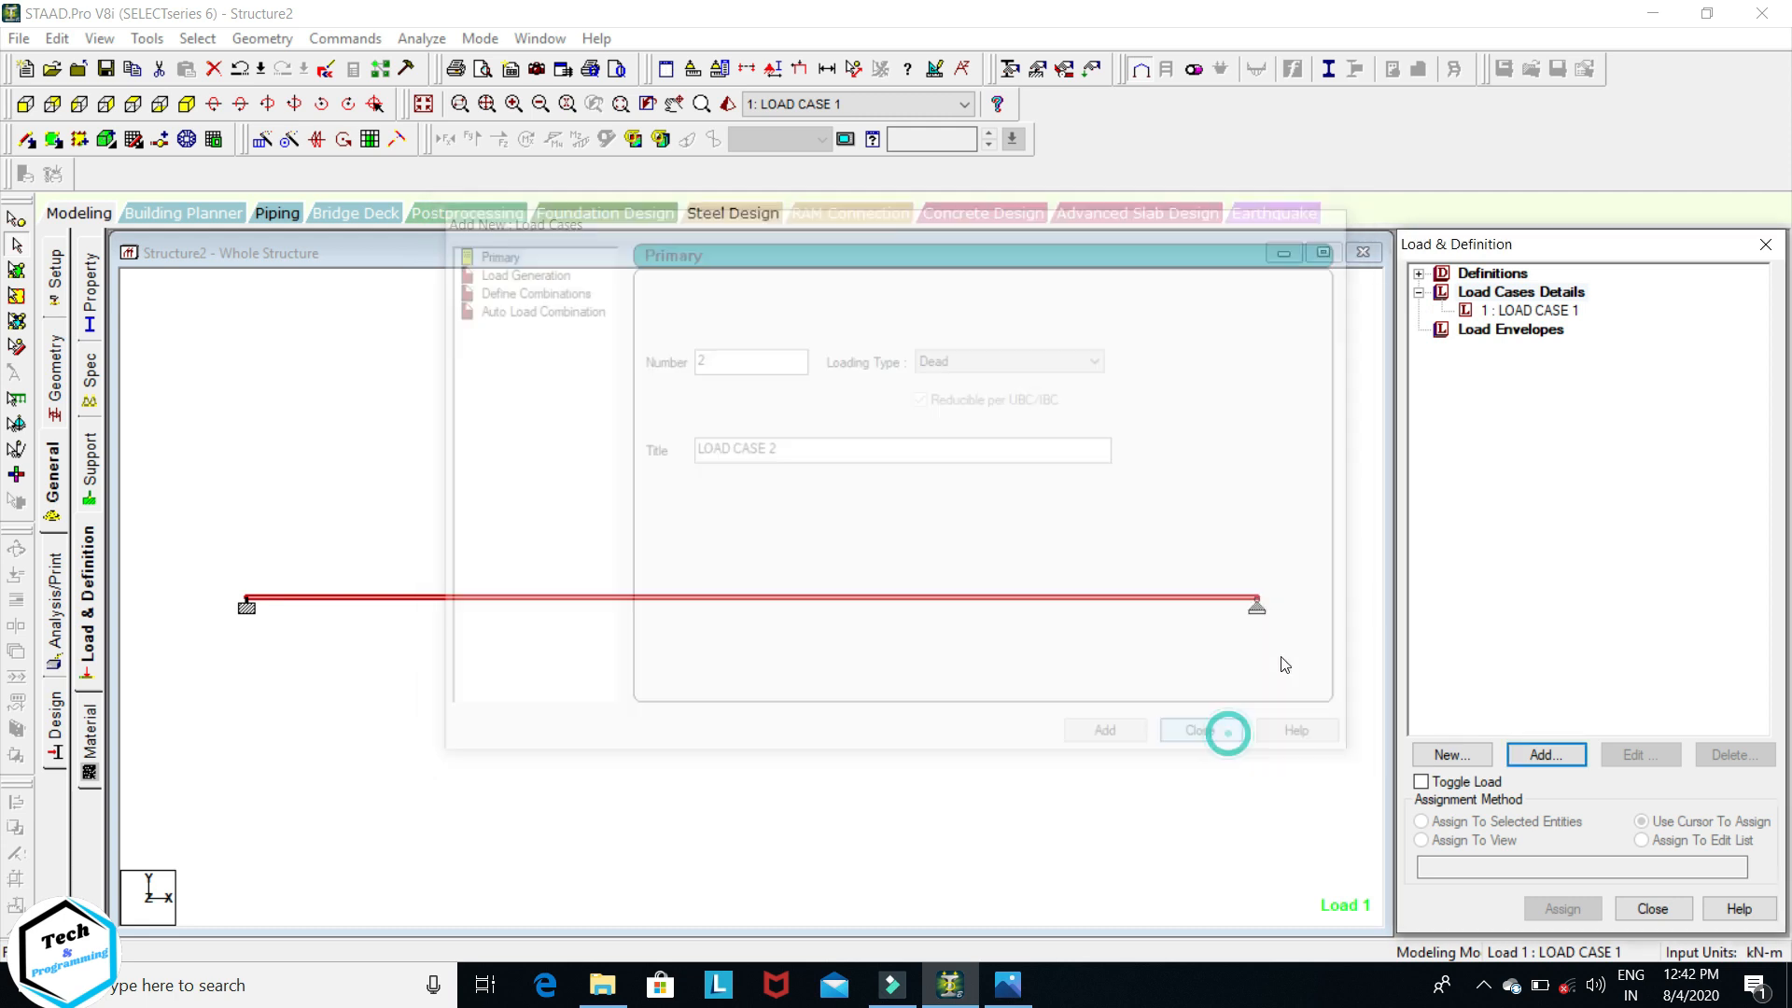
- Add a linear varying member load to LOAD CASE 1 with W1 -5 and W2 -15 kN/m in the local Y direction
click(1533, 312)
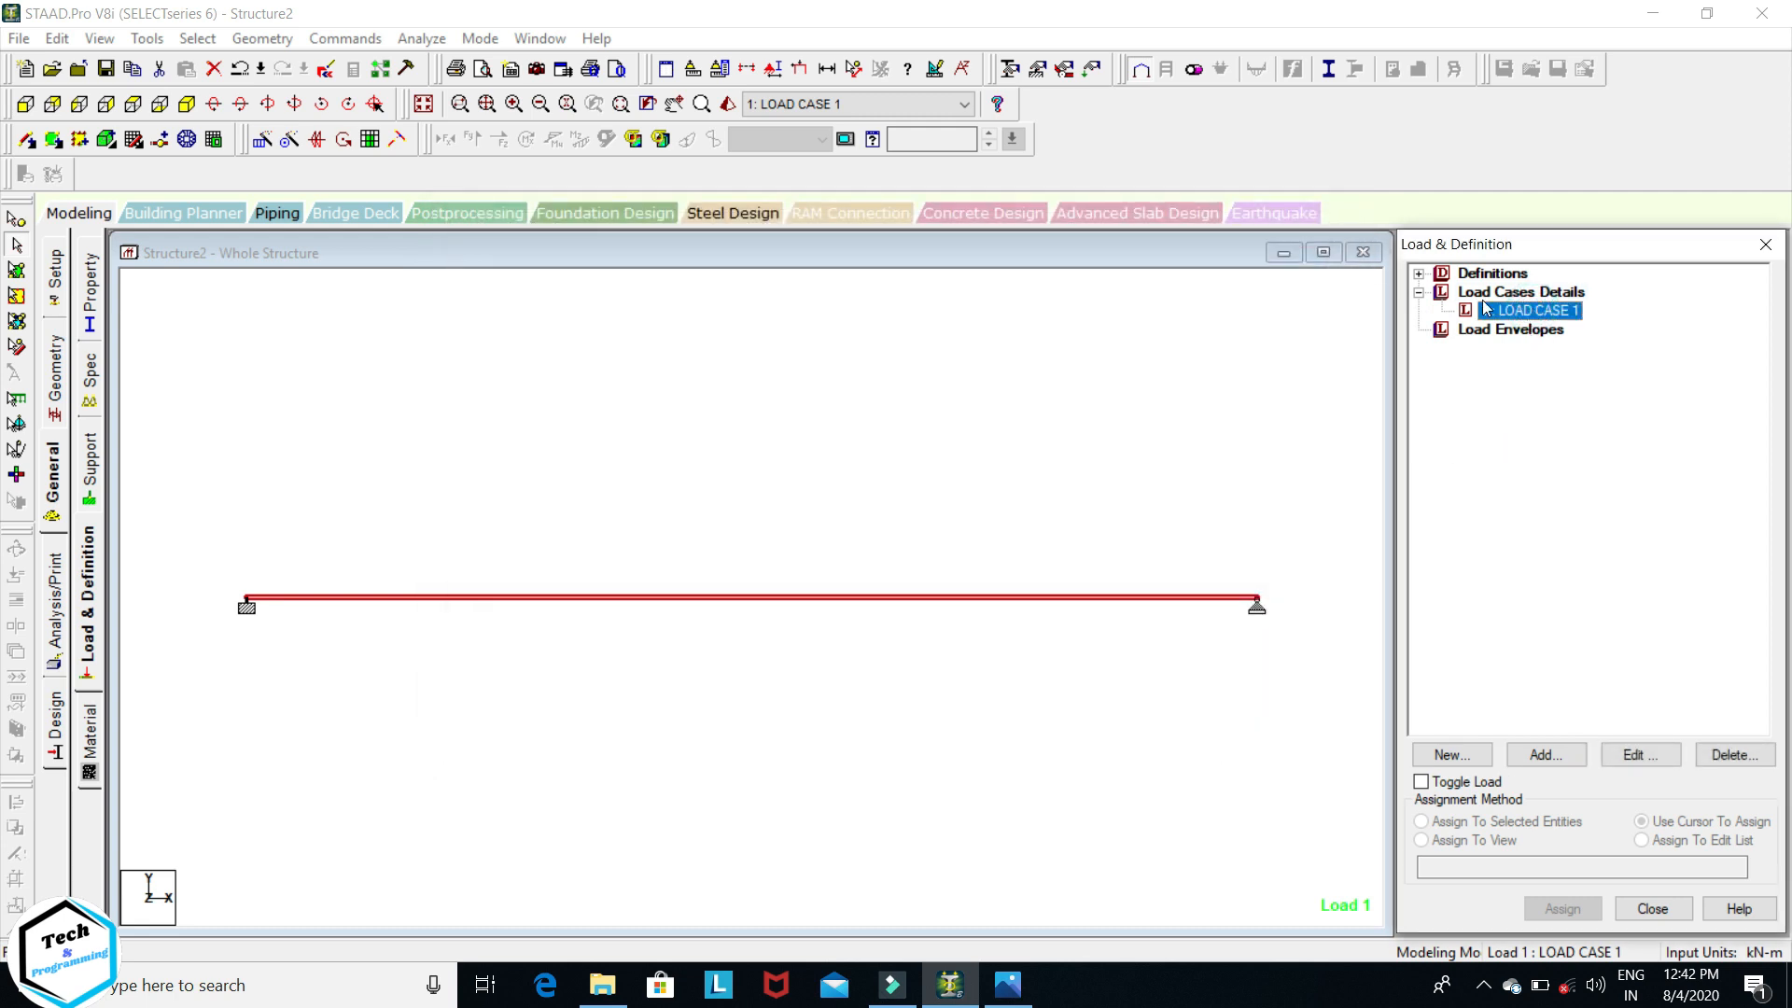
click(1545, 754)
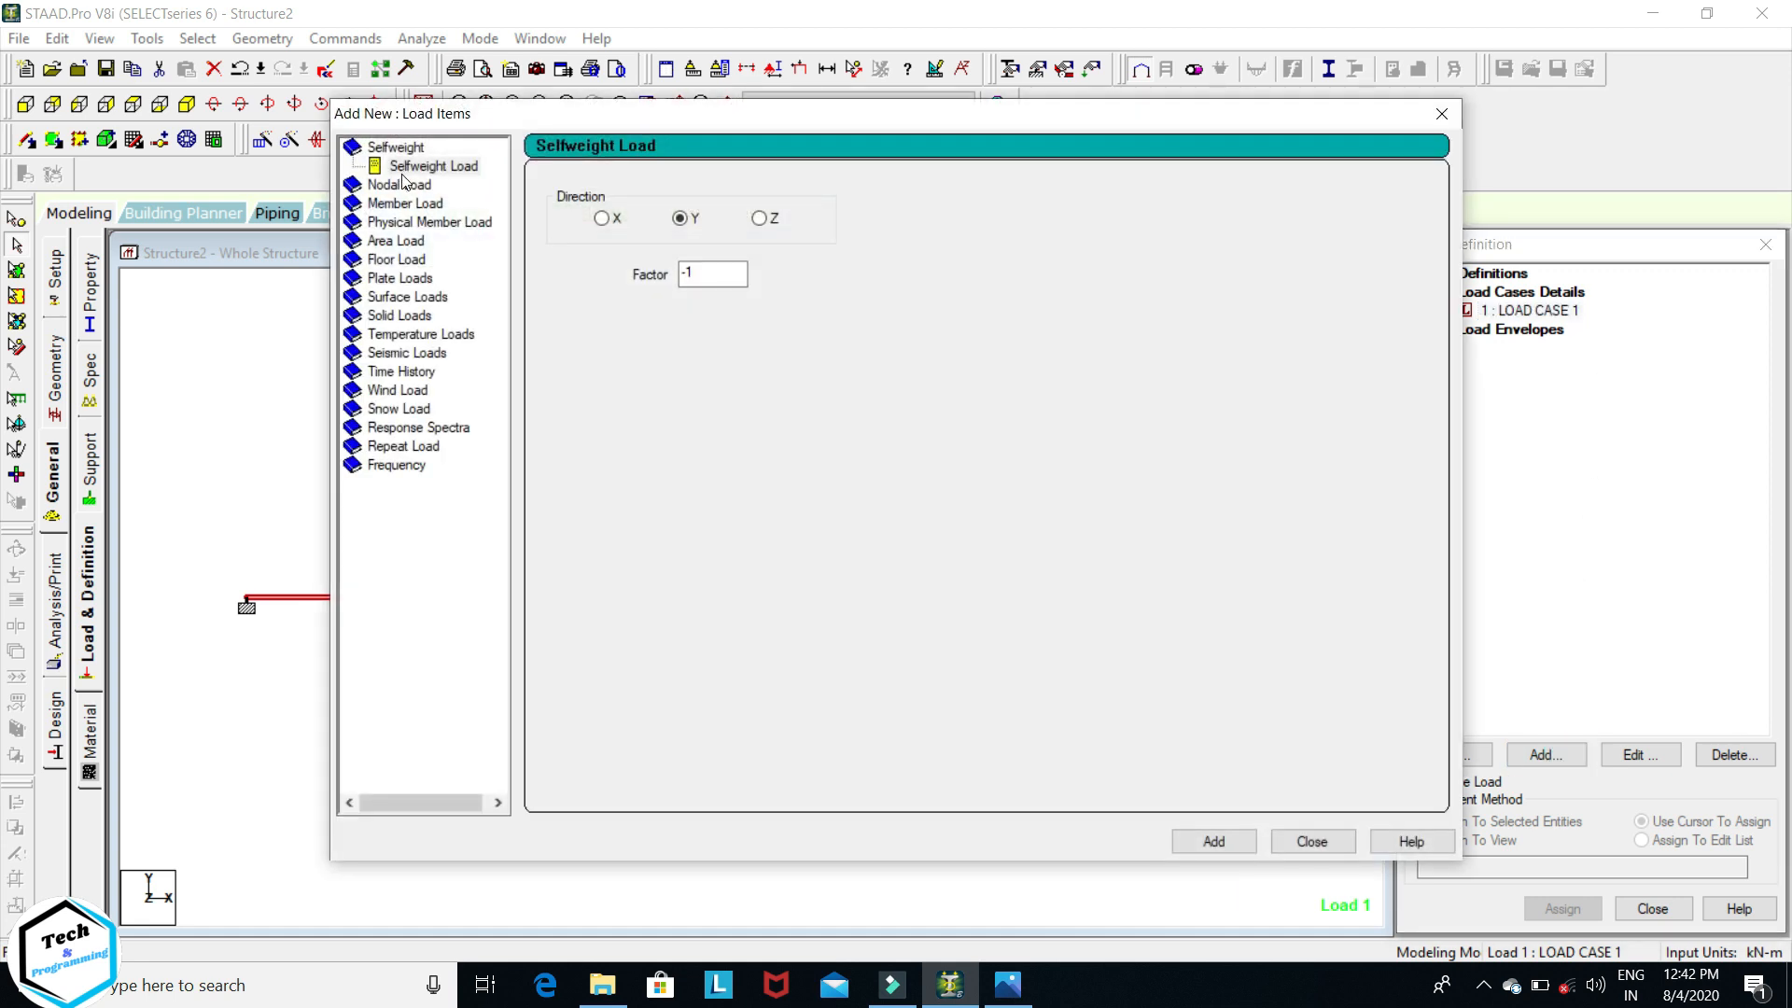
click(407, 204)
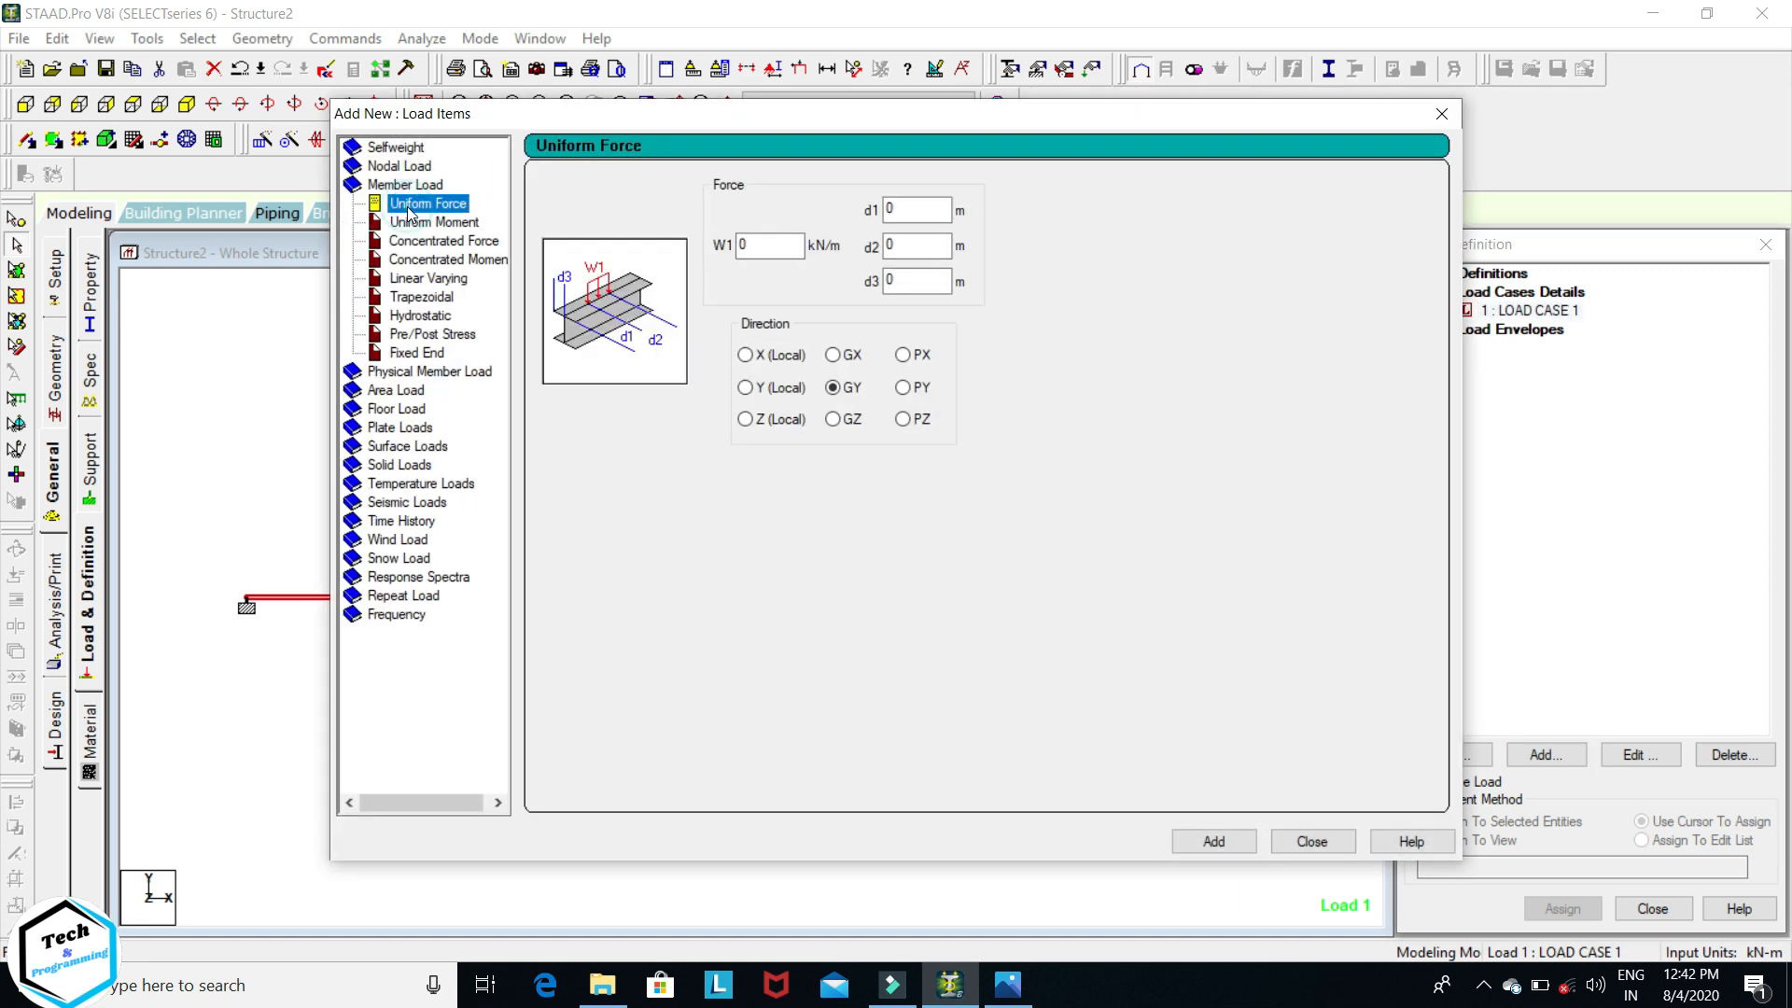
click(407, 281)
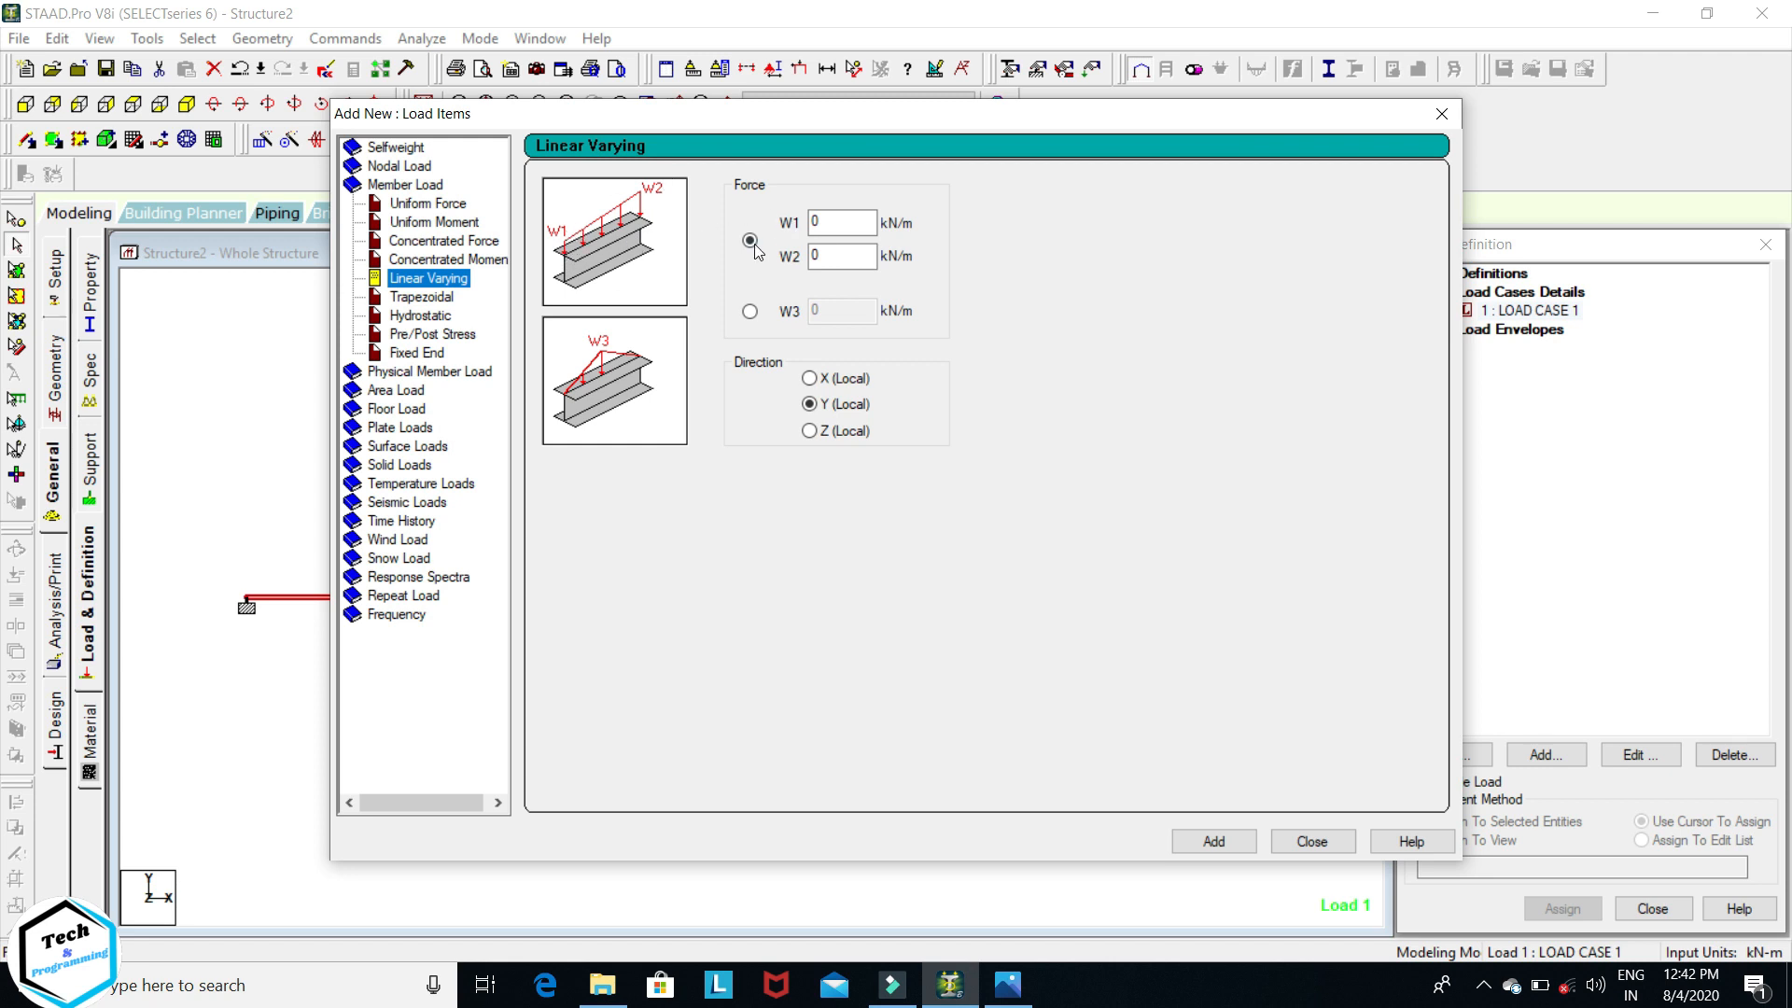
double_click(831, 224)
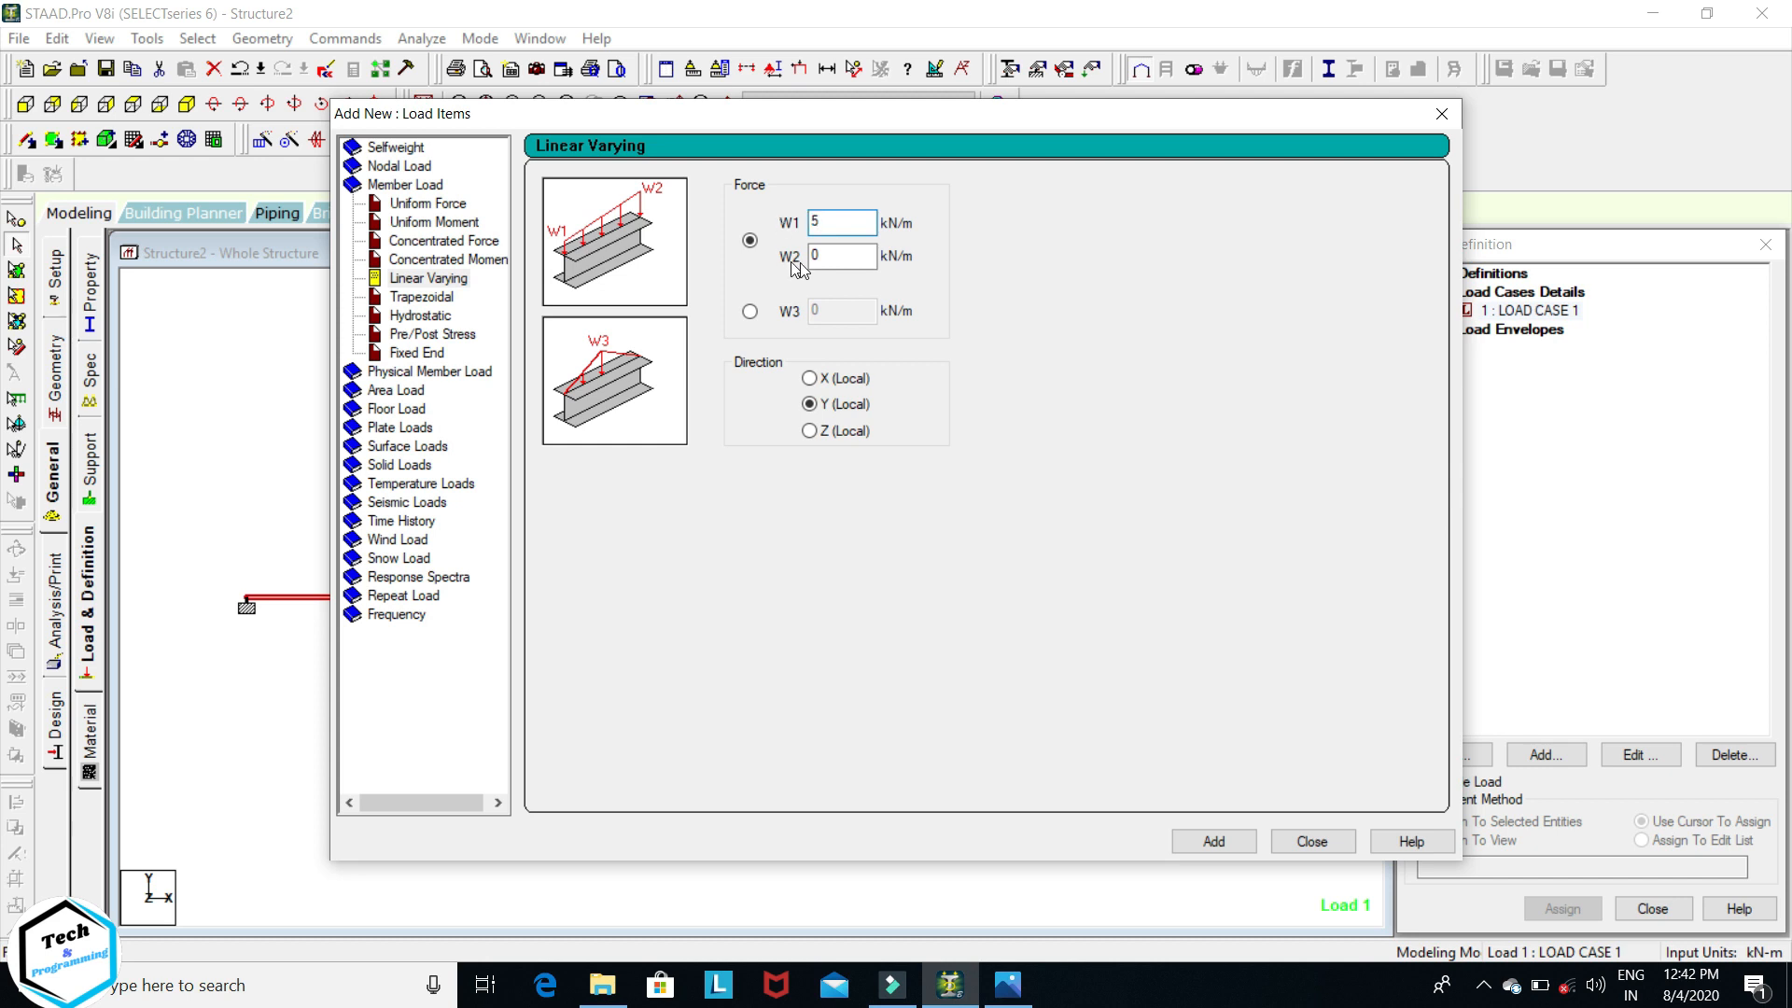
double_click(840, 256)
double_click(829, 222)
text(-)
double_click(840, 256)
text(-)
click(1213, 840)
click(1312, 842)
- Assign the linear varying load to the beam using the Assign To View method
click(1553, 328)
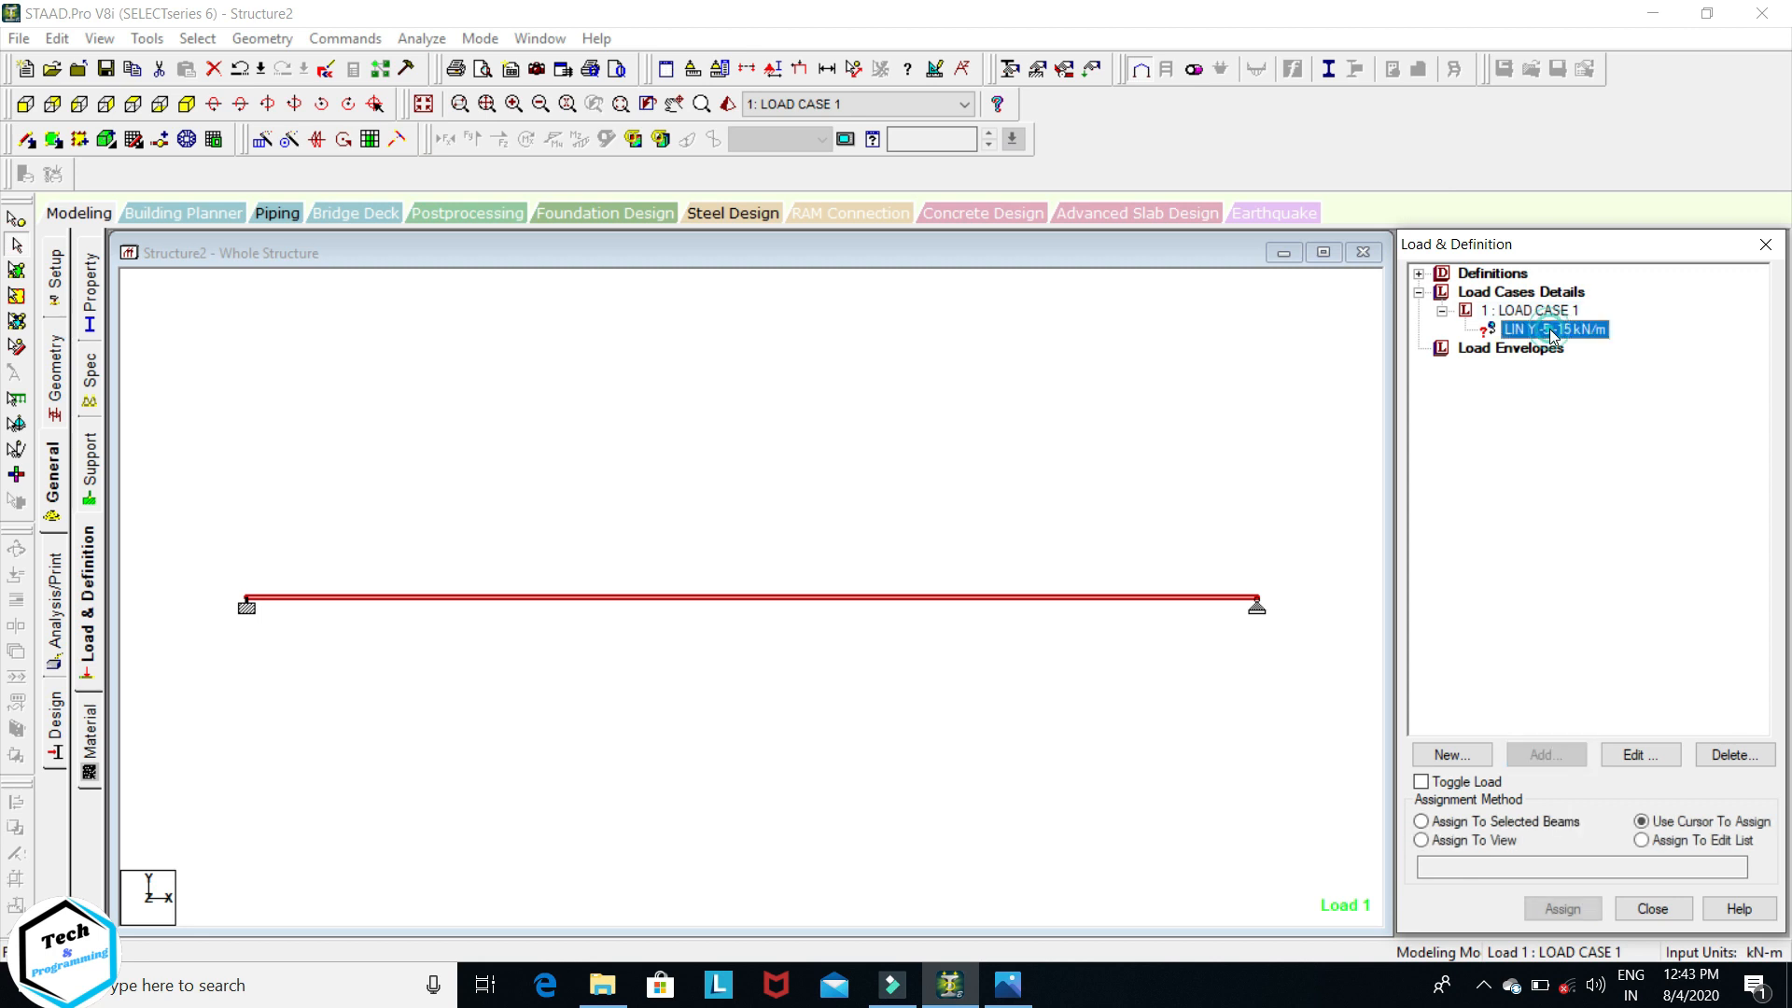
click(1425, 840)
click(1562, 908)
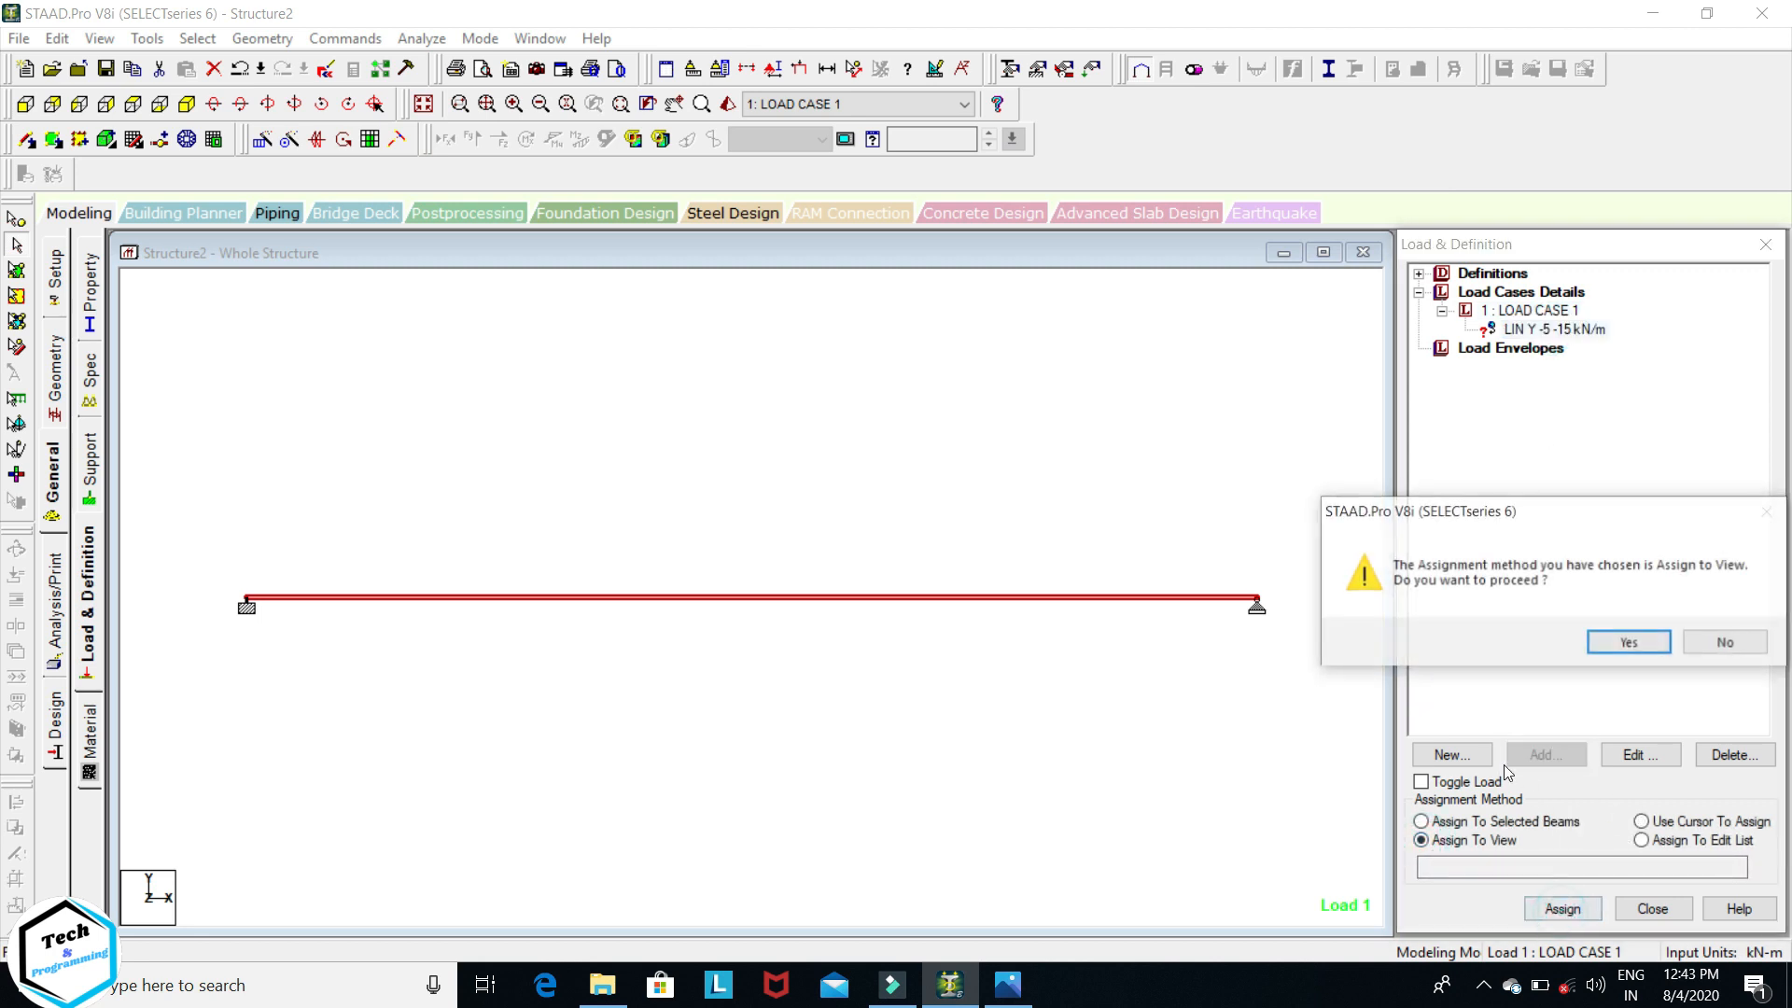
click(1639, 644)
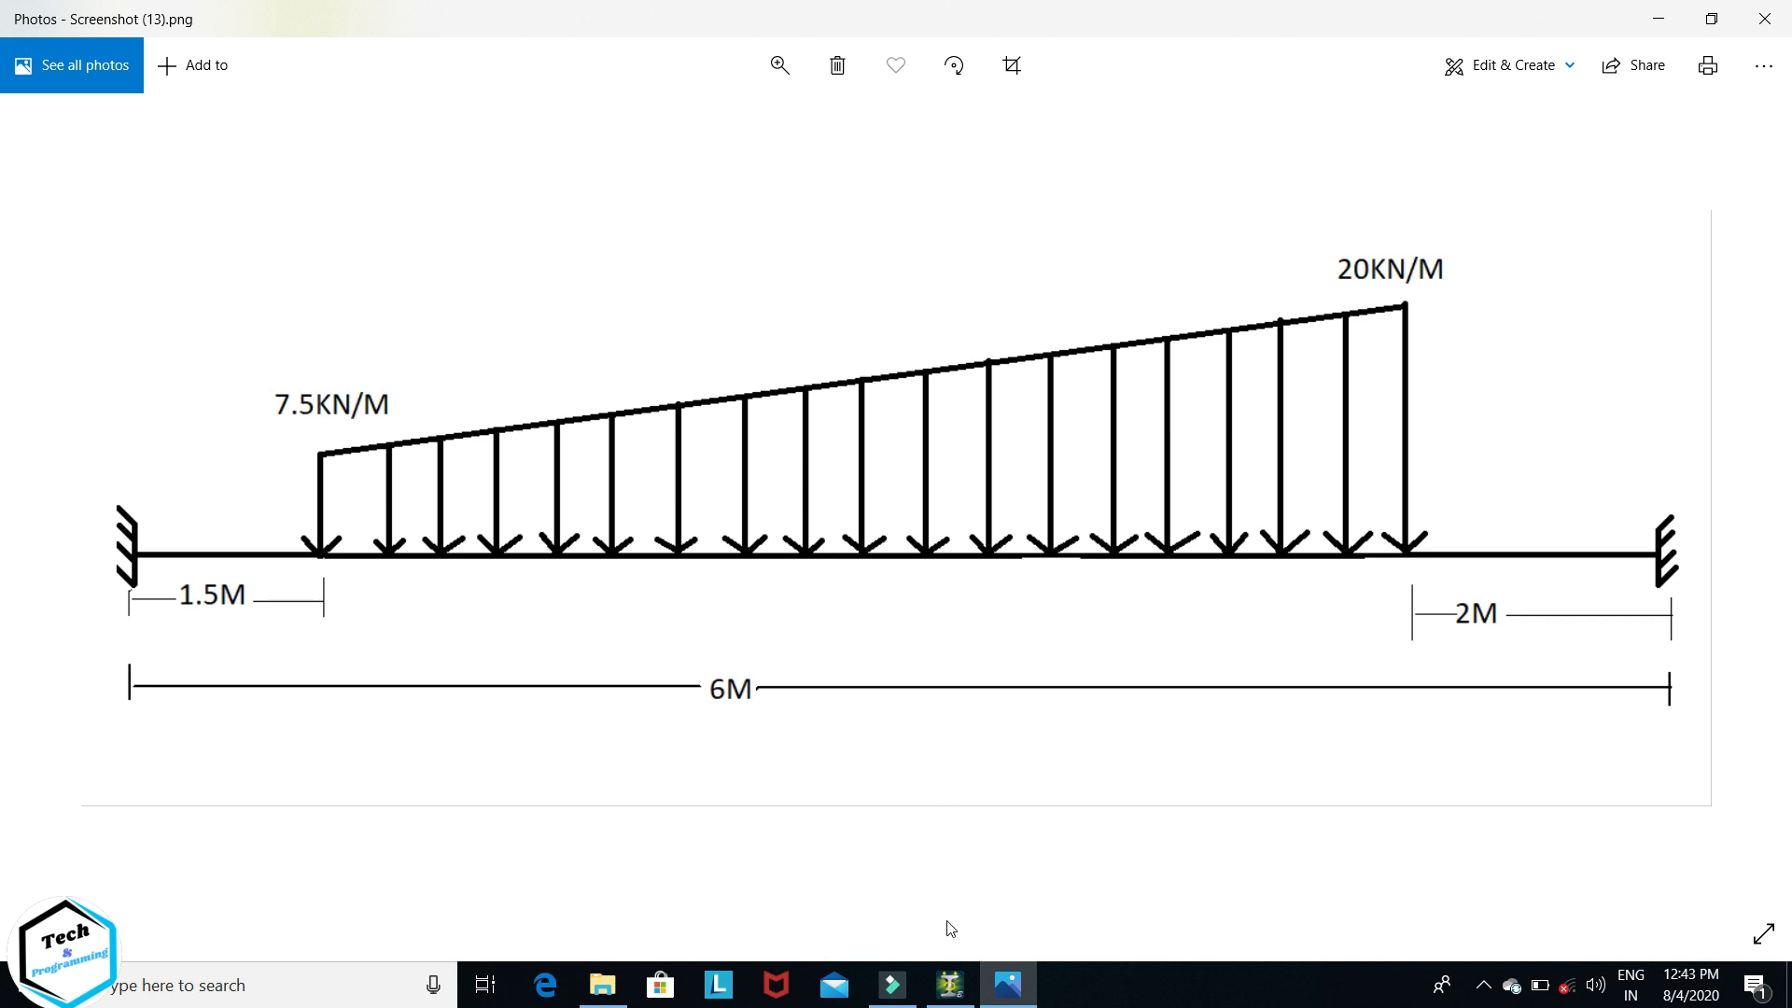
- Switch to STAAD.Pro and start a new model, saving the changes to Structure2
mouse_move(950, 985)
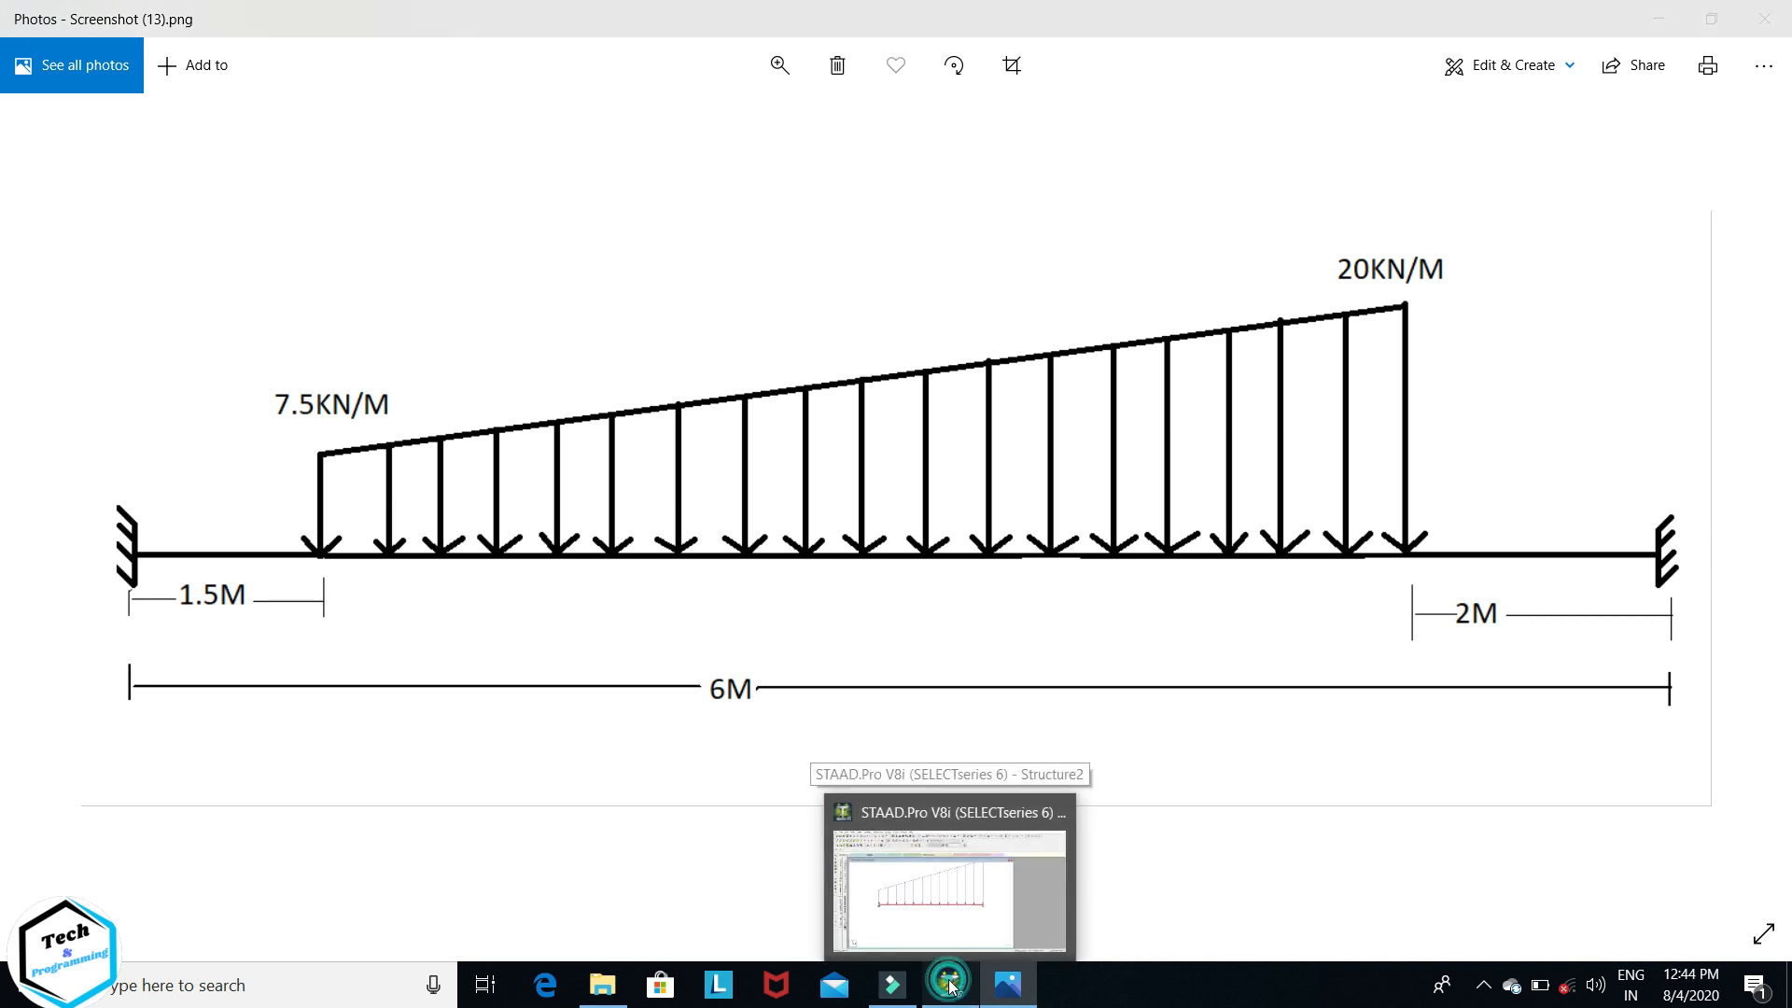
click(961, 863)
click(19, 39)
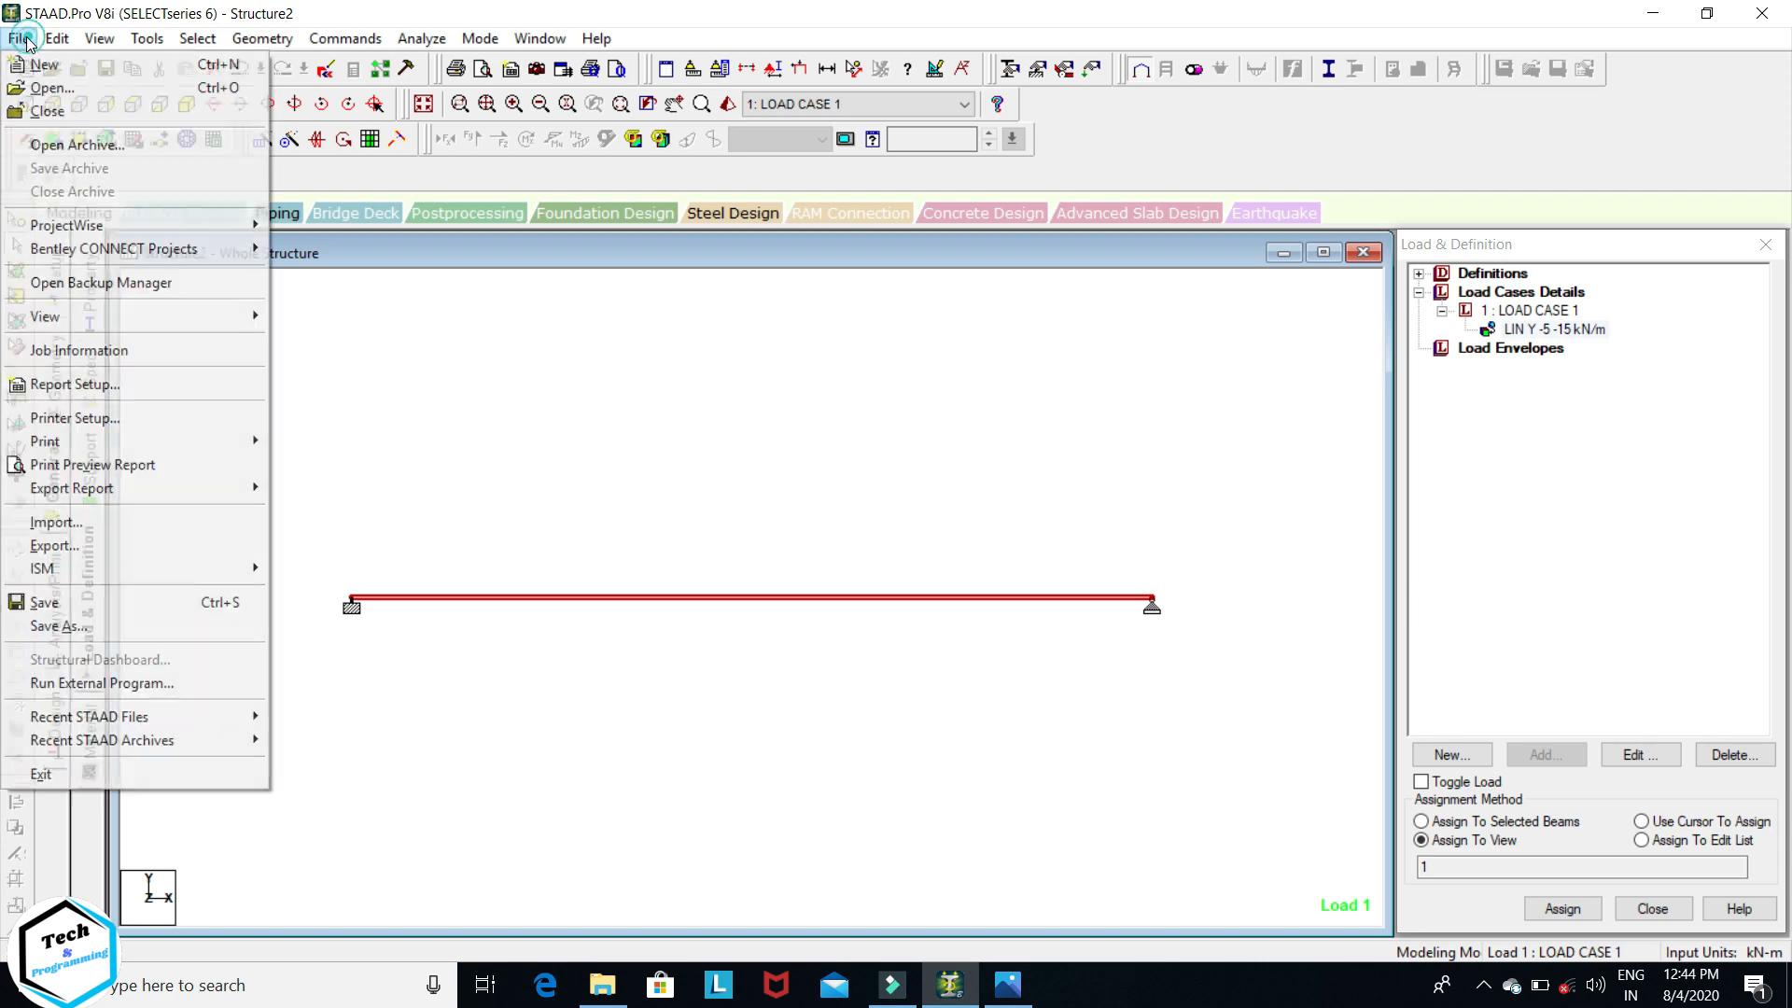
click(43, 65)
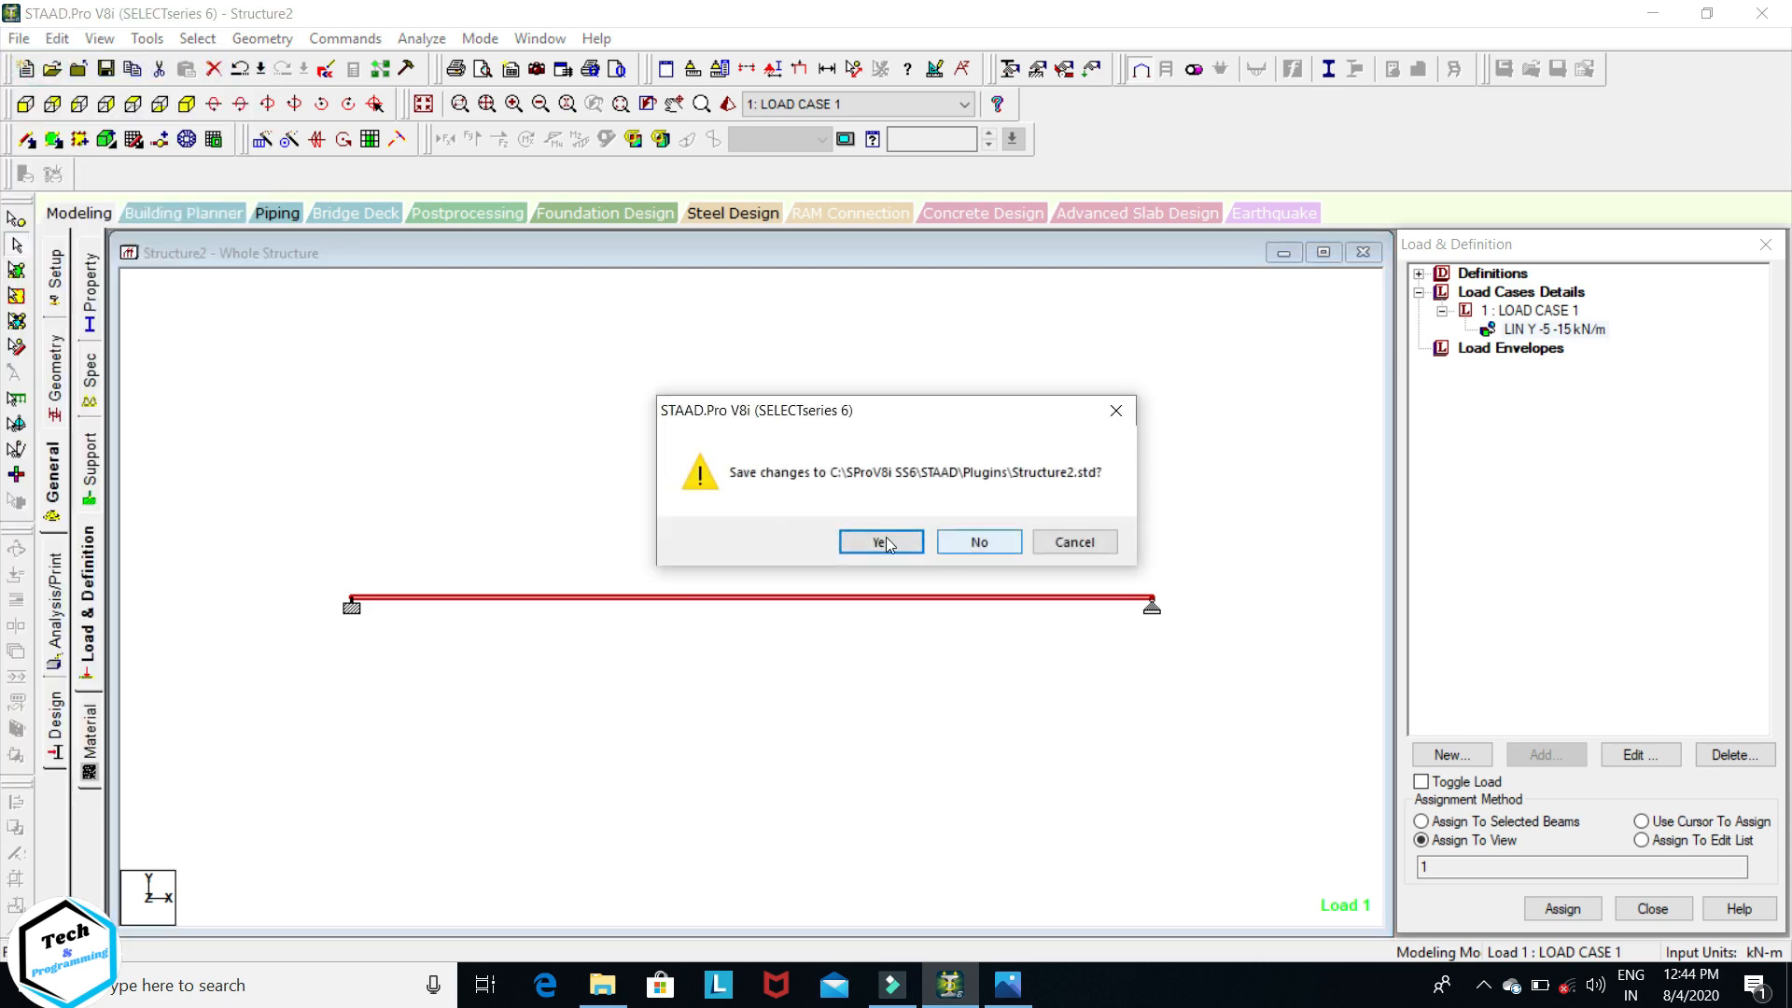
click(882, 539)
- Set up the new model as a Space structure with the file name UVL 3 and finish its creation
click(653, 308)
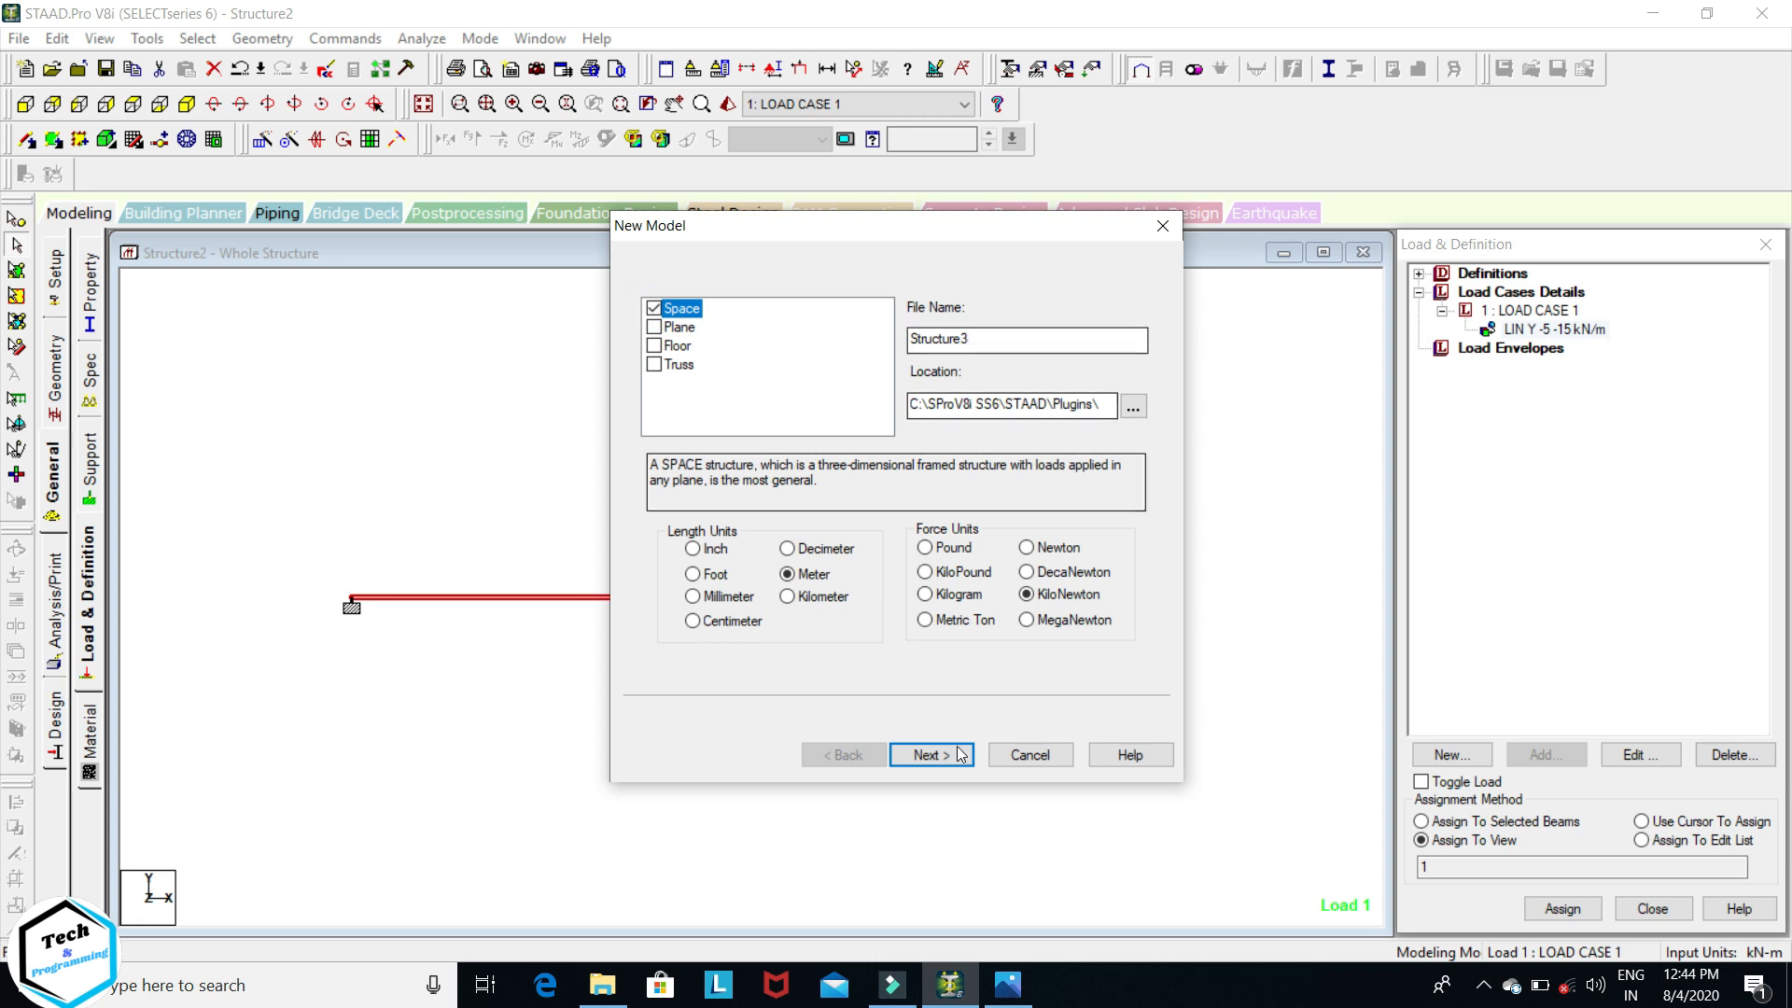
double_click(980, 340)
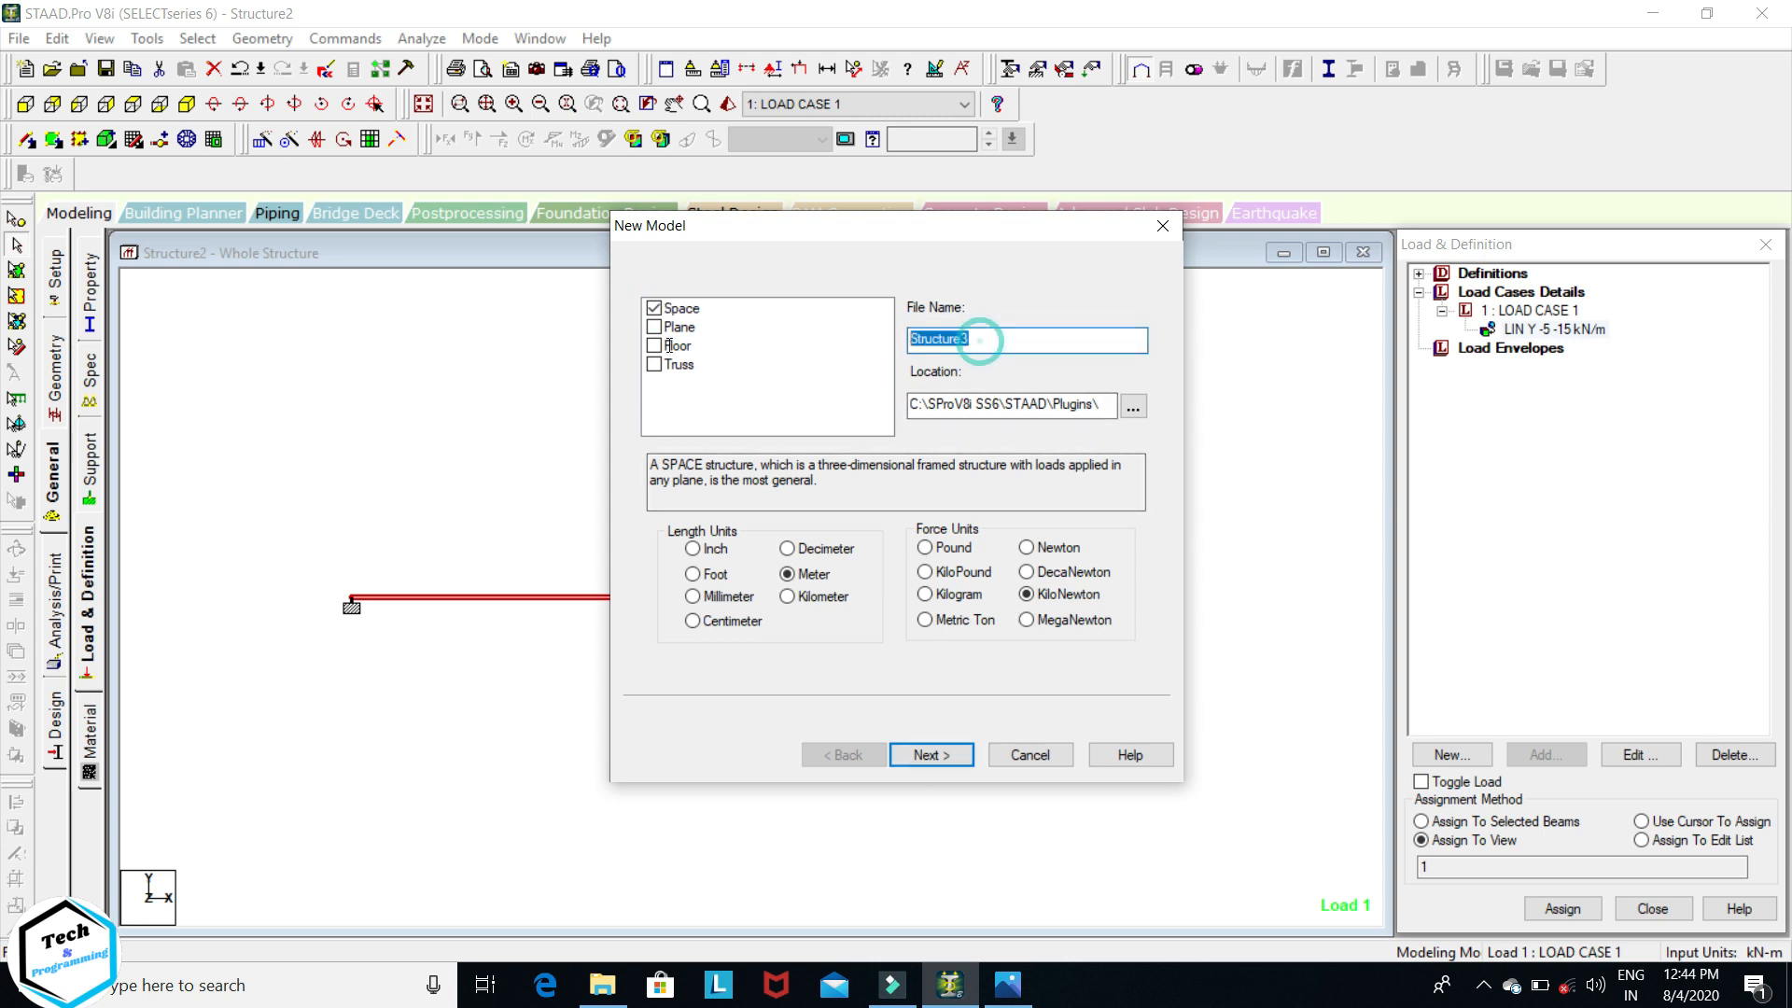
text(UVL 3)
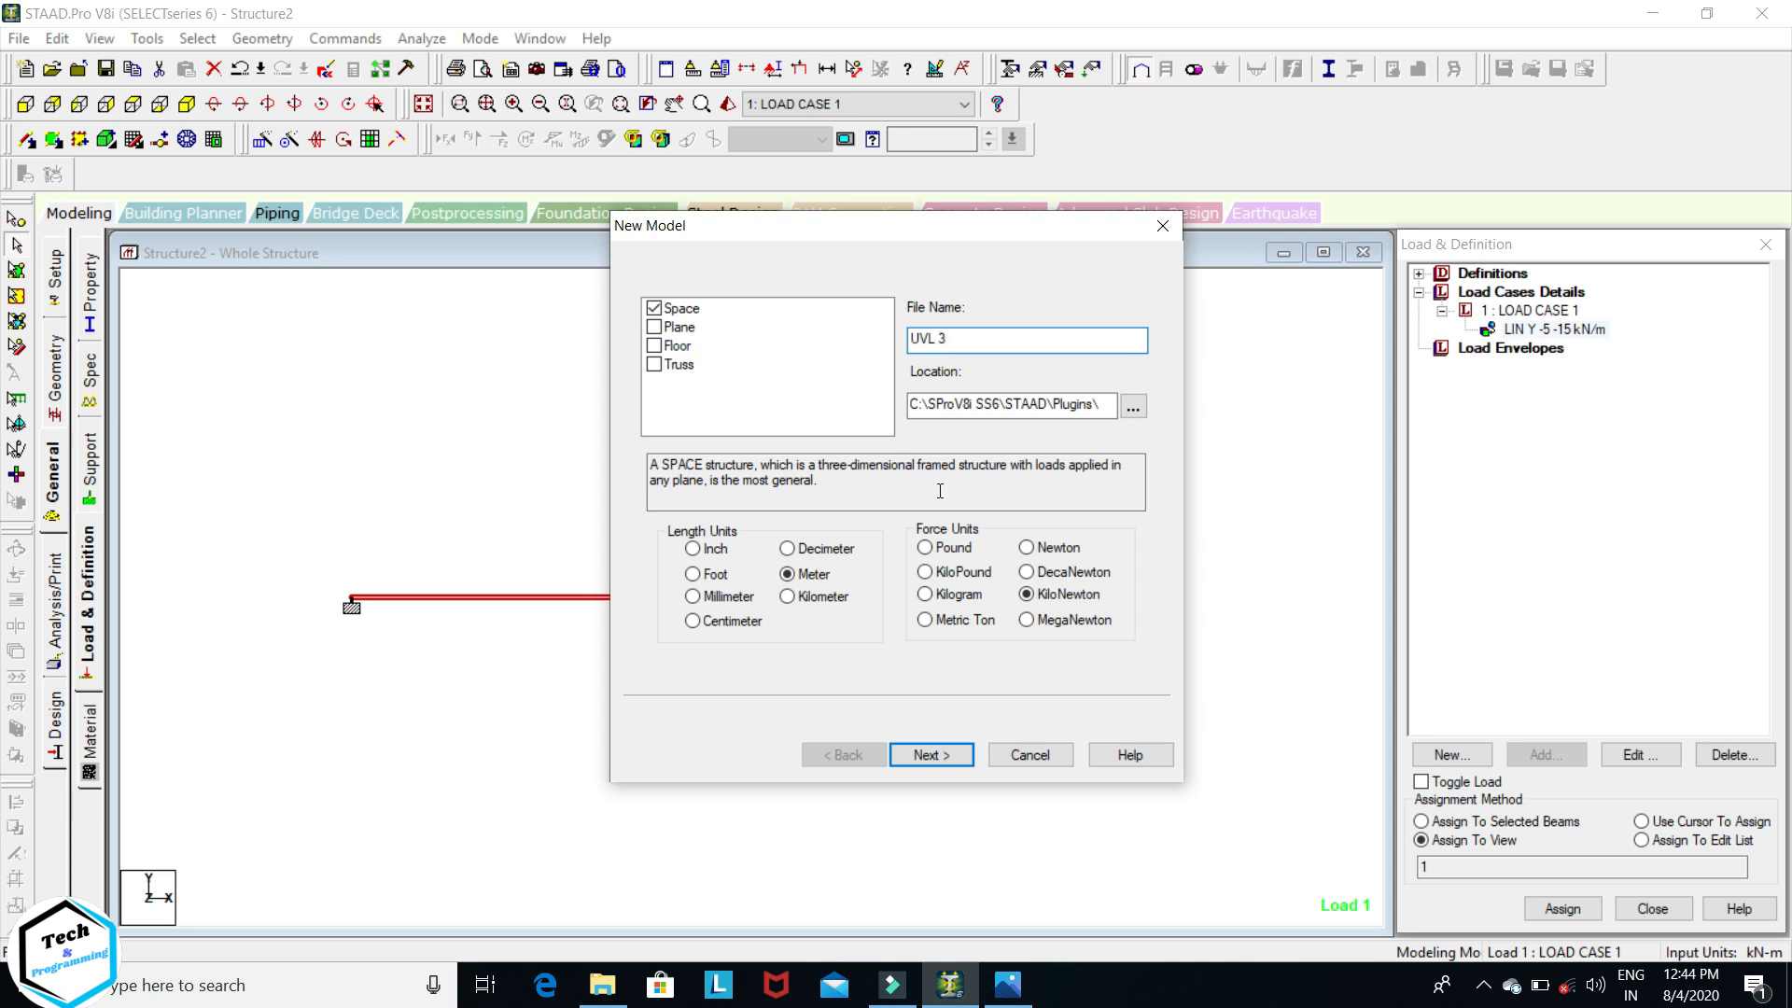
click(949, 758)
click(932, 754)
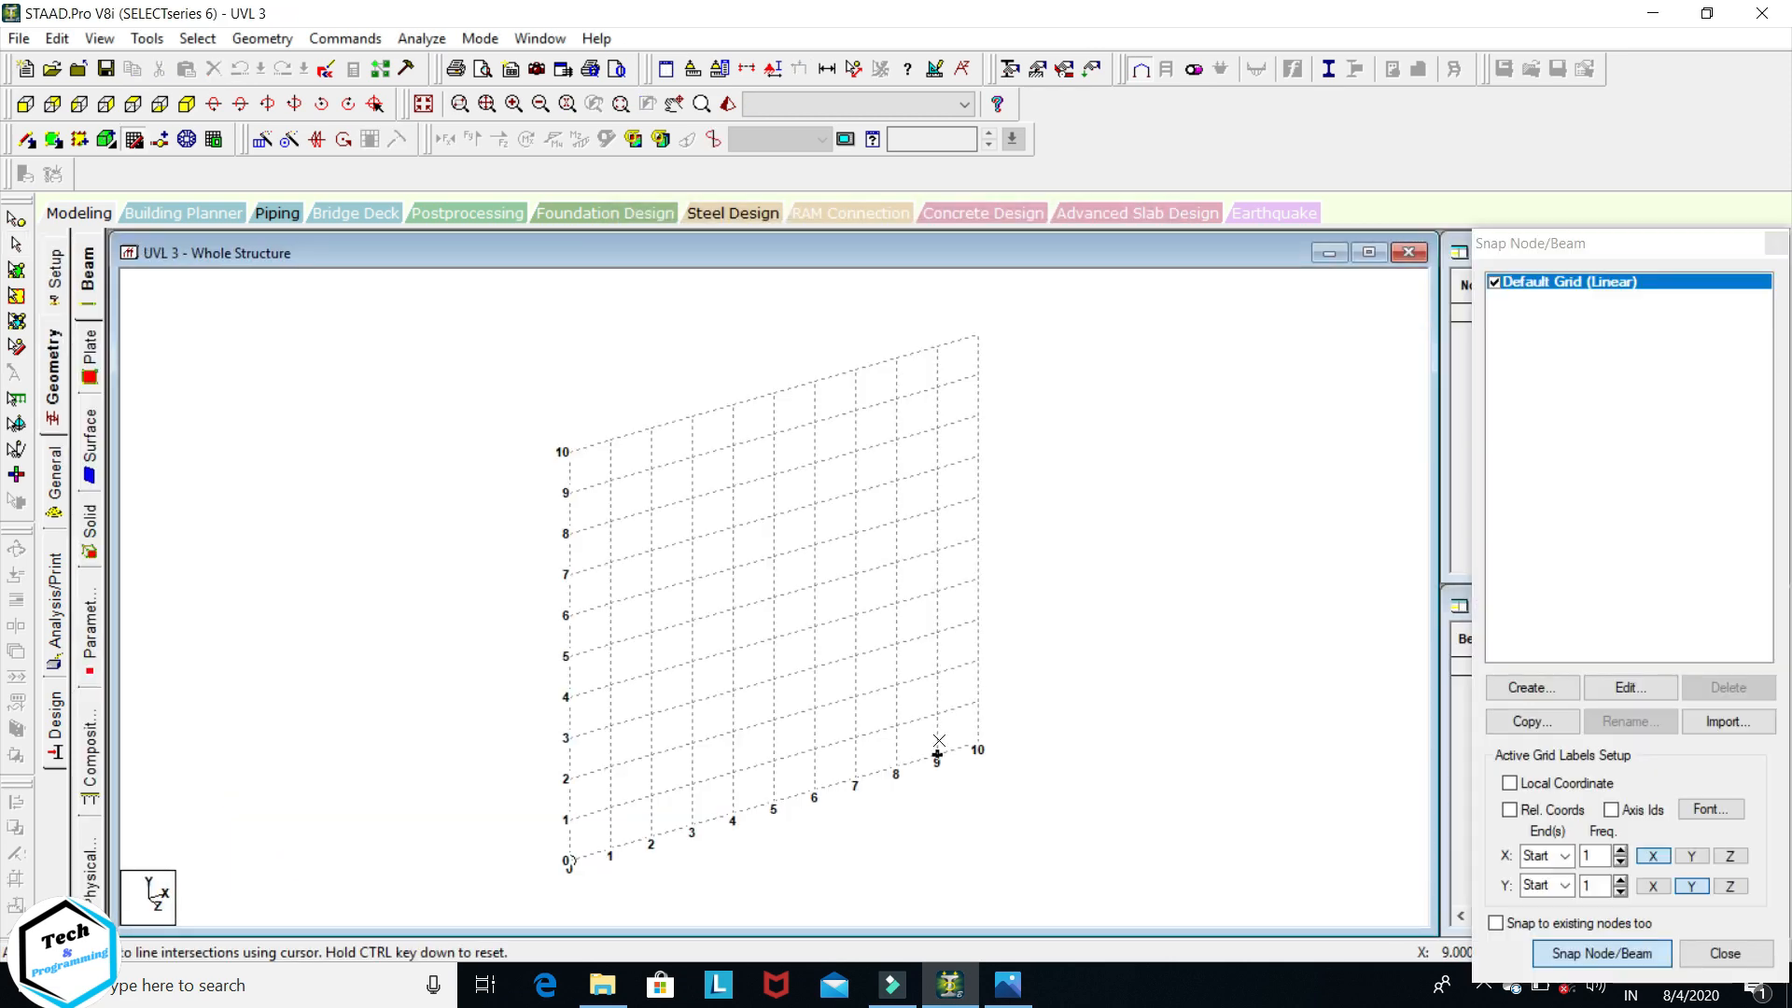
- Check the beam diagram in Photos, return to STAAD.Pro, and draw a 6 m beam along X from the origin, with the grid closed
click(1006, 985)
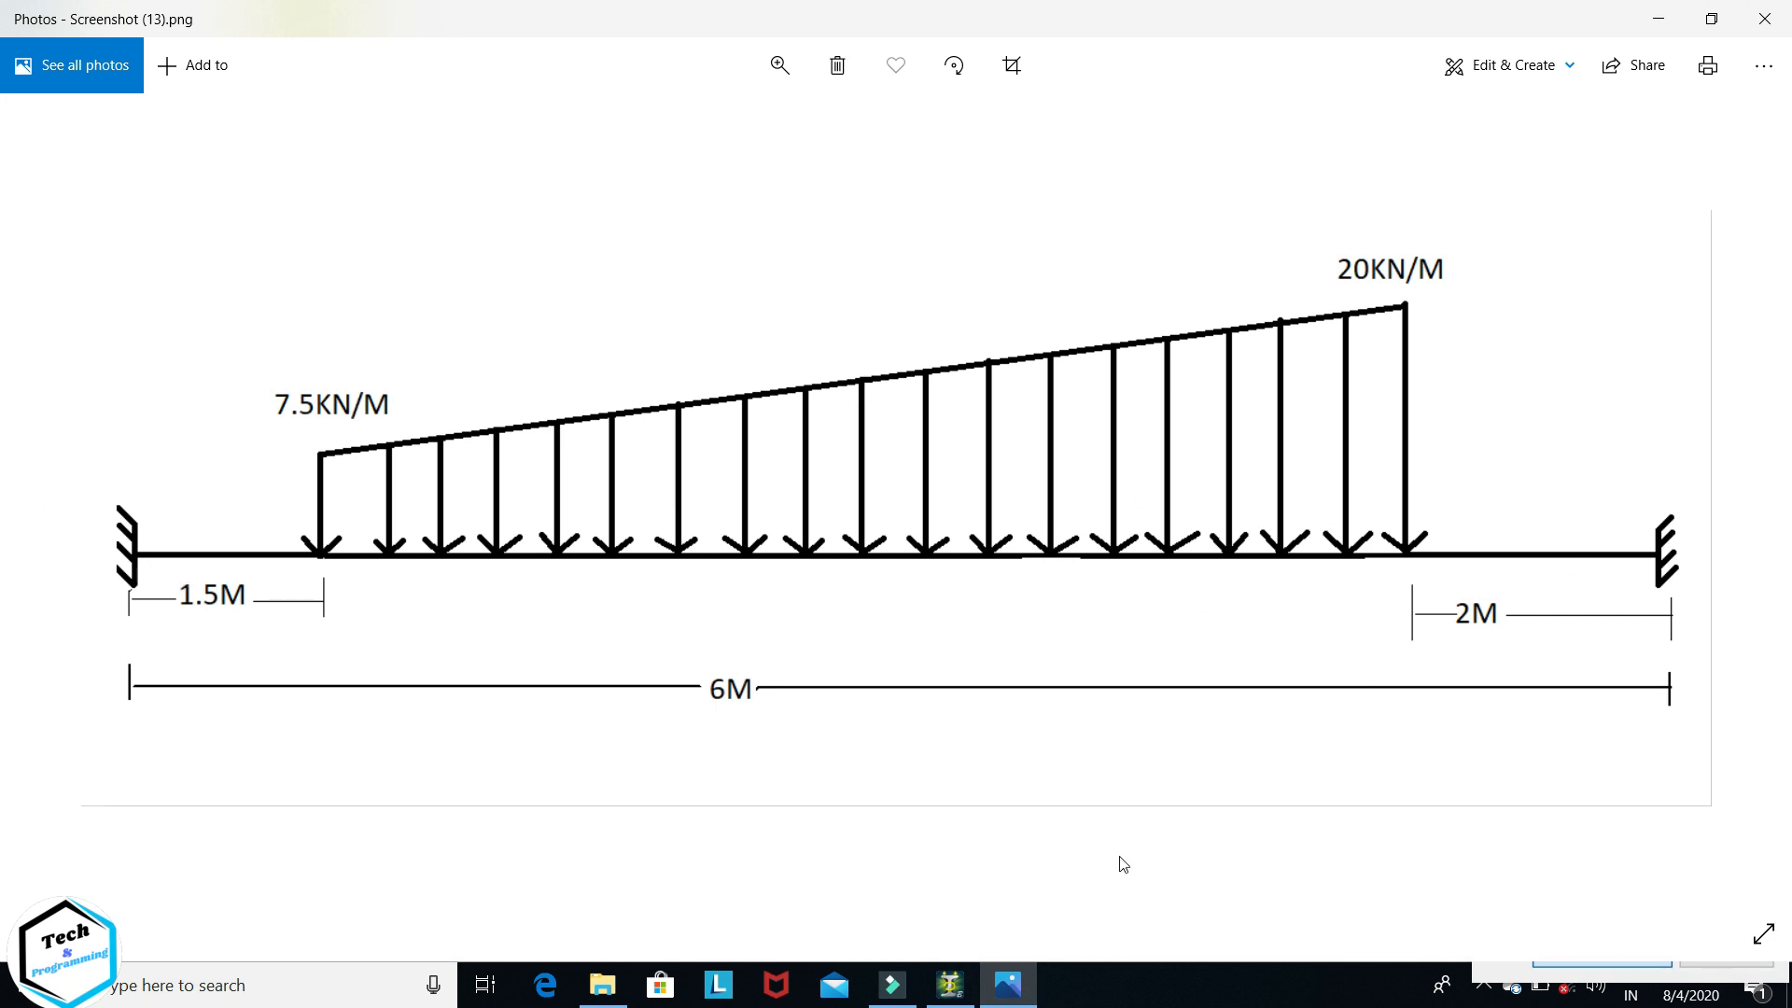
click(949, 984)
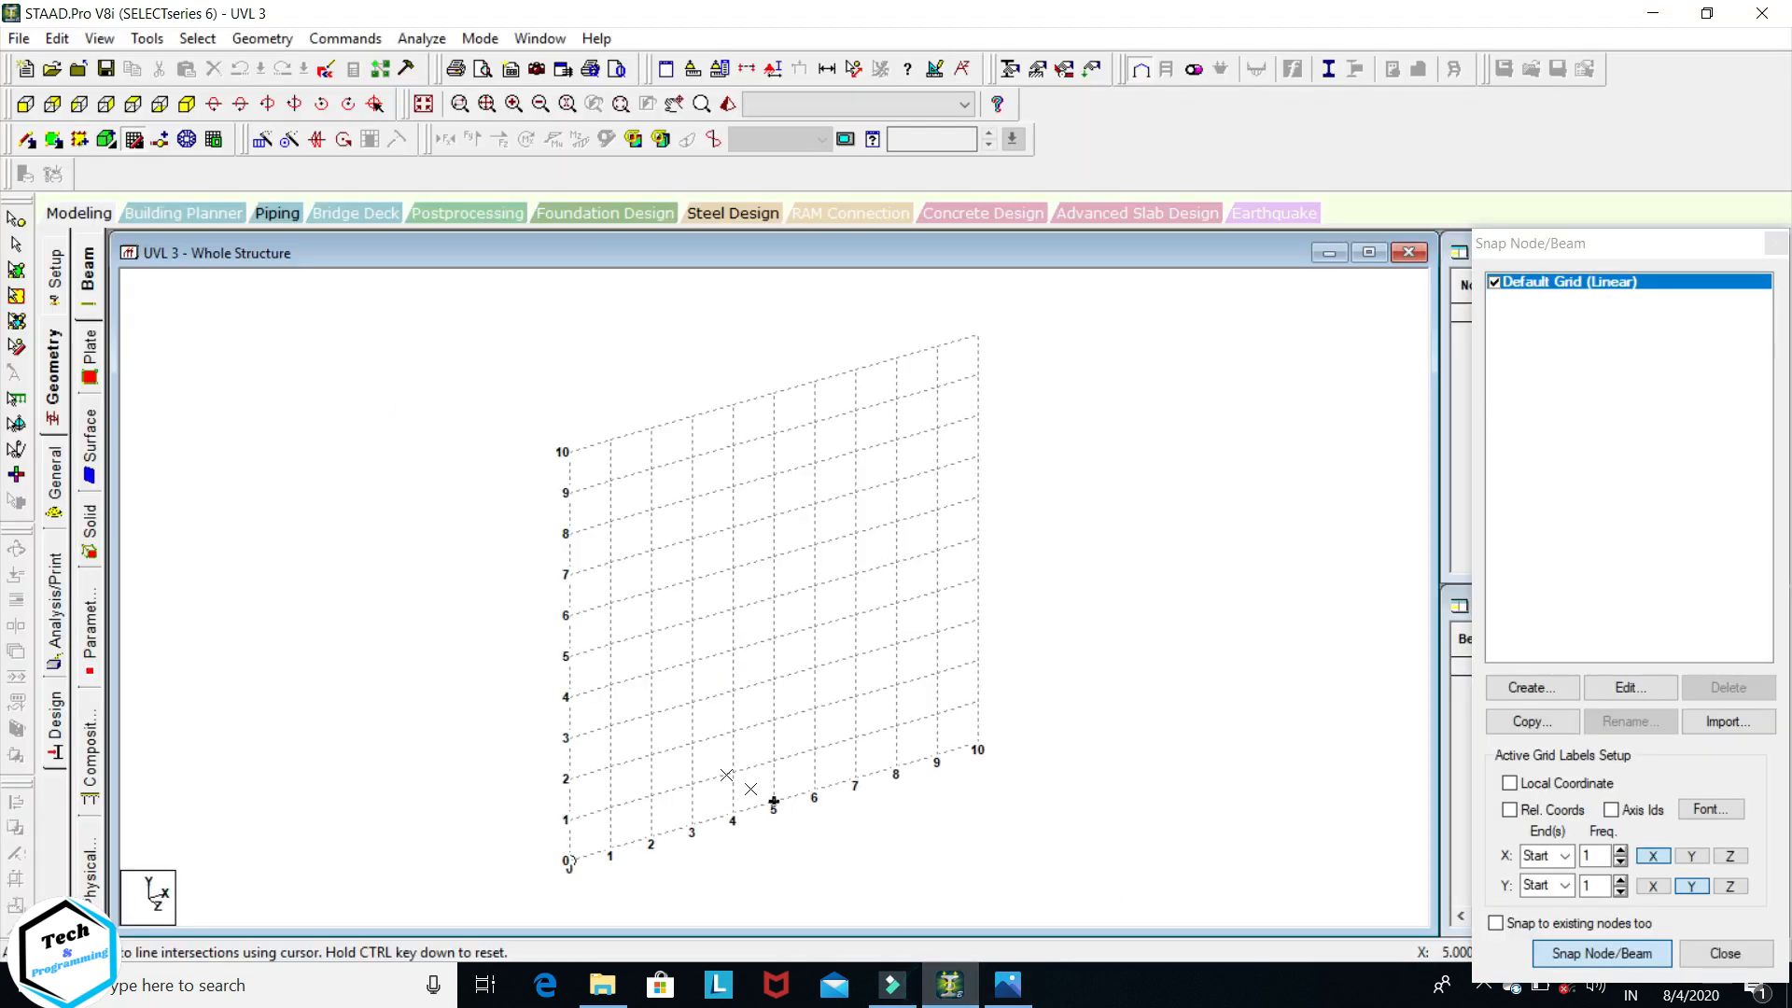
click(571, 856)
click(812, 786)
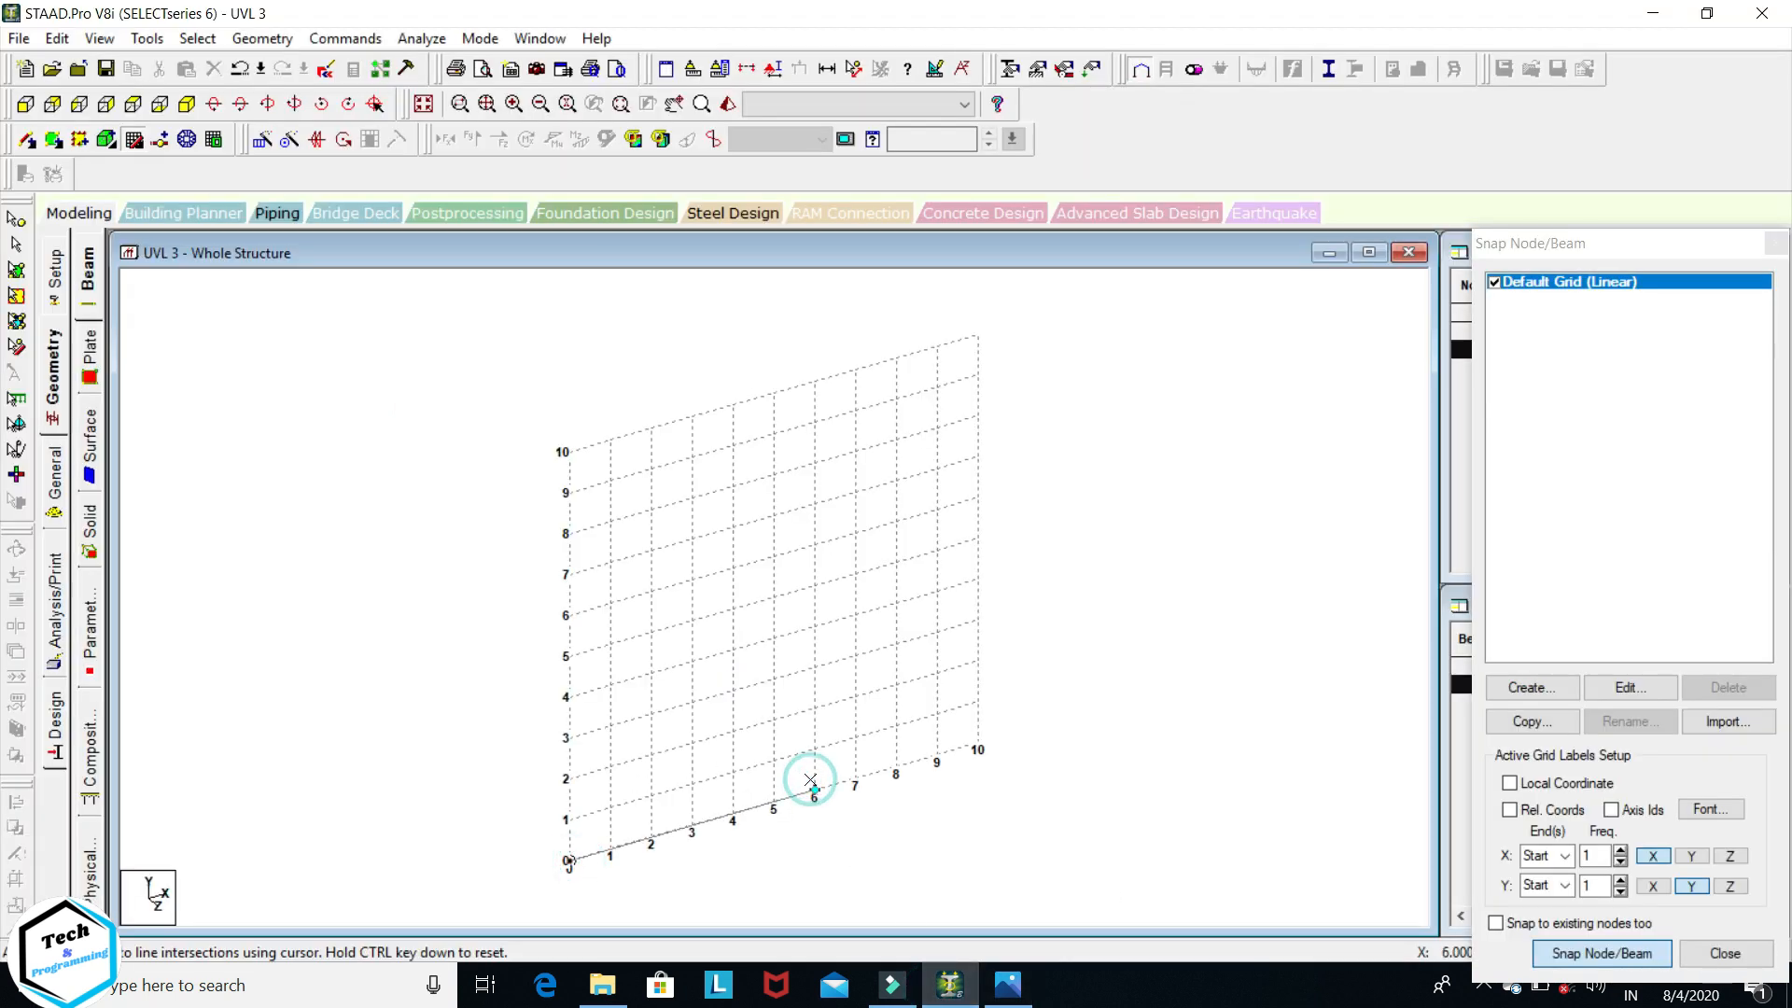
key(Escape)
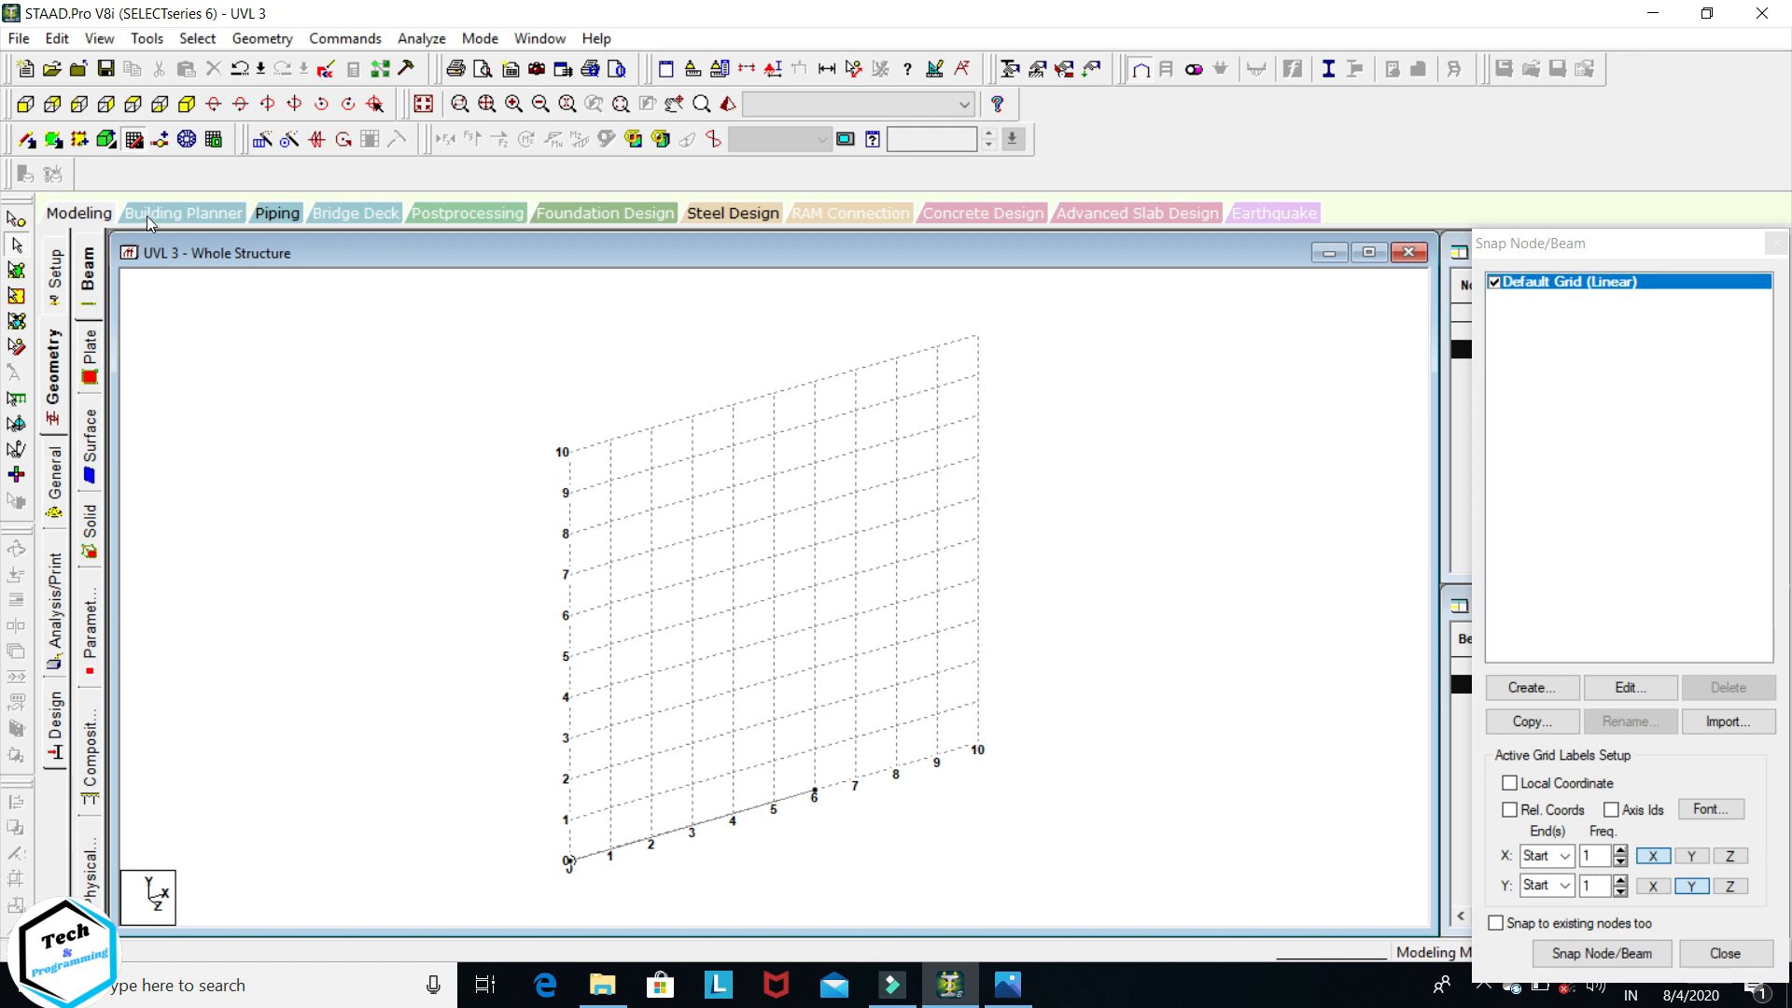
click(27, 104)
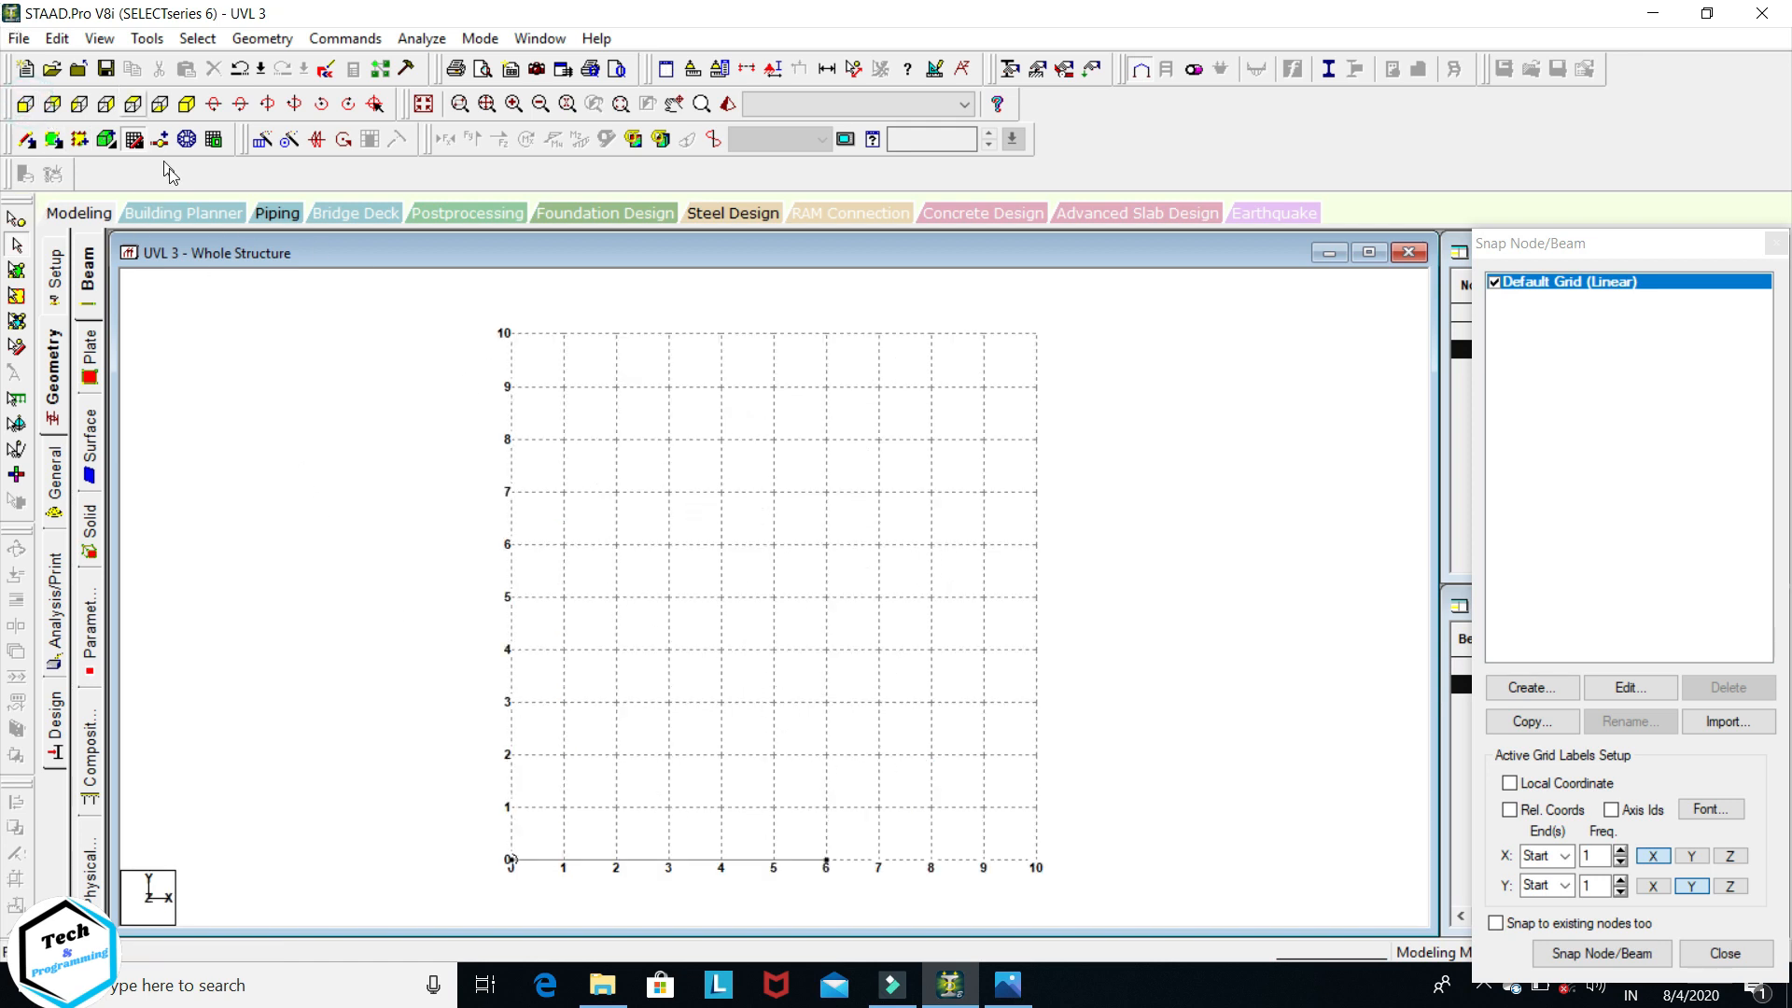
click(135, 139)
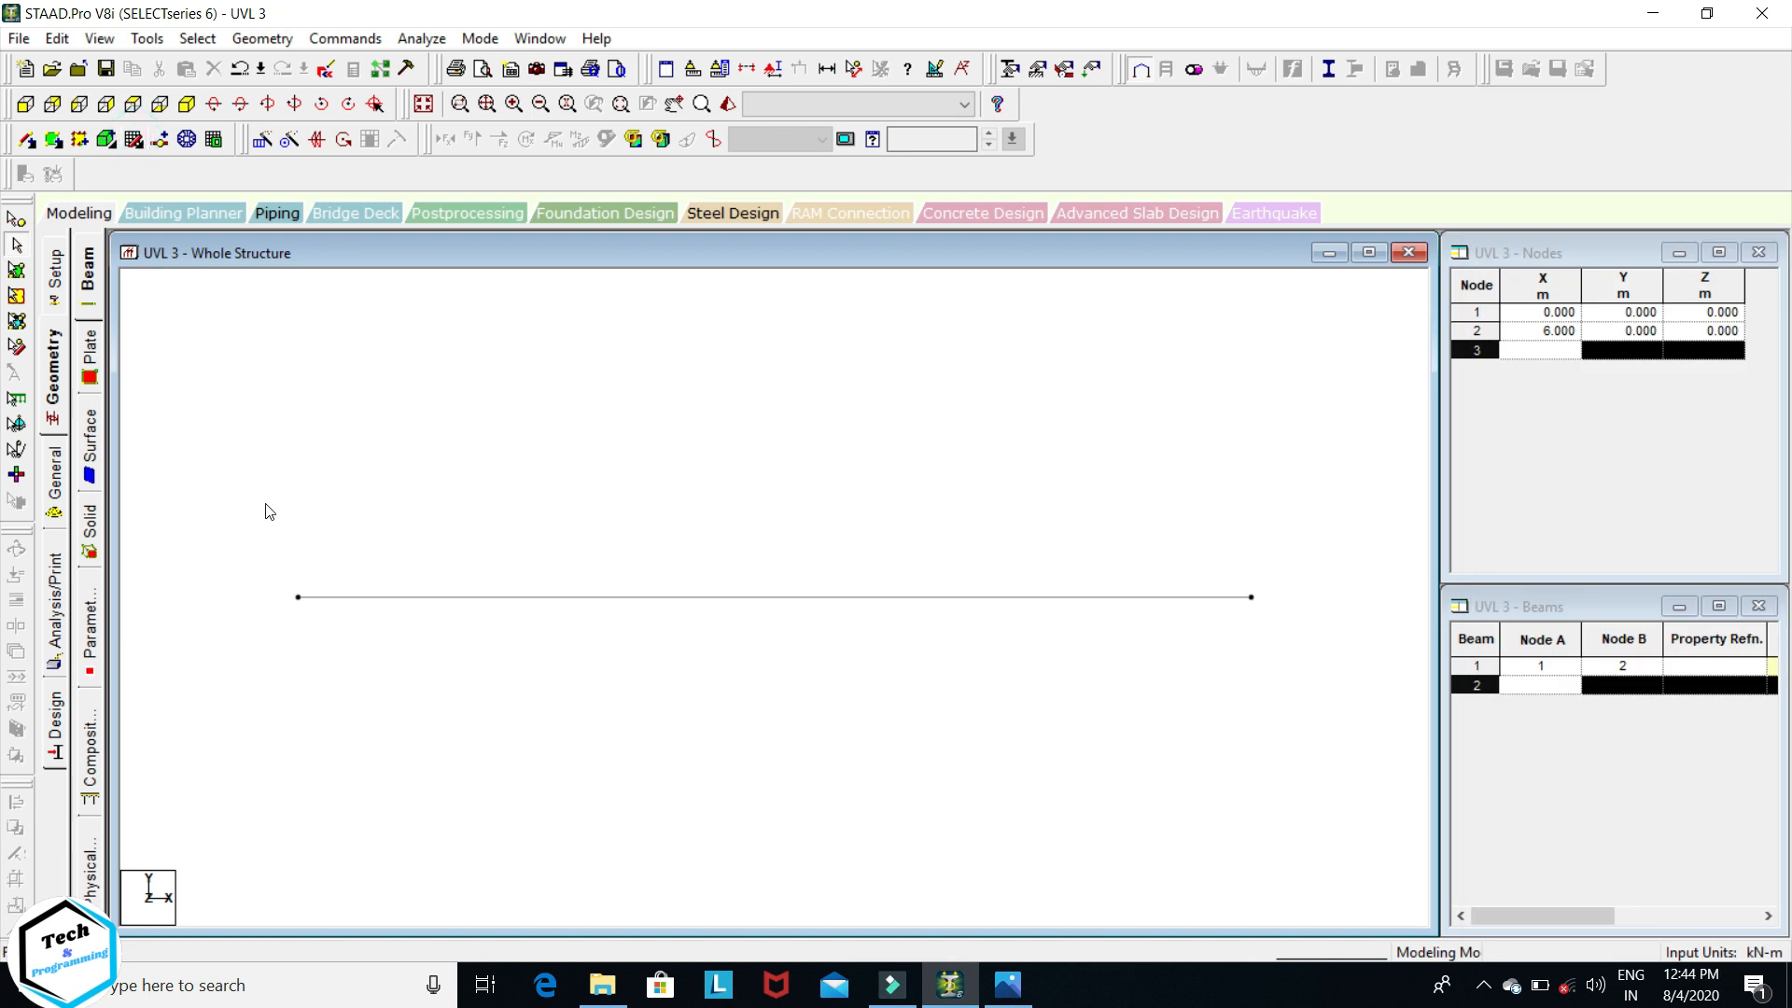
- Define a rectangular concrete section with YD 0.45 m and ZD 0.30 m
click(57, 471)
click(1720, 733)
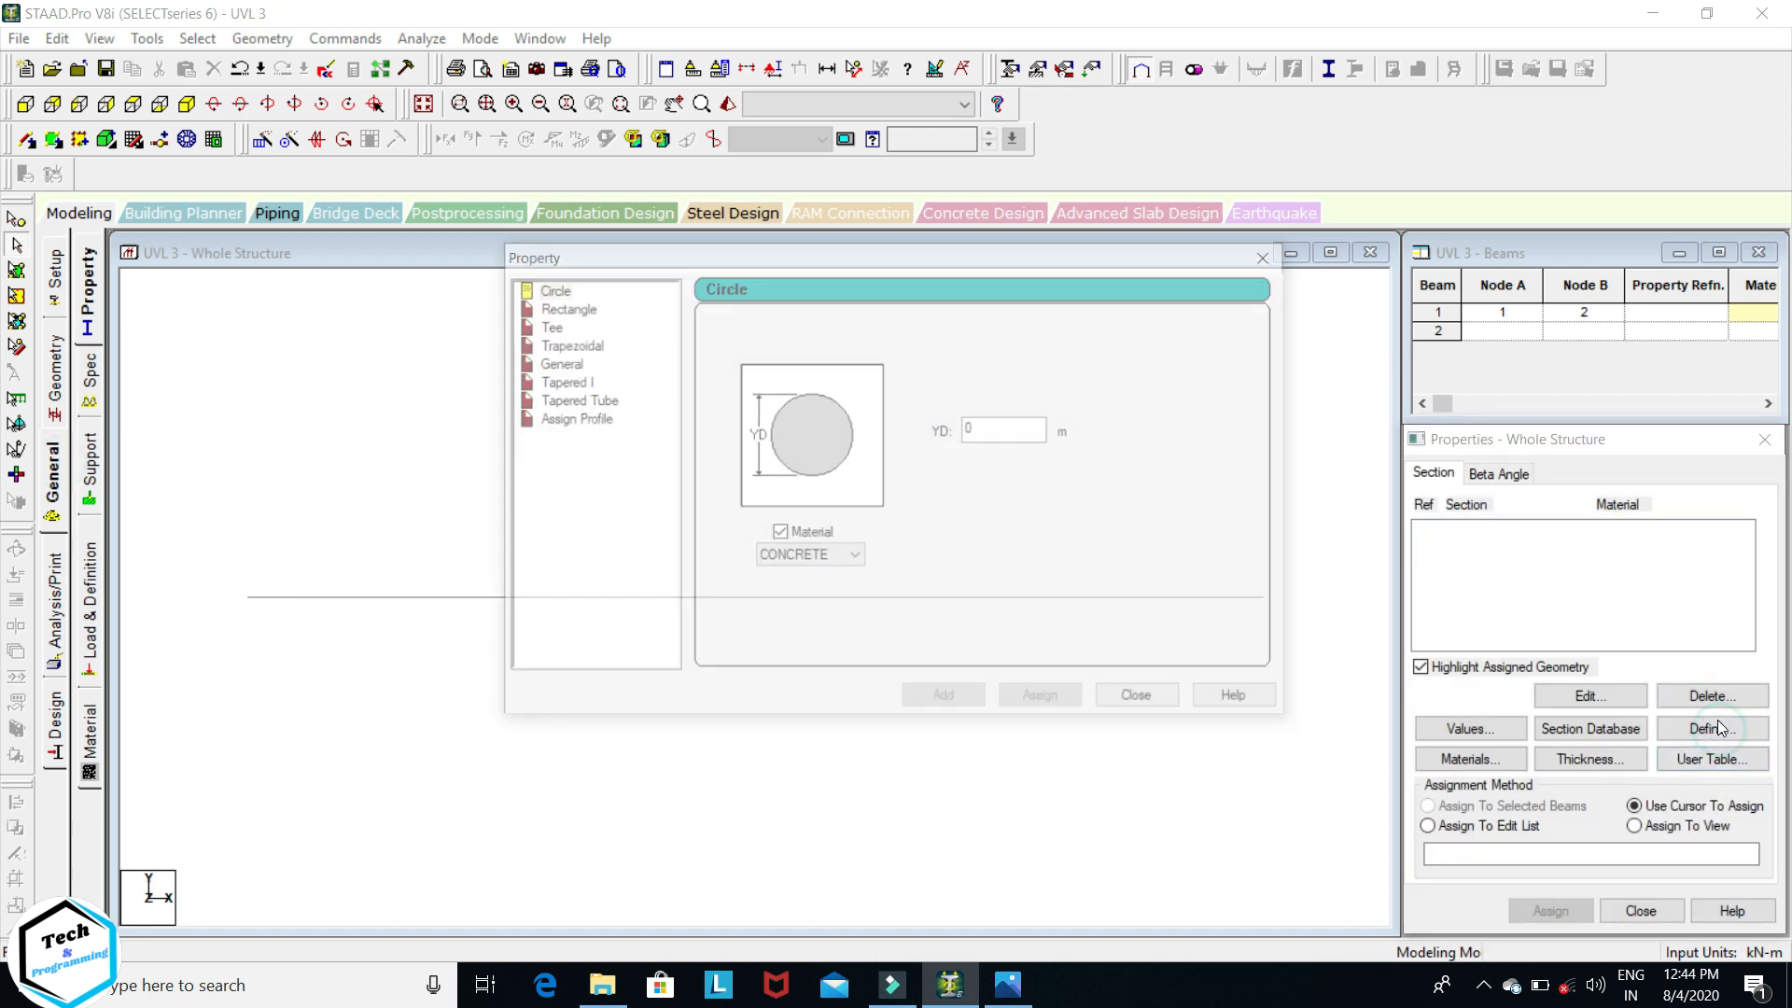
click(525, 307)
double_click(994, 415)
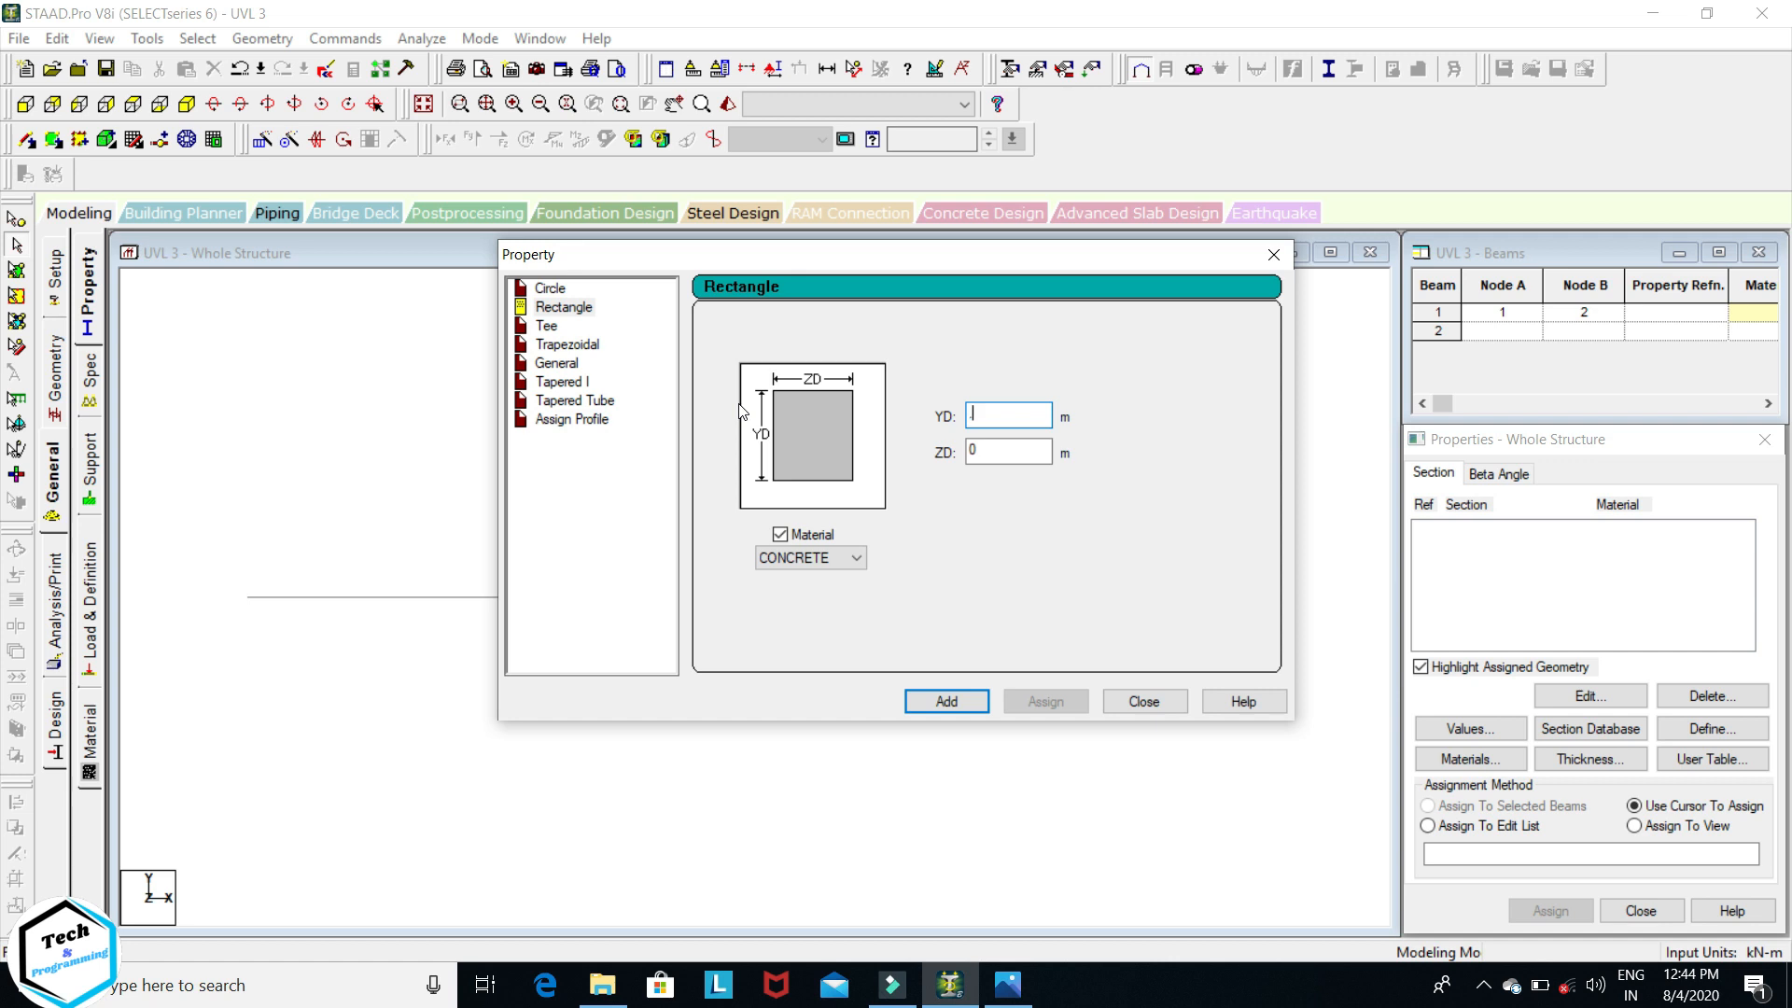
text(.45)
double_click(970, 449)
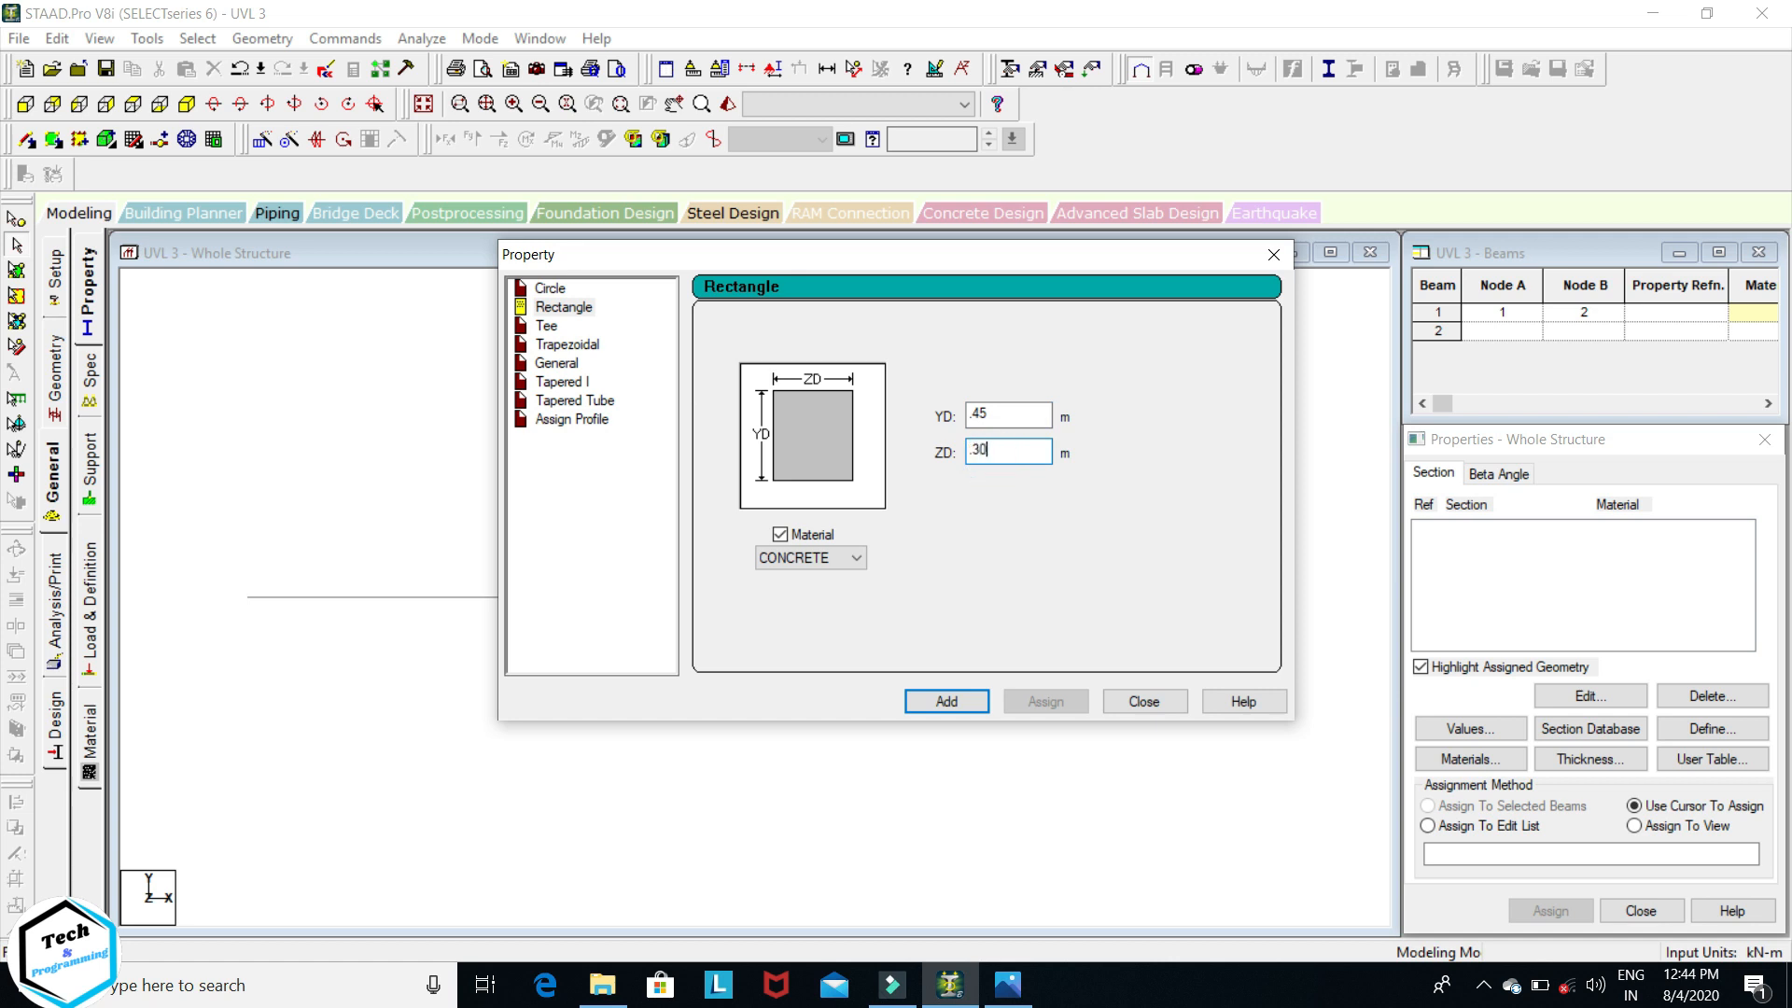
click(946, 700)
click(1144, 701)
- Assign the rectangular section to the beam using the Assign To View method
click(1634, 825)
click(1550, 911)
click(1629, 720)
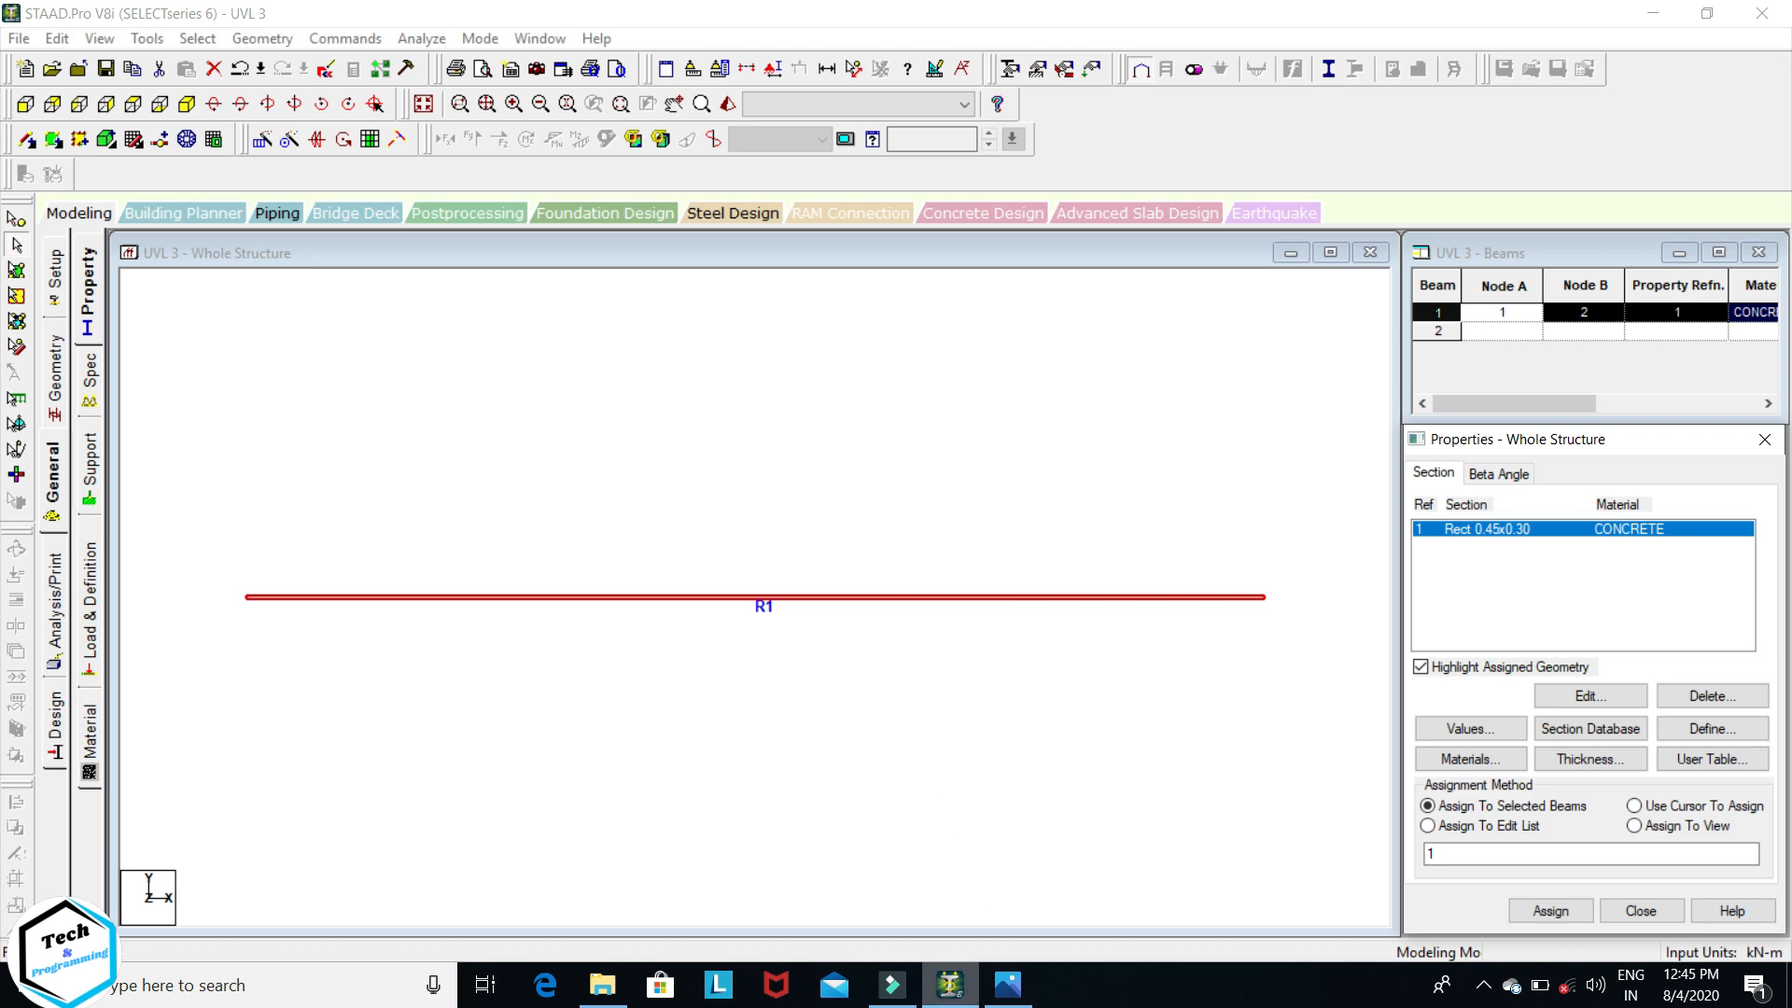
- Check the end conditions on the beam diagram in Photos, return to STAAD.Pro, and create a fixed support
click(1008, 984)
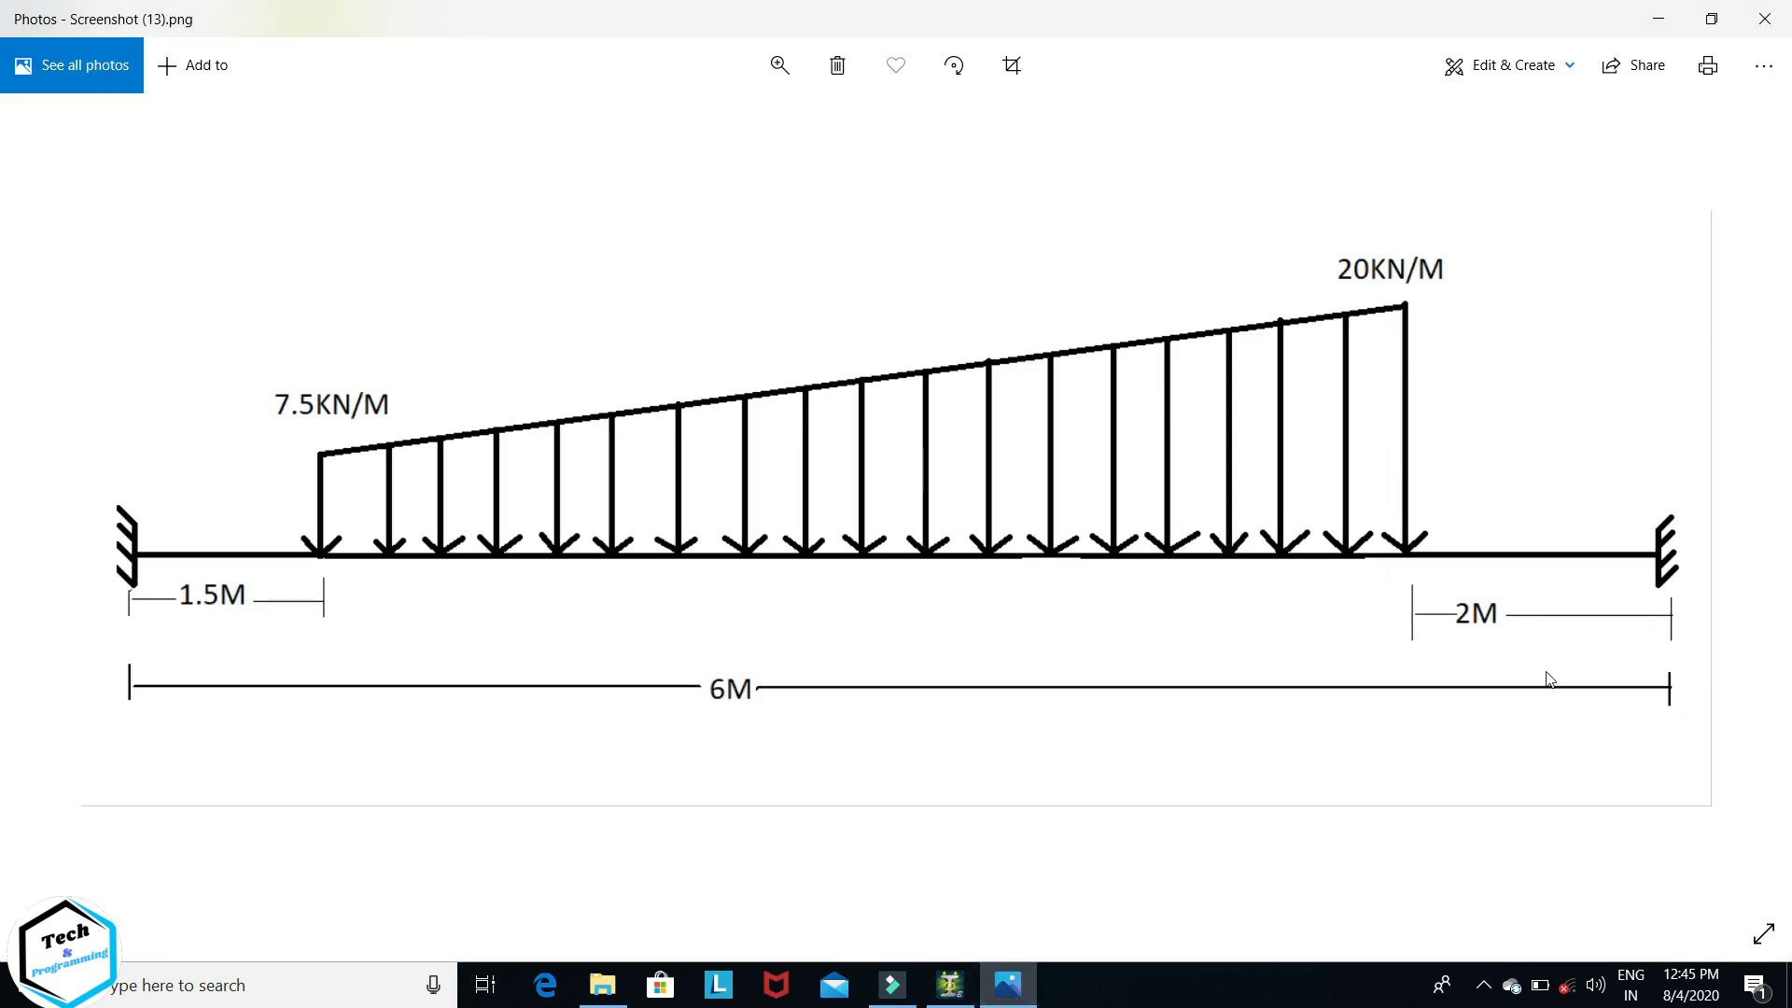
click(949, 991)
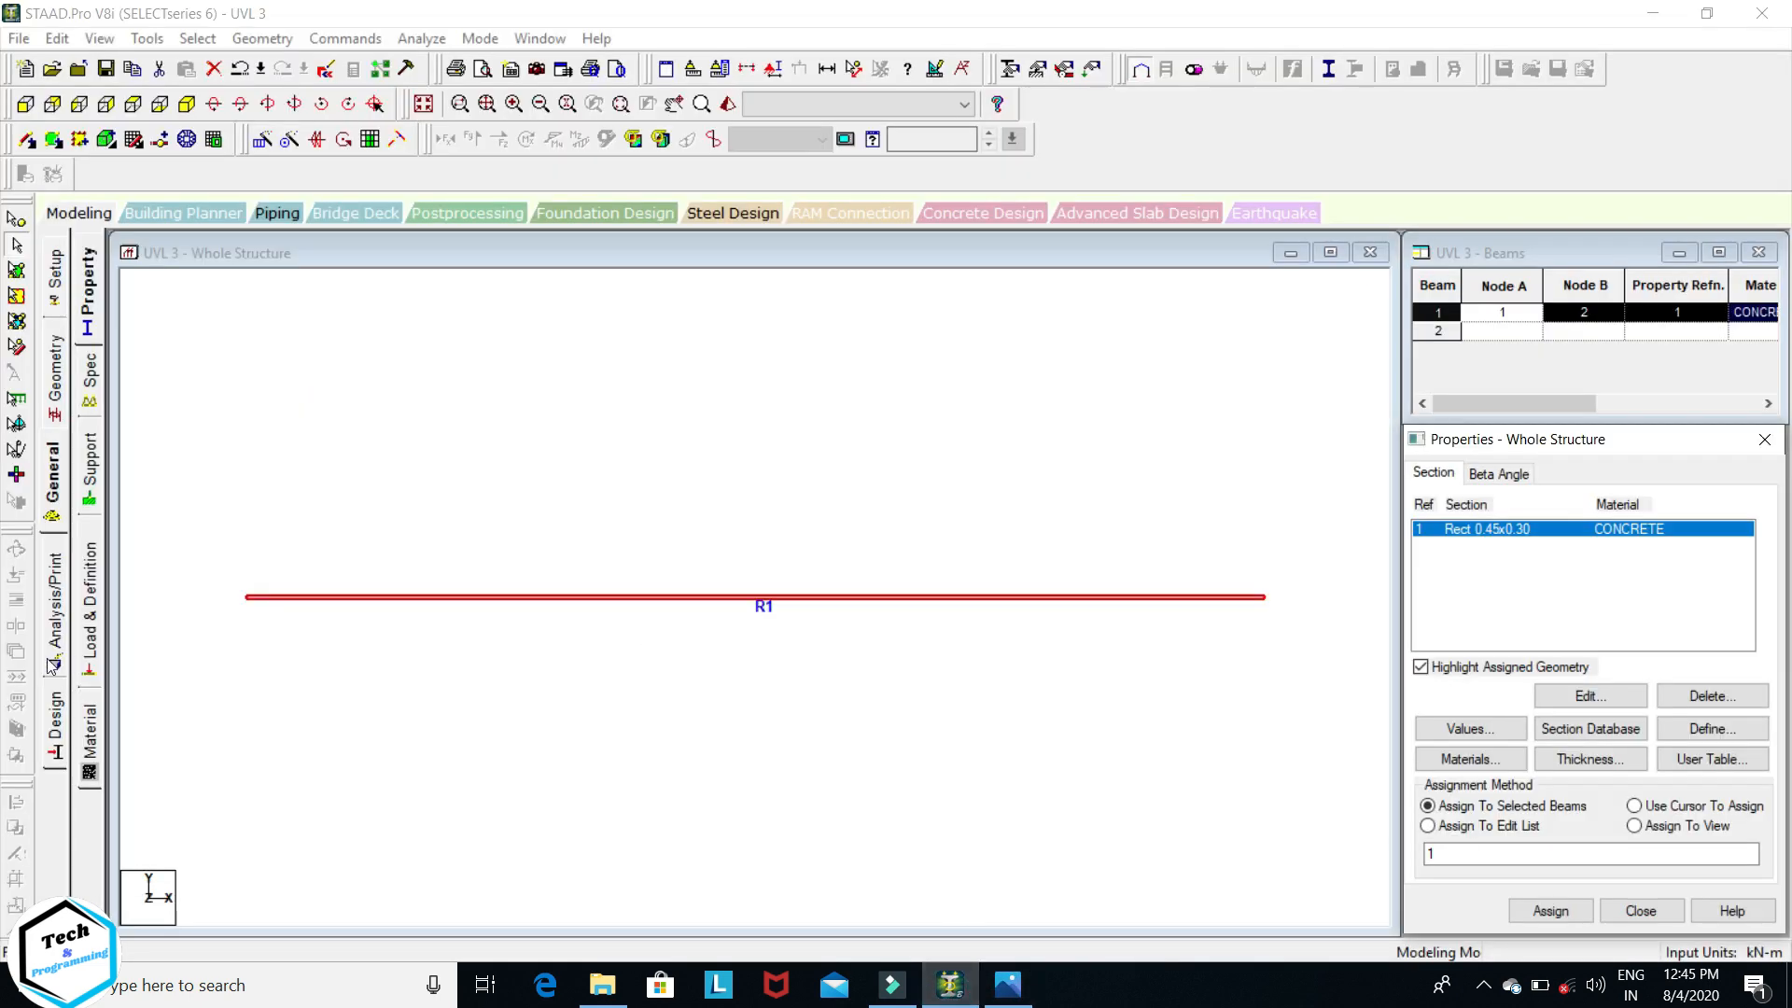
click(89, 463)
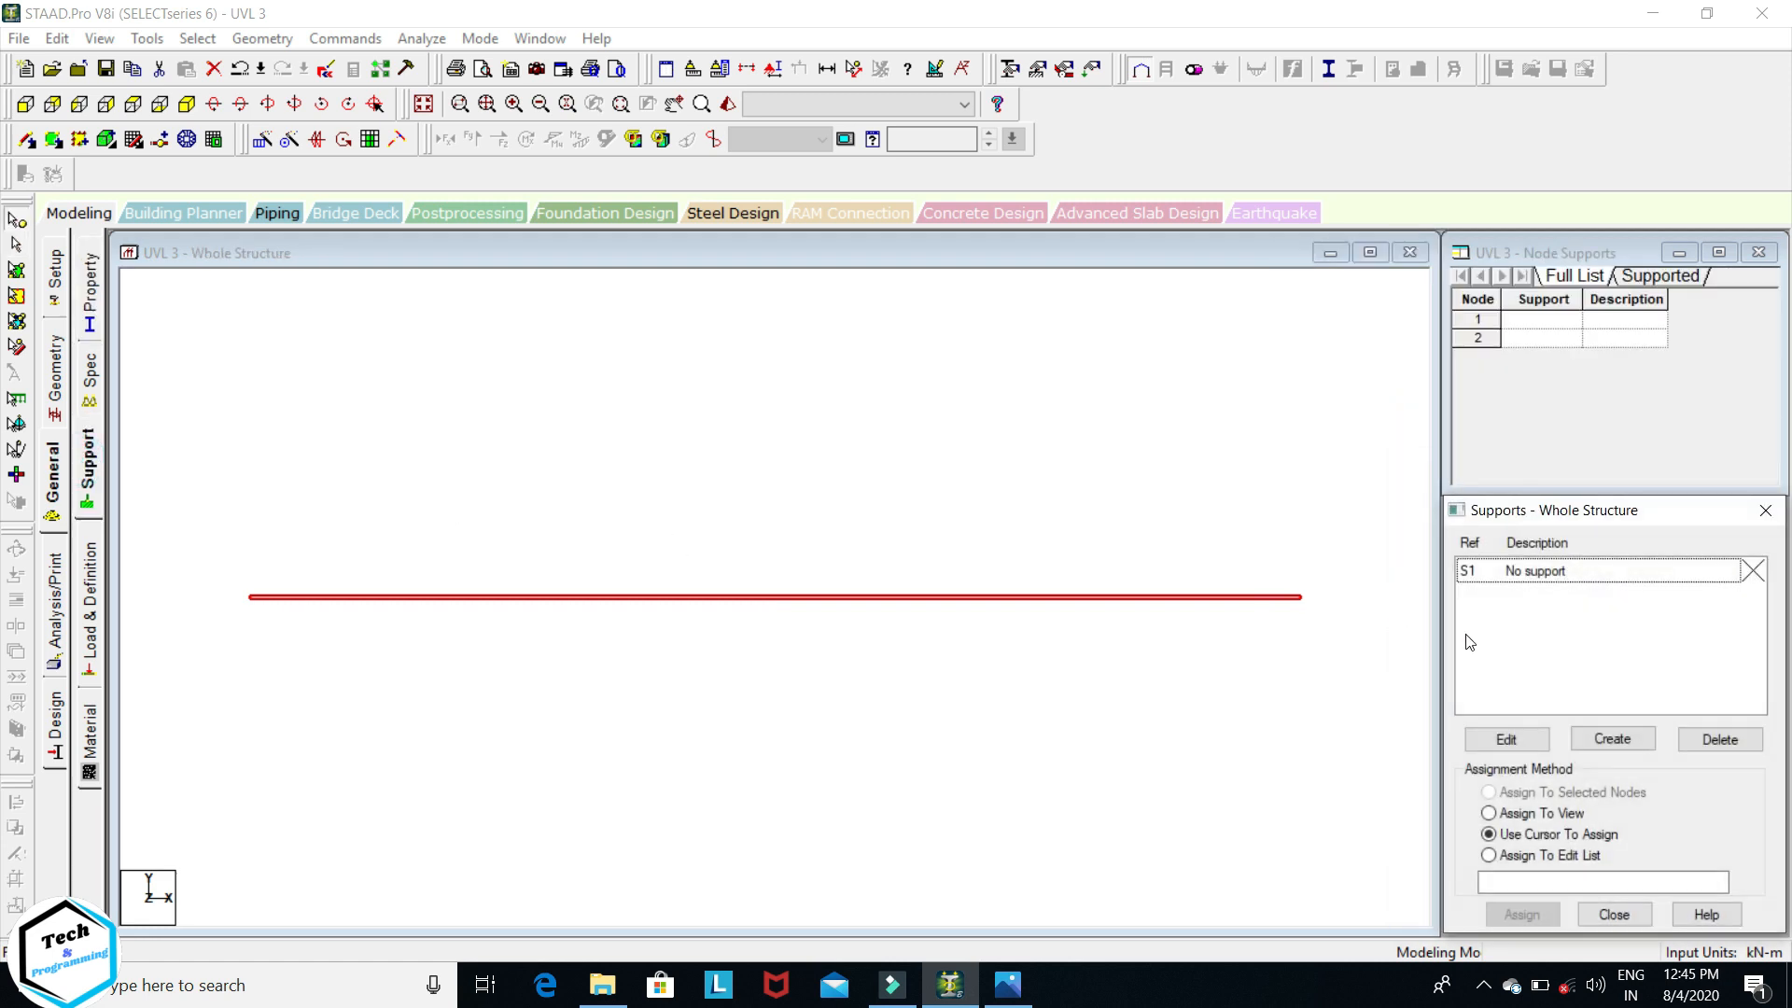
click(1601, 732)
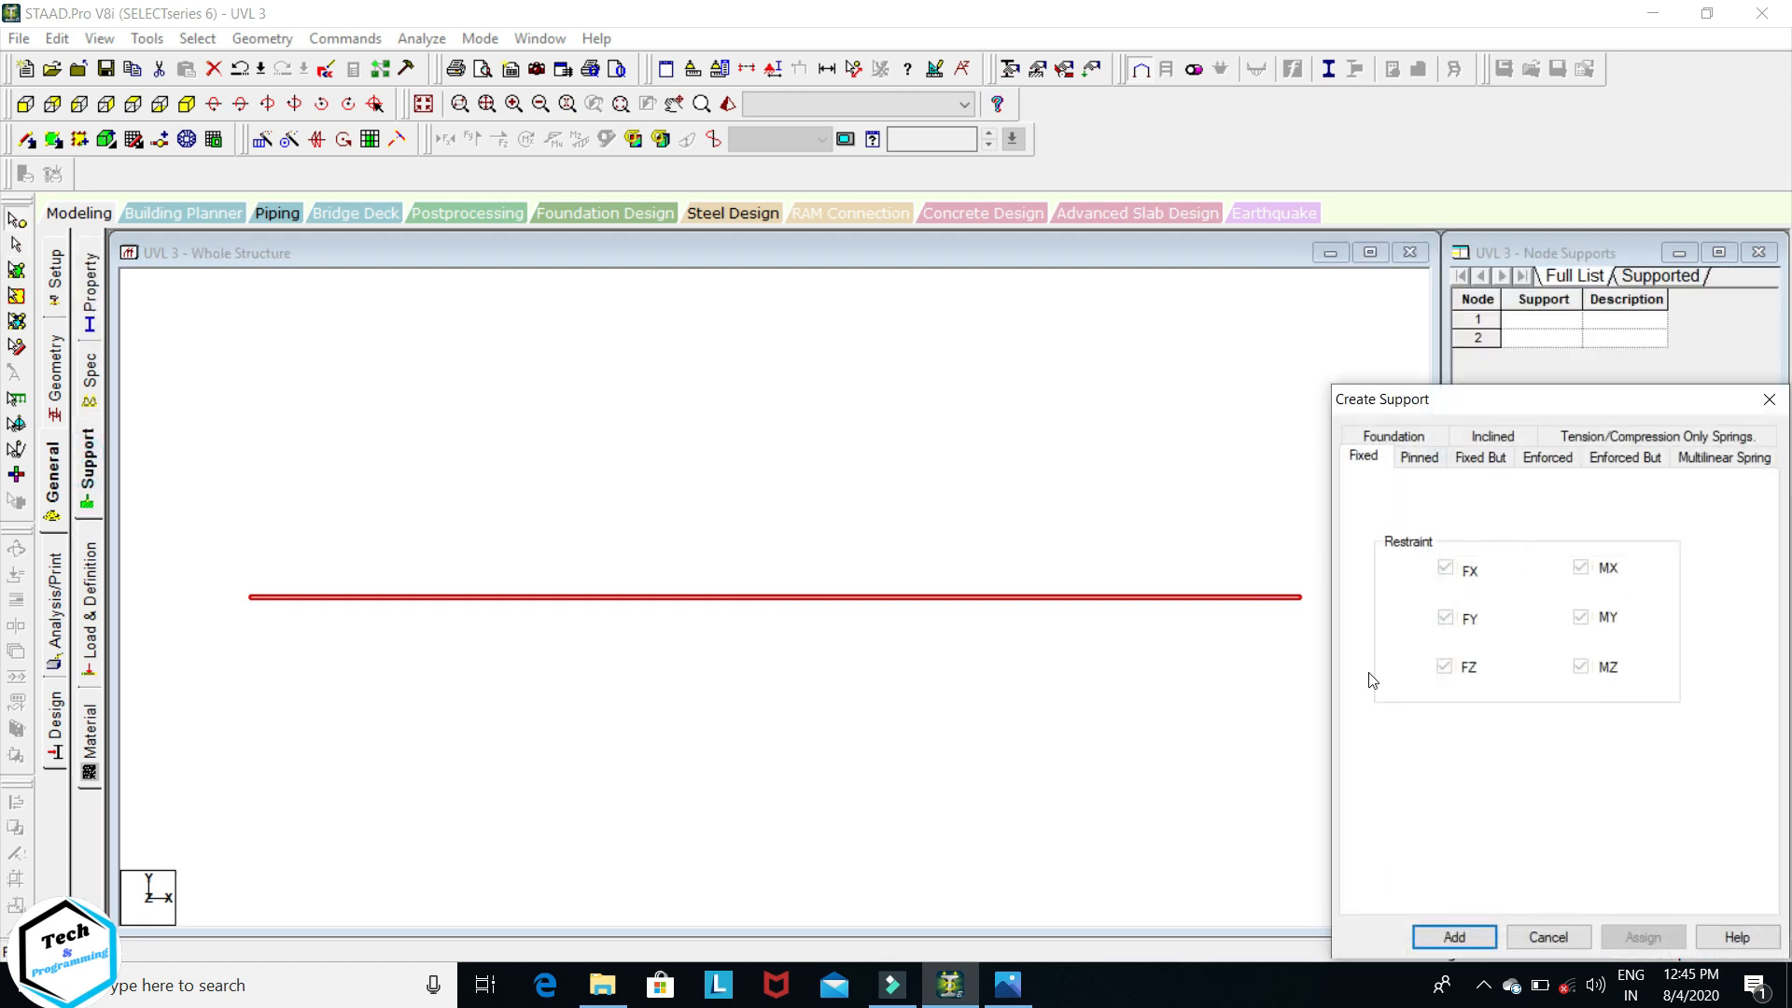
click(1456, 935)
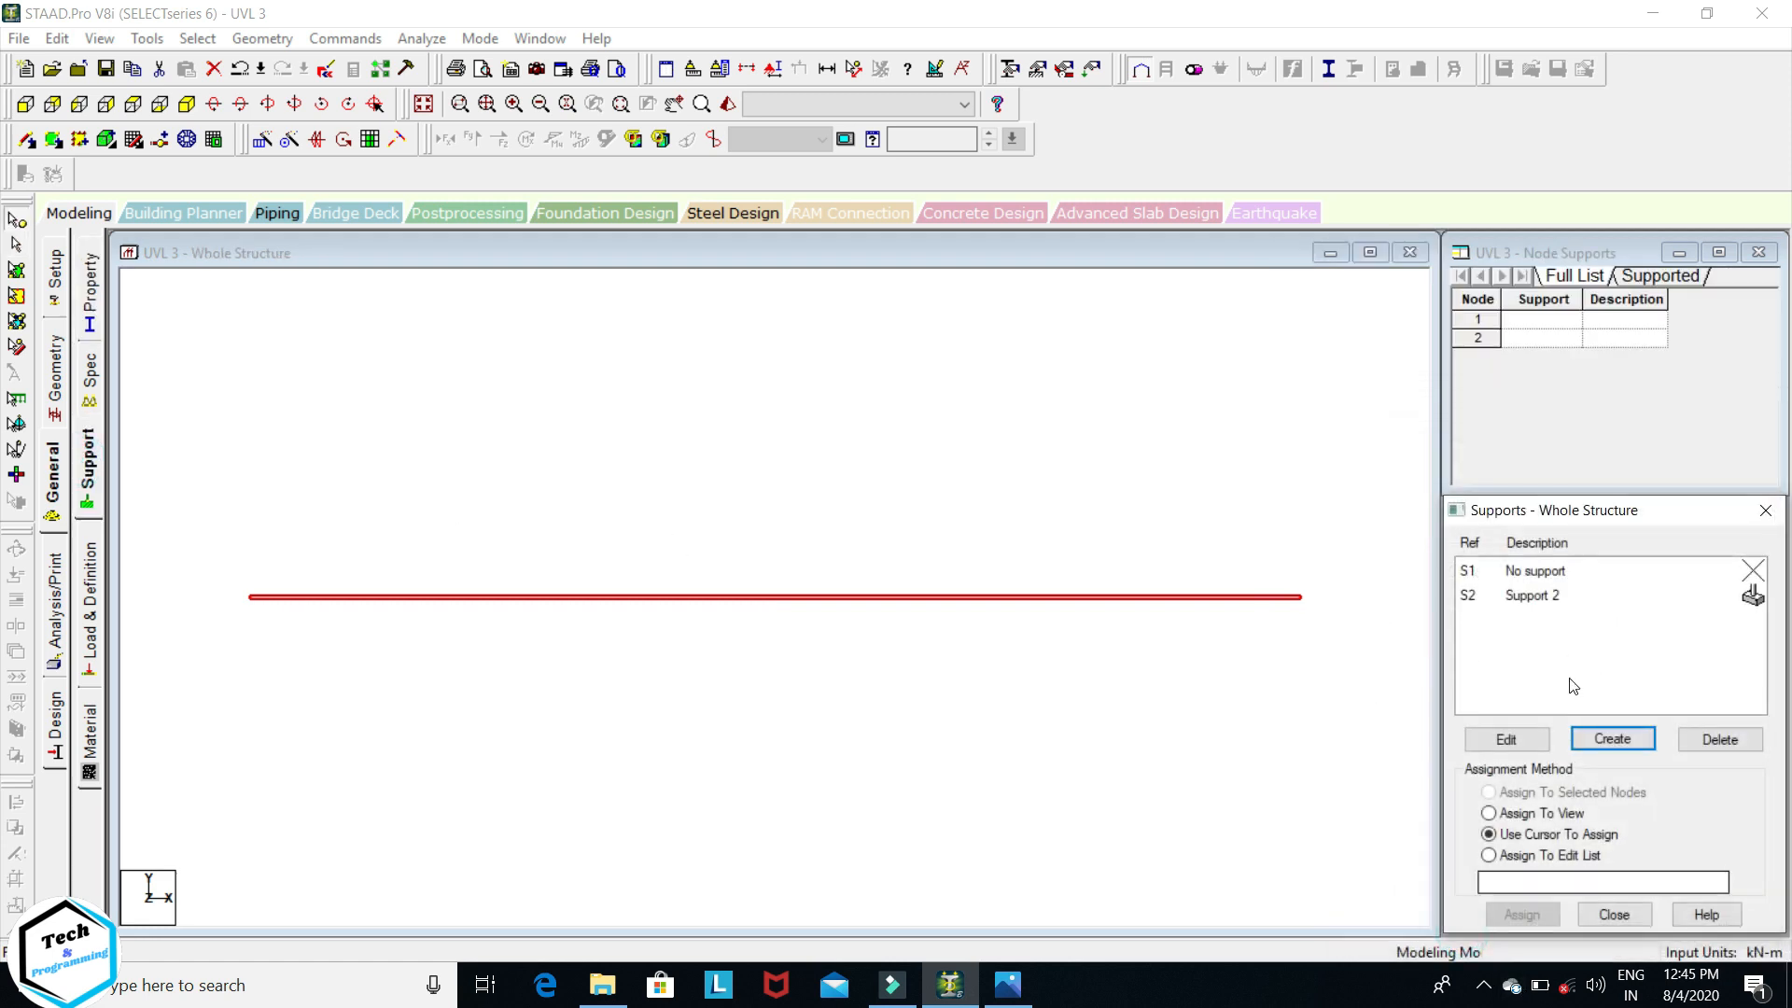
- Assign the fixed support to both end nodes of the beam using the cursor
click(1528, 597)
click(1517, 917)
click(1299, 598)
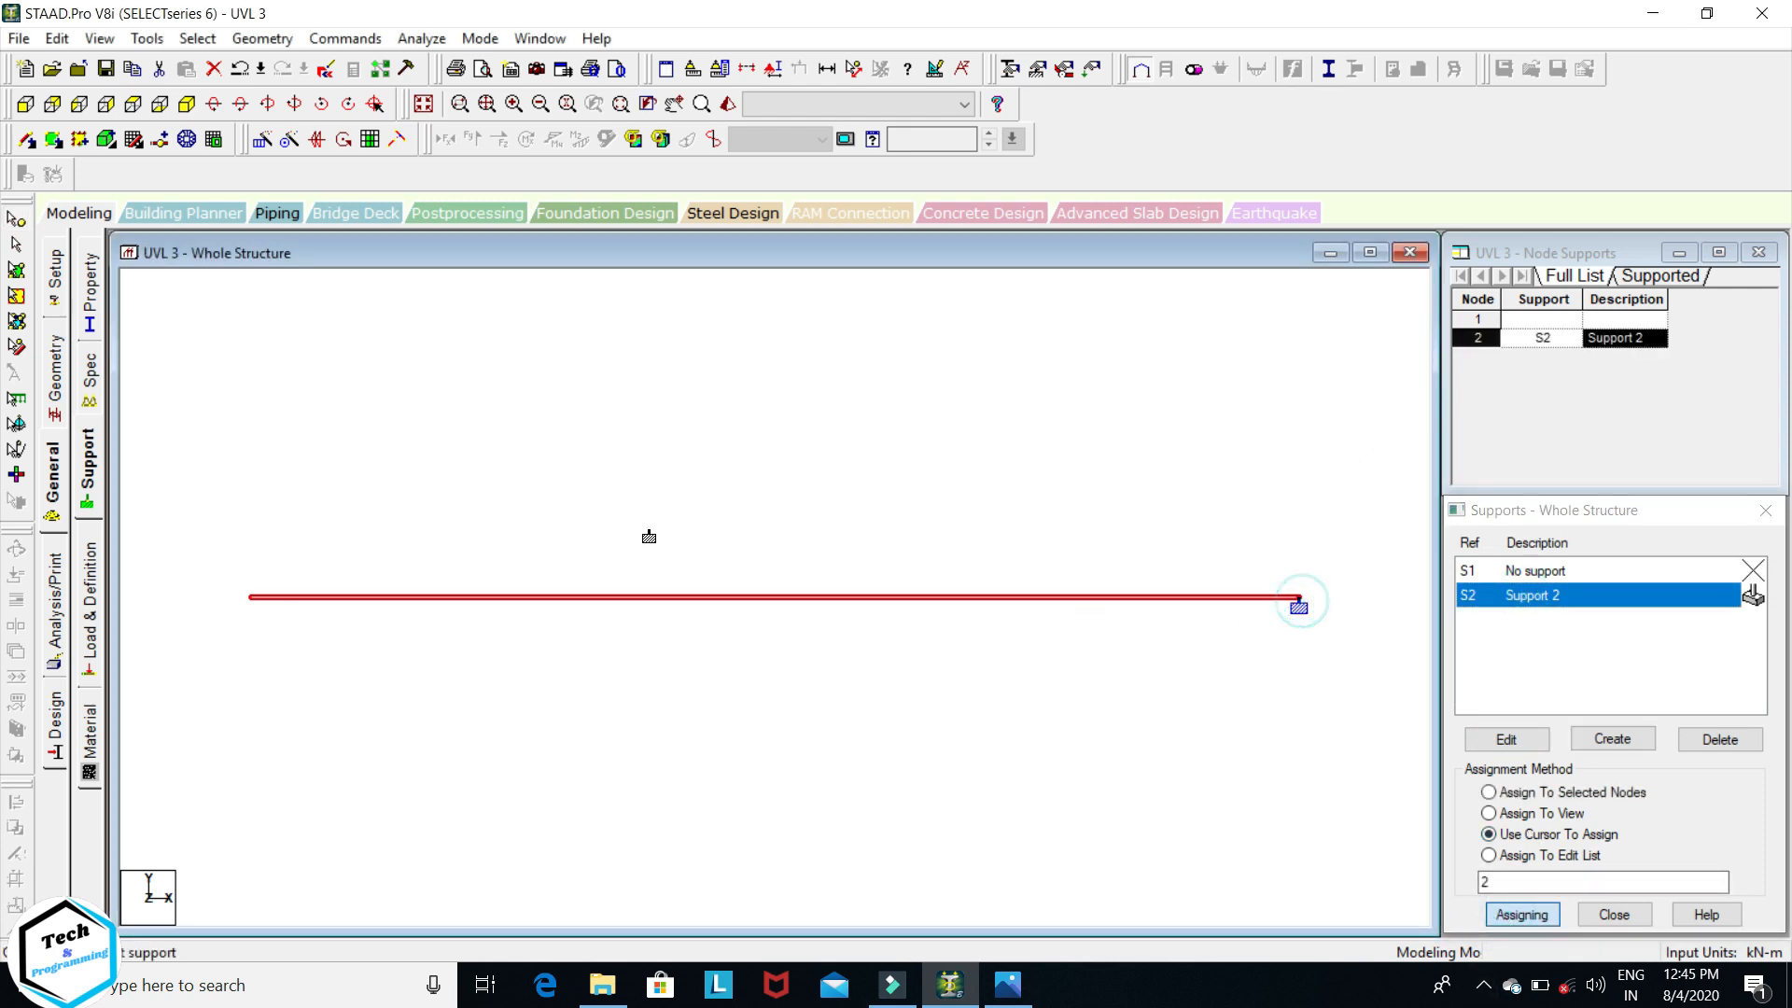
click(249, 597)
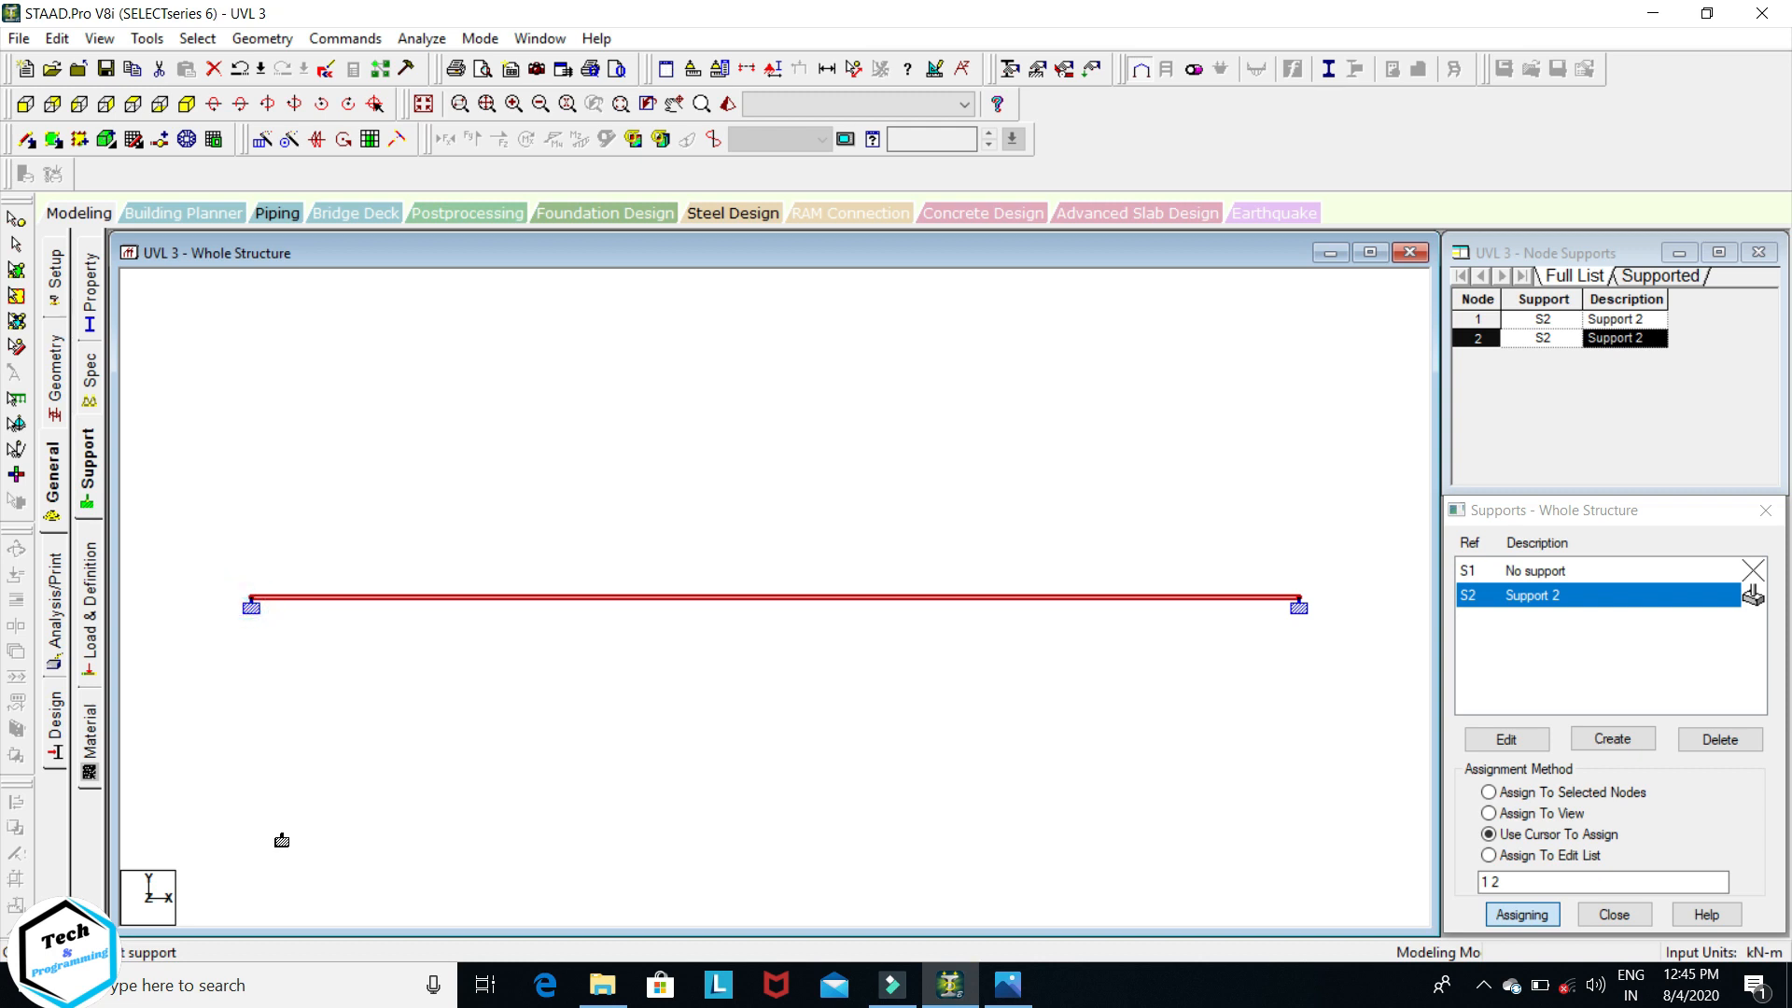
- Add a primary load case of type Dead titled LOAD CASE 1
click(99, 606)
click(1521, 291)
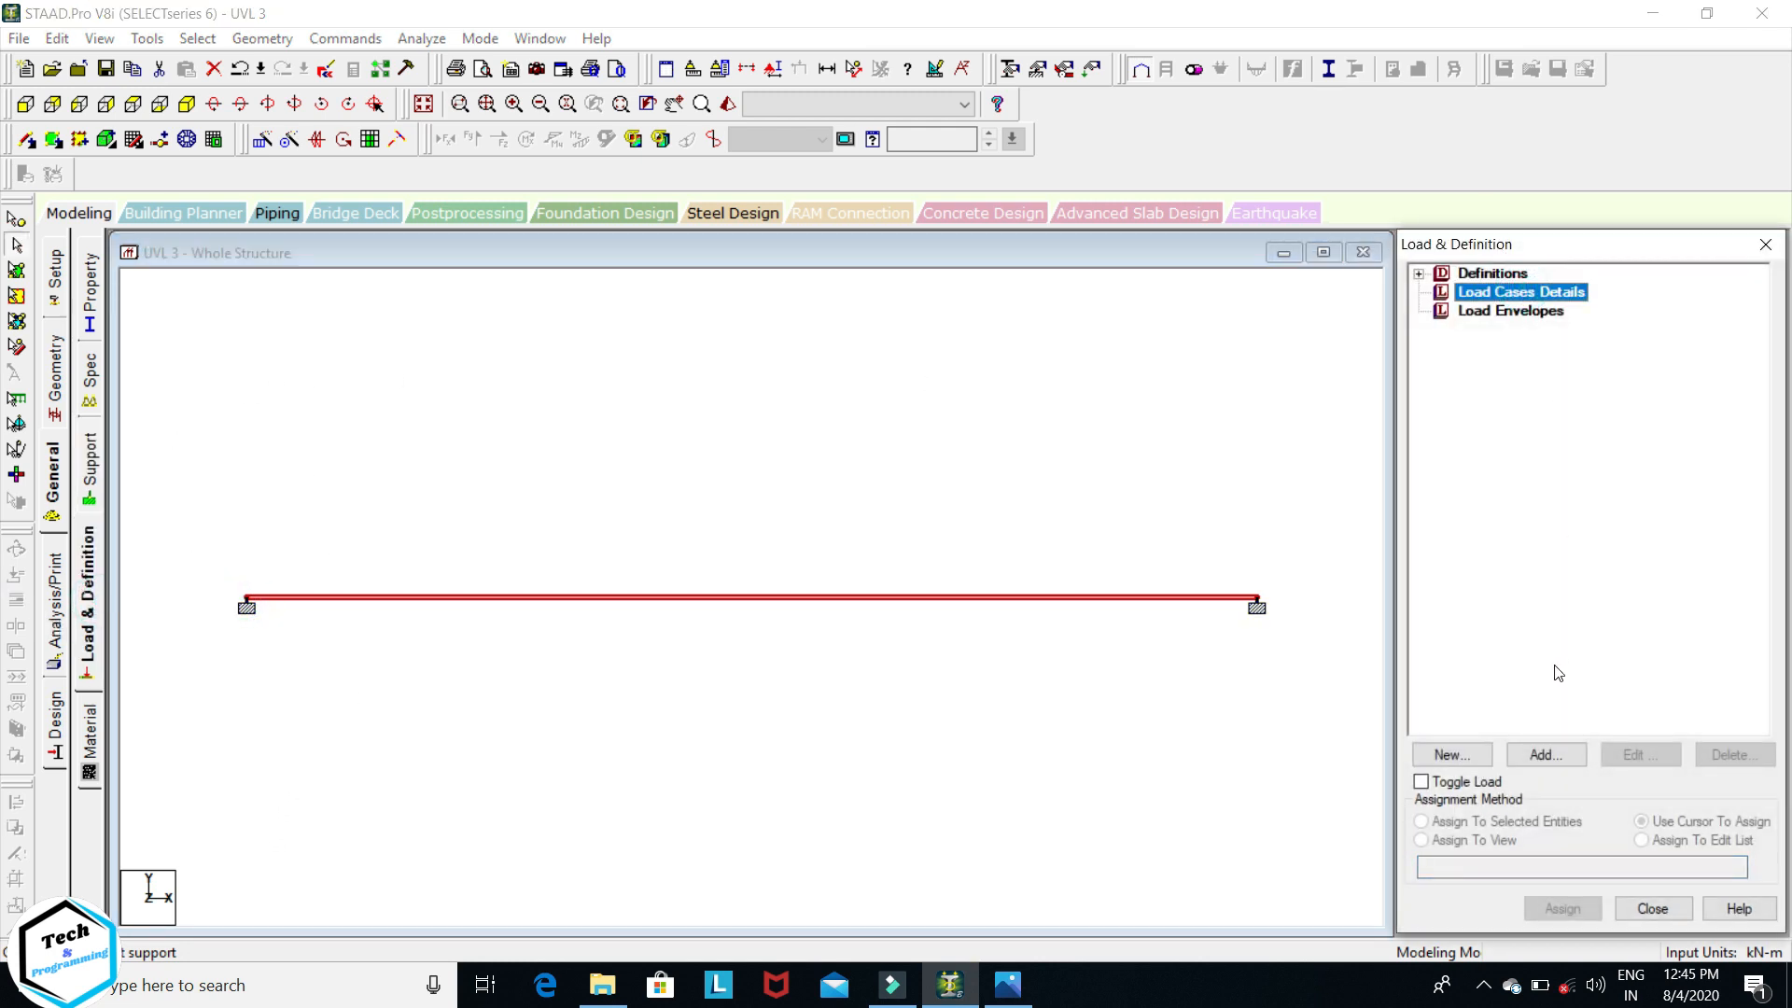
click(1549, 754)
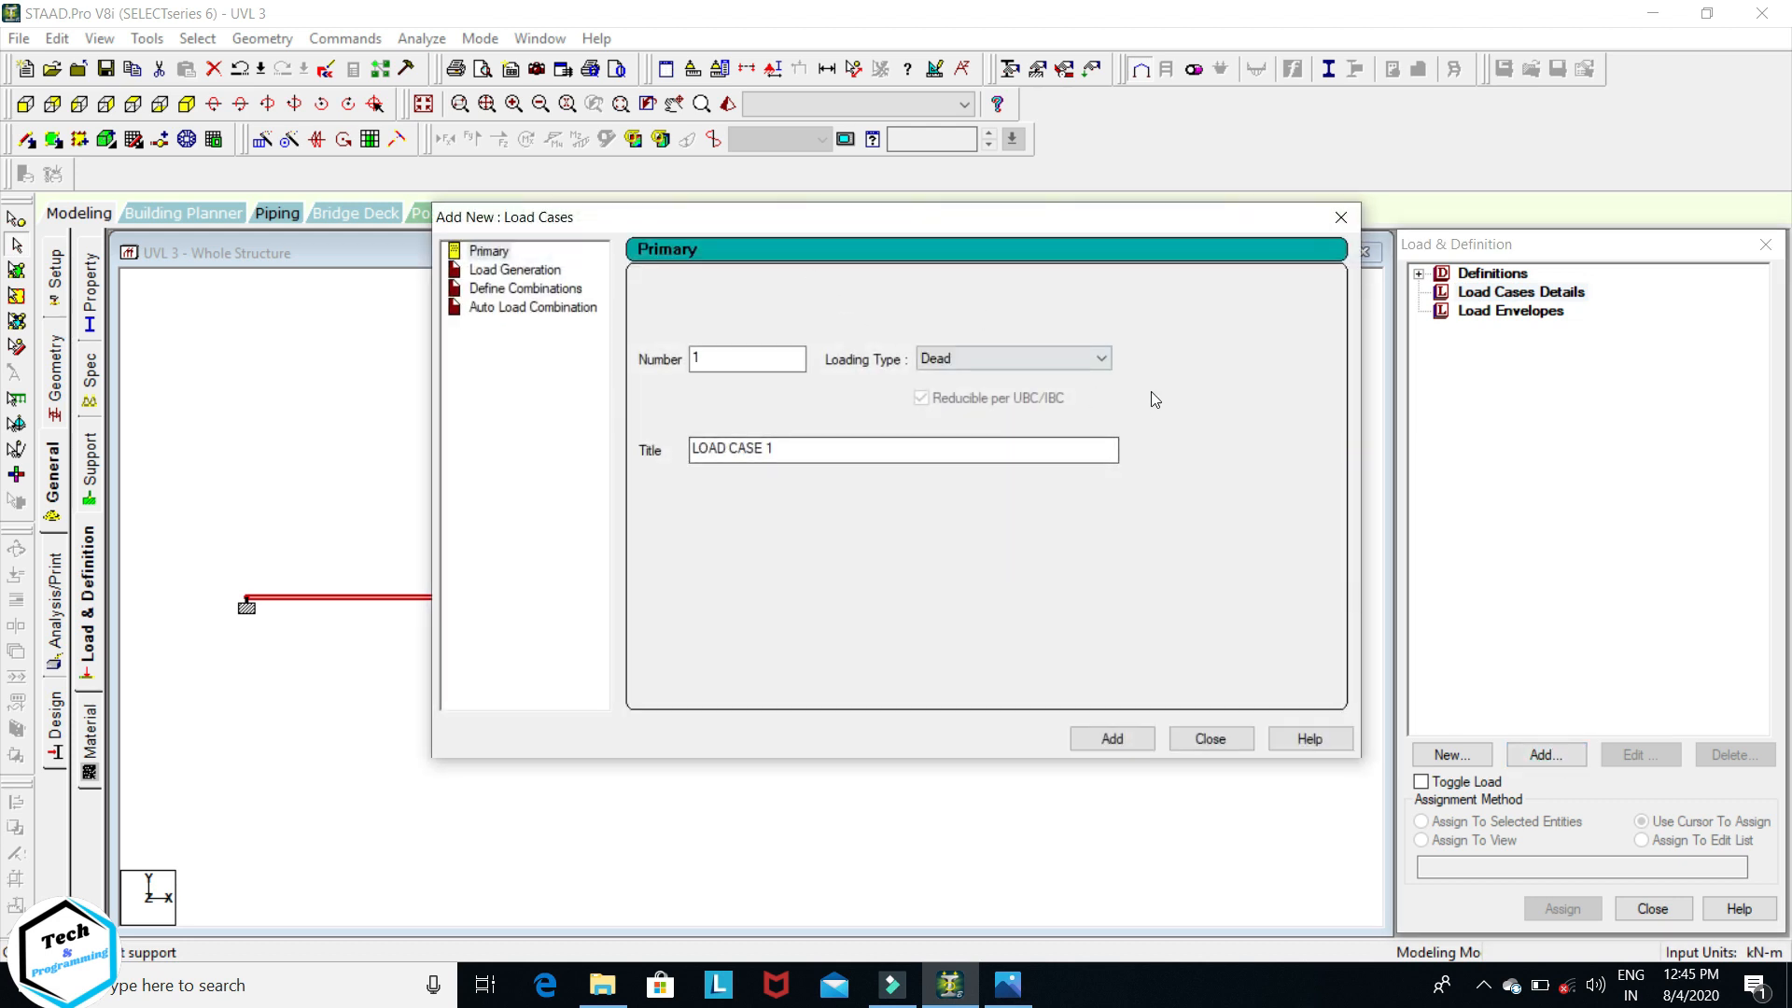
click(1120, 741)
click(1211, 738)
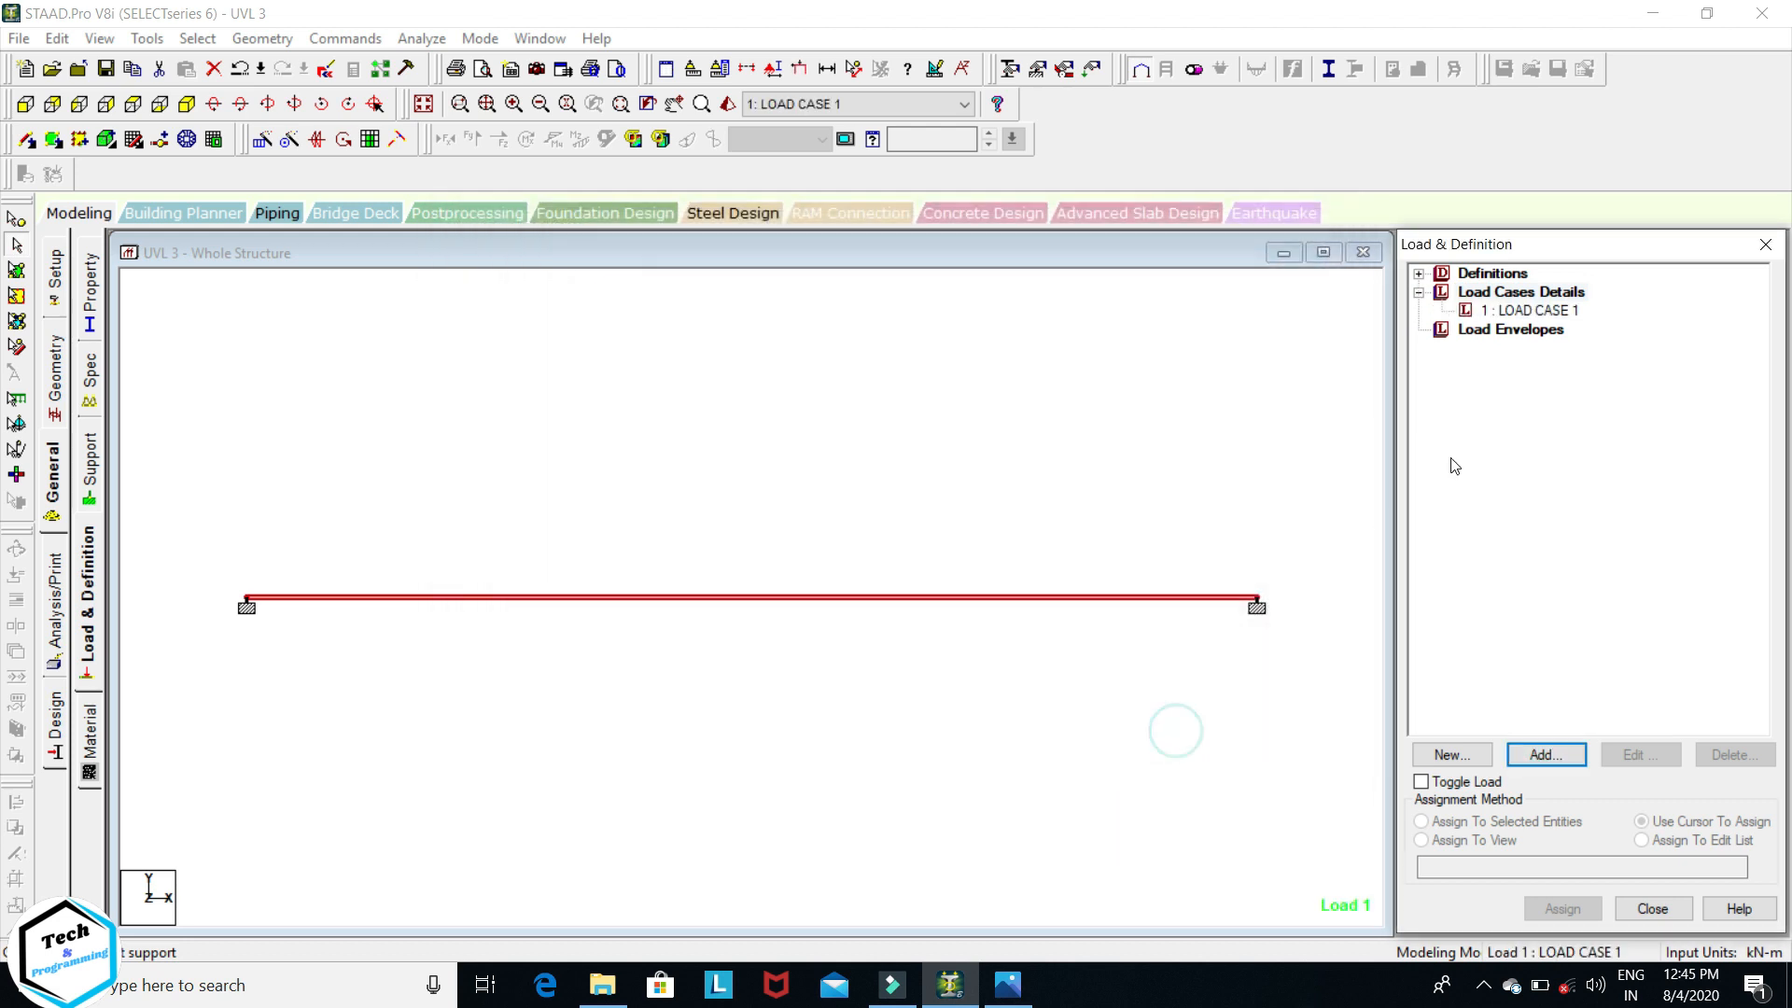
- Add a selfweight load in the Y direction with factor -1 to LOAD CASE 1
click(1575, 310)
click(1546, 754)
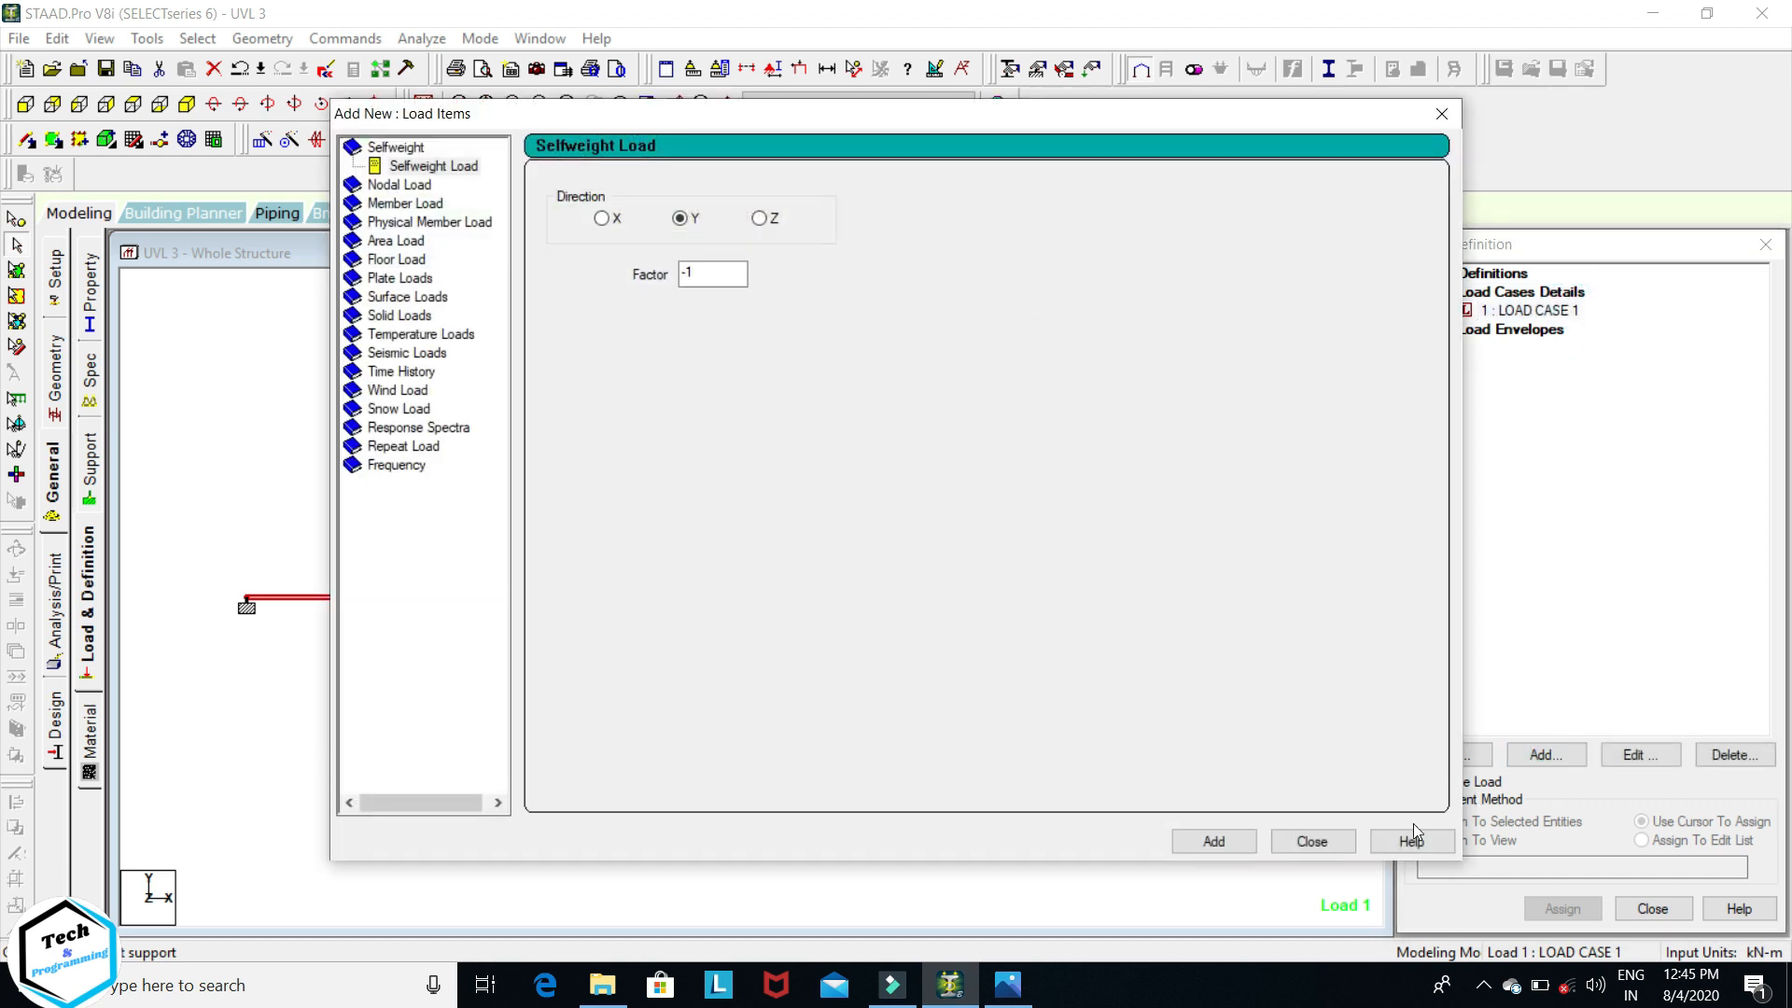
click(1213, 840)
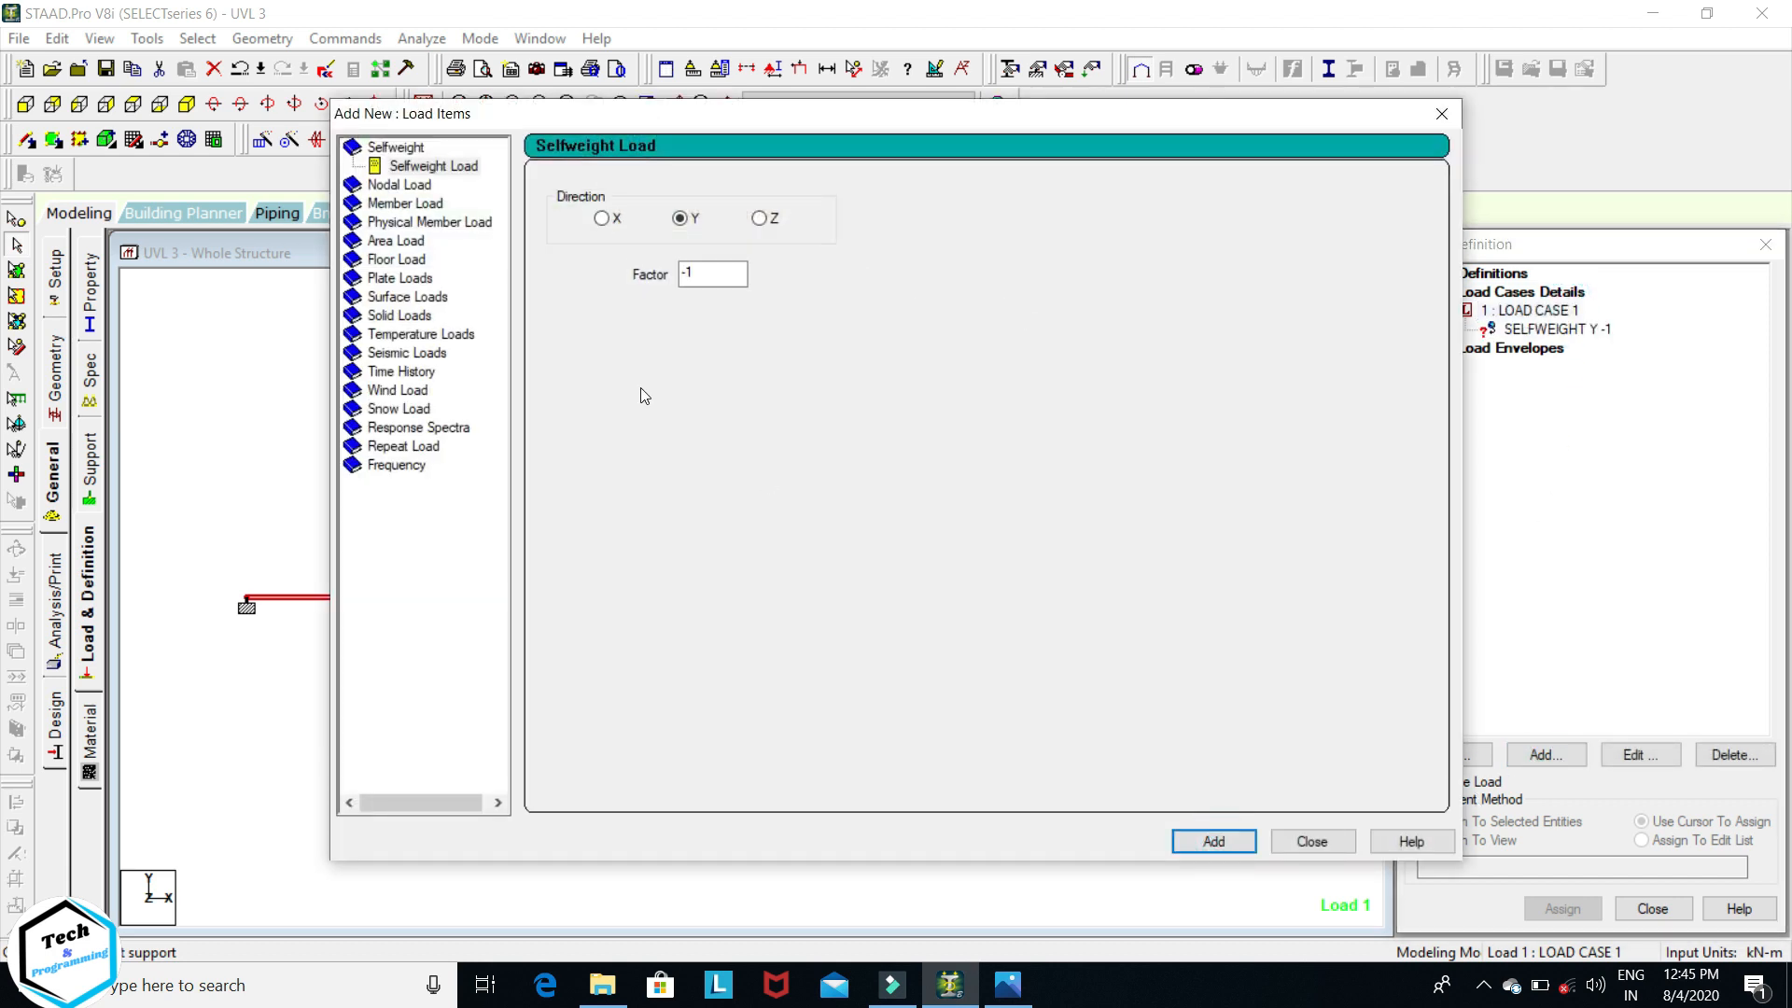
- Set up a trapezoidal member load in GY with W1 -7.5 kN/m and d1 1.5 m, consulting the diagram in Photos
click(426, 205)
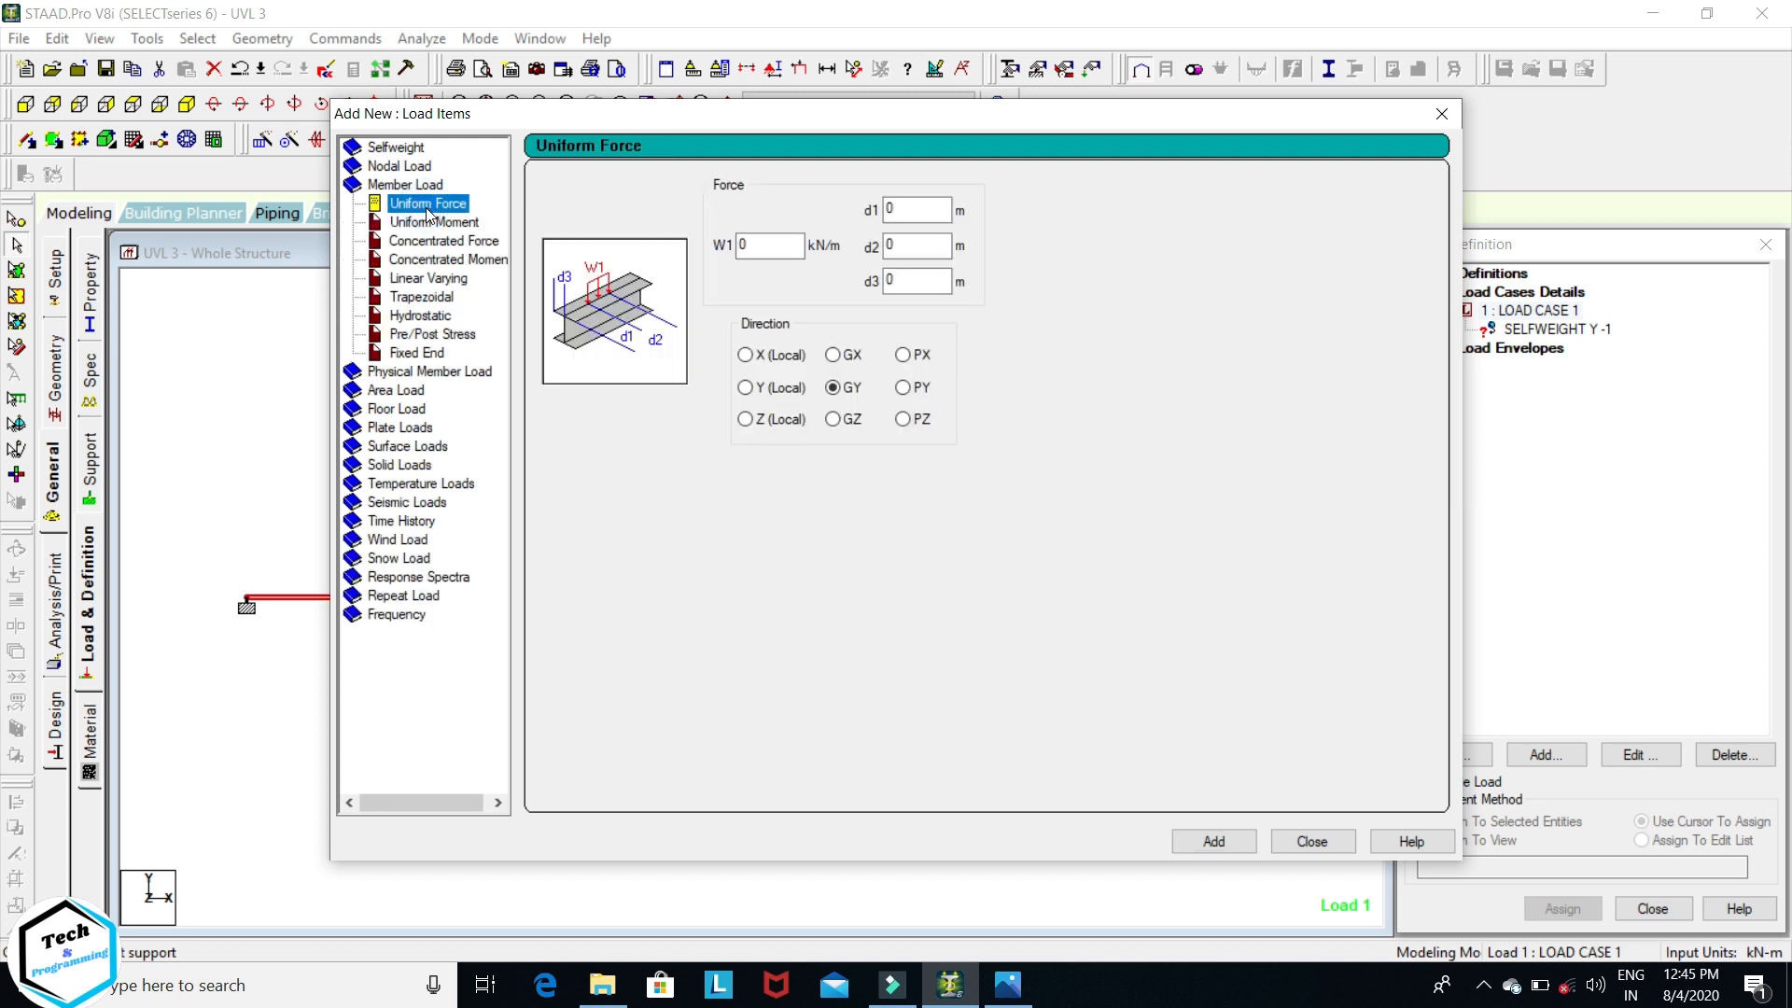
click(427, 280)
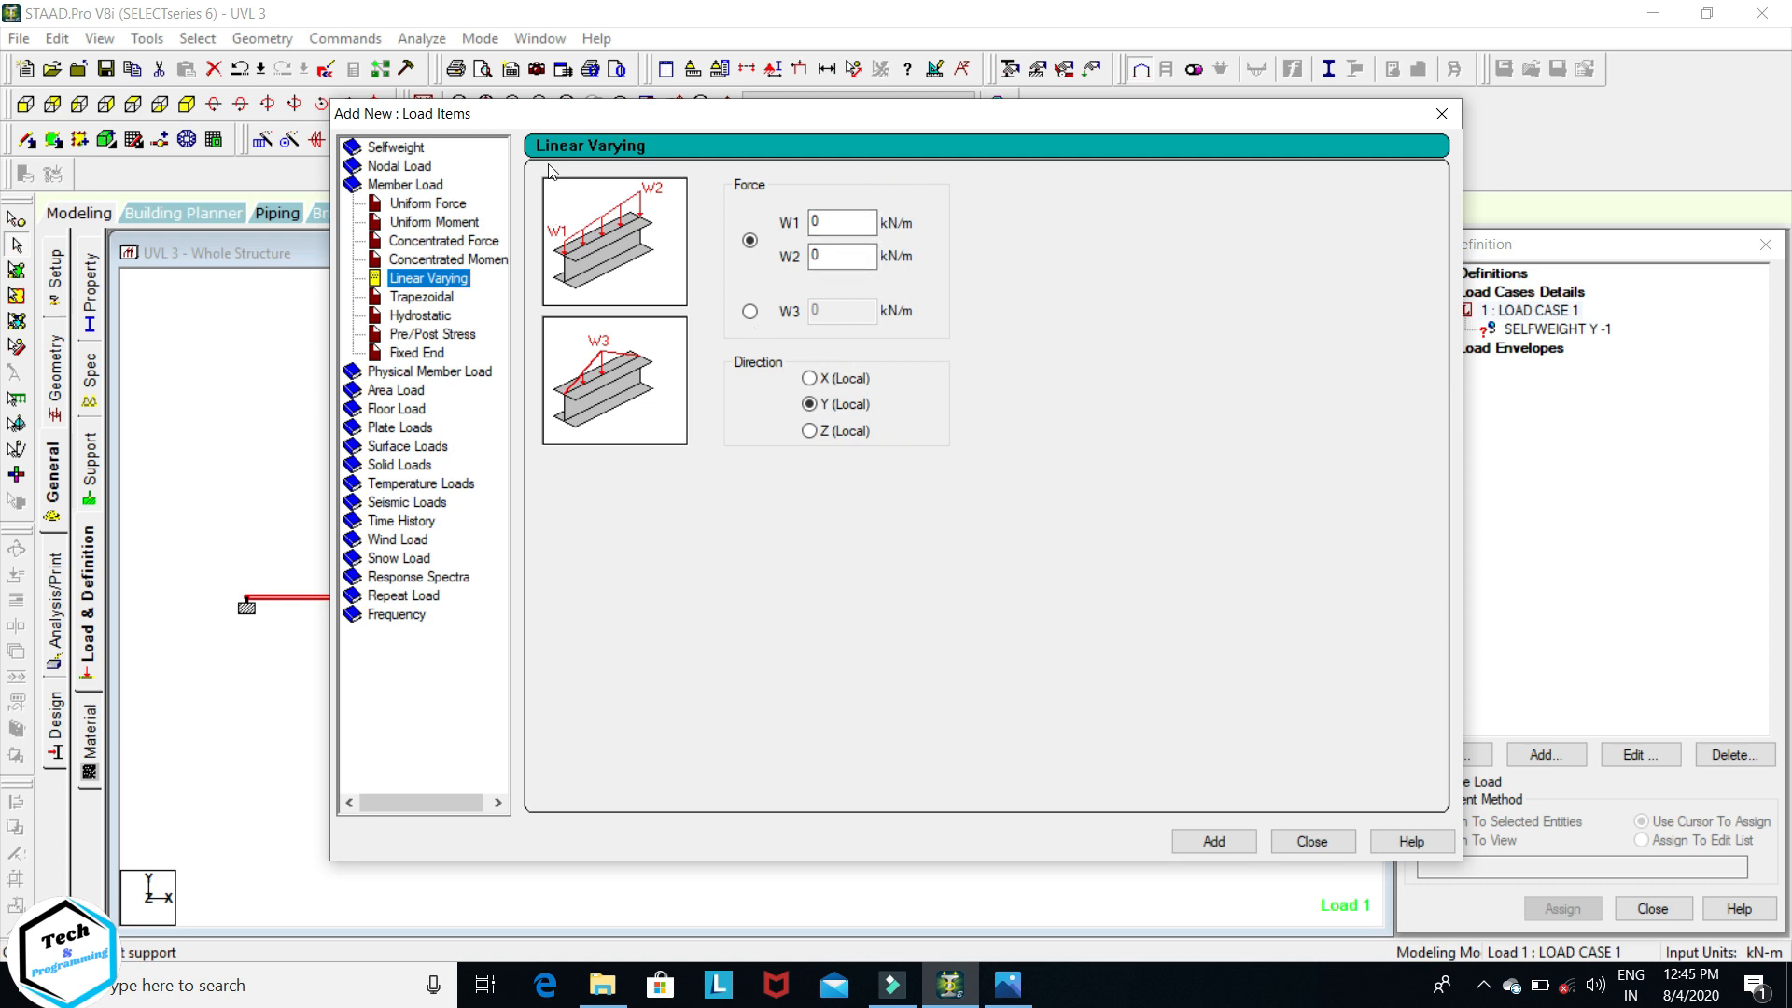
click(411, 299)
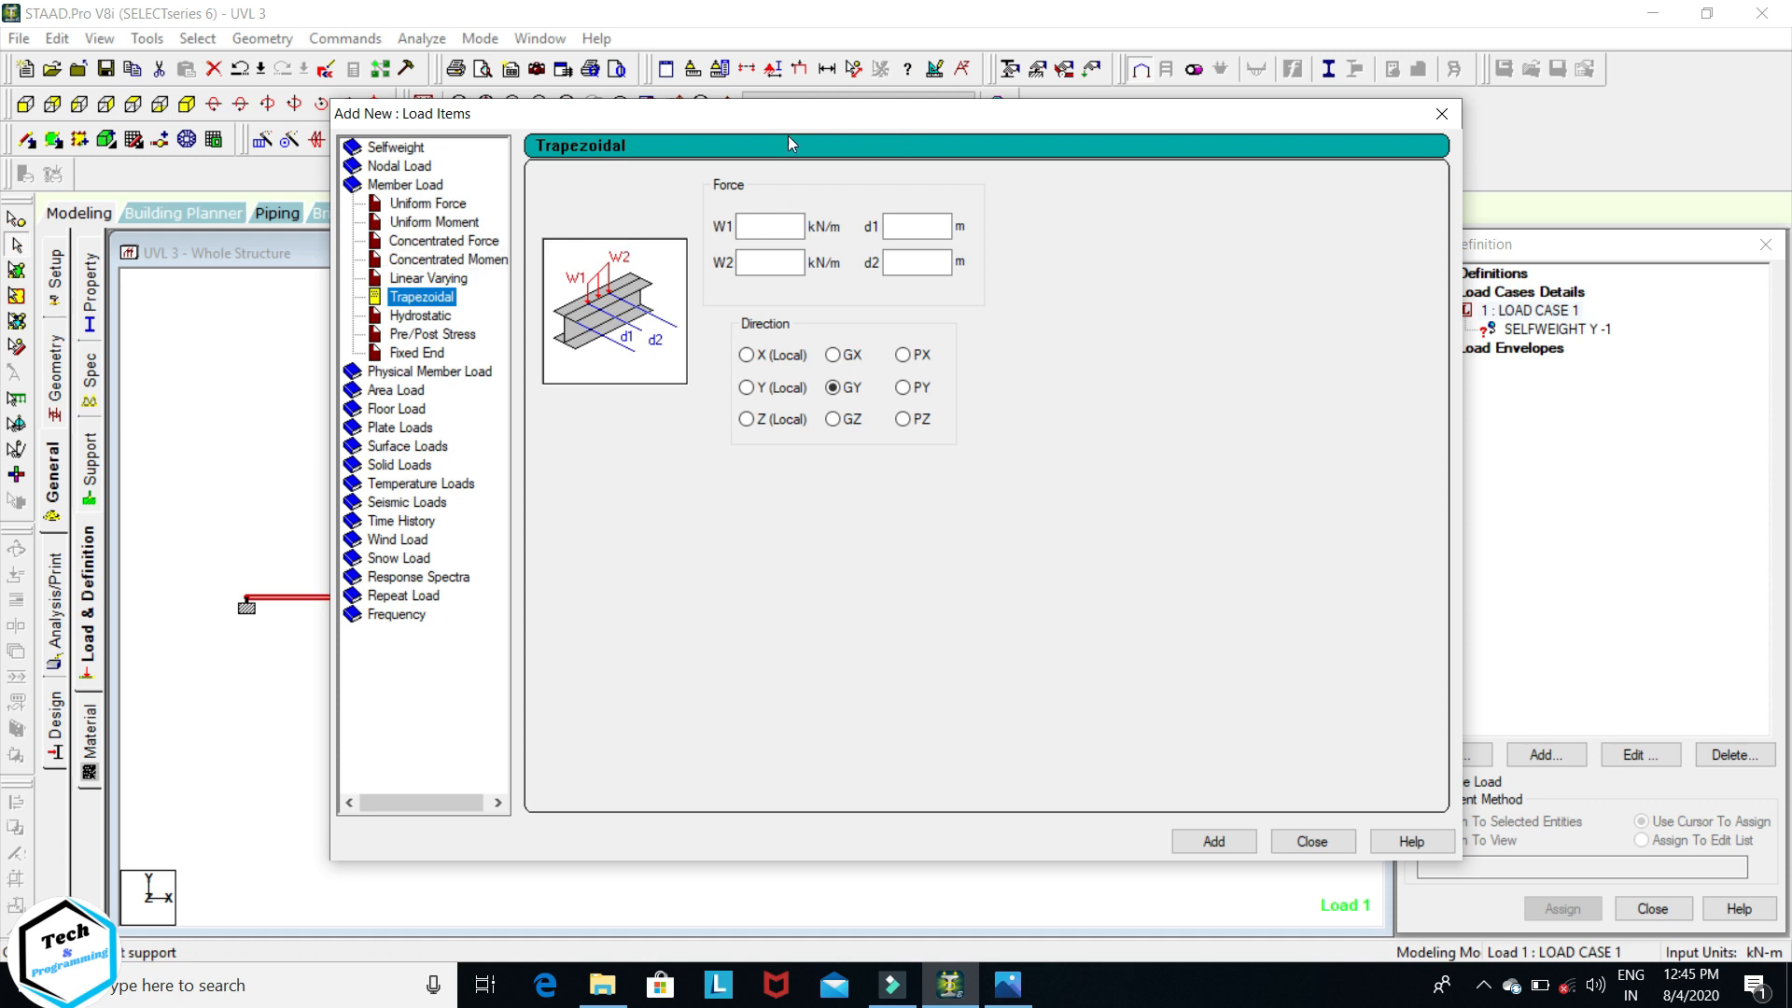
click(765, 266)
click(1007, 985)
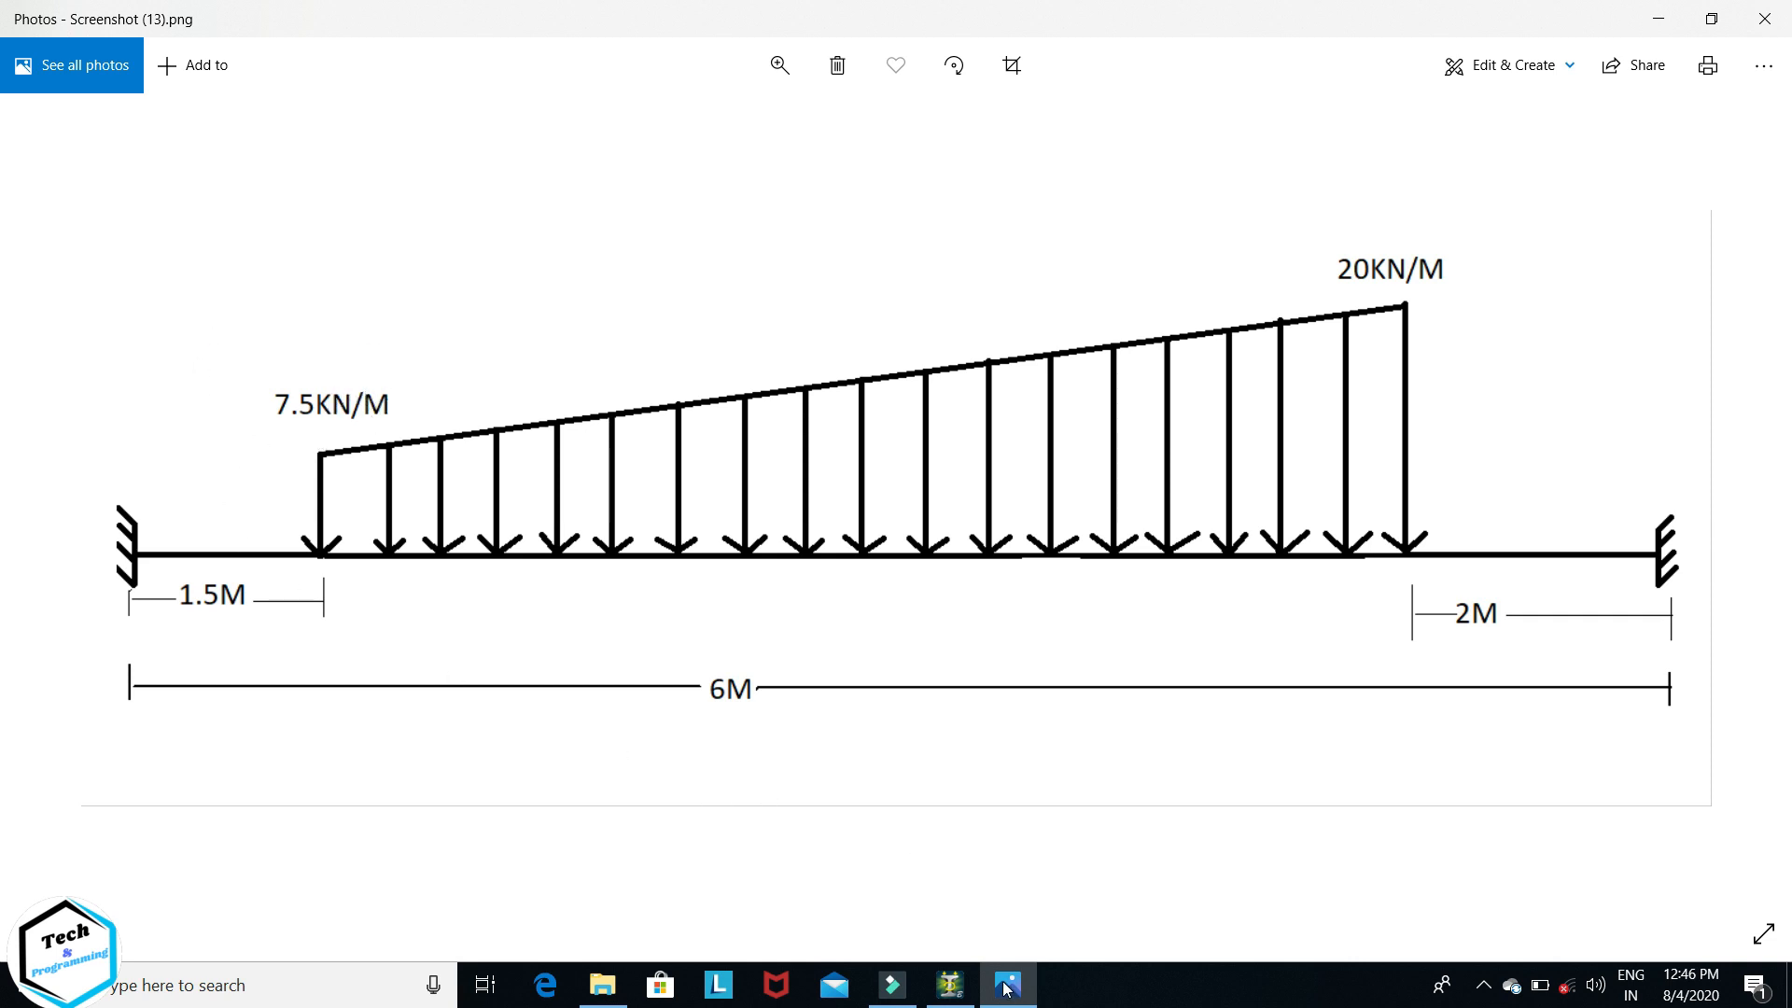
click(949, 985)
click(758, 233)
text(-7.5)
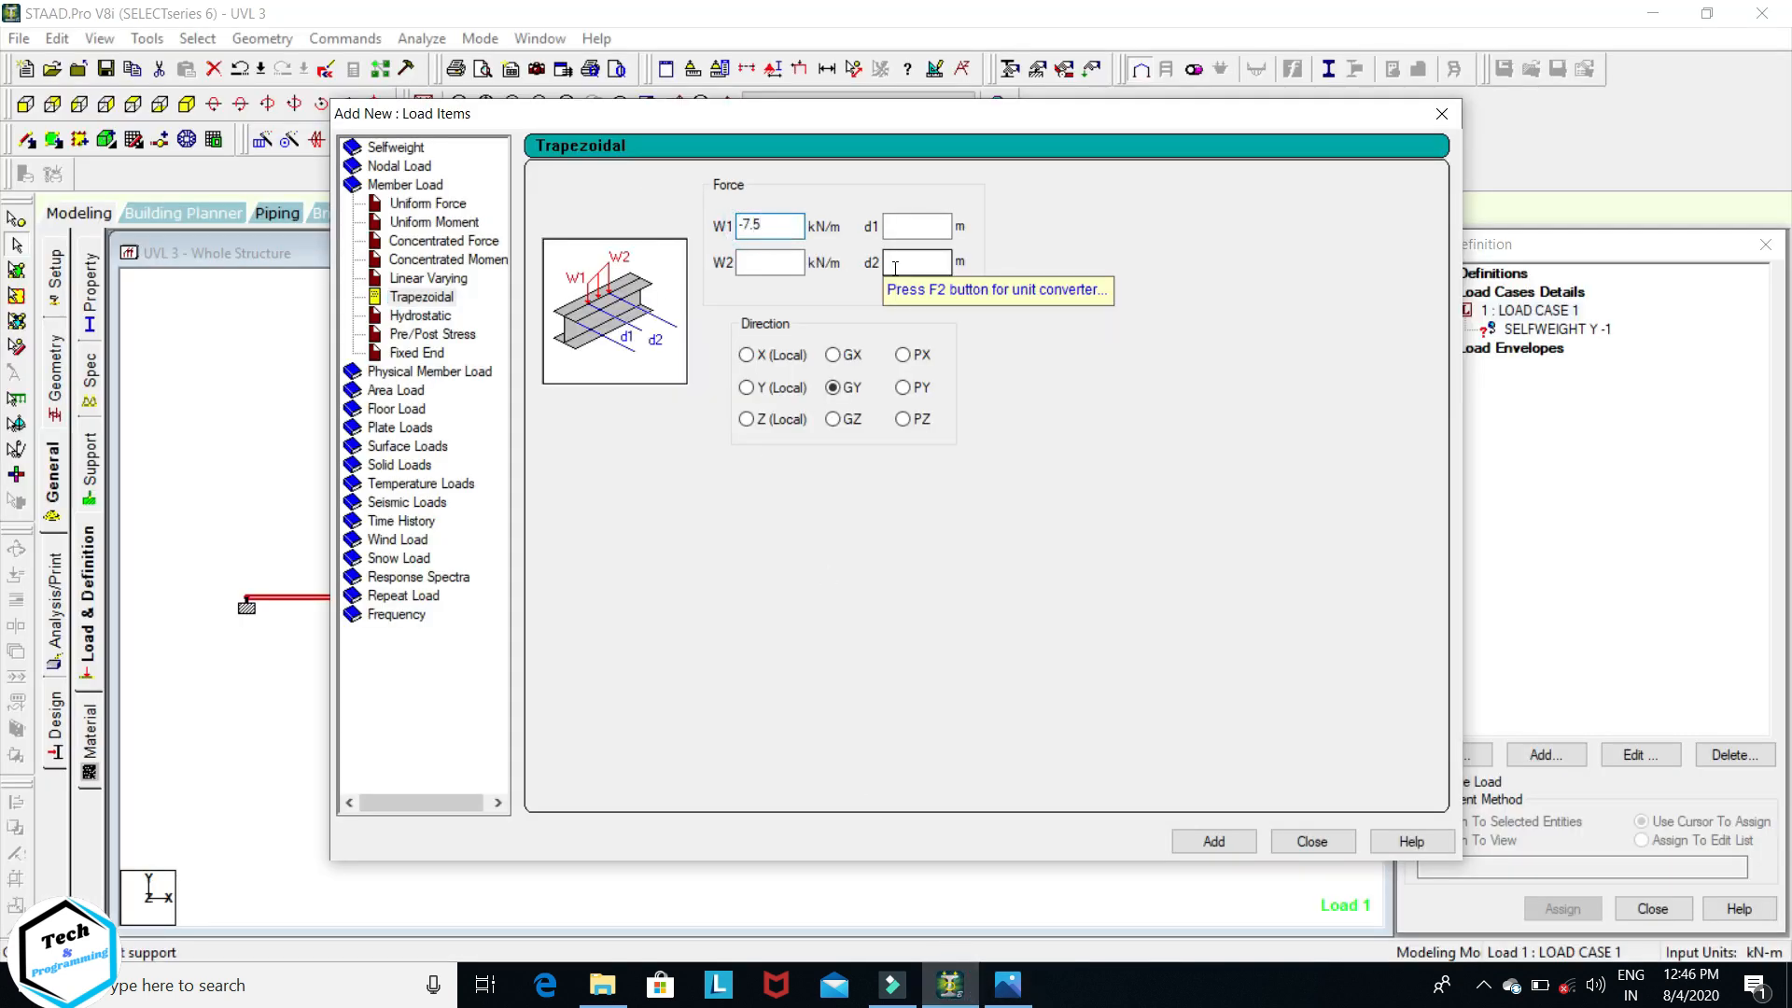
click(913, 226)
text(1.5)
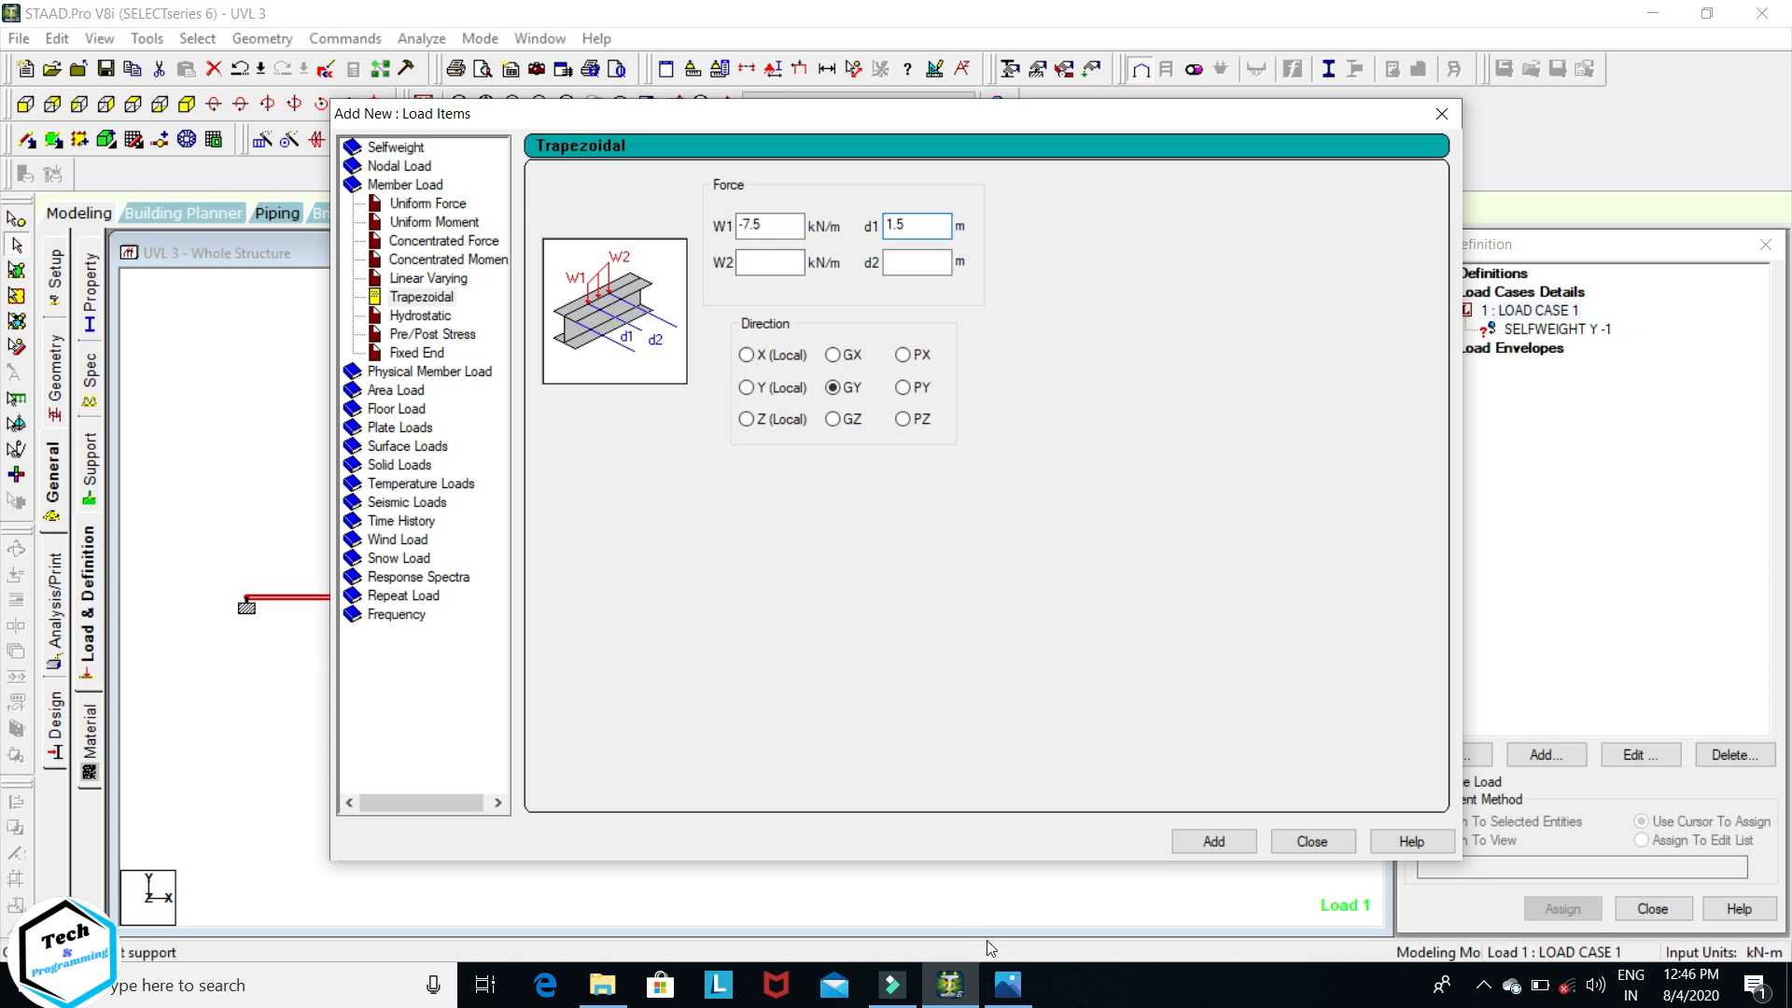
- Recheck the diagram in Photos, return to STAAD.Pro, and add the trapezoidal load with W2 20 kN/m and d2 4 m
mouse_move(1010, 991)
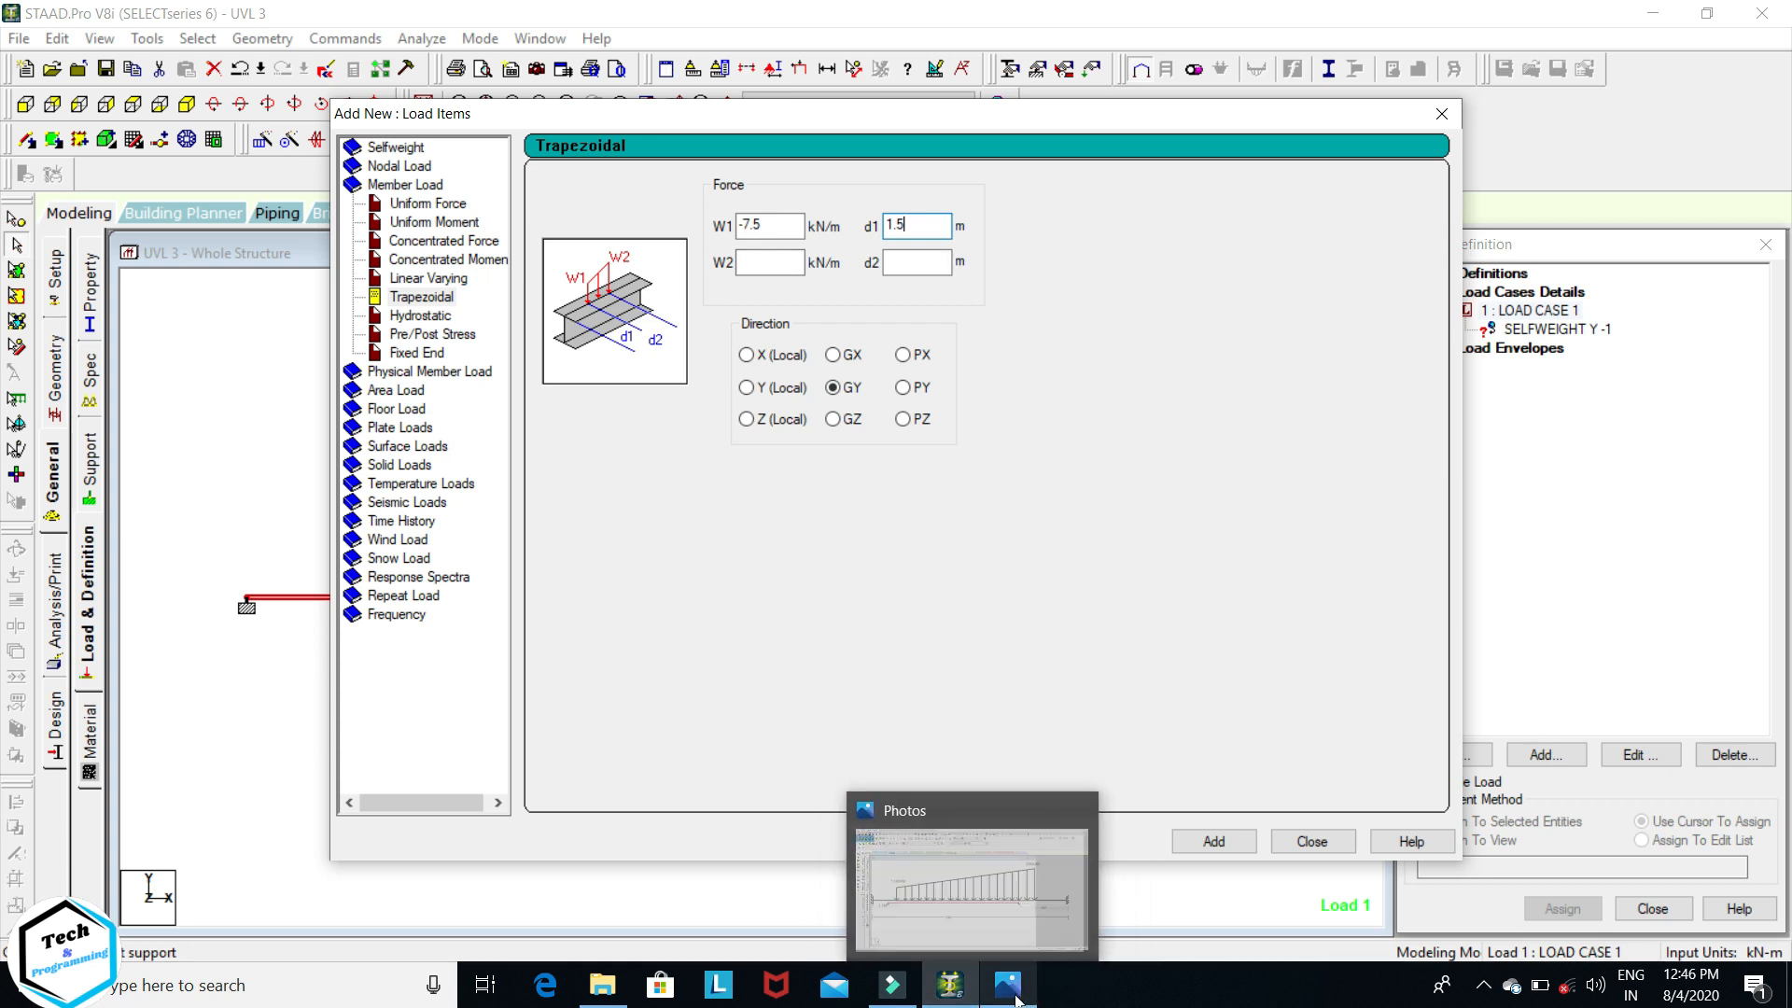
click(1012, 993)
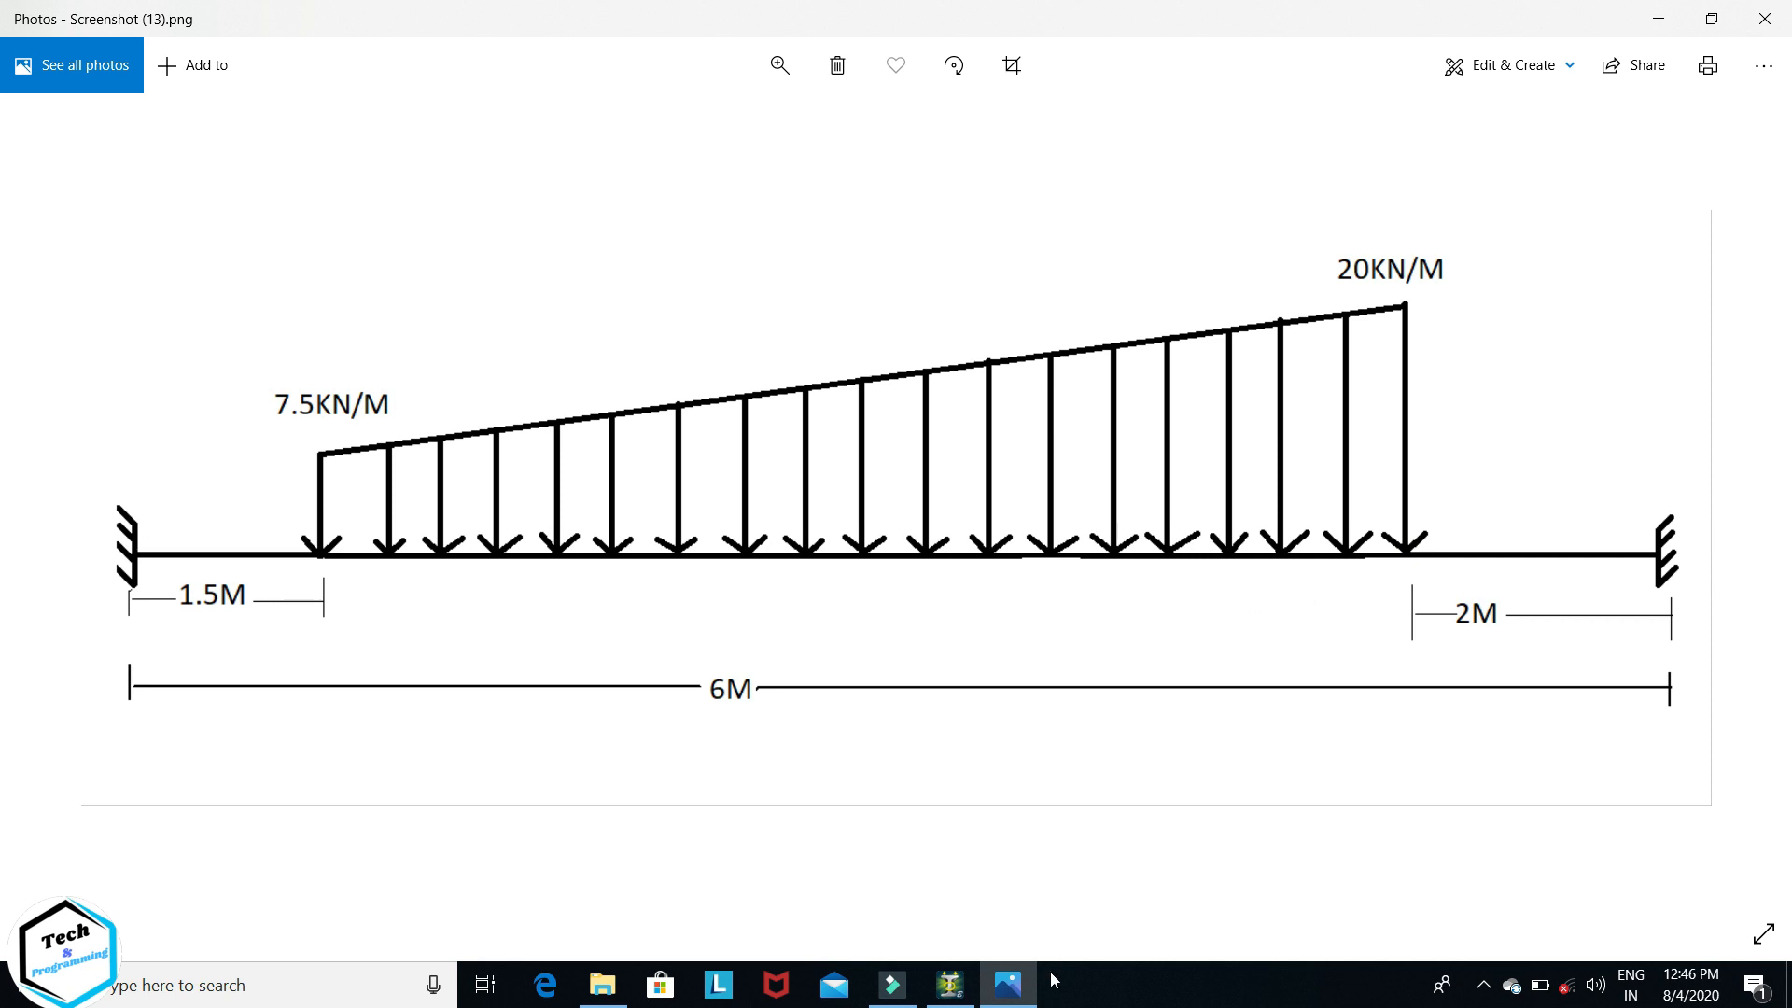
click(949, 988)
click(760, 265)
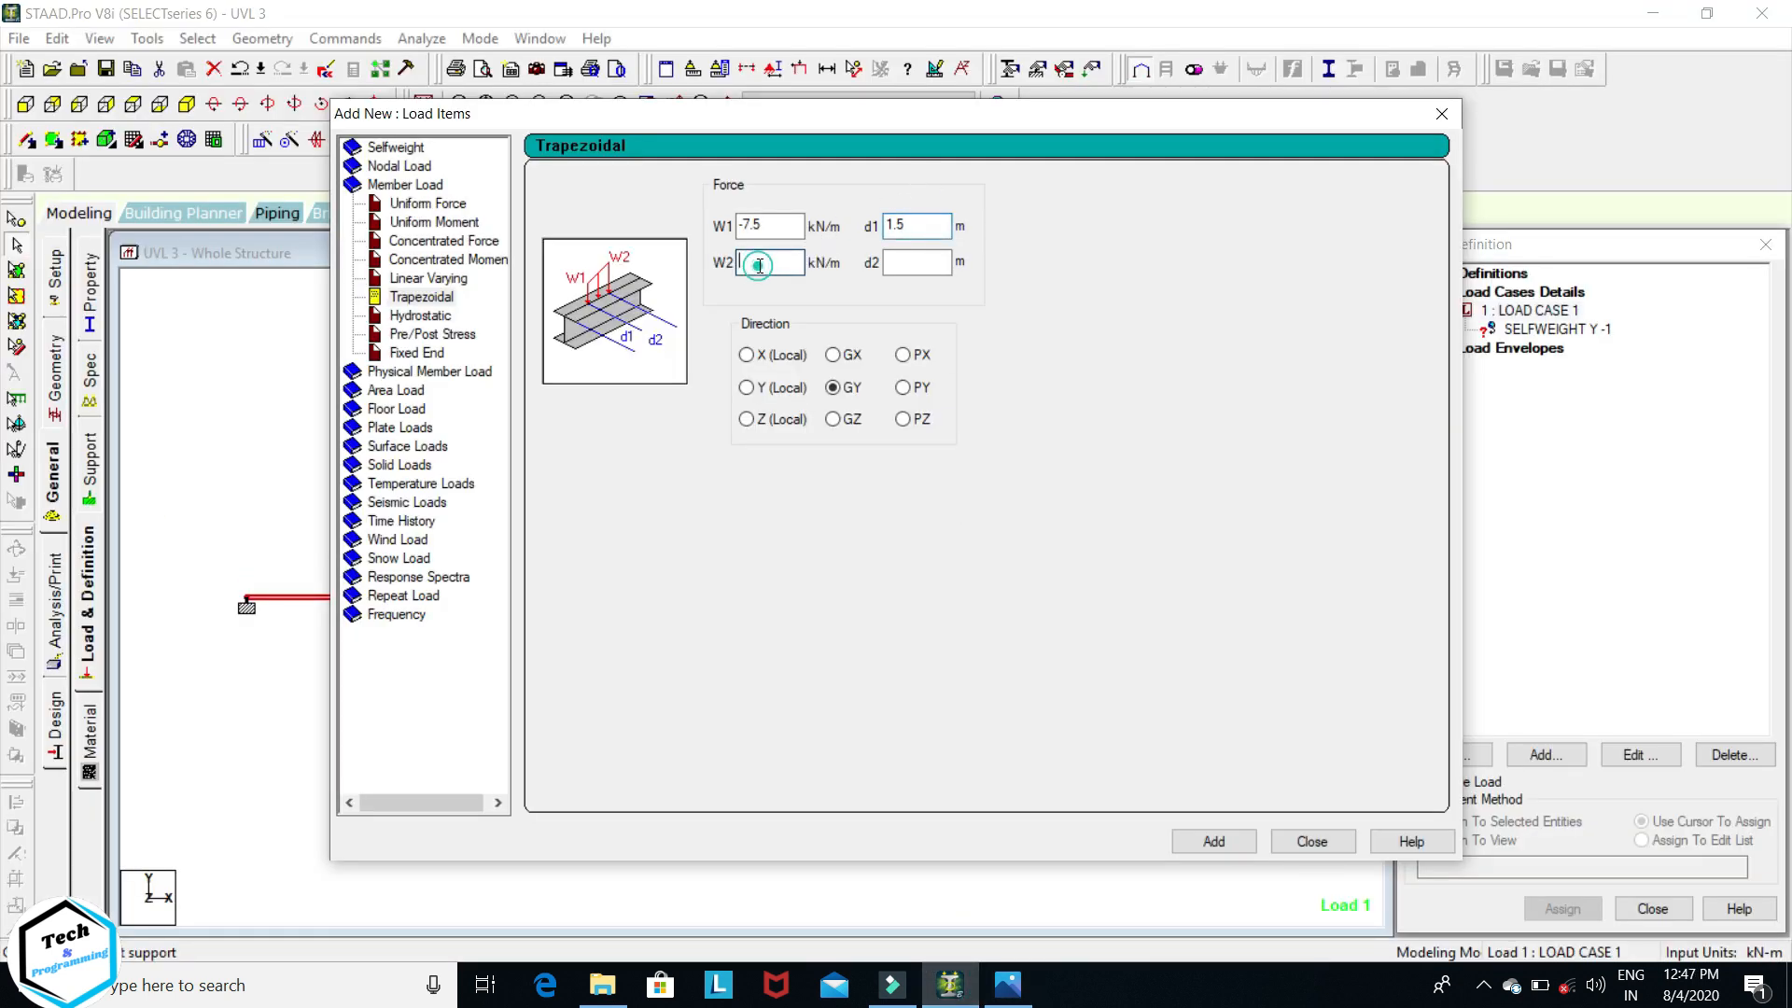
click(919, 259)
click(921, 257)
text(4)
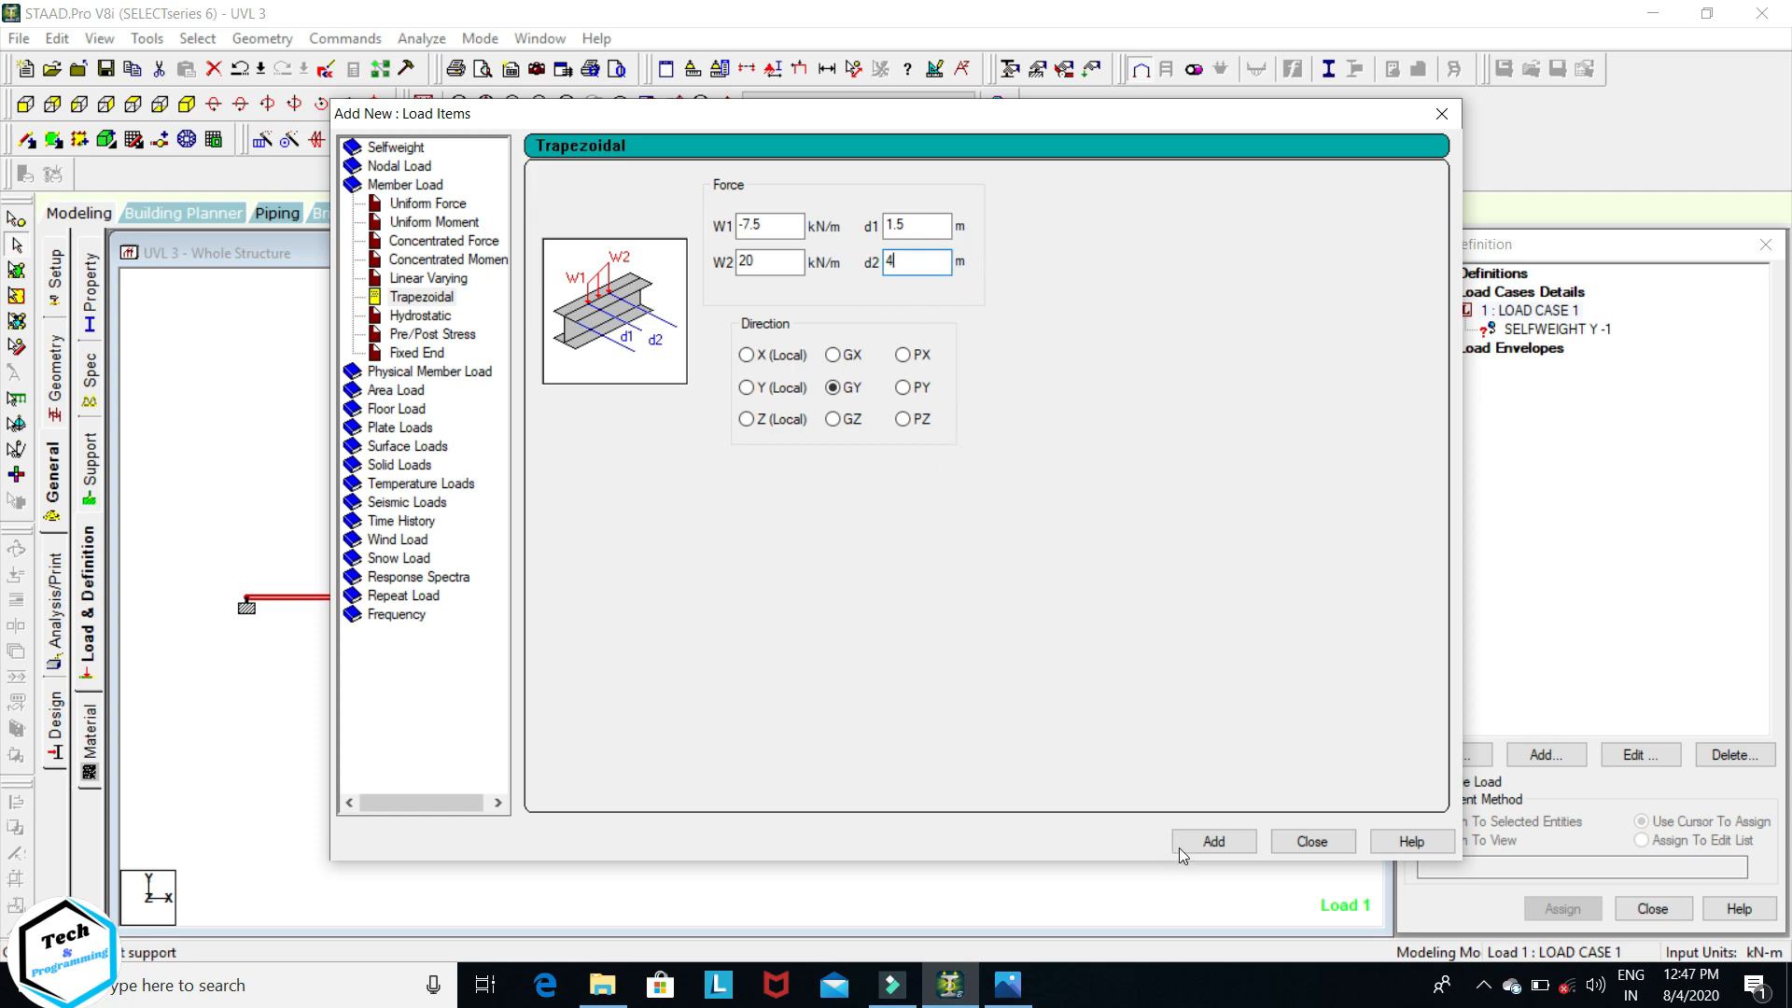
click(1214, 842)
click(1311, 841)
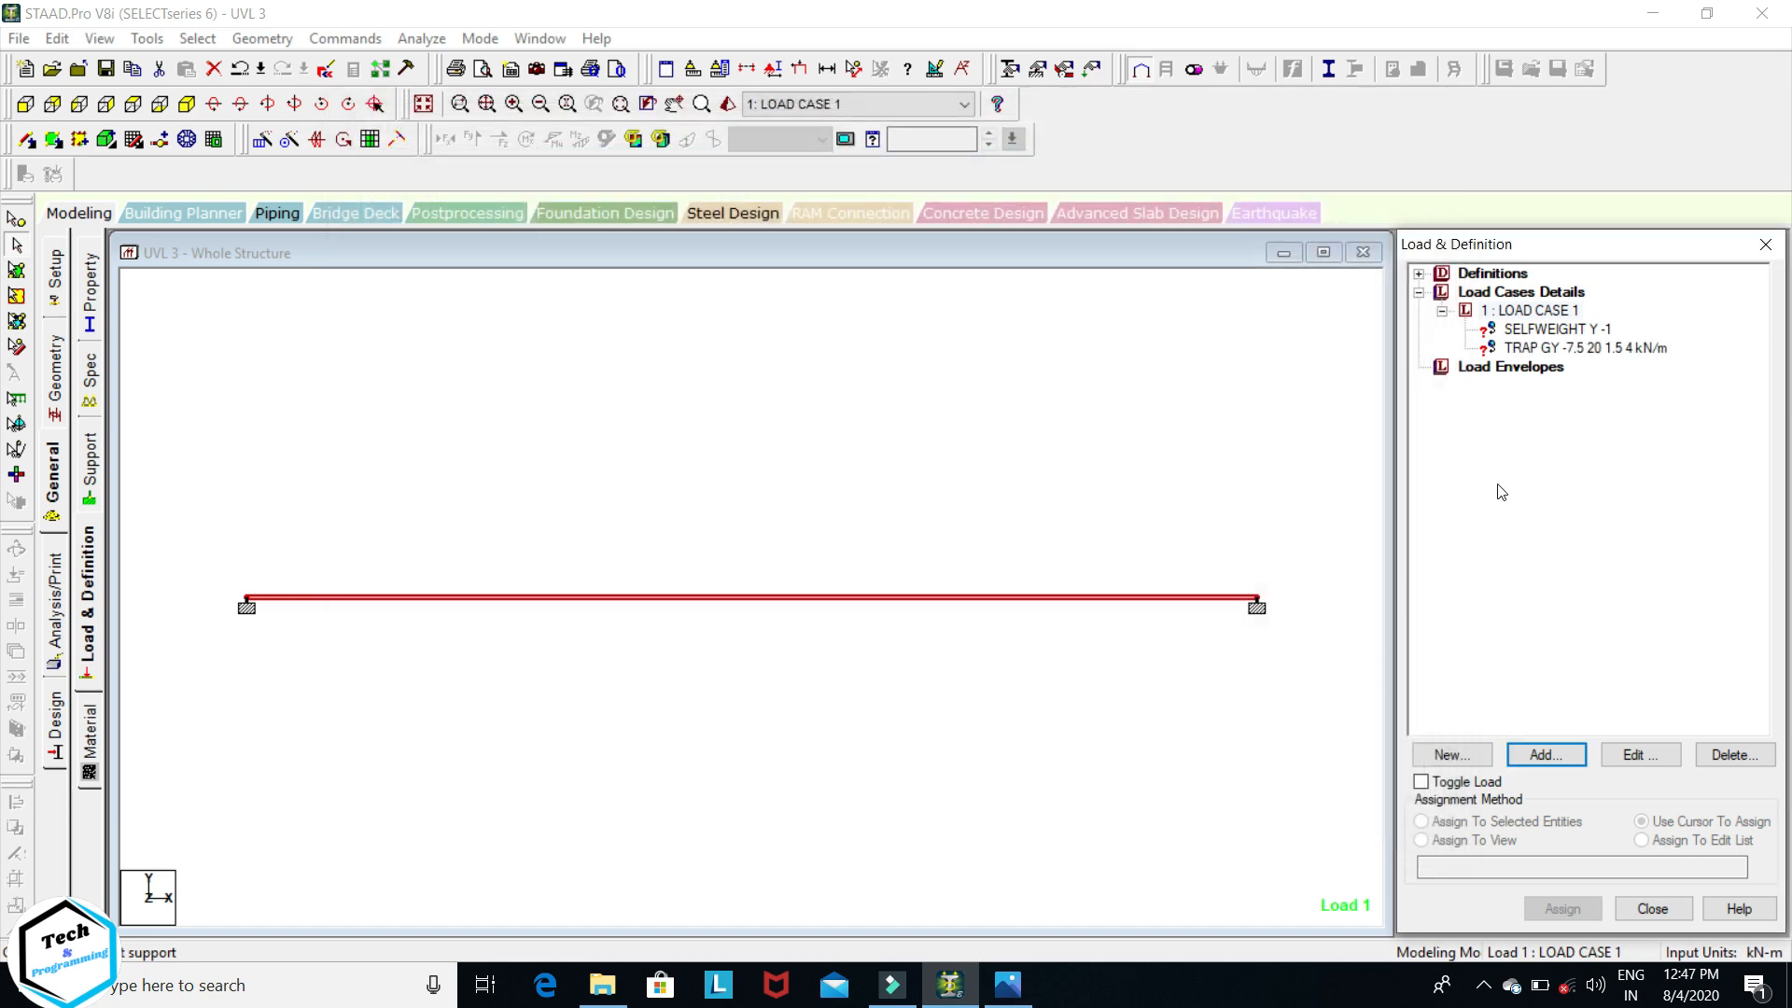
- Assign the selfweight load to the beam using the Assign To View method
click(1568, 318)
click(1556, 330)
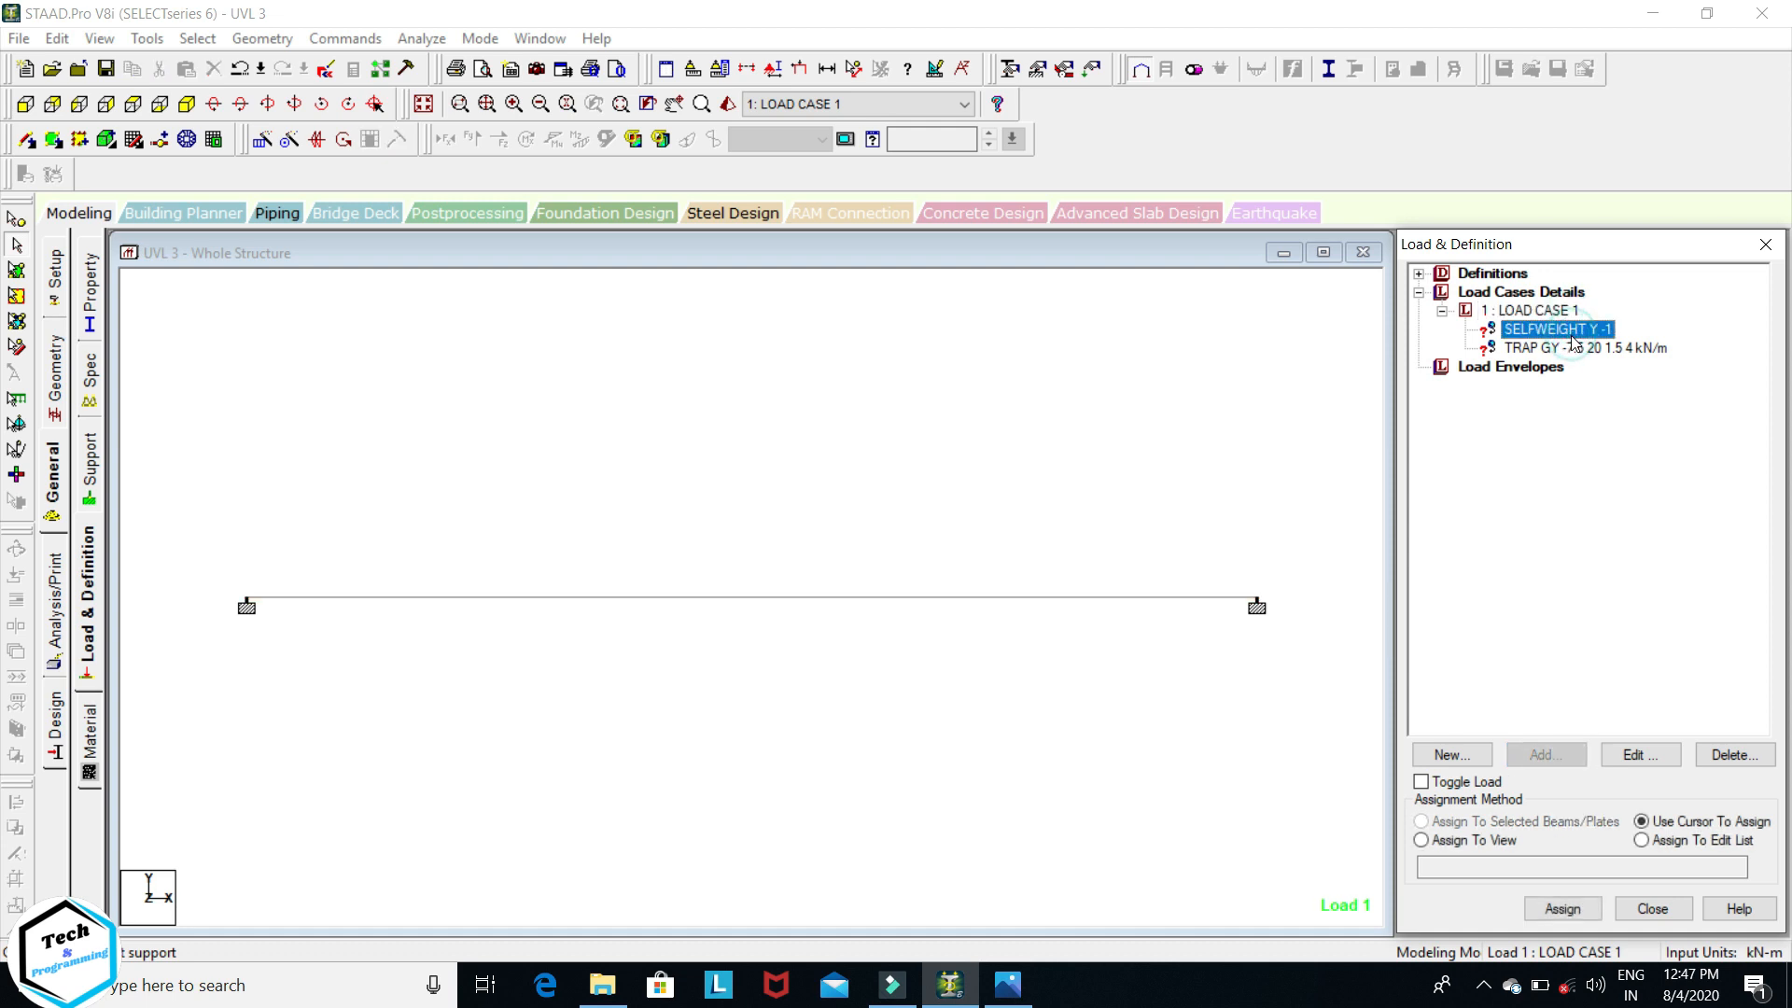
click(1421, 840)
click(1562, 908)
click(1628, 642)
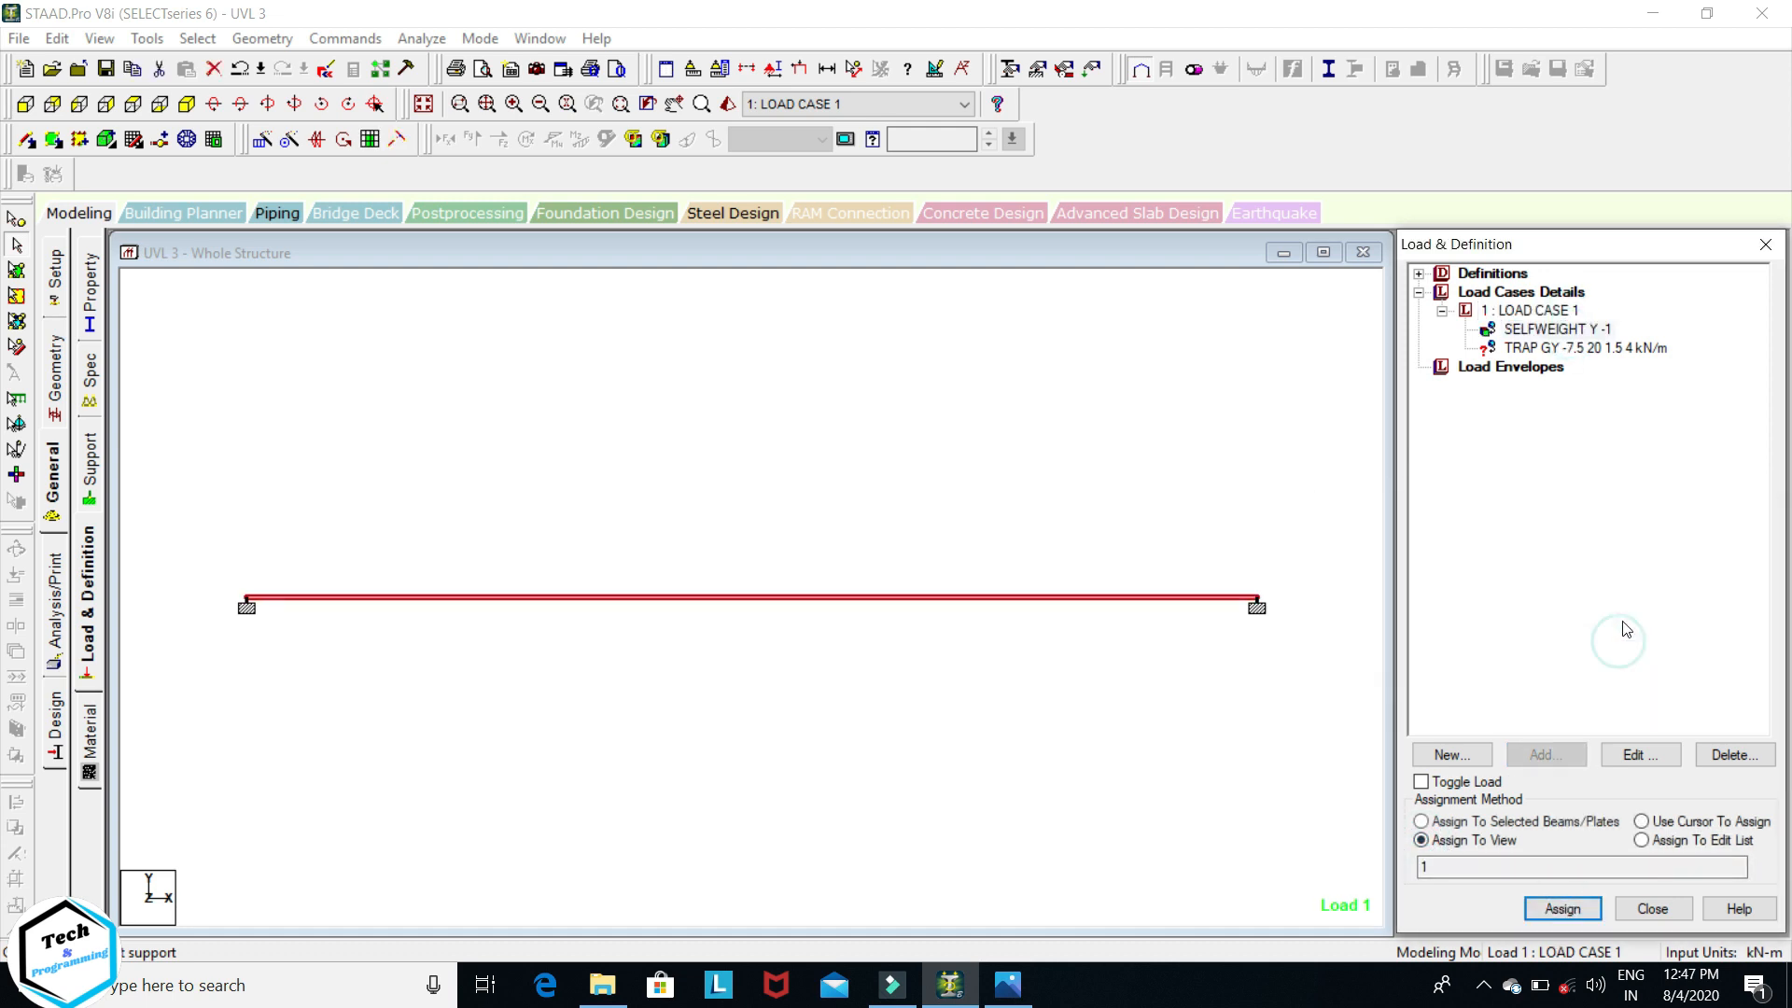
- Assign the trapezoidal load to the beam using the Assign To View method
click(1575, 348)
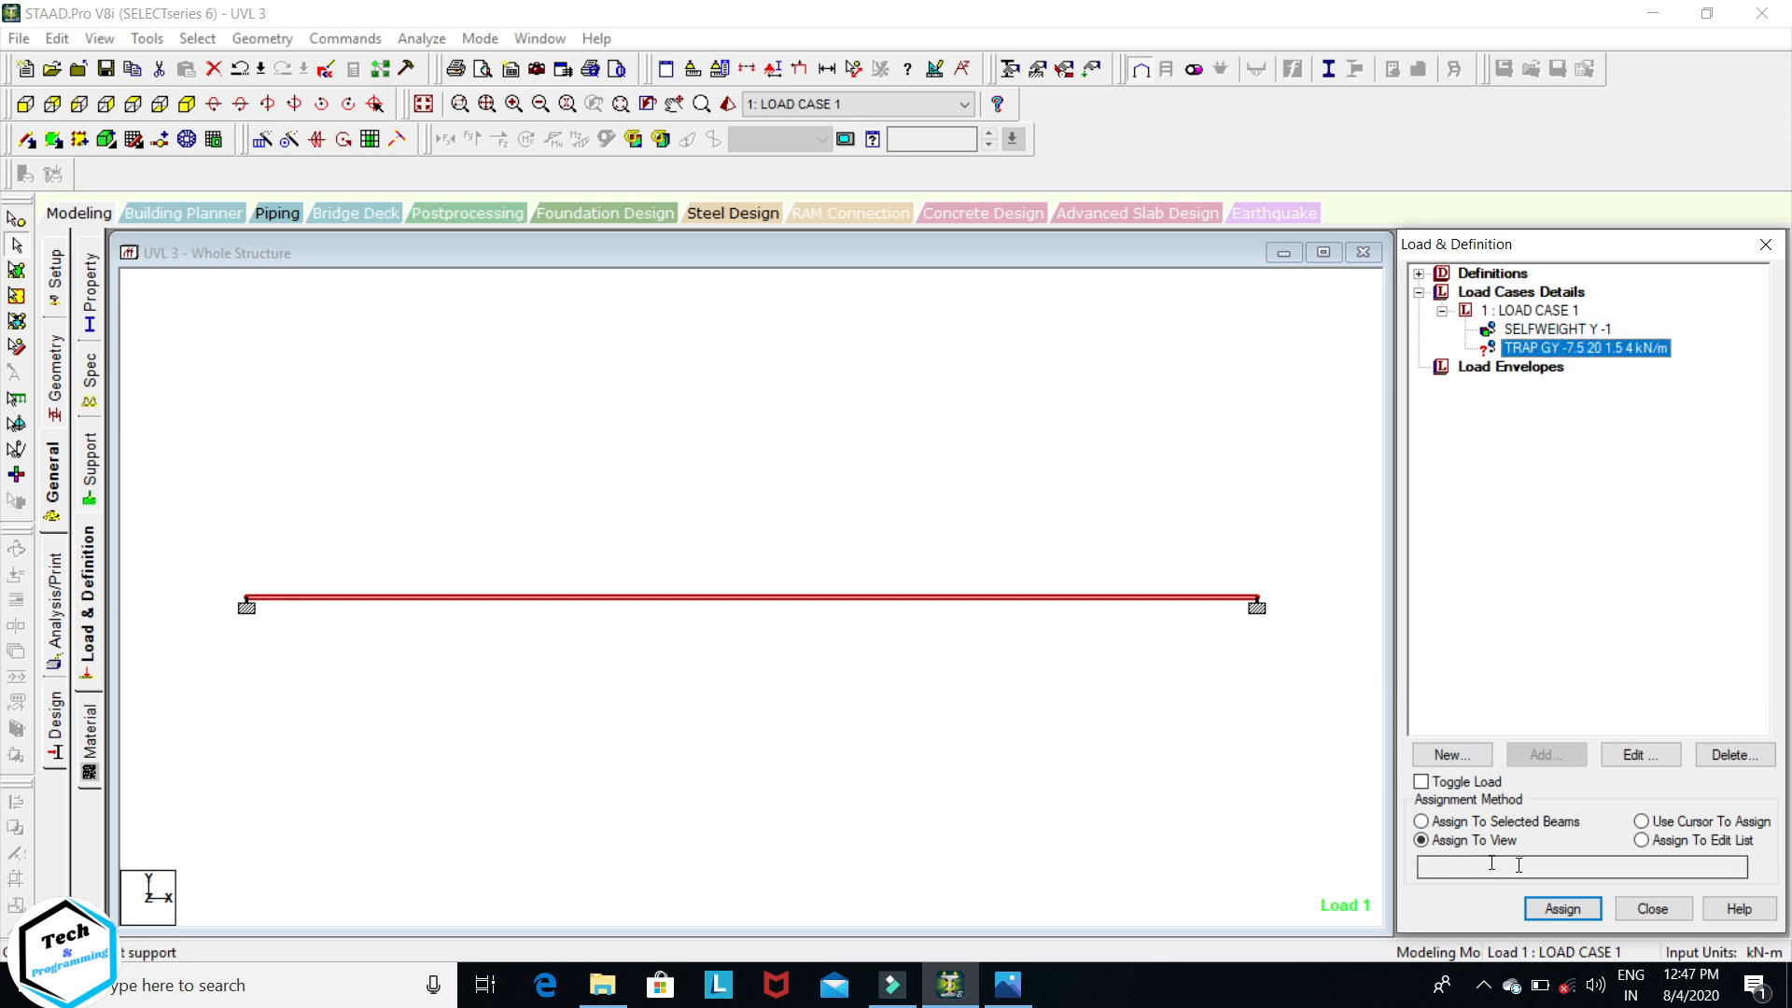
click(1564, 909)
click(1628, 644)
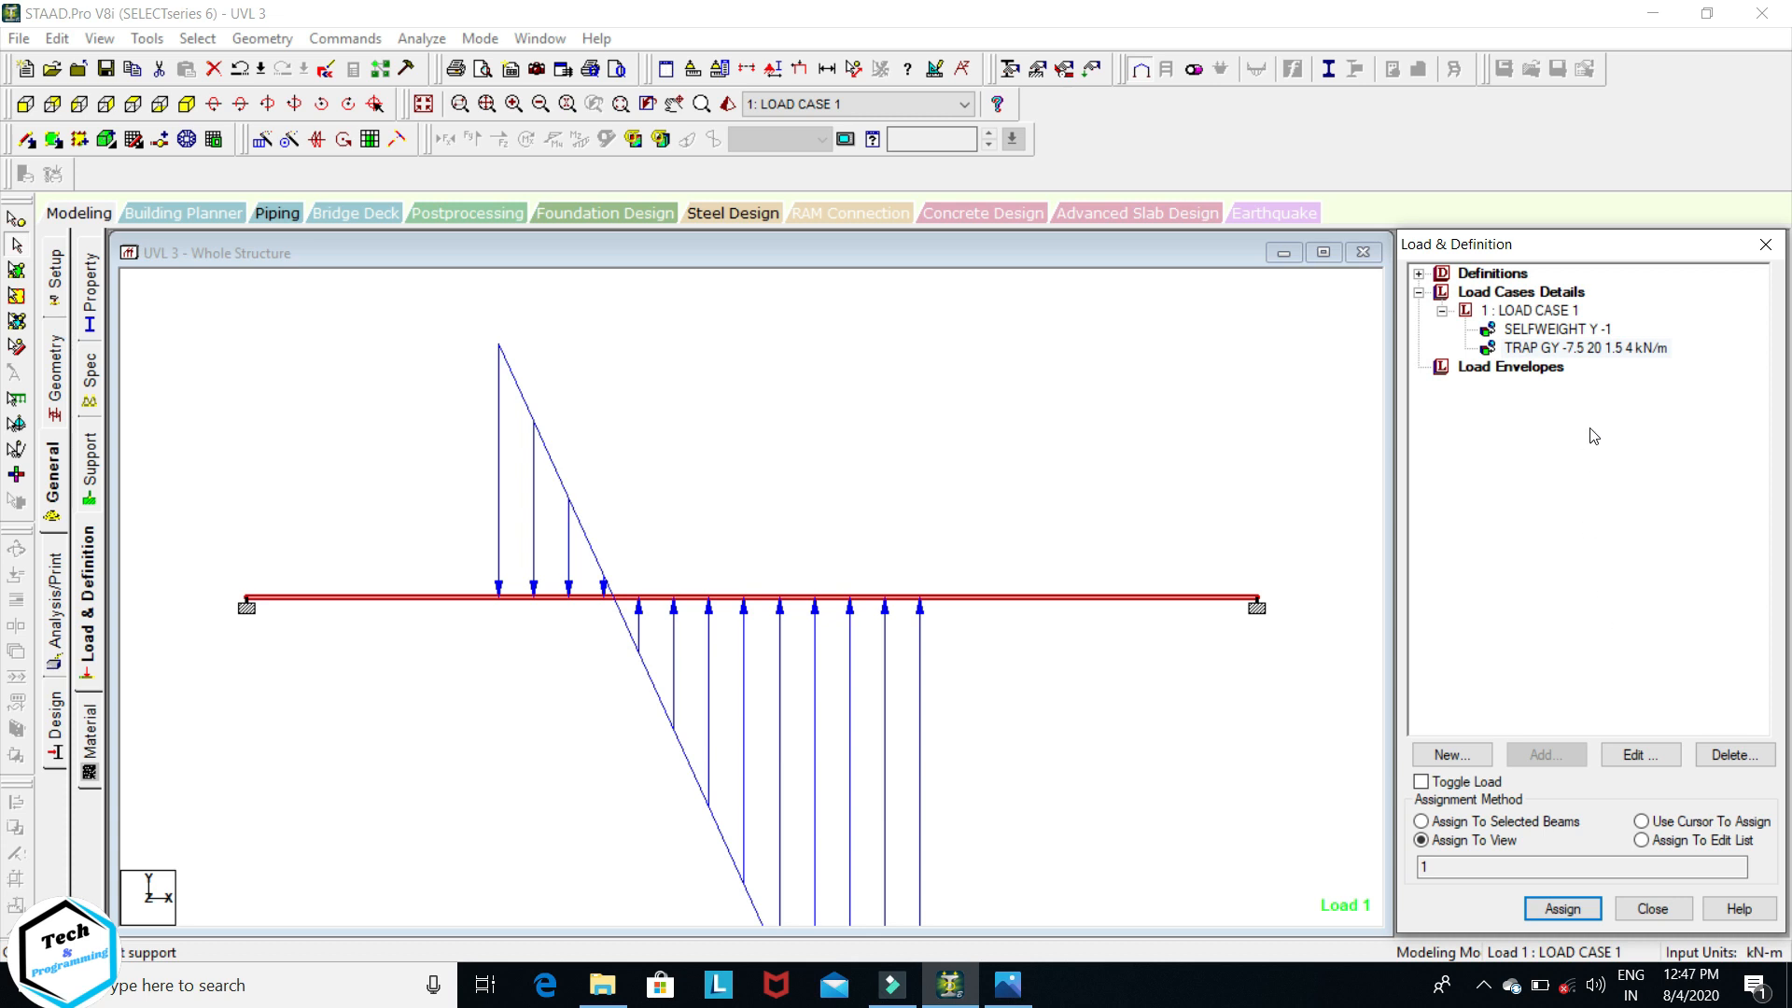
- Edit the trapezoidal load, setting W2 to -20 kN/m, and apply the change
double_click(1598, 348)
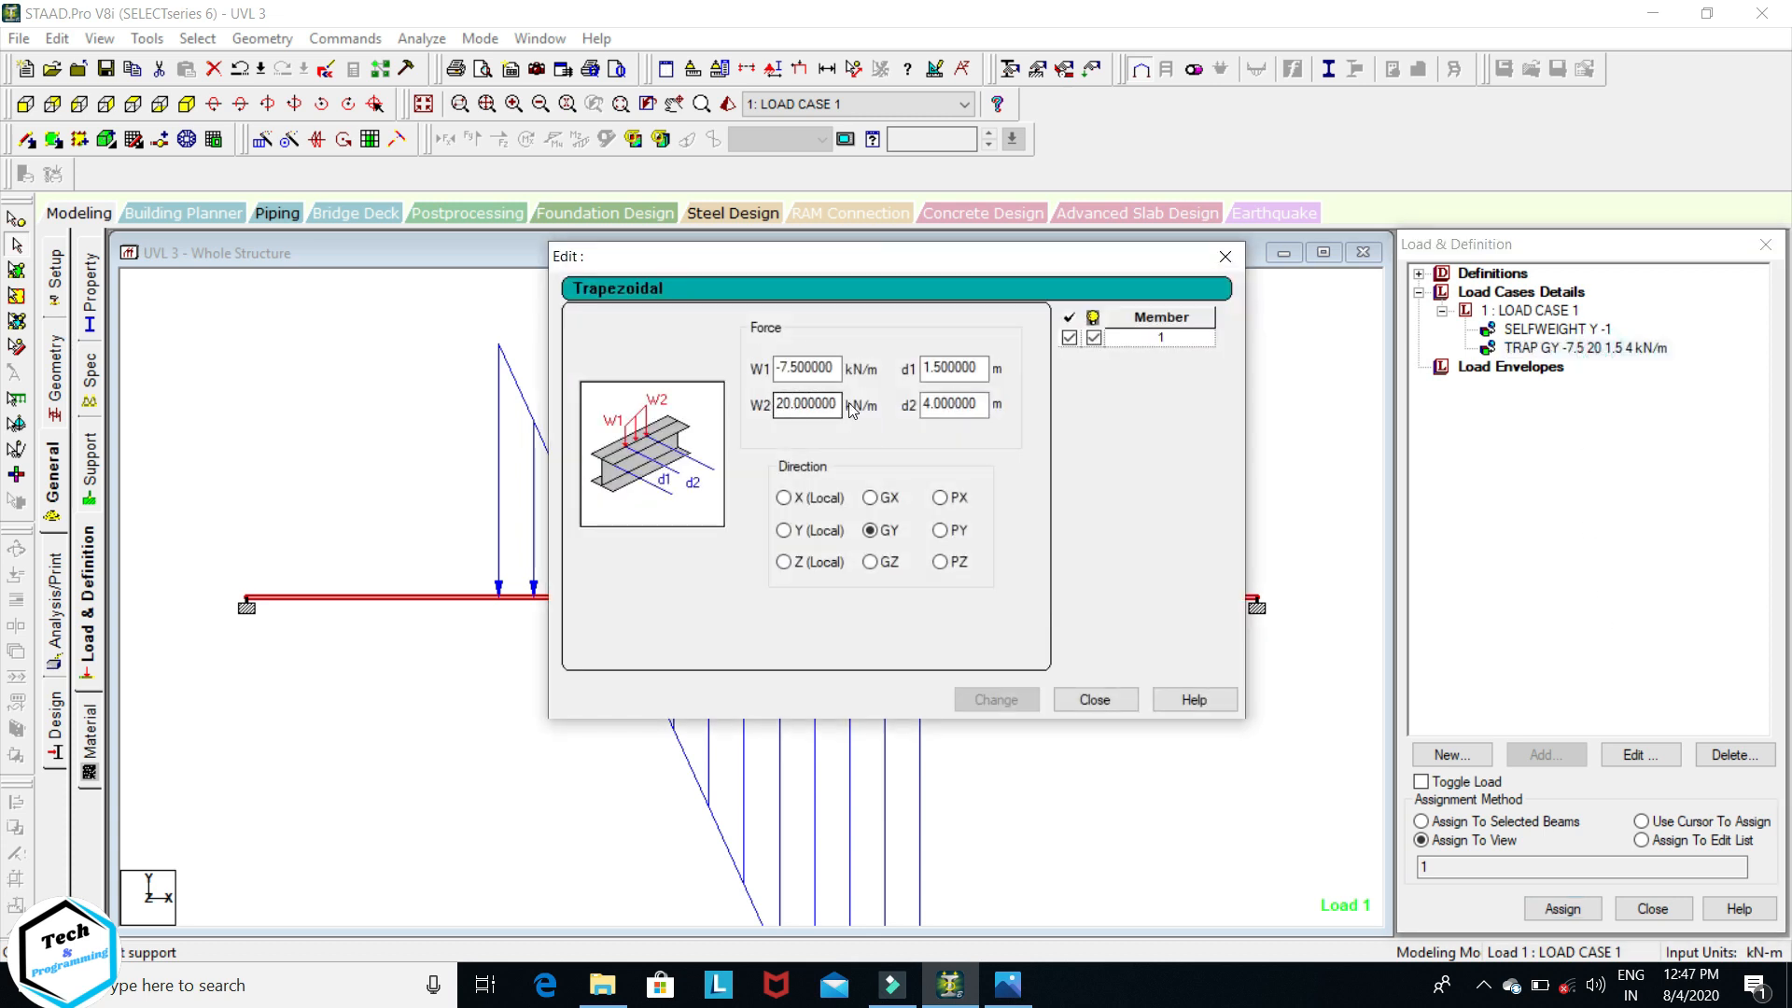
drag(843, 411, 751, 403)
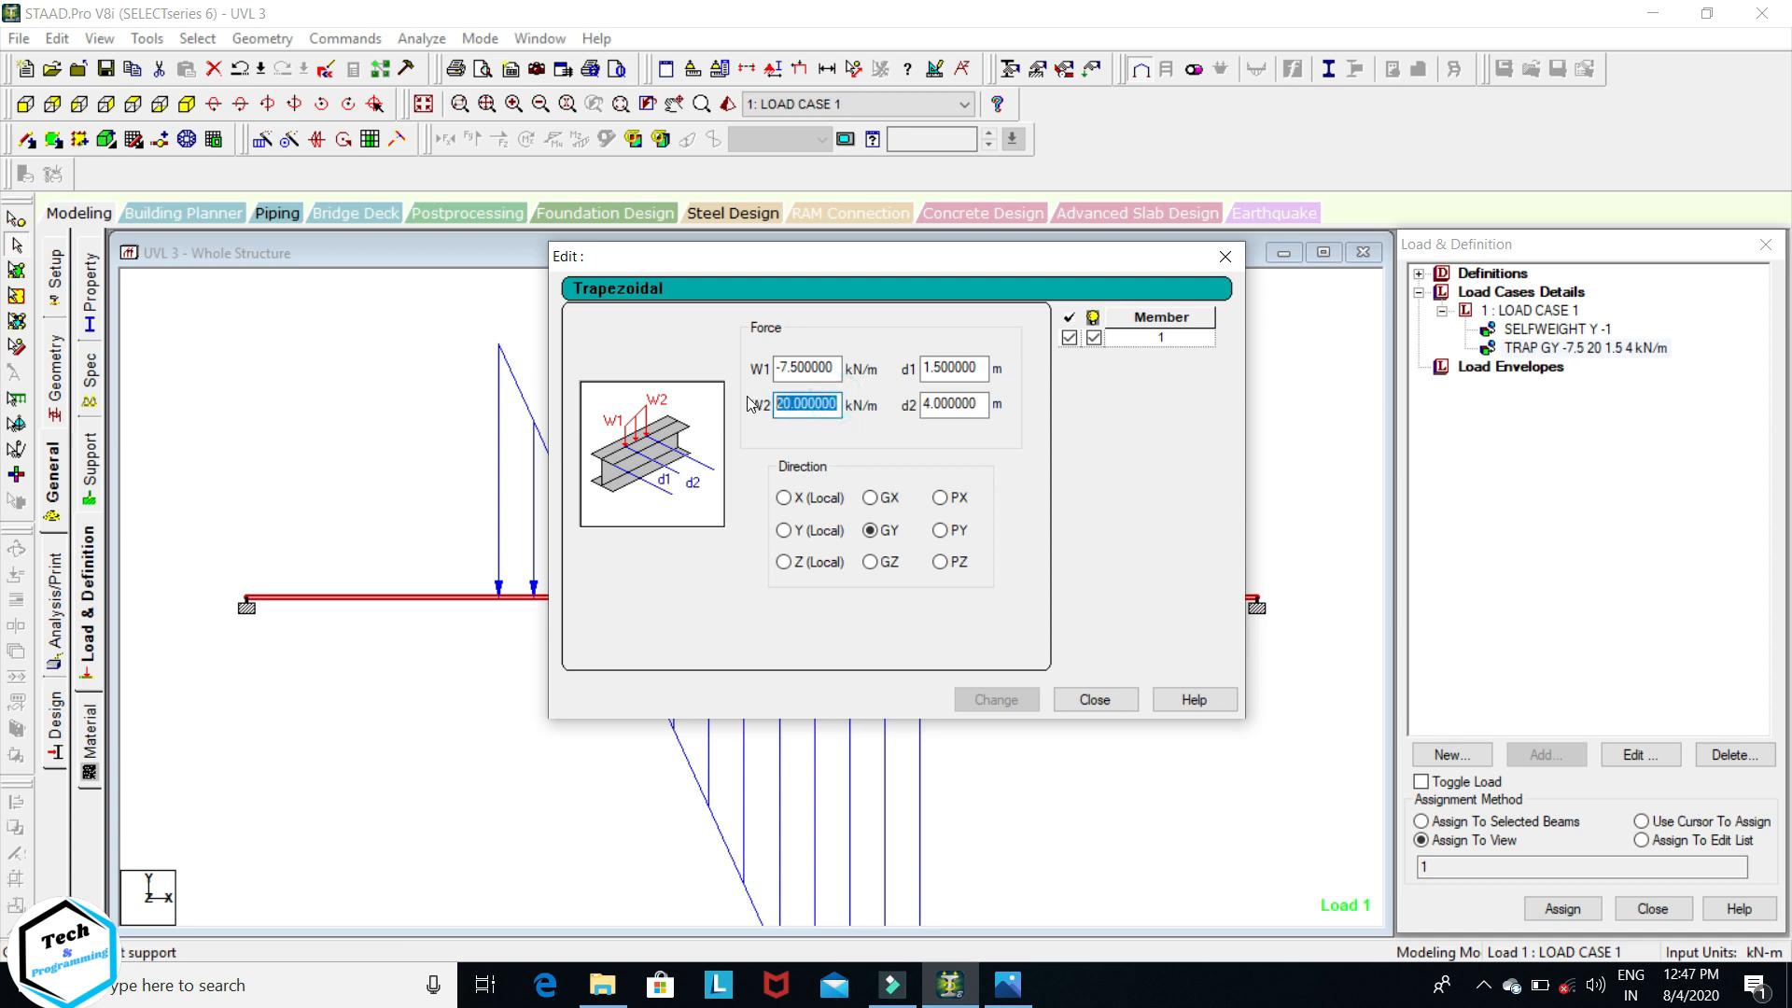
text(20)
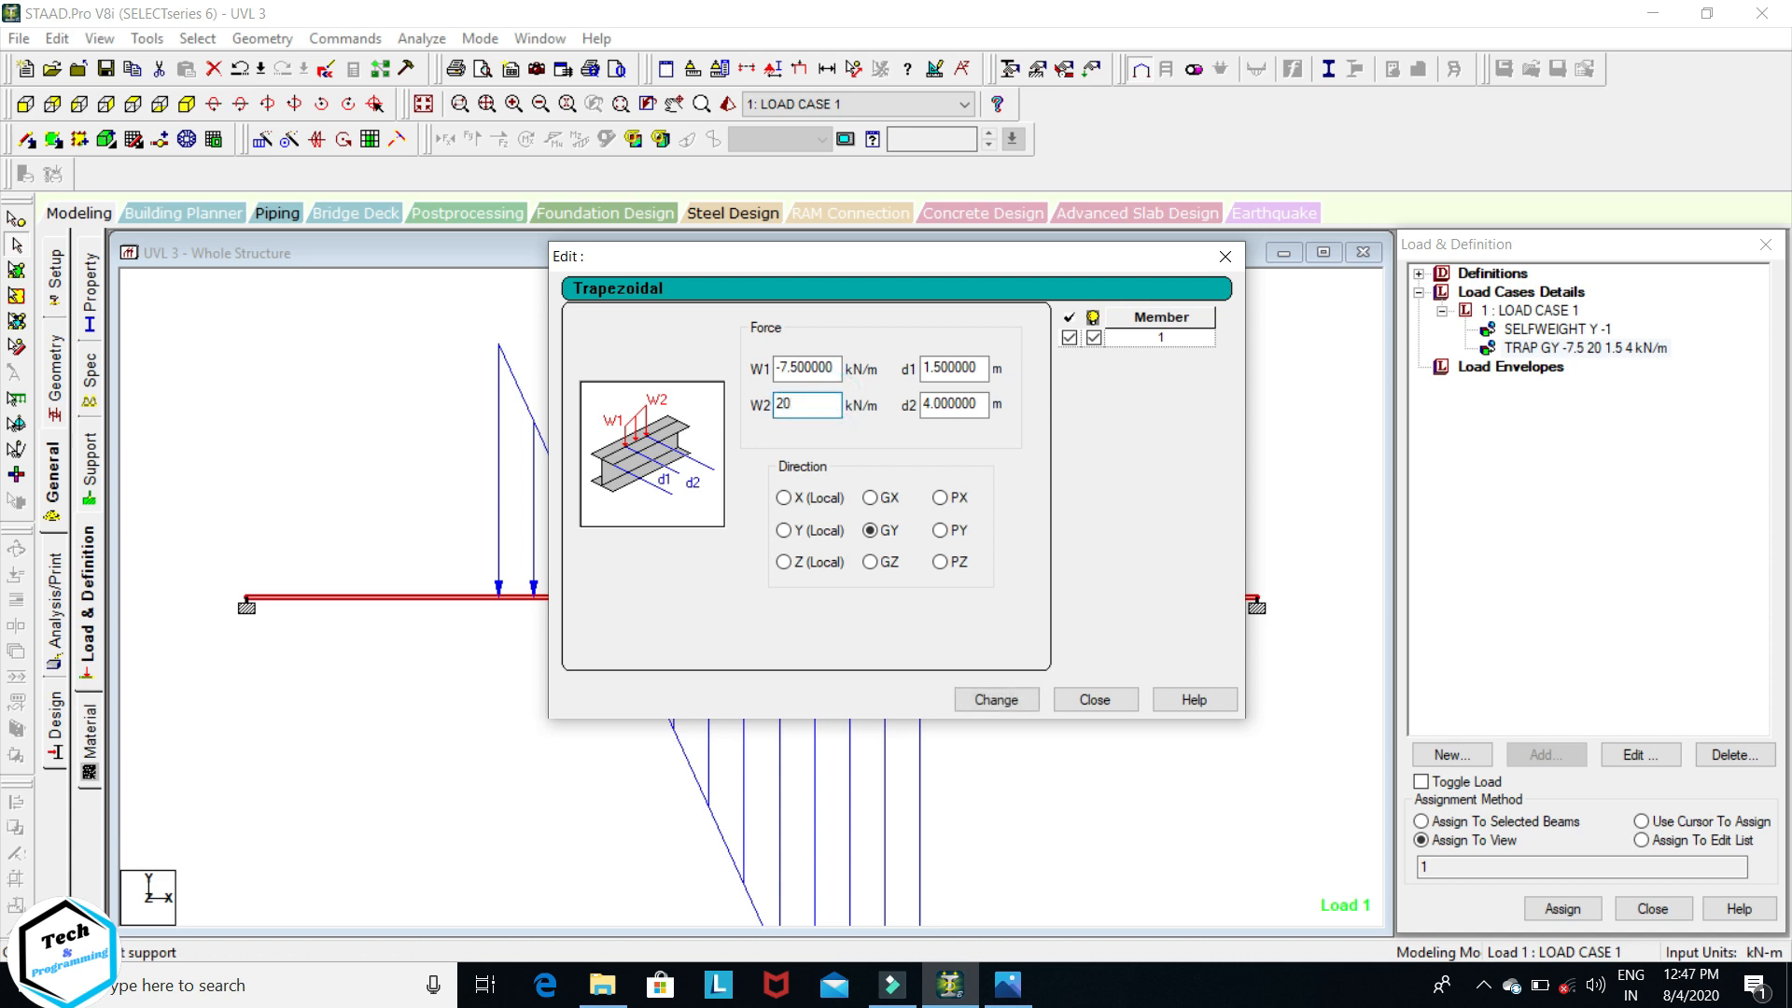
key(BackSpace)
key(BackSpace)
click(996, 699)
click(1096, 700)
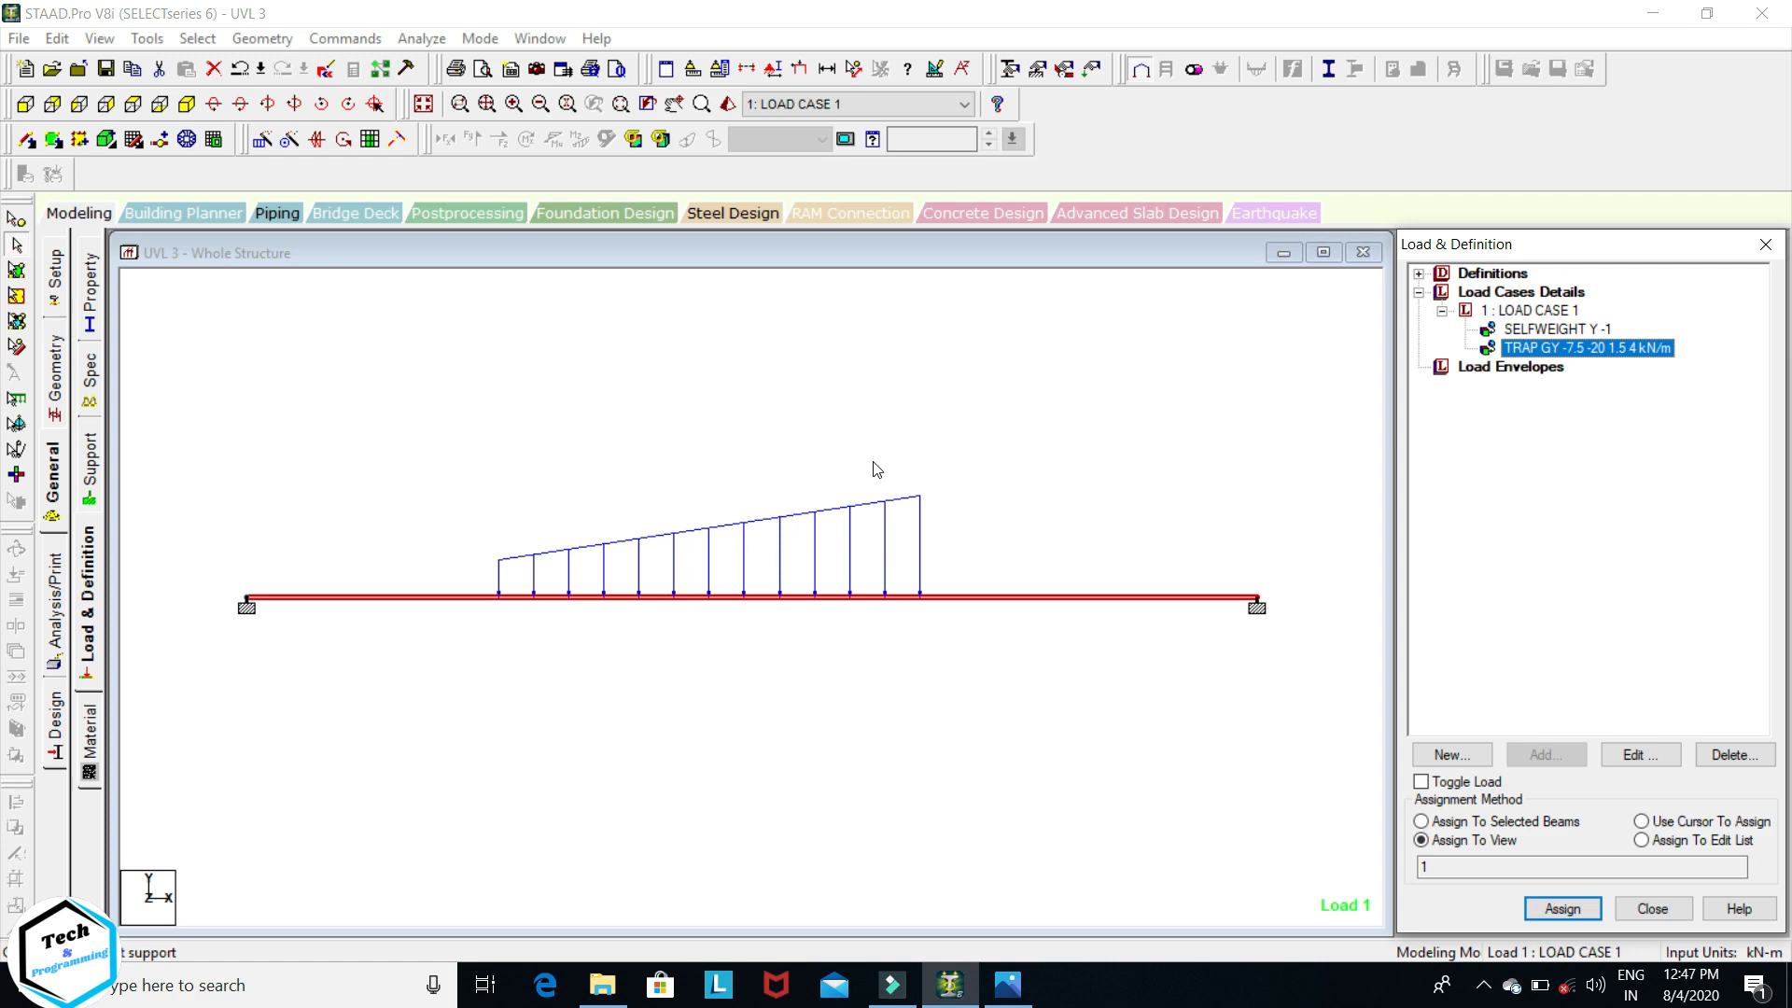
- Add a Perform Analysis command with the print option All
click(833, 427)
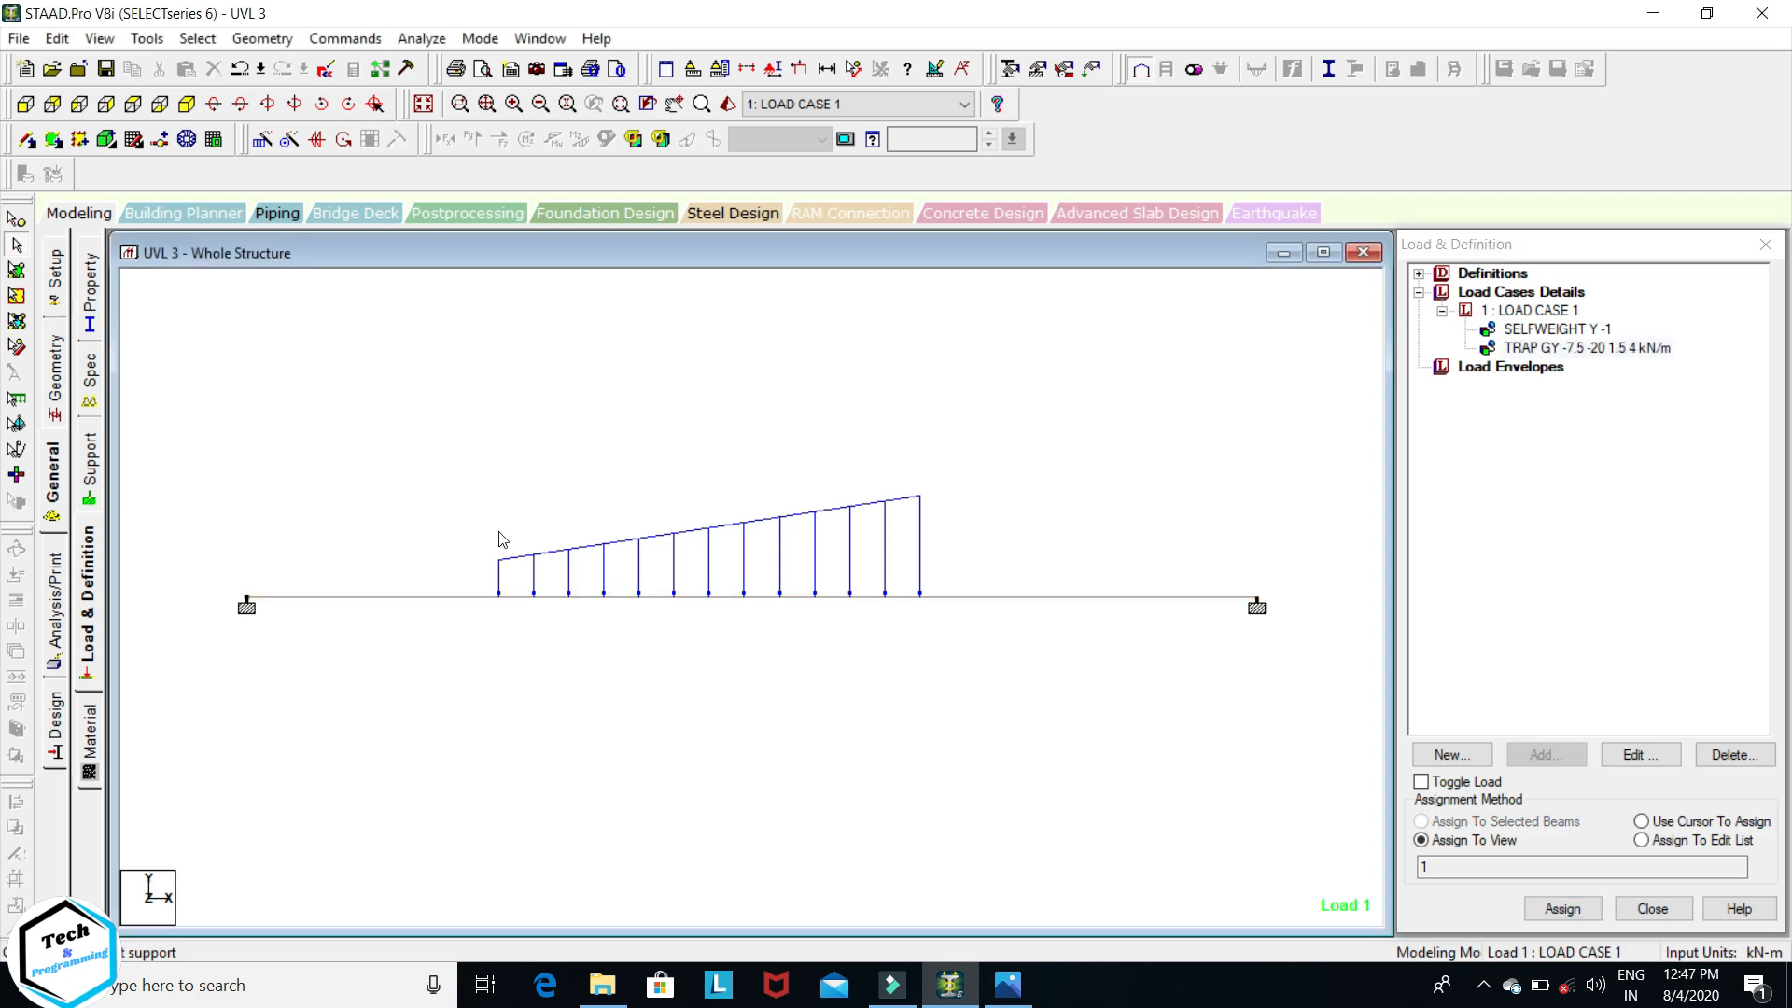
click(59, 600)
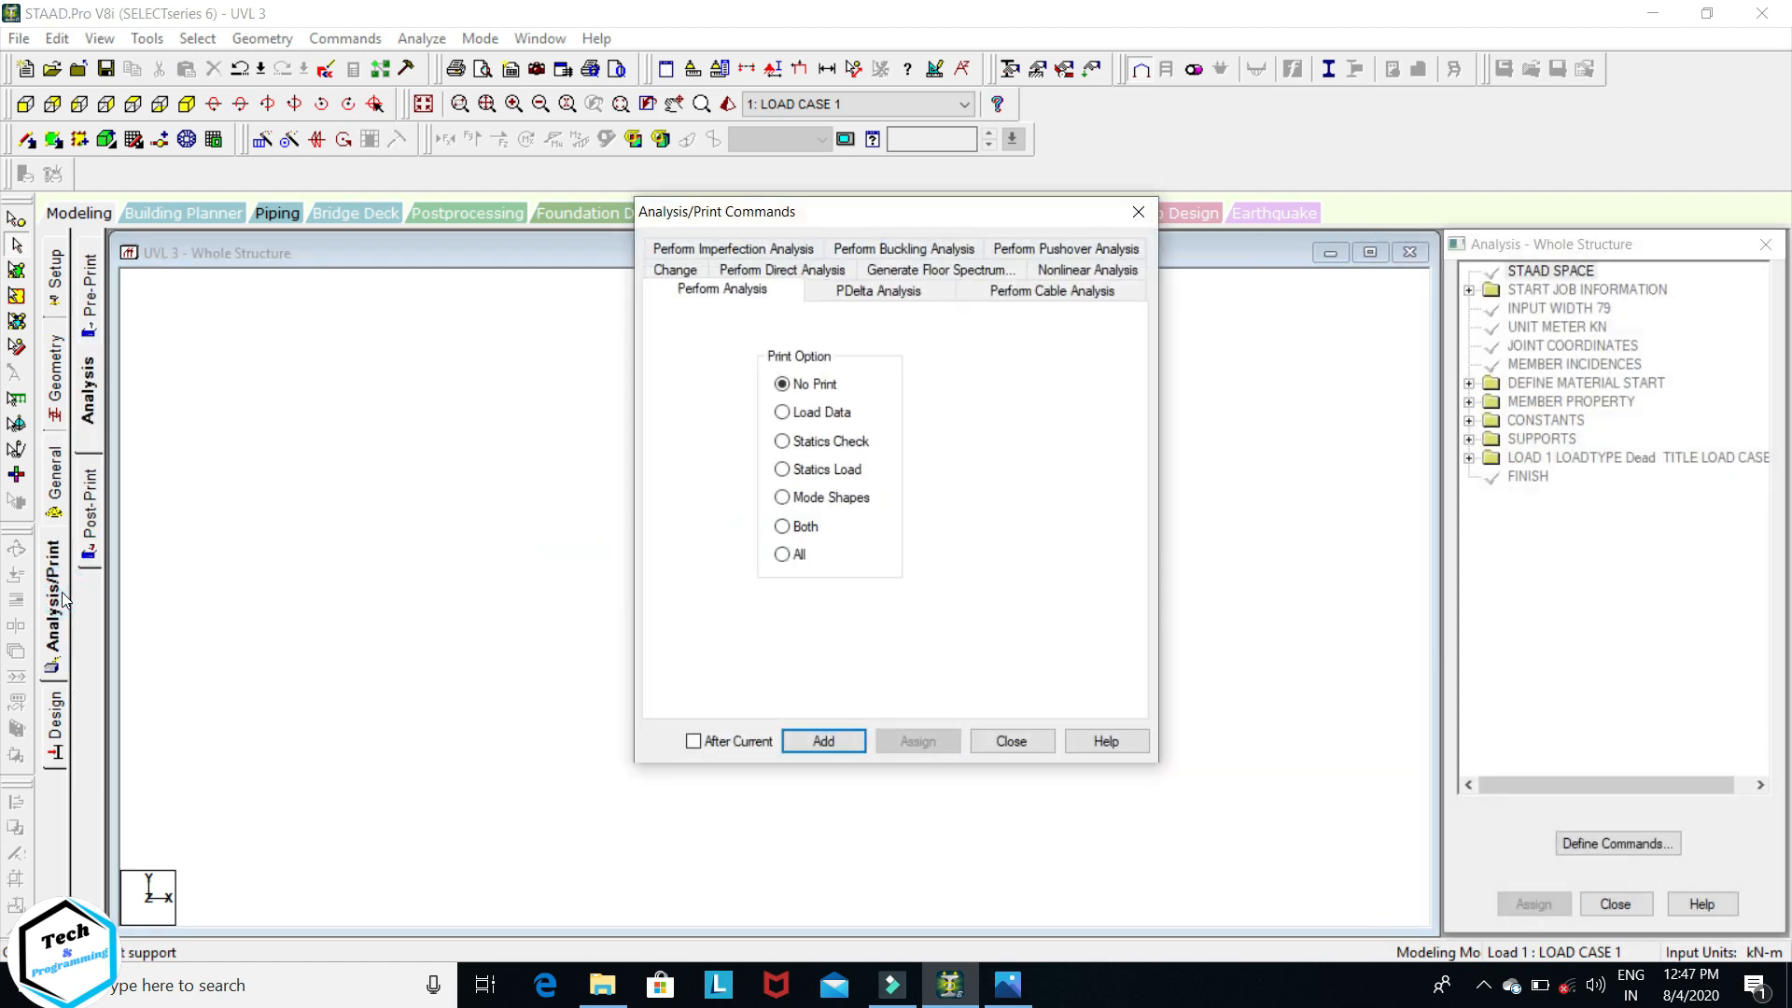
click(782, 560)
click(821, 741)
click(1007, 742)
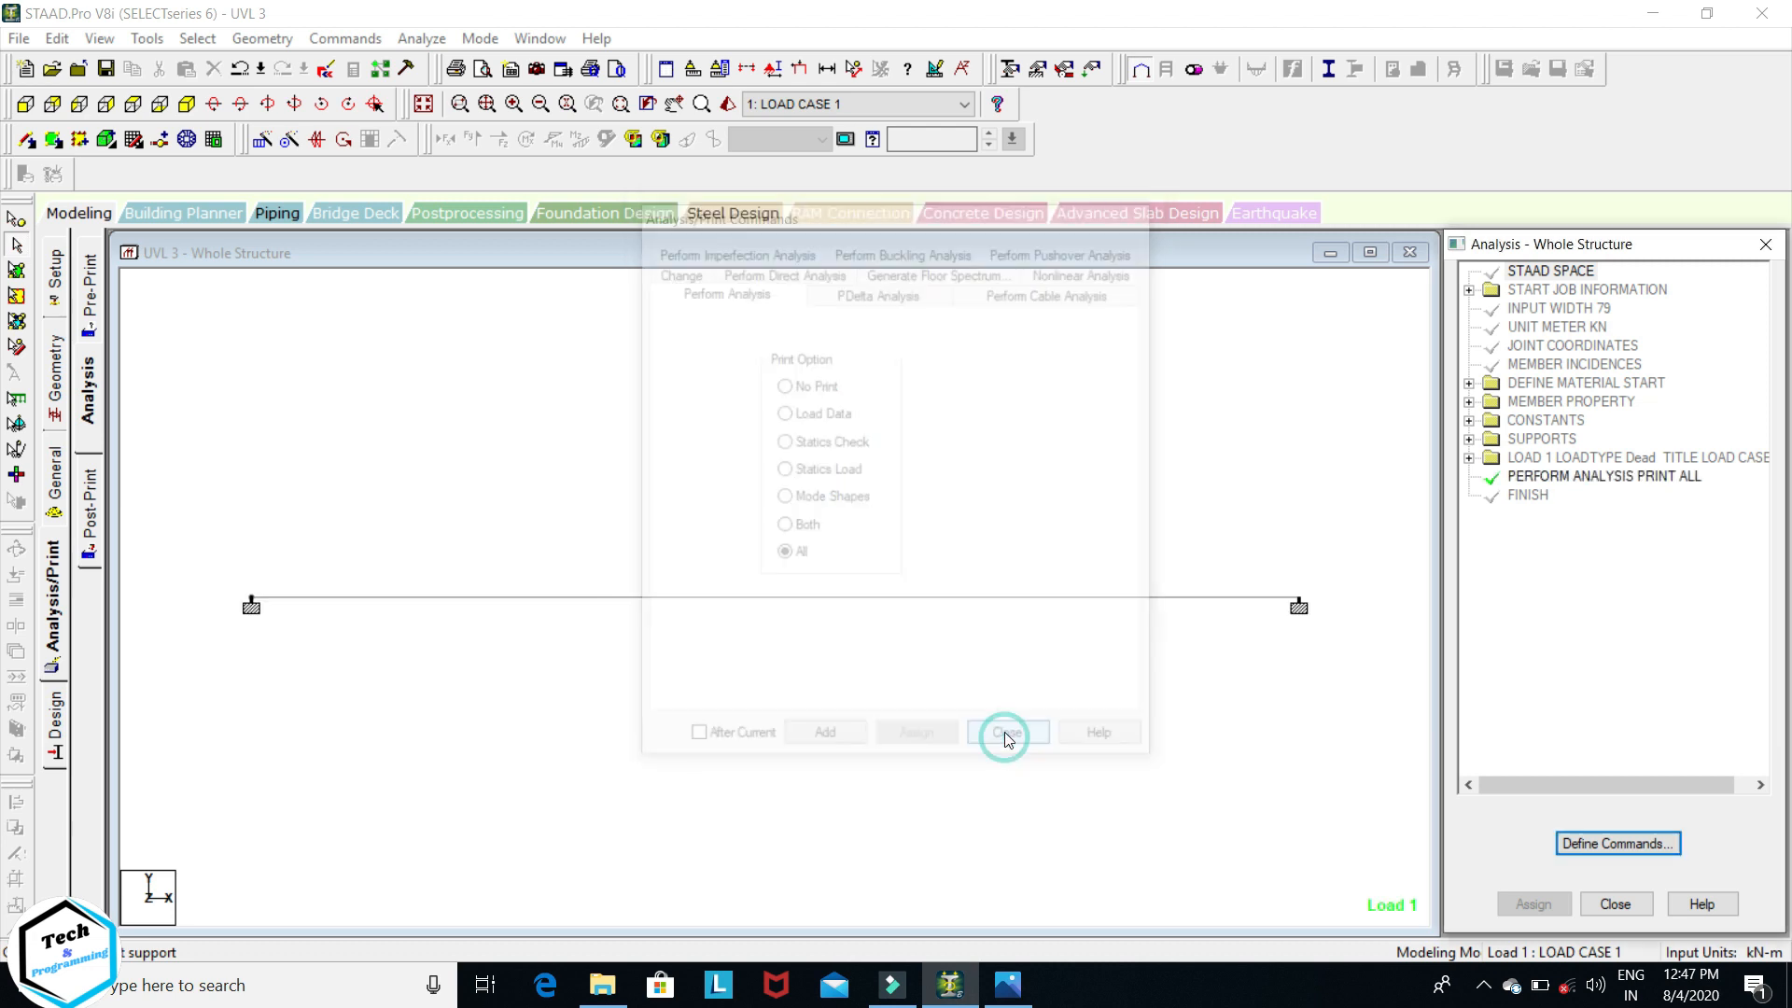
- Run the analysis, saving the modified structure, and open the output file
click(443, 38)
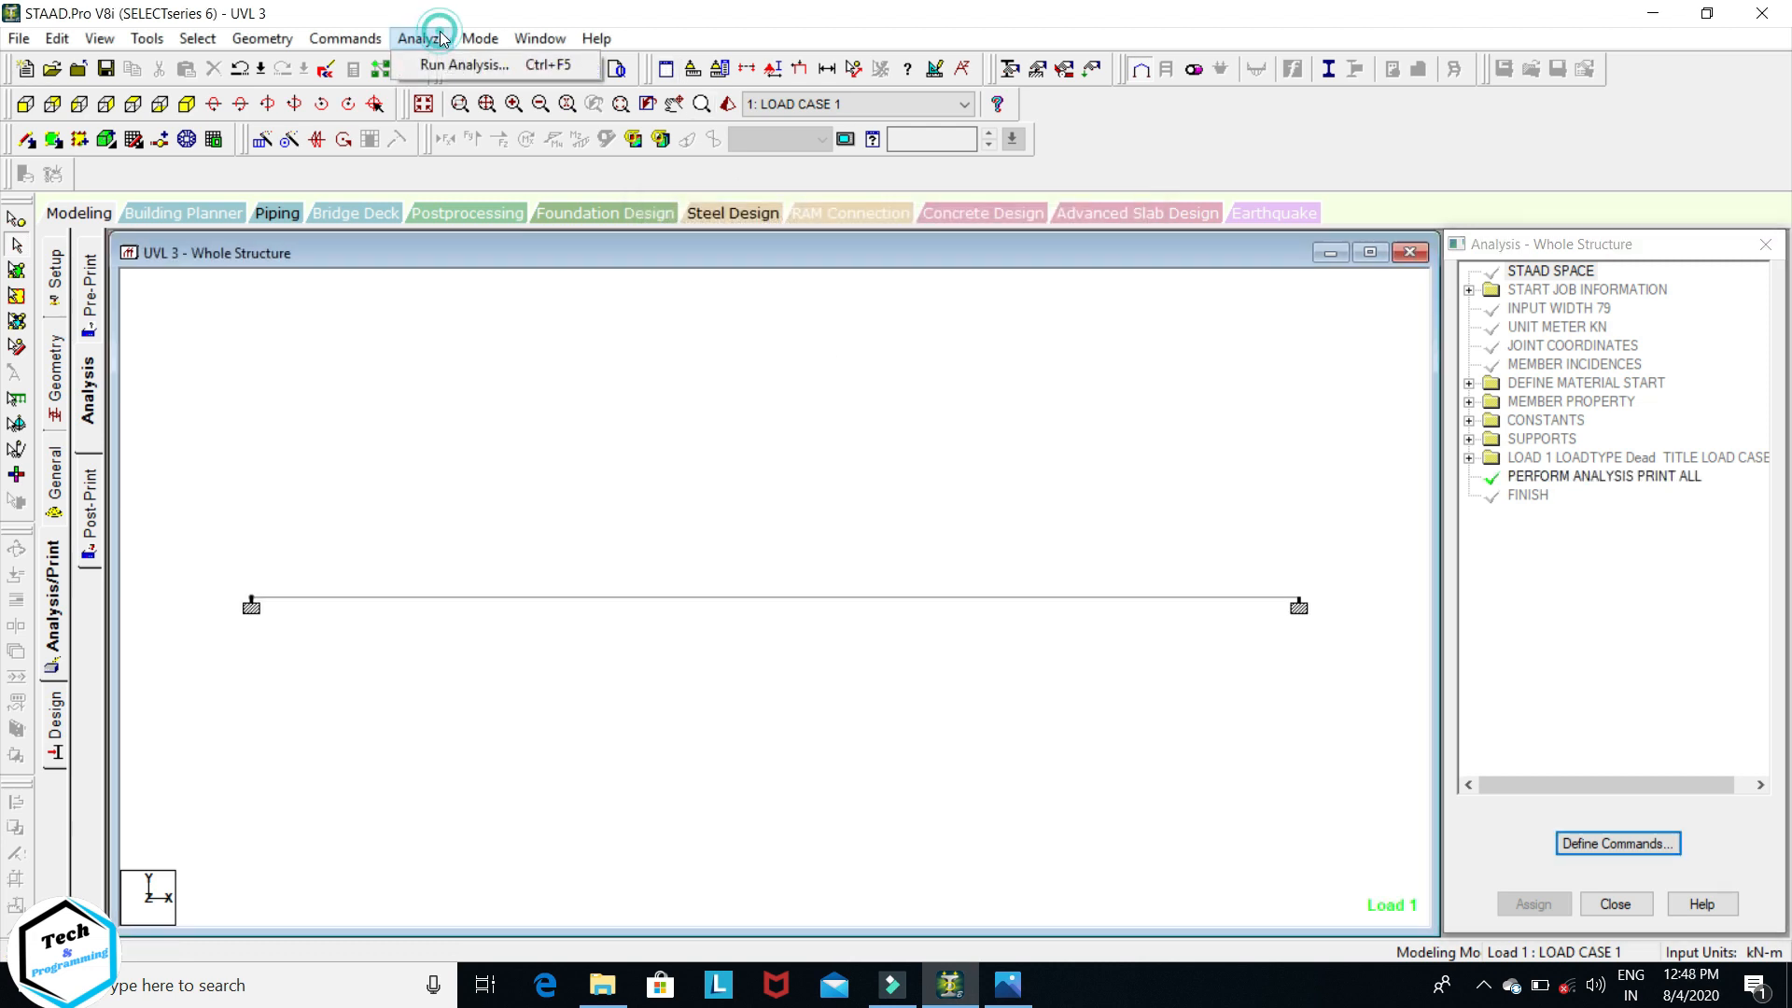
click(449, 66)
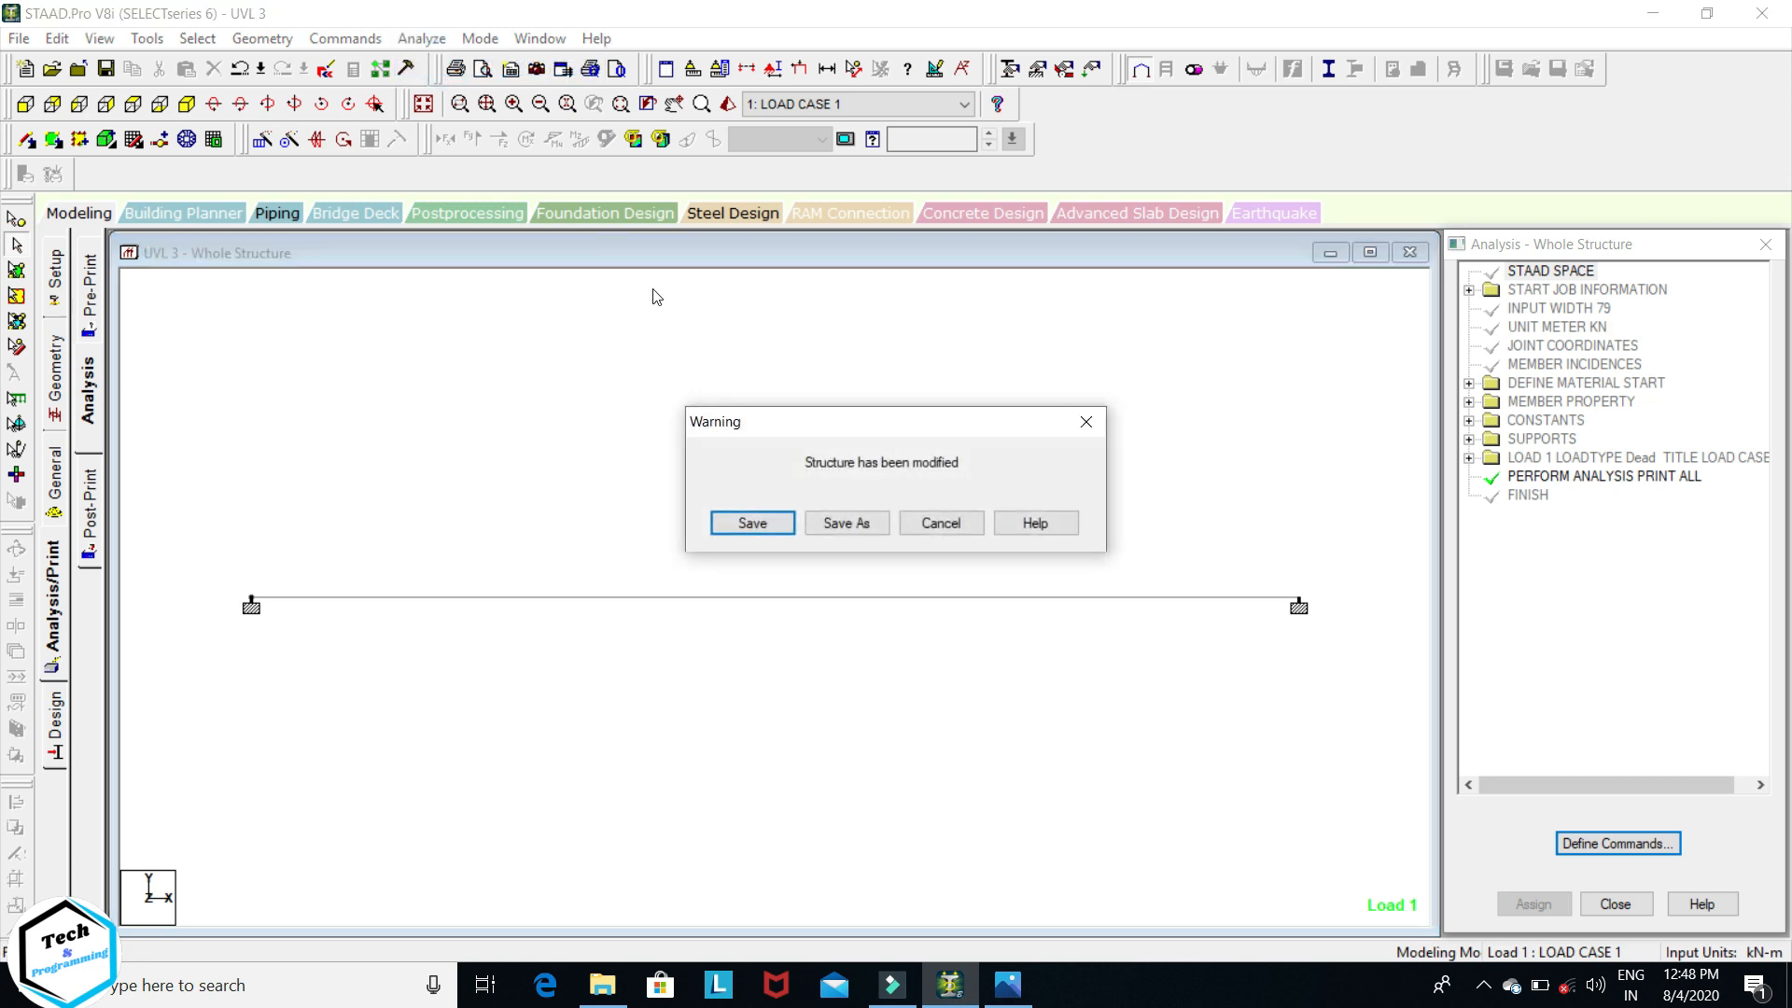
click(751, 524)
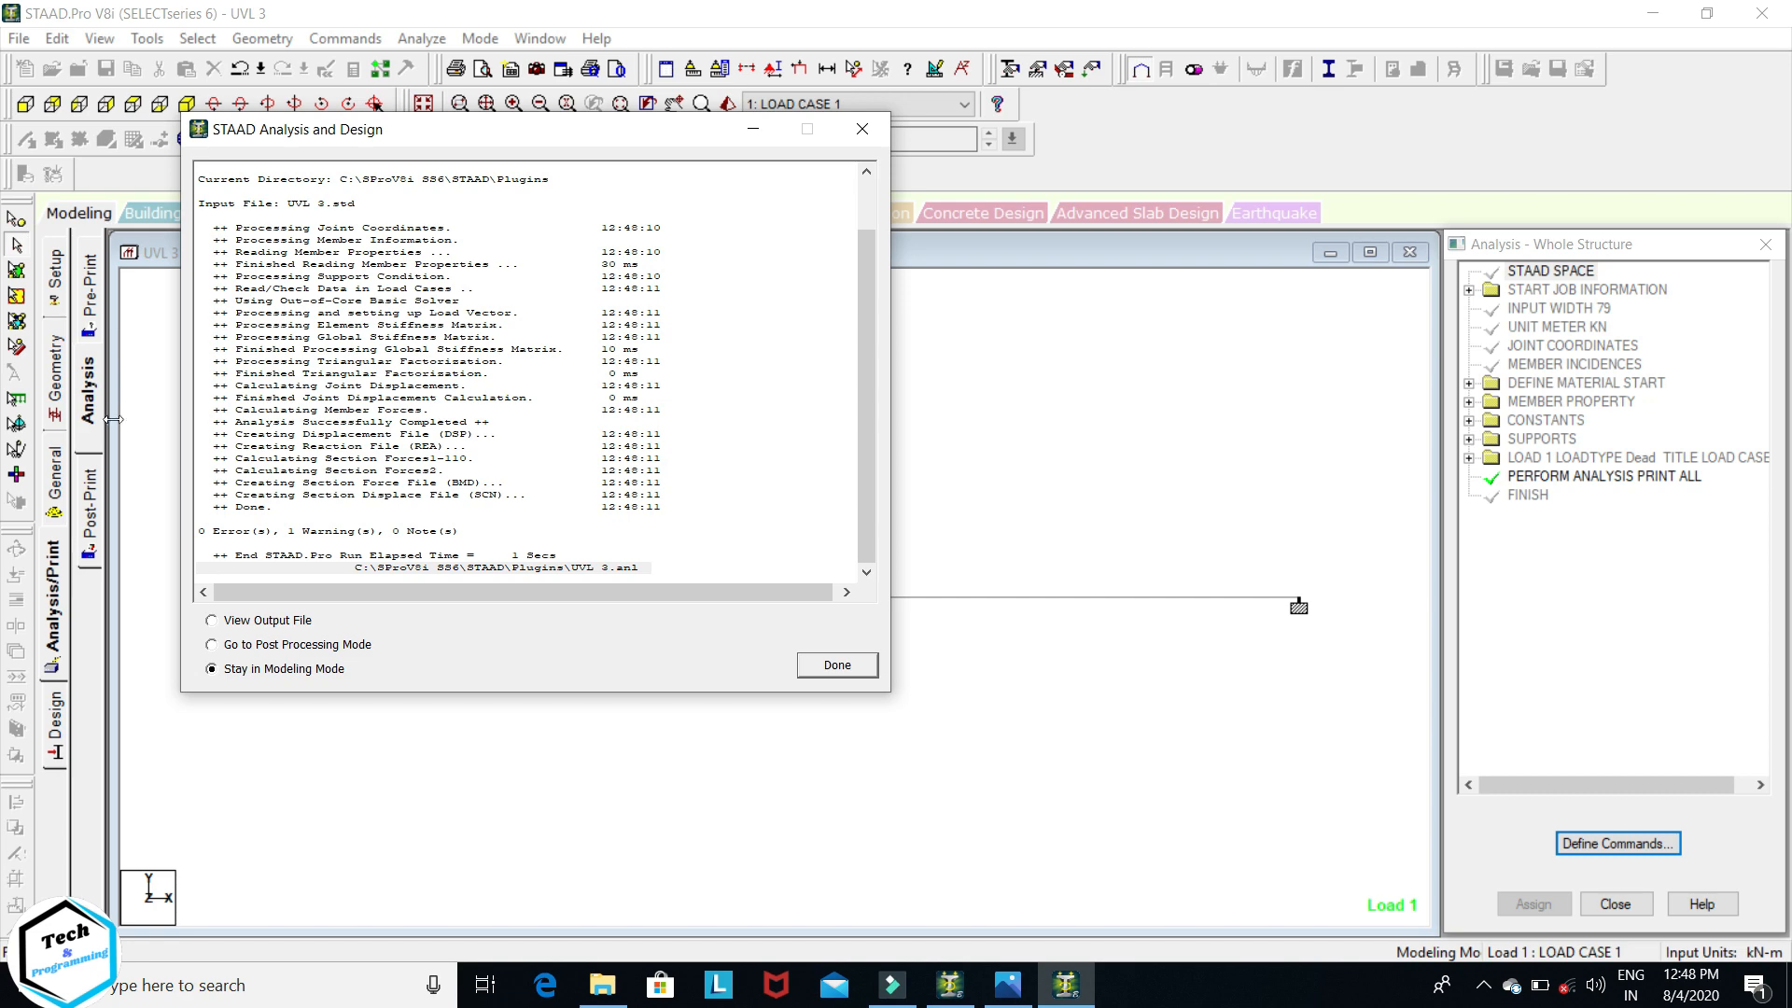
click(212, 621)
click(808, 667)
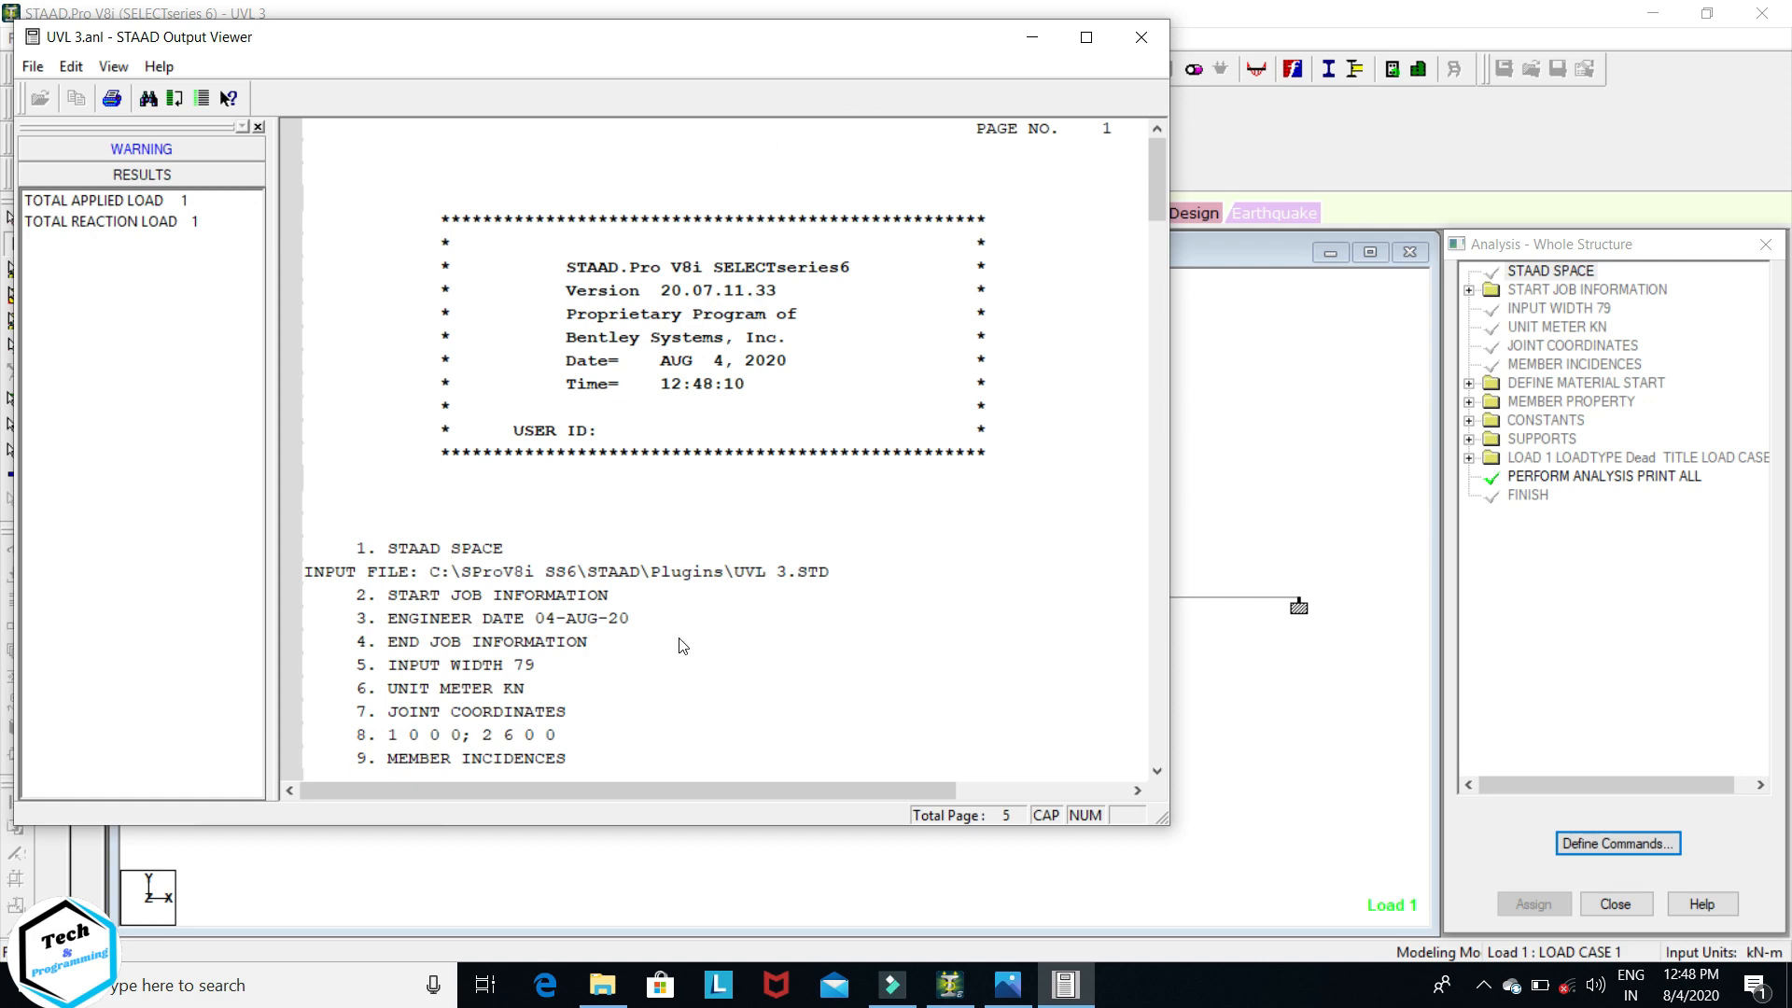
- Examine the output file's problem statistics, applied load and reaction totals, maximum displacements and joint load summary, and close the viewer
scroll(934, 422, down, 9)
scroll(1013, 334, down, 20)
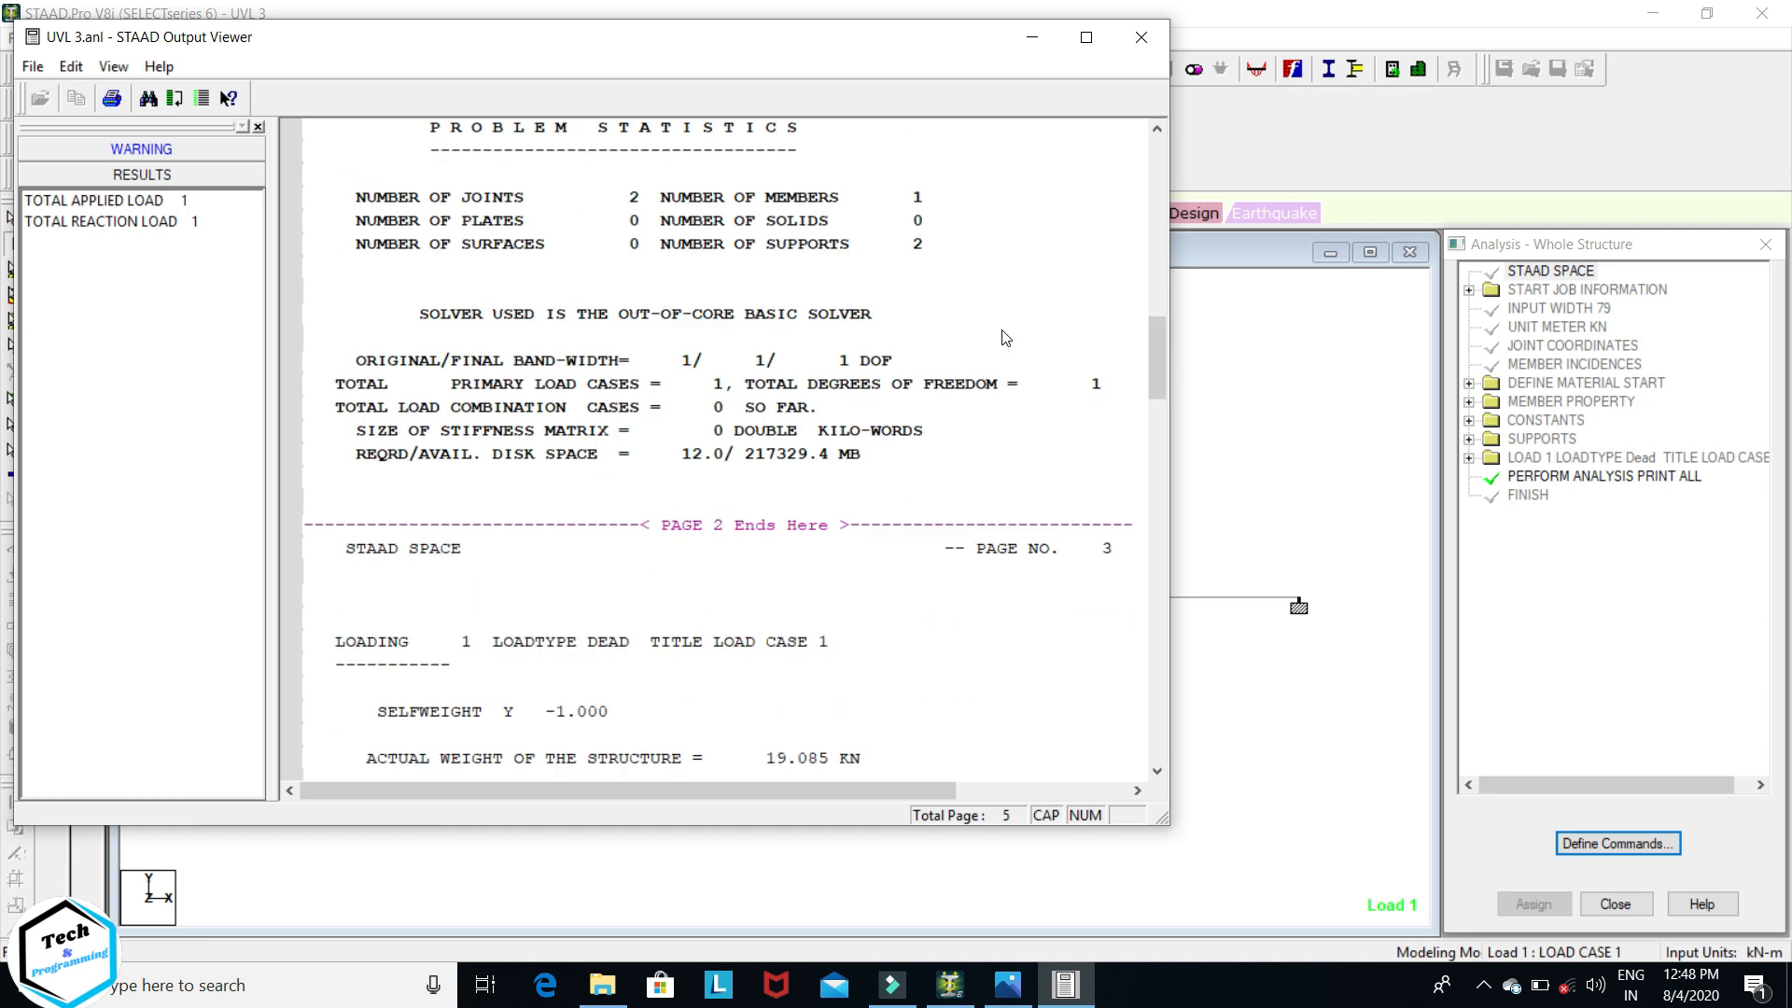
scroll(1003, 338, up, 4)
scroll(1003, 338, up, 3)
scroll(590, 263, up, 1)
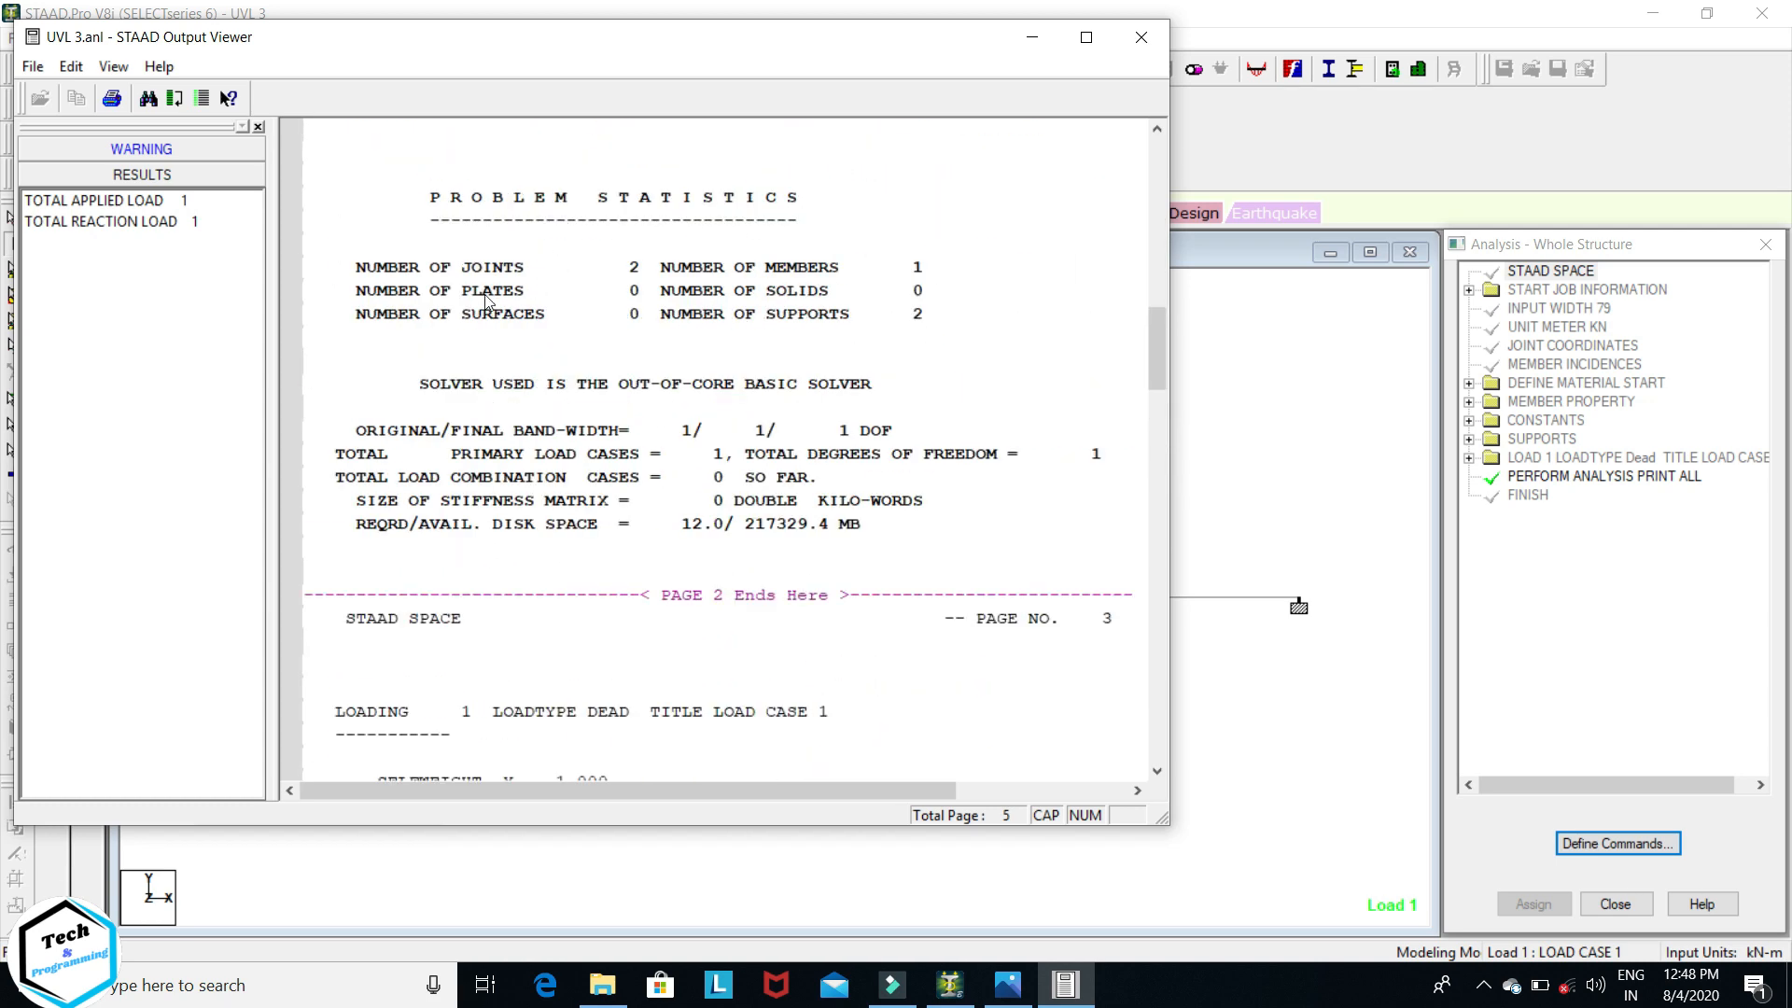
scroll(810, 391, down, 4)
scroll(678, 446, down, 8)
scroll(685, 434, down, 20)
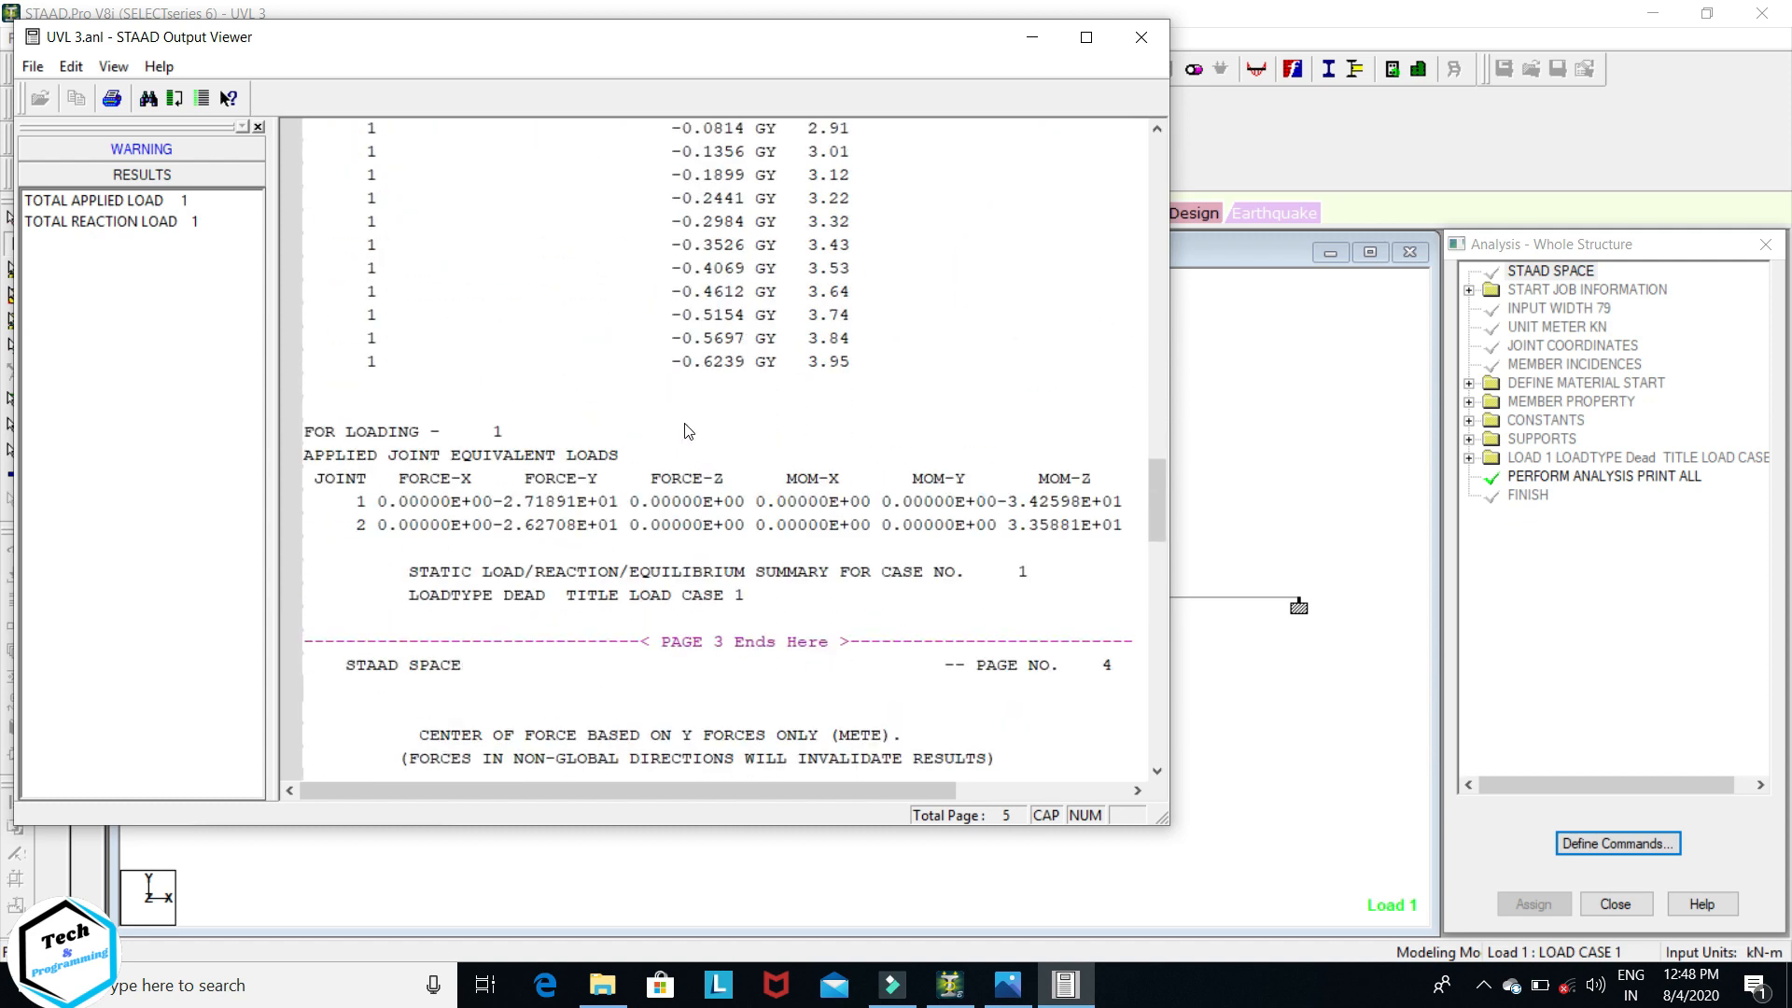
scroll(688, 430, down, 8)
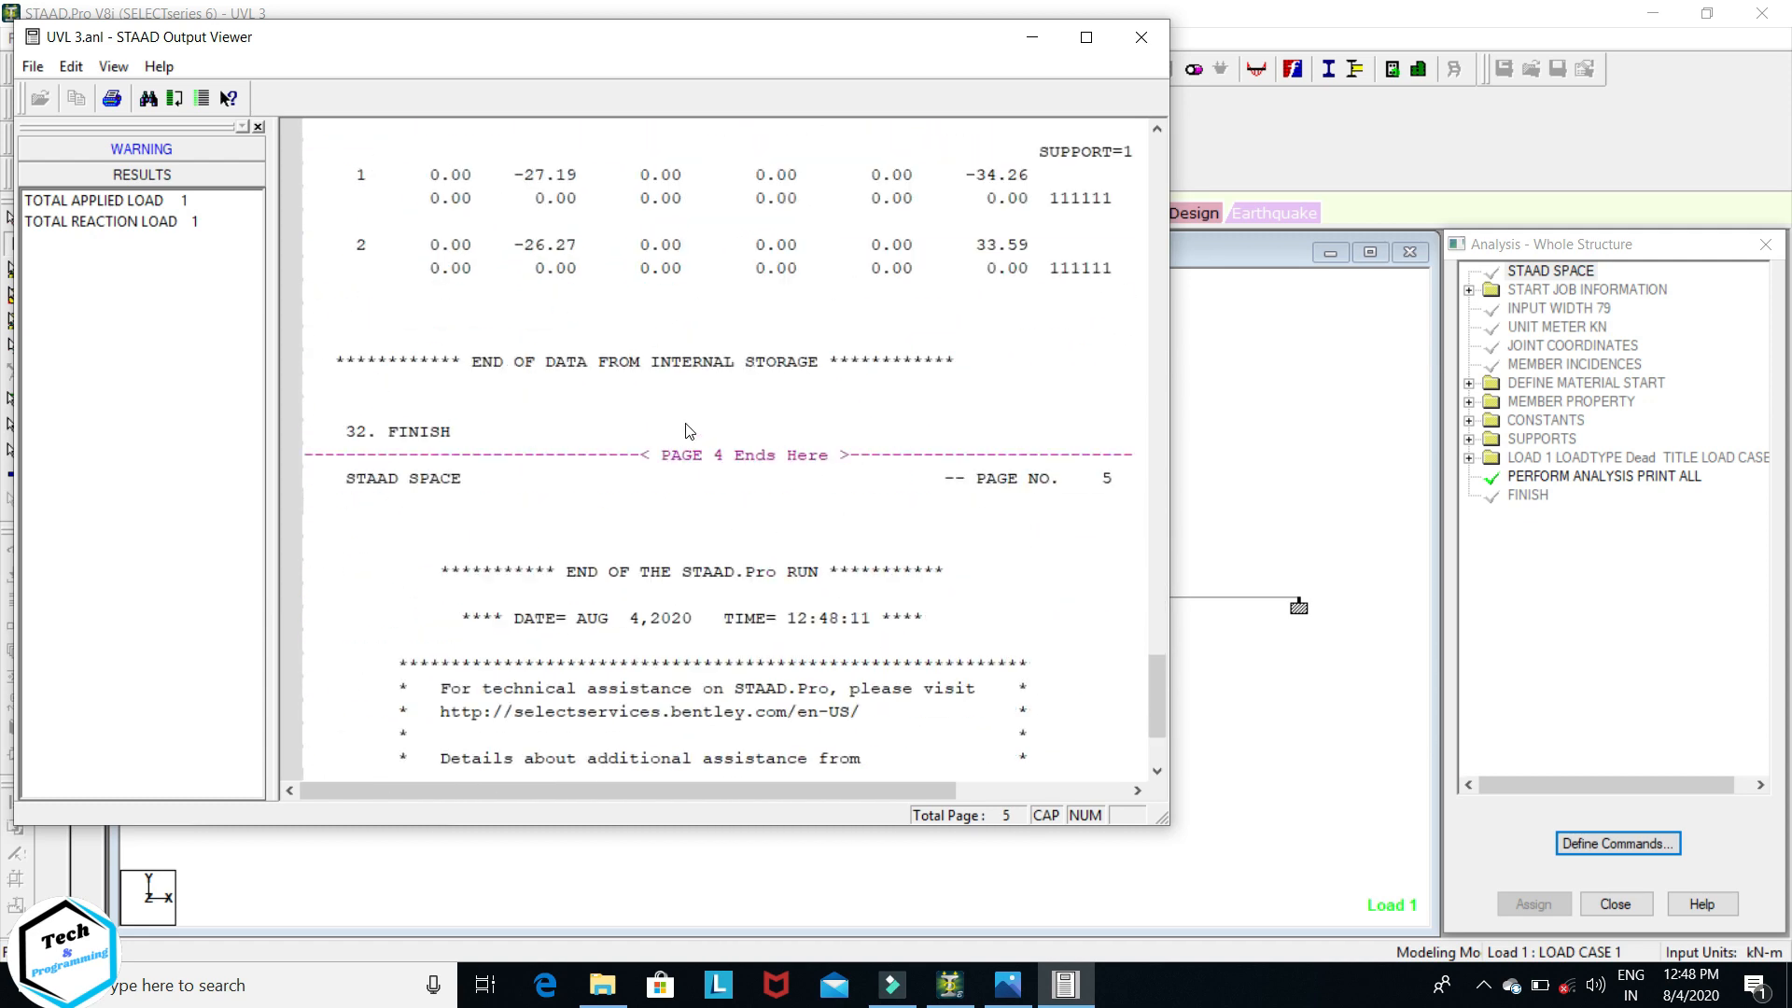
scroll(687, 429, up, 8)
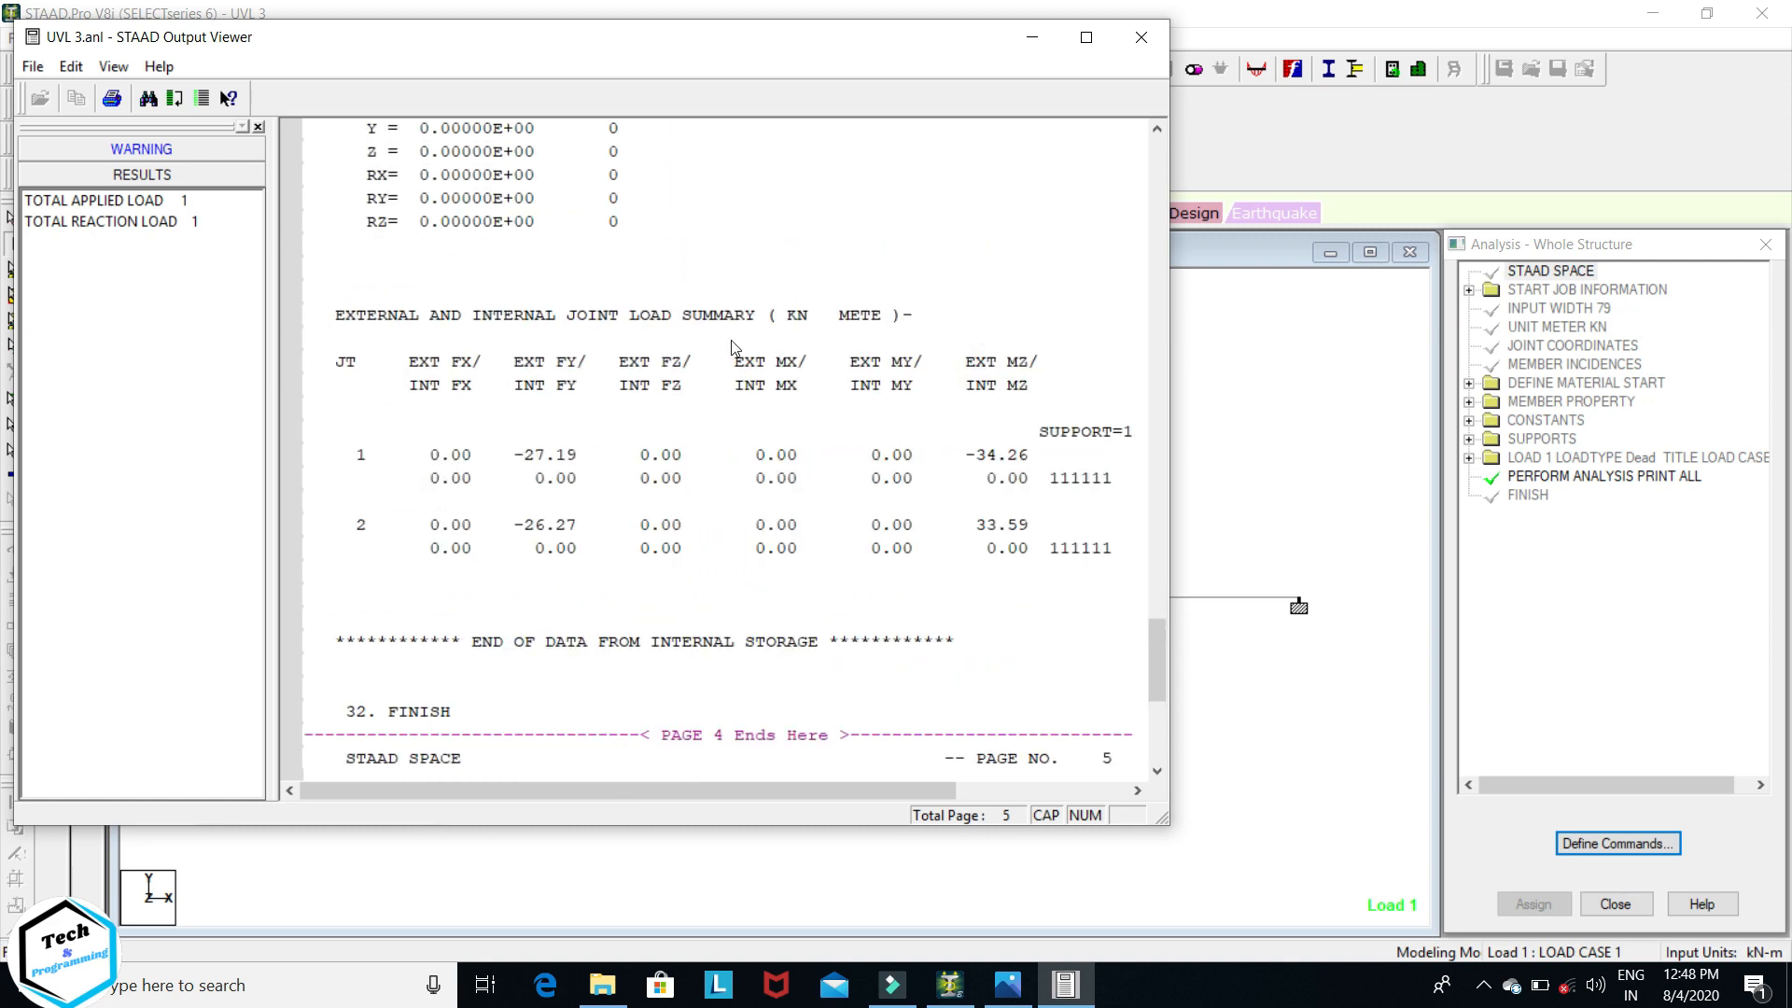
scroll(658, 226, up, 2)
scroll(658, 225, down, 2)
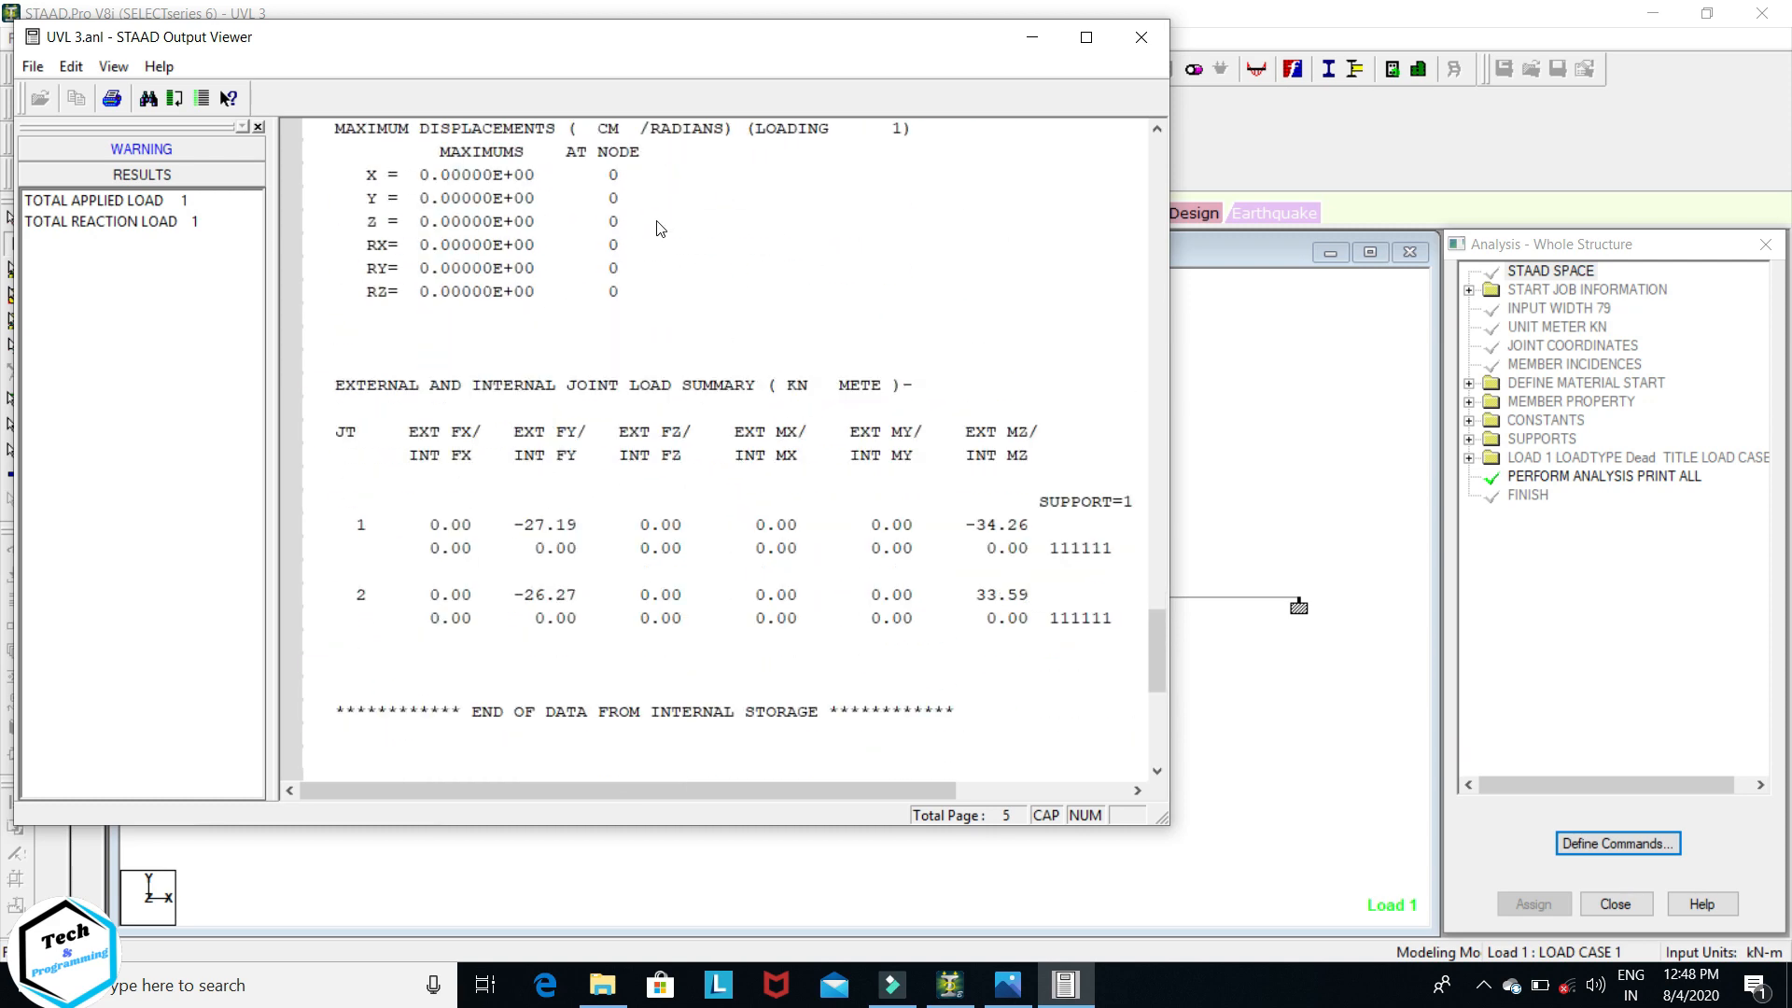
scroll(660, 228, up, 3)
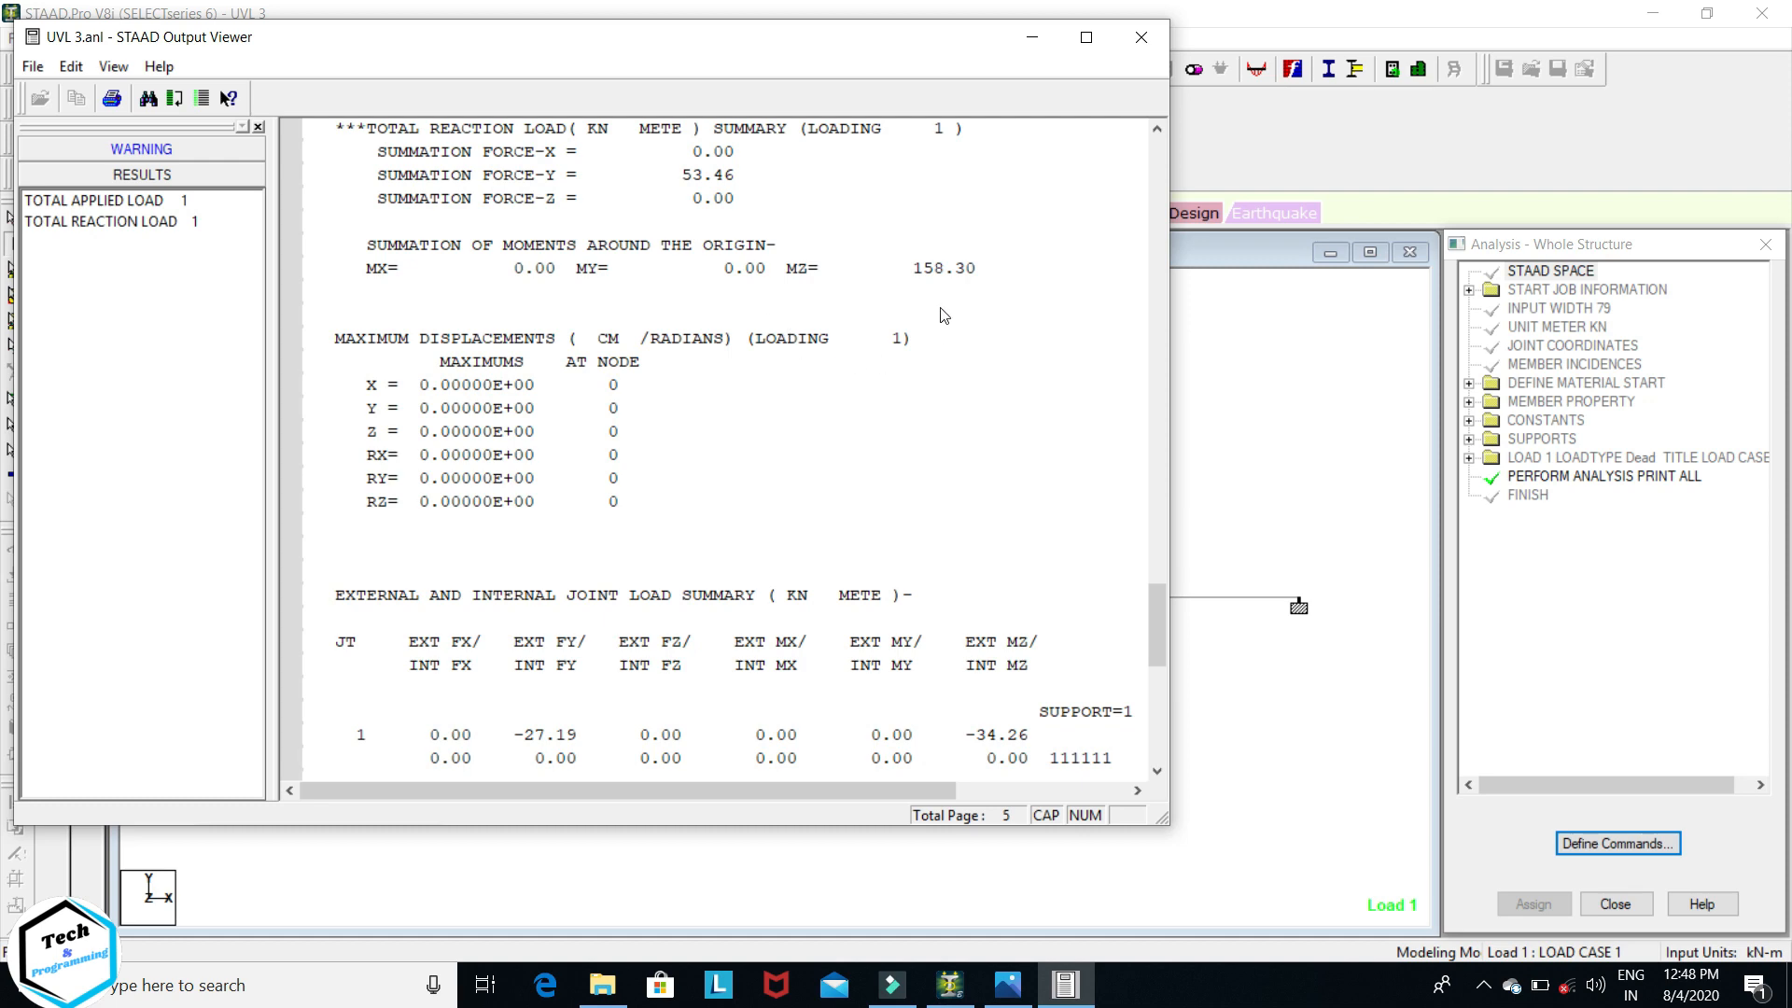
scroll(940, 327, up, 5)
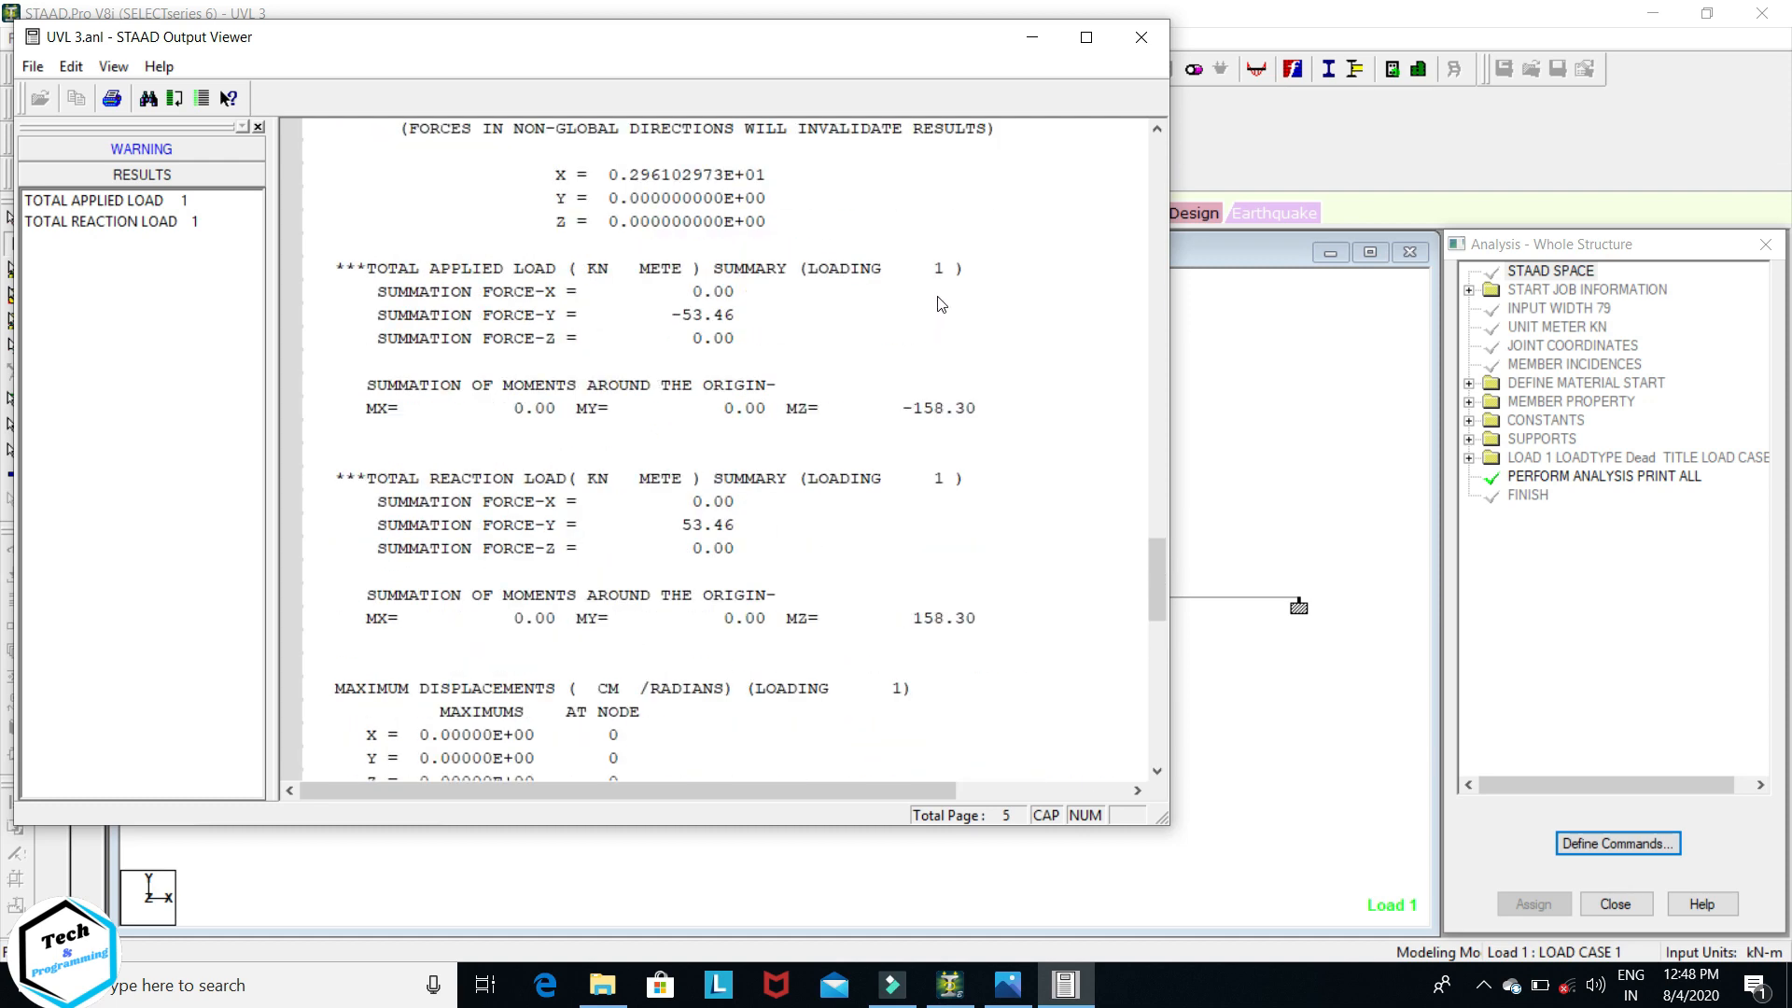
click(1140, 38)
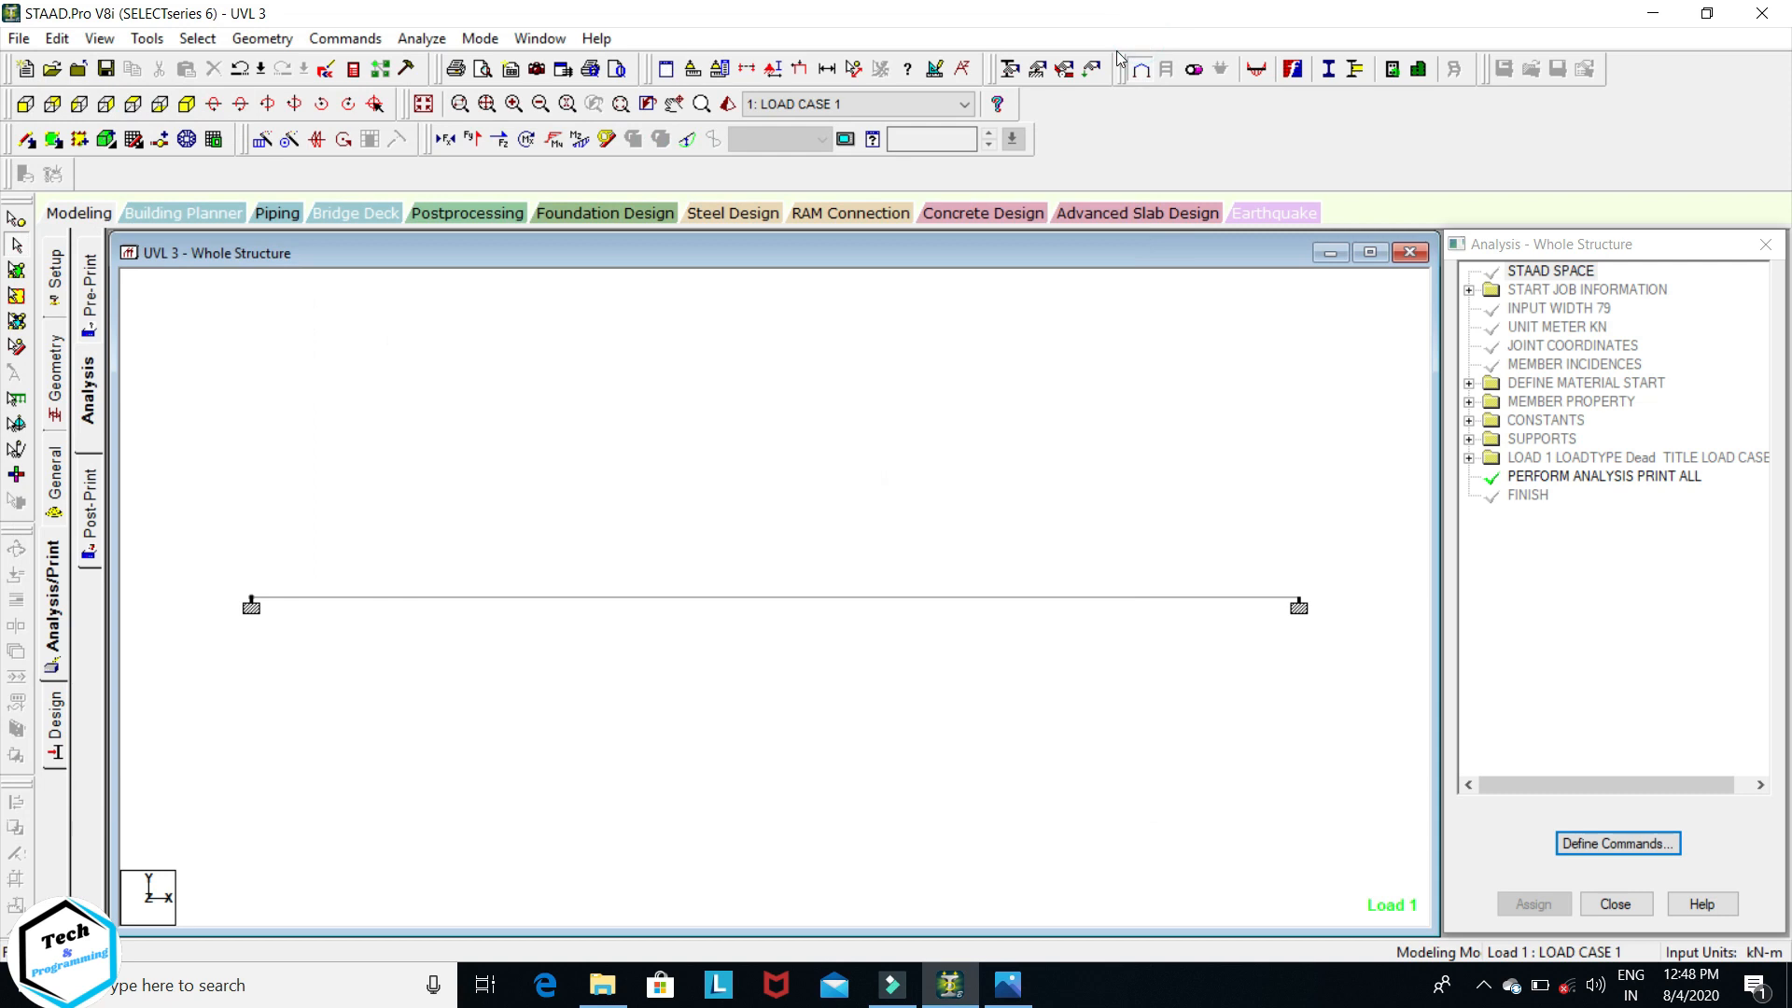
- Switch to Postprocessing mode with load case 1 selected for the results
click(457, 213)
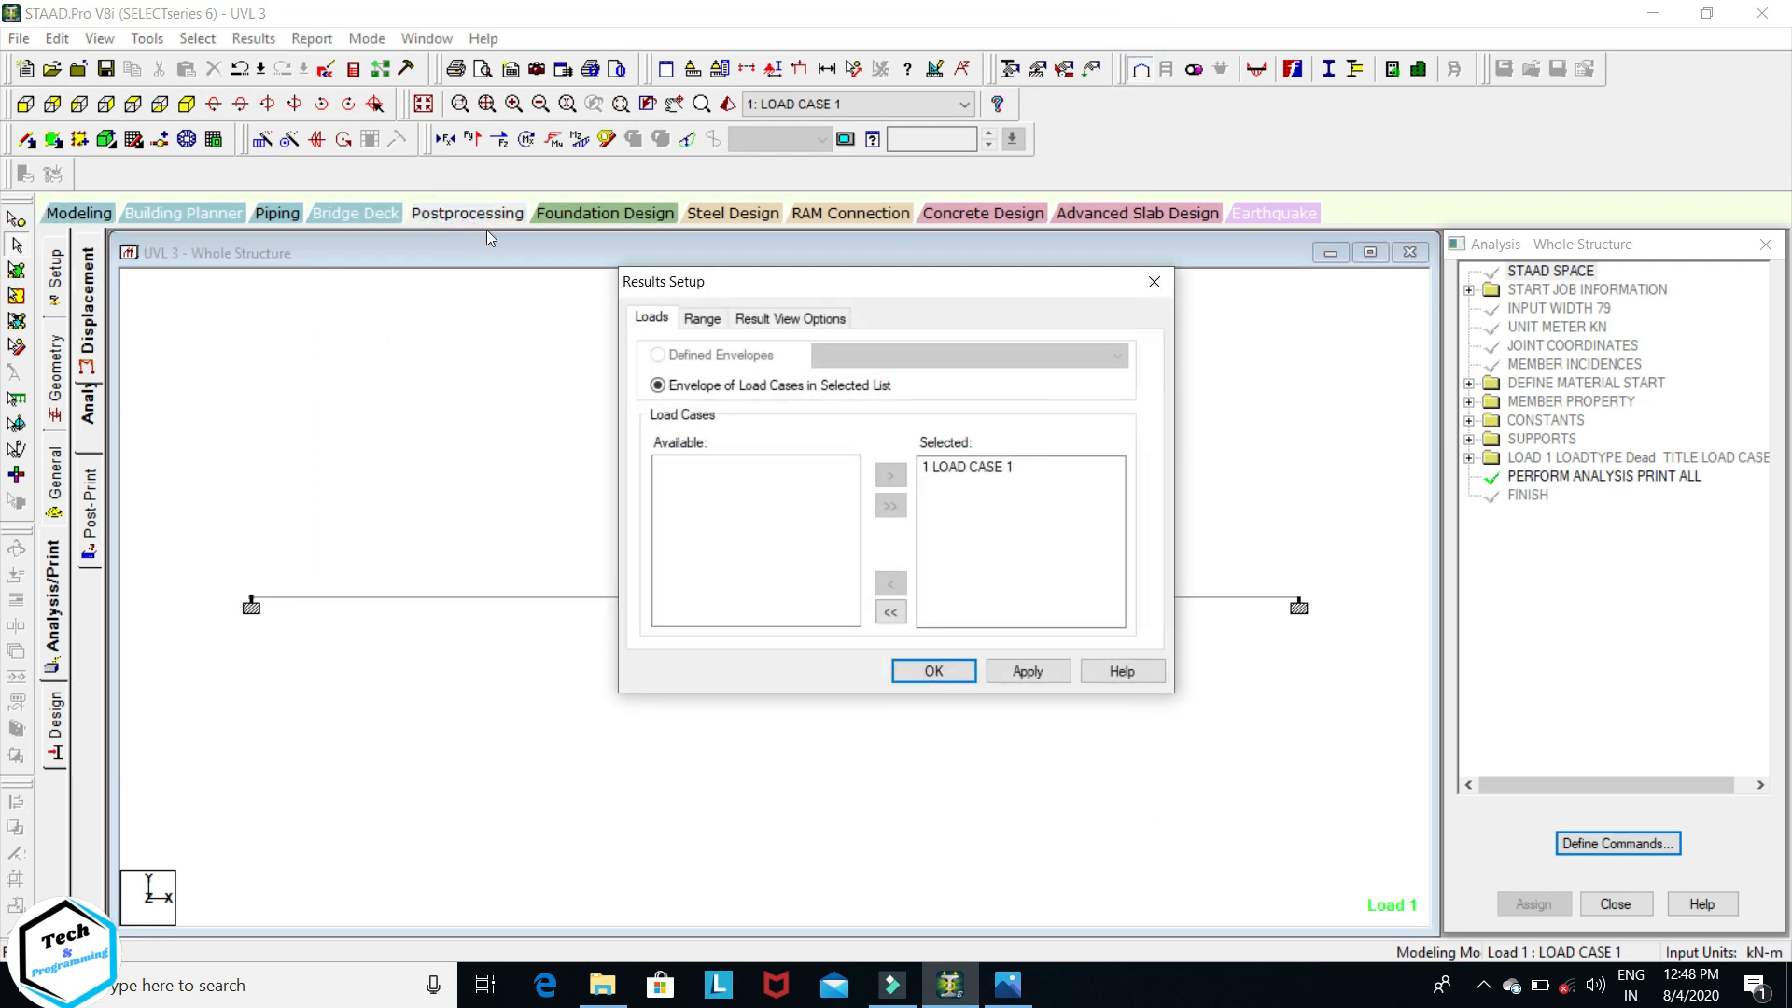
click(950, 465)
click(1031, 671)
click(937, 669)
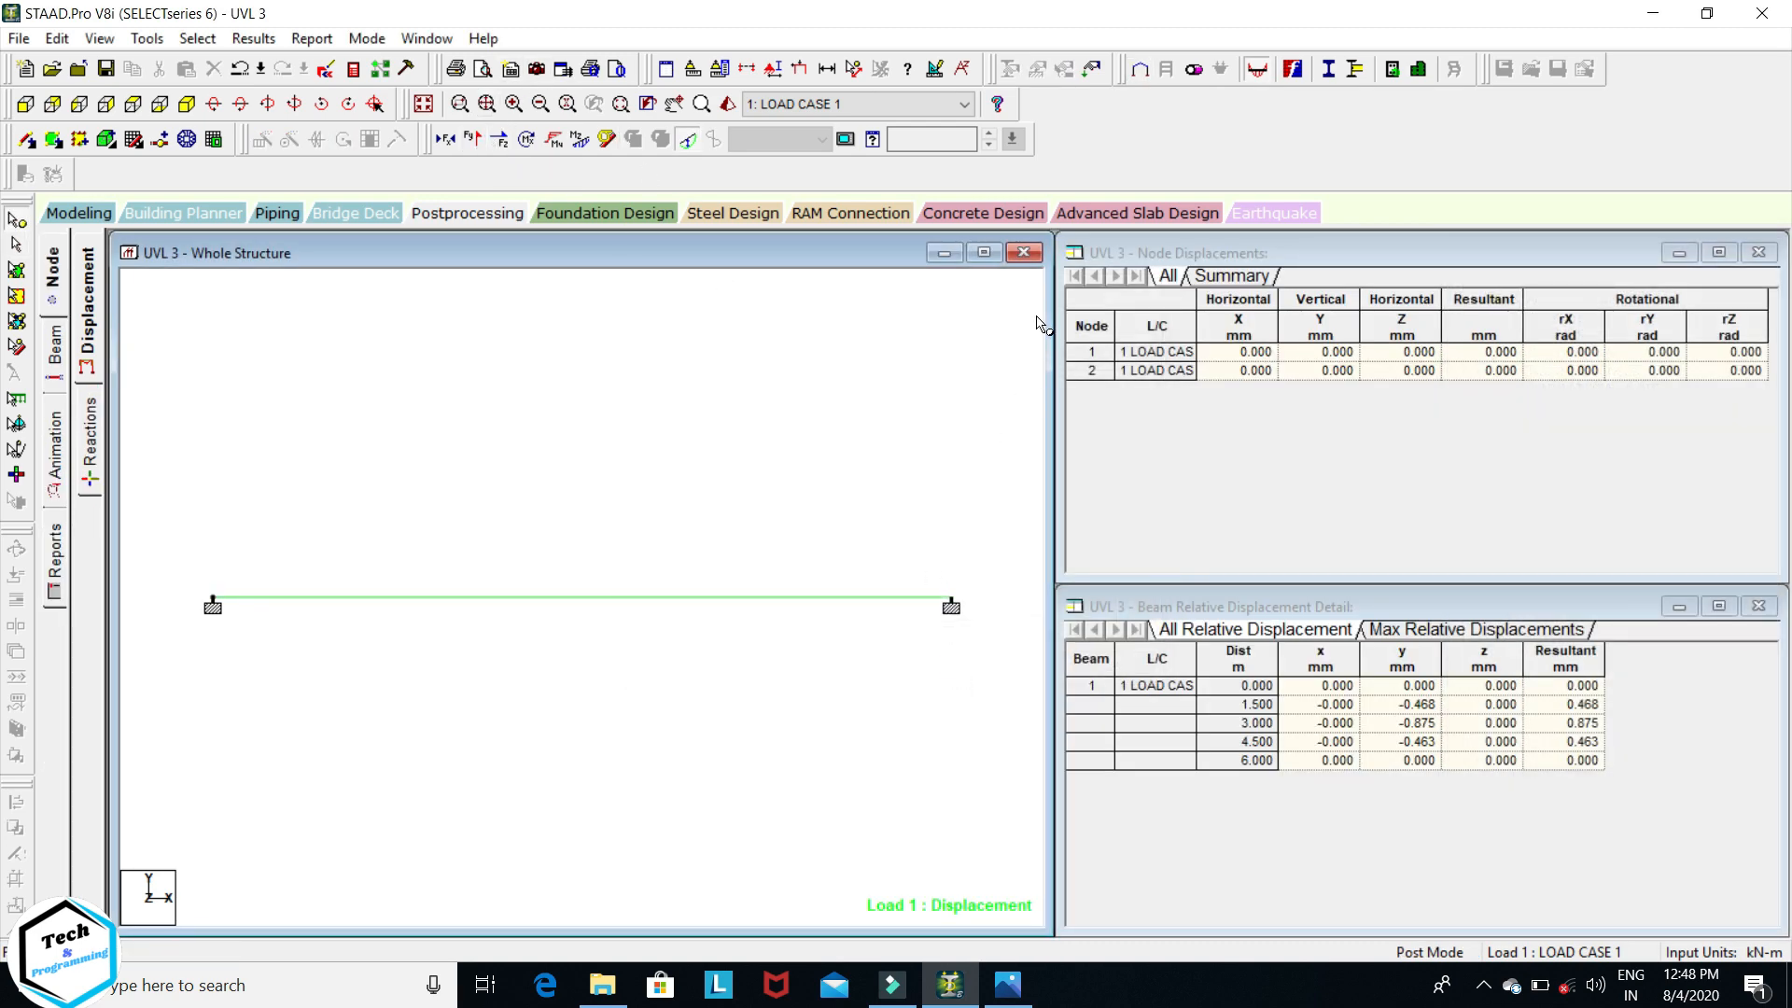
- Close the node and beam displacement tables and widen the Whole Structure view into the freed space
click(1756, 254)
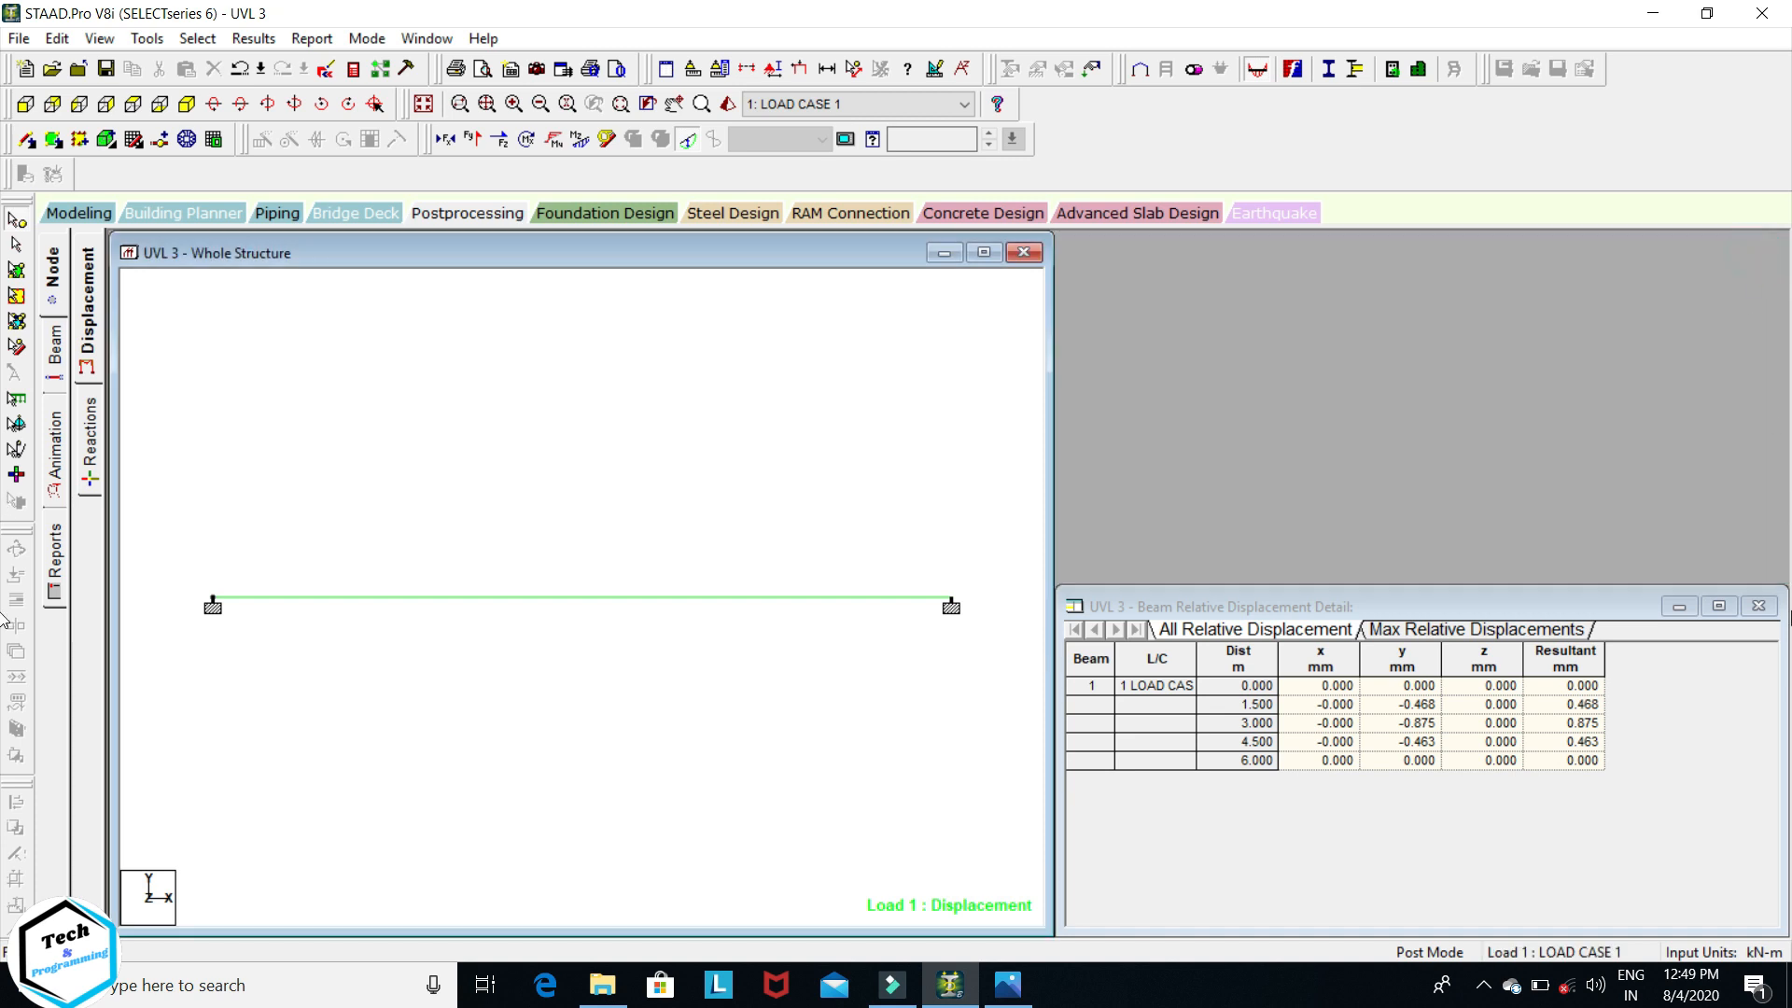
click(1758, 605)
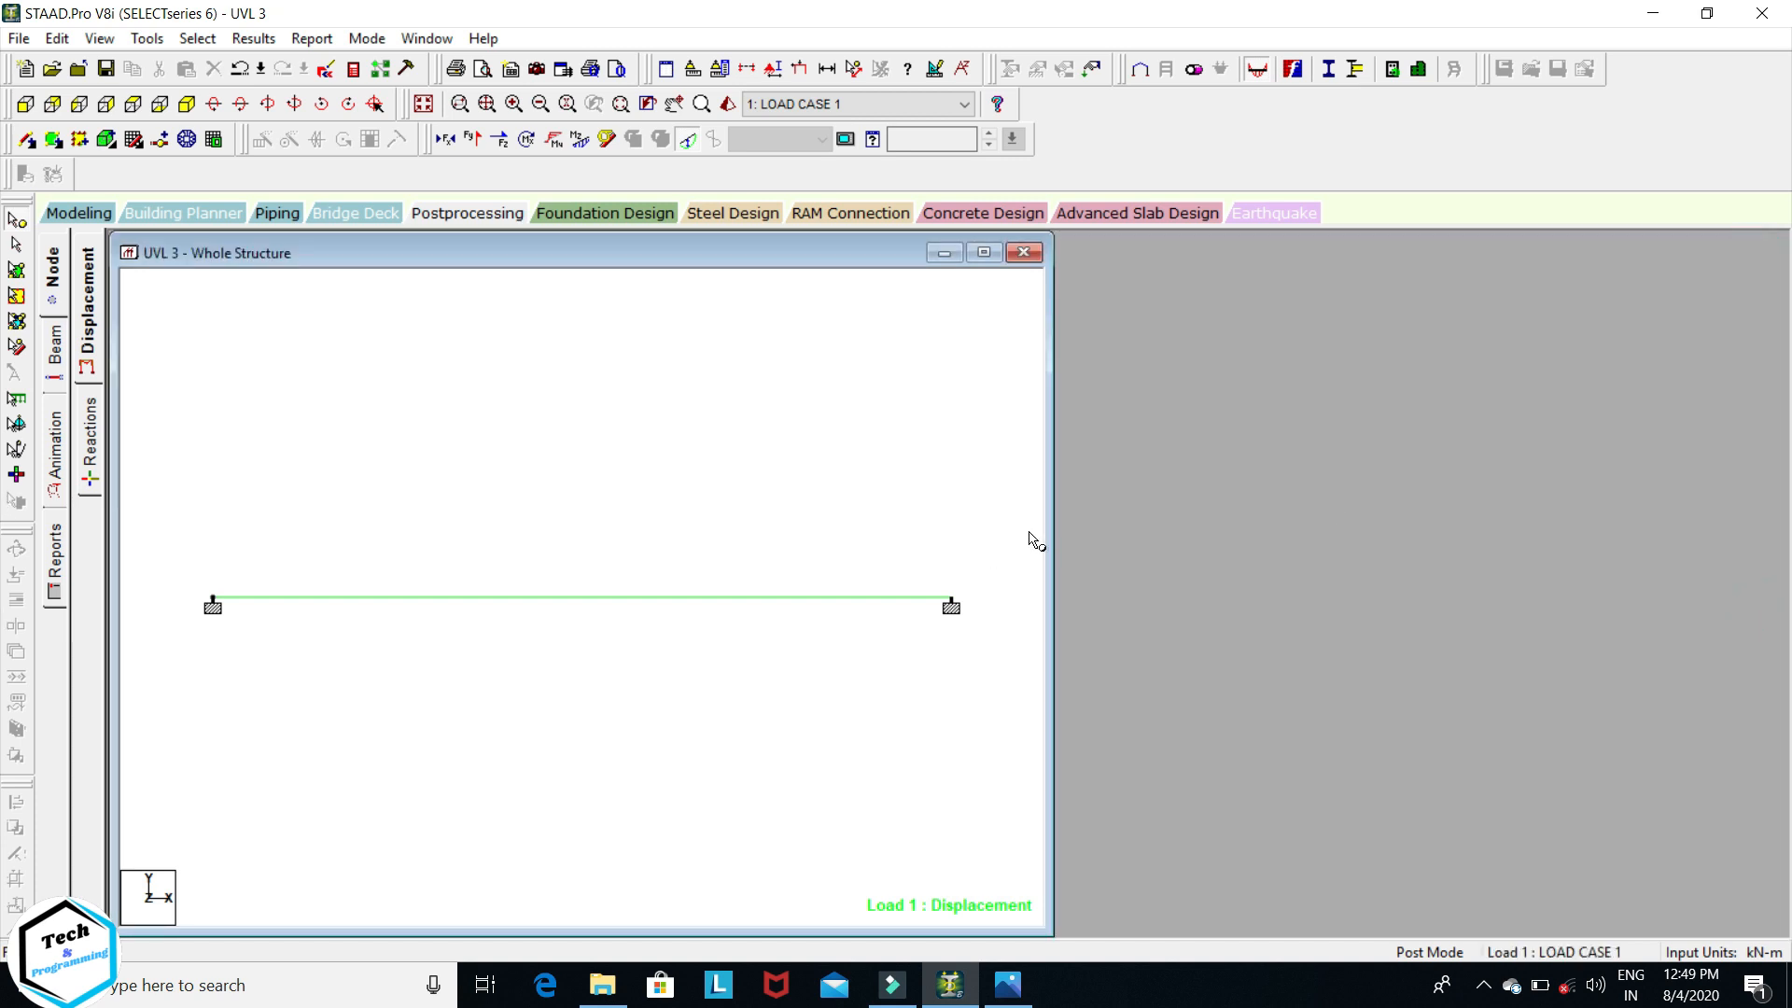
drag(1045, 527, 1729, 495)
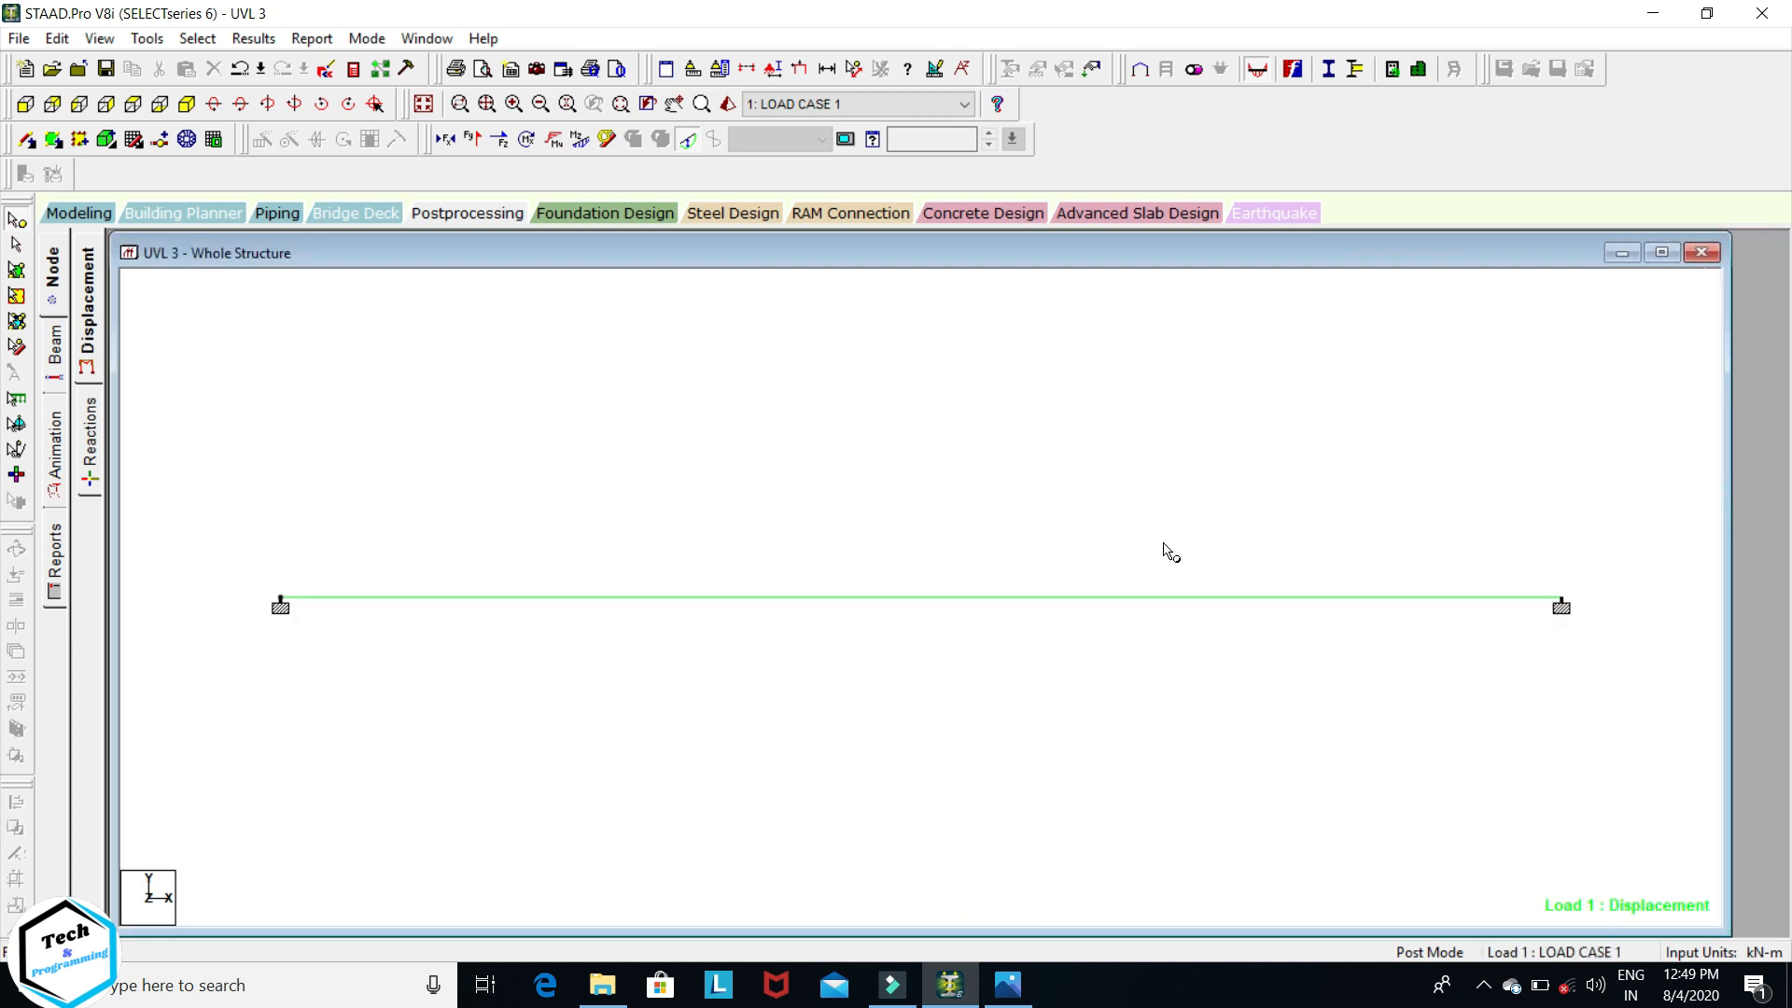
- Display the beam's Shear Y and Bending Z diagrams together with its deflected shape
click(473, 142)
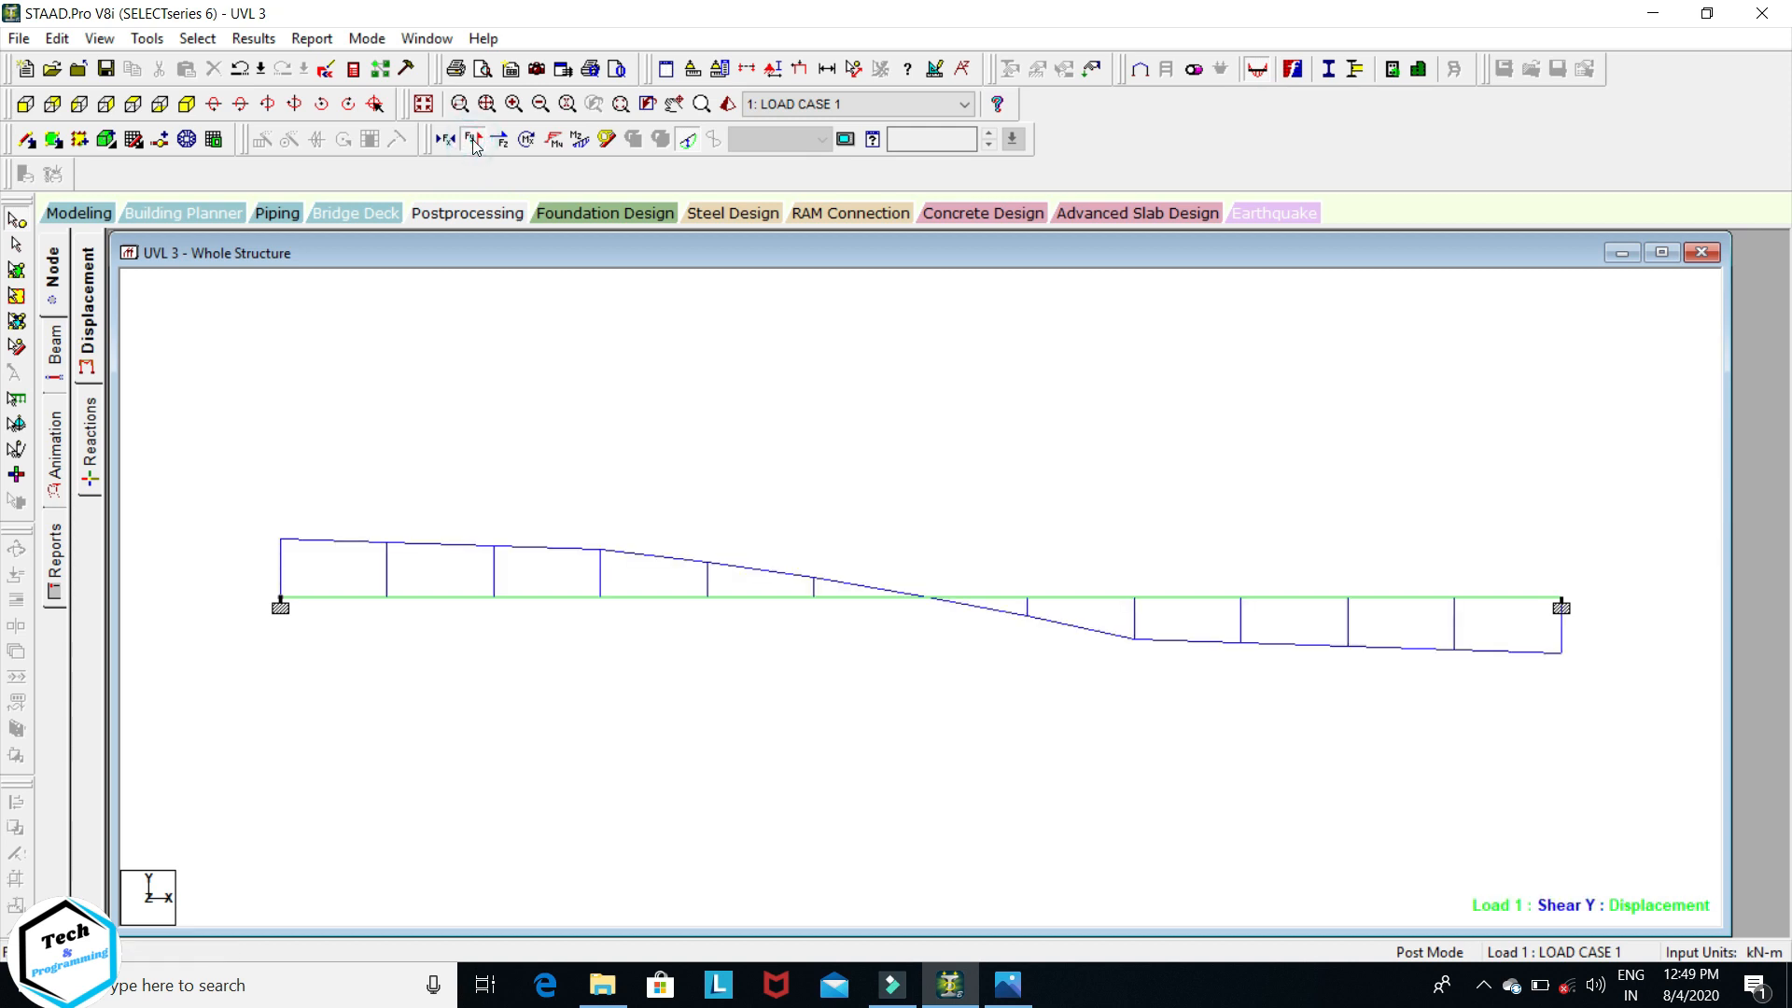
click(579, 140)
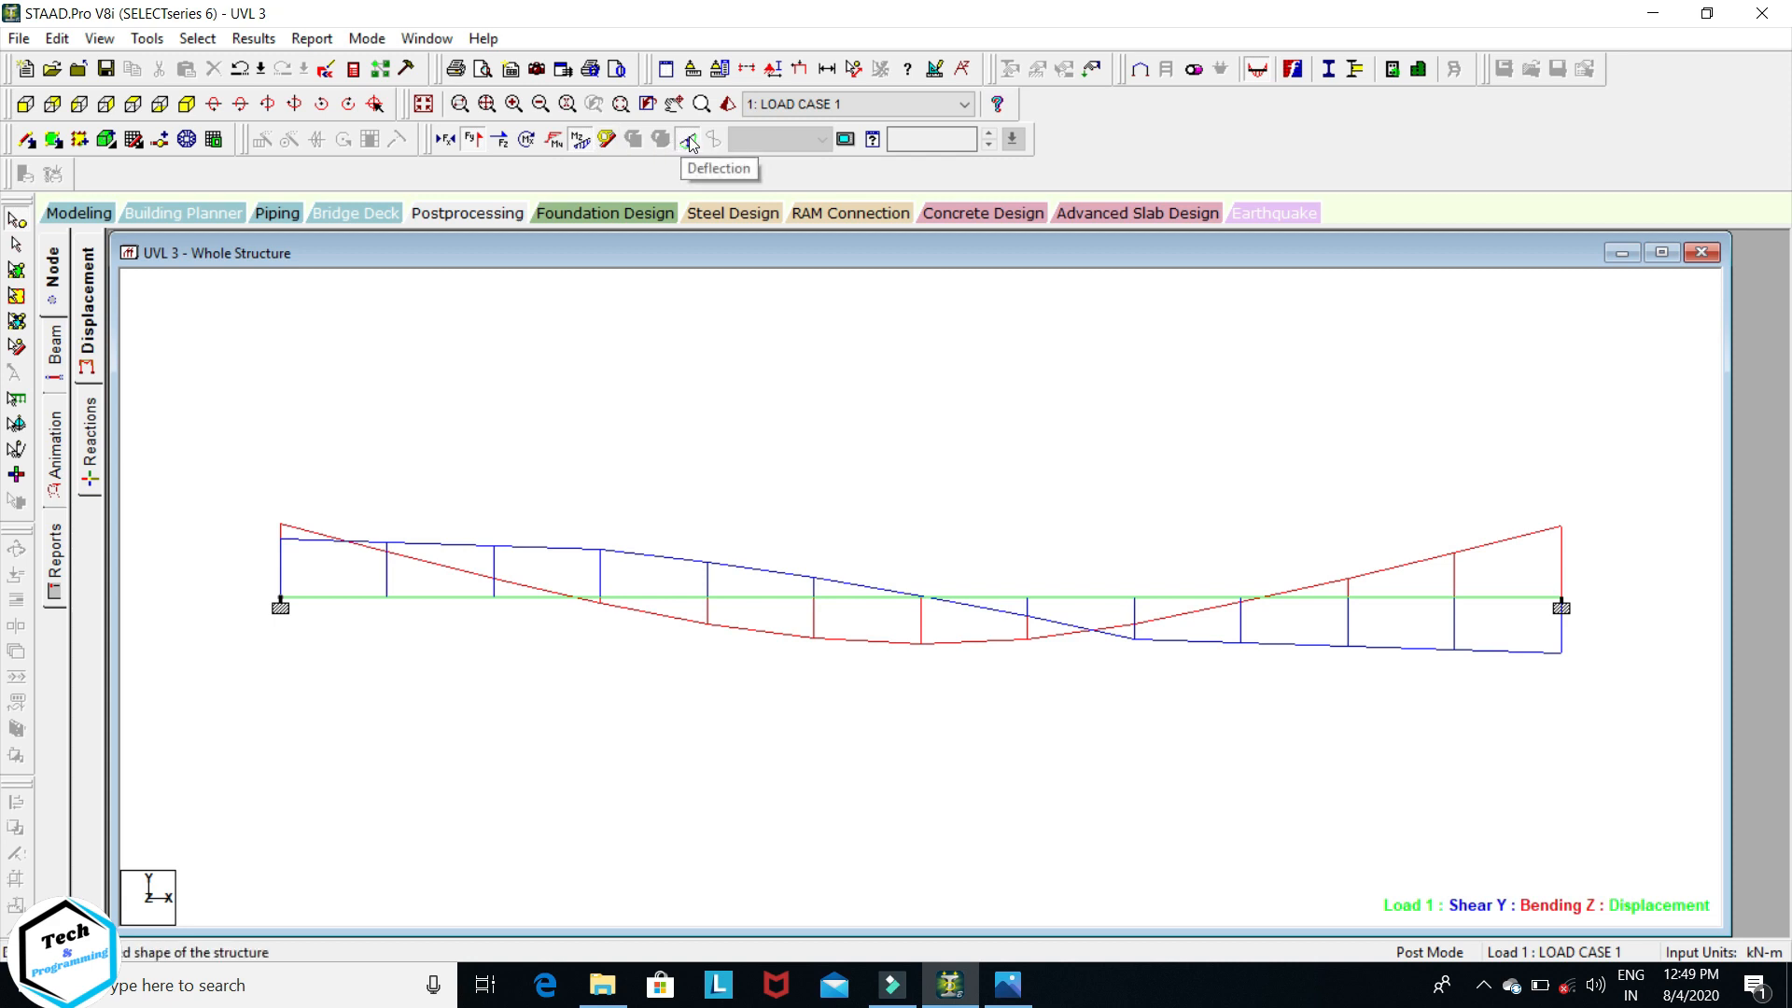
click(579, 140)
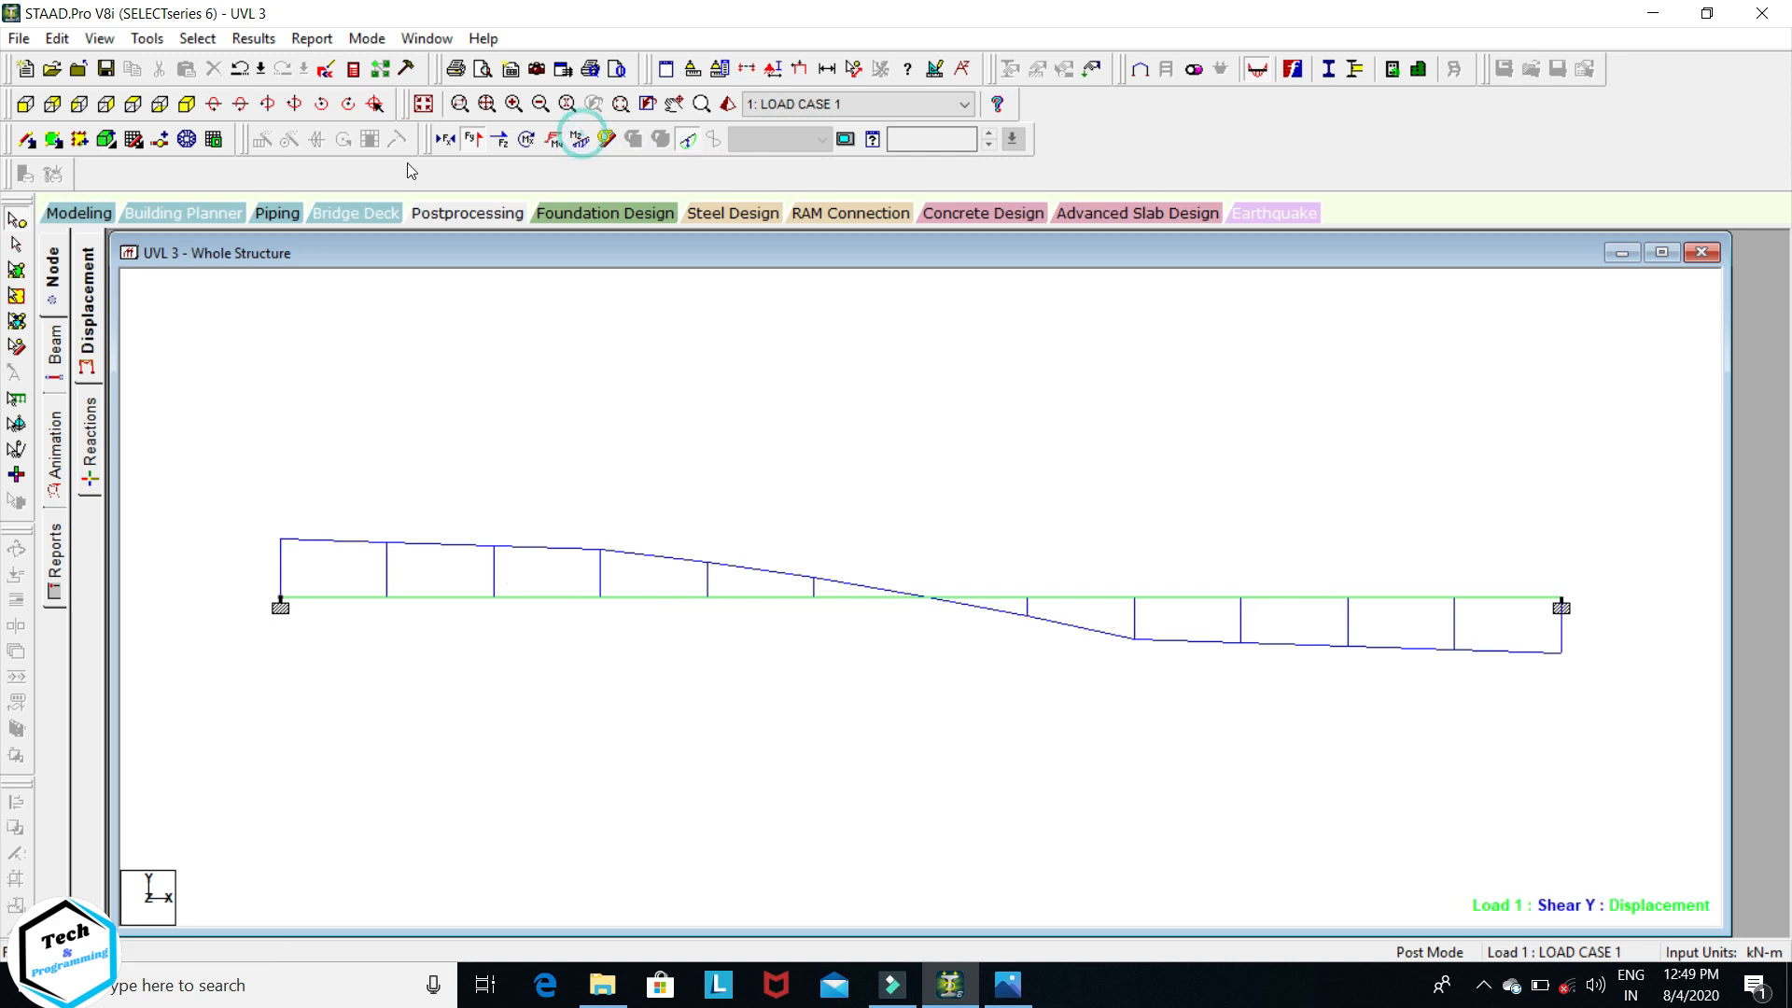
click(471, 141)
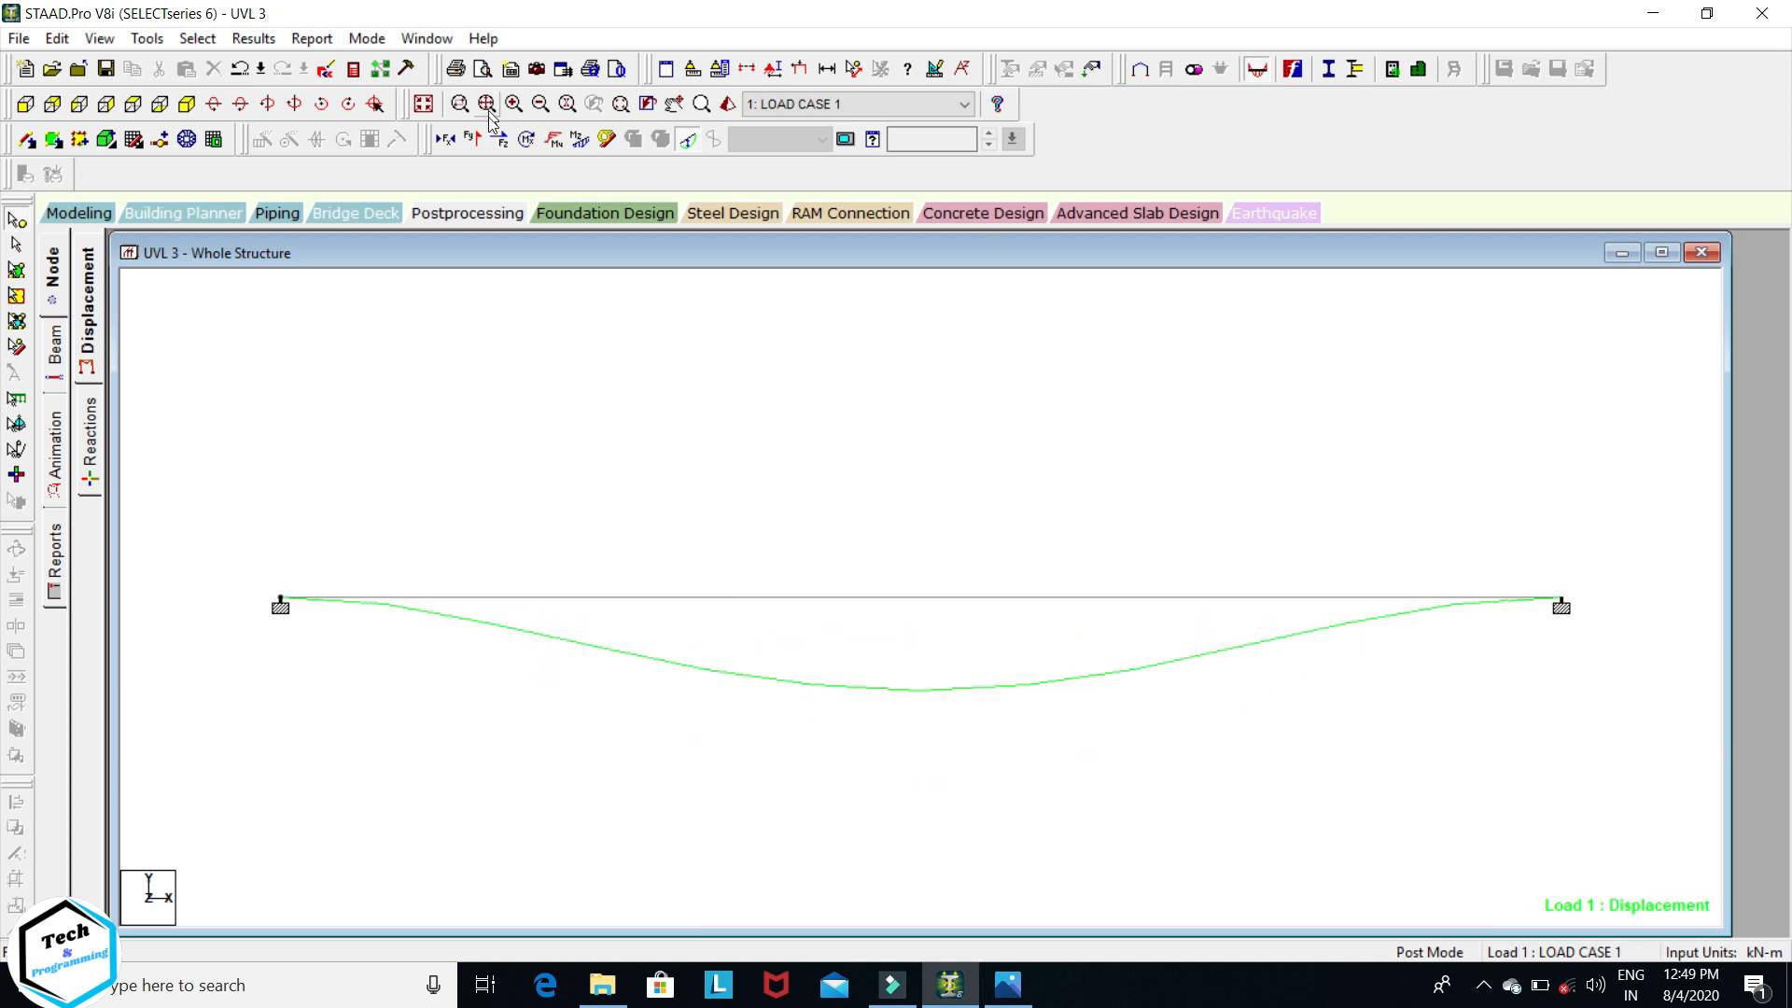
click(473, 139)
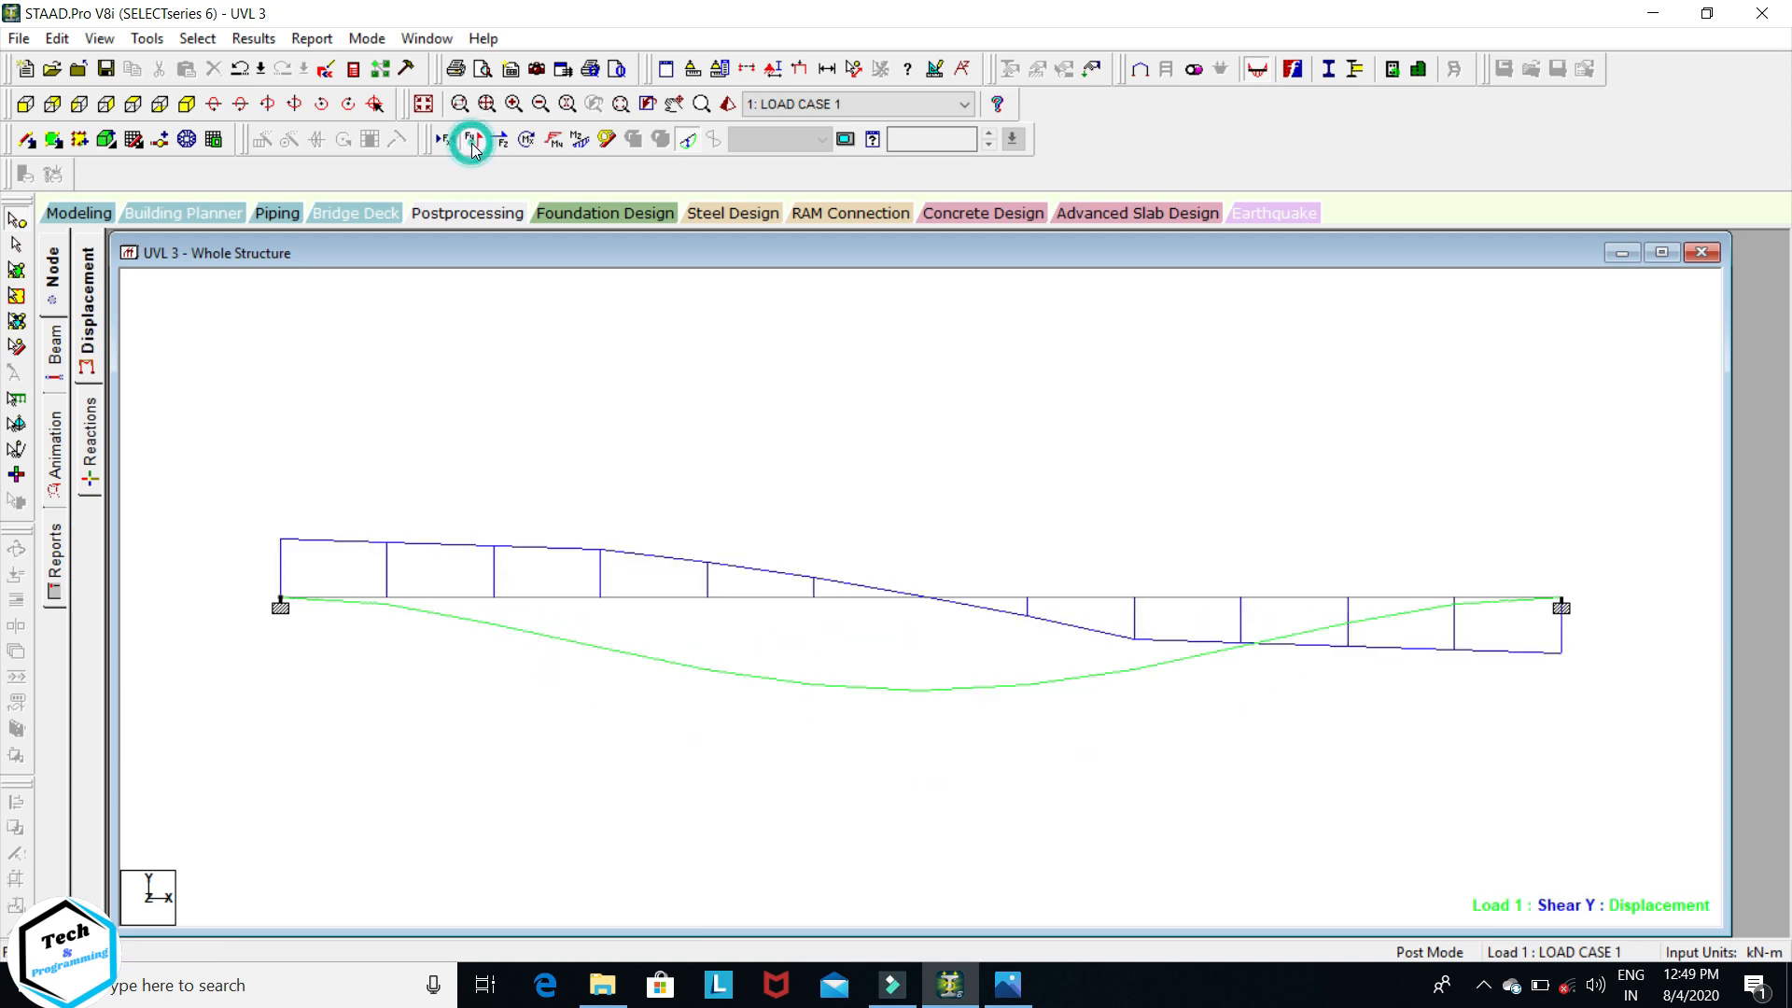
click(580, 140)
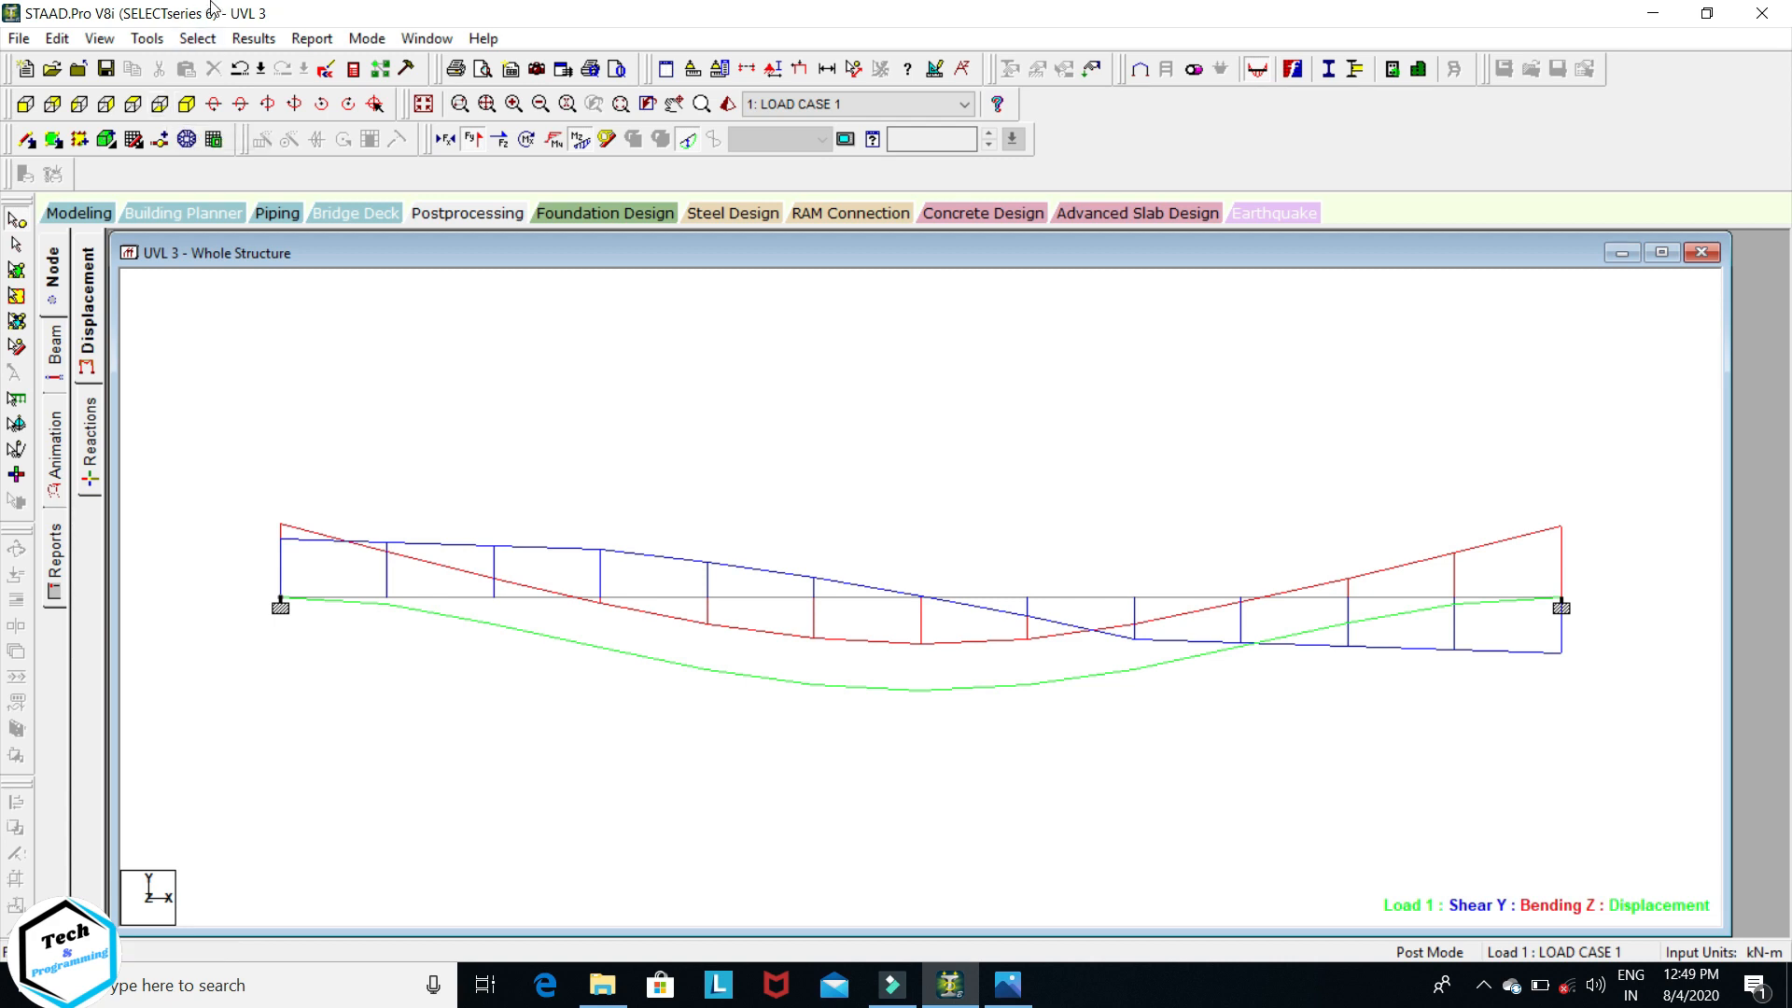
- Annotate the beam diagrams with maximum bending, end shear and maximum resultant displacement values
click(253, 38)
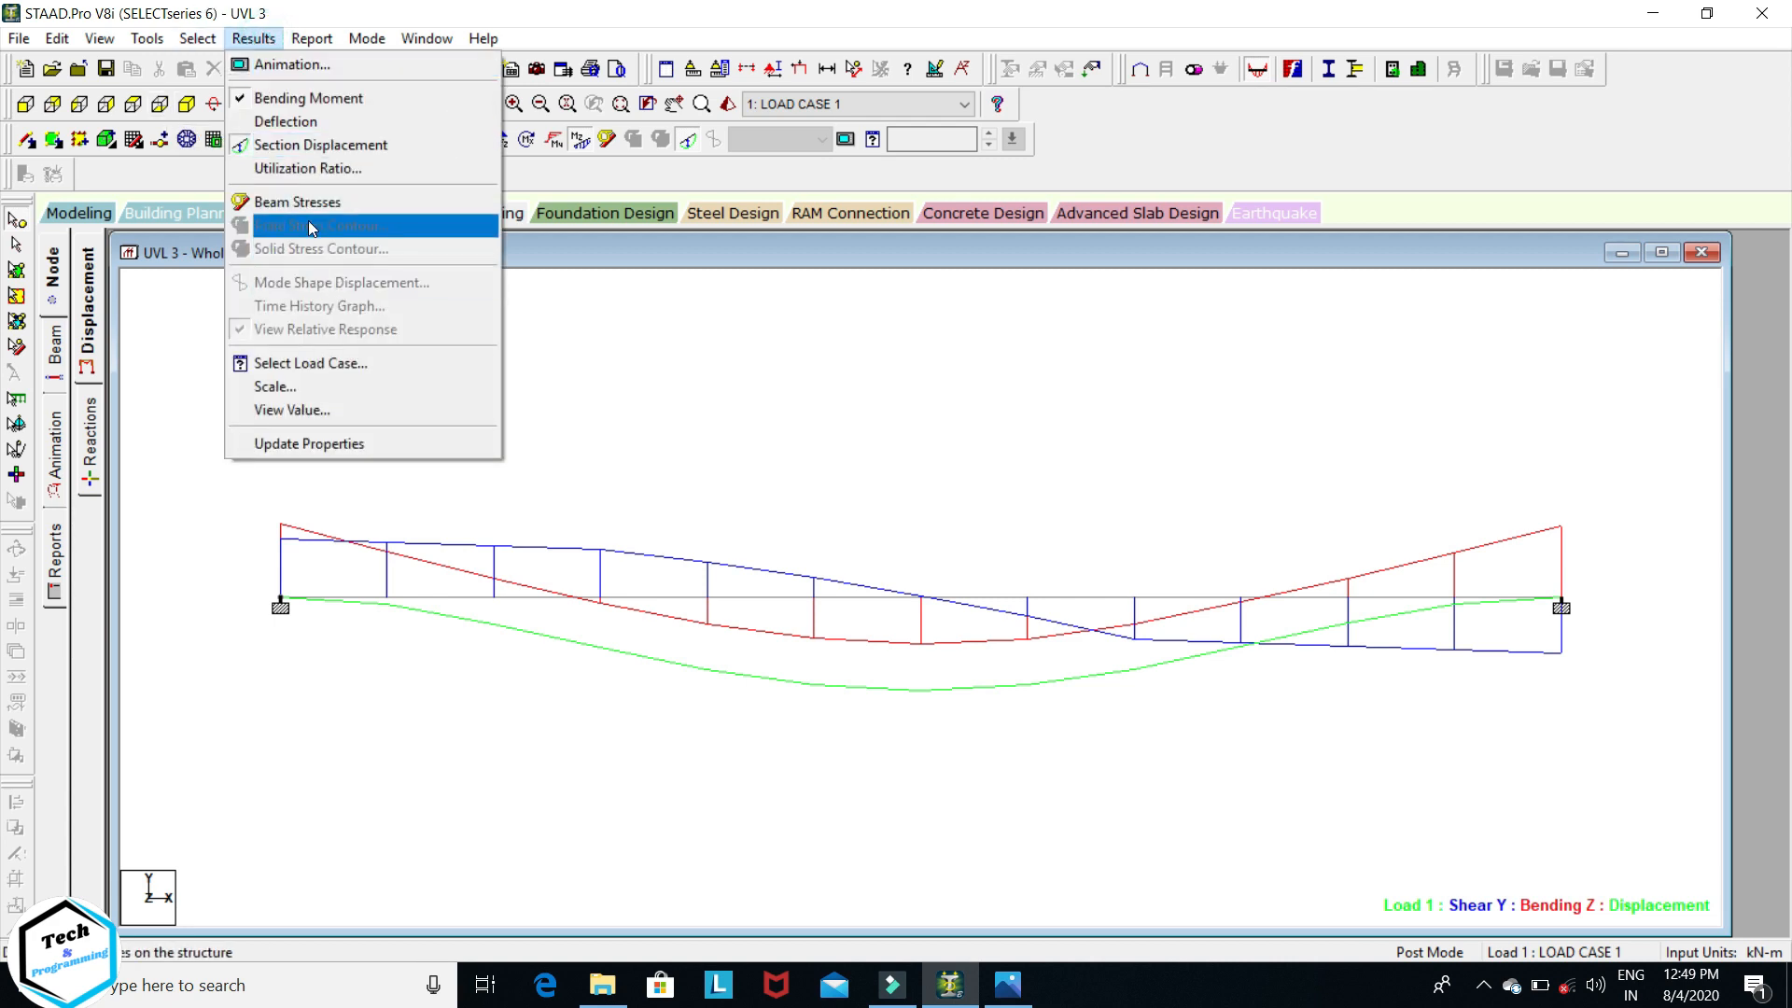
click(323, 413)
click(790, 317)
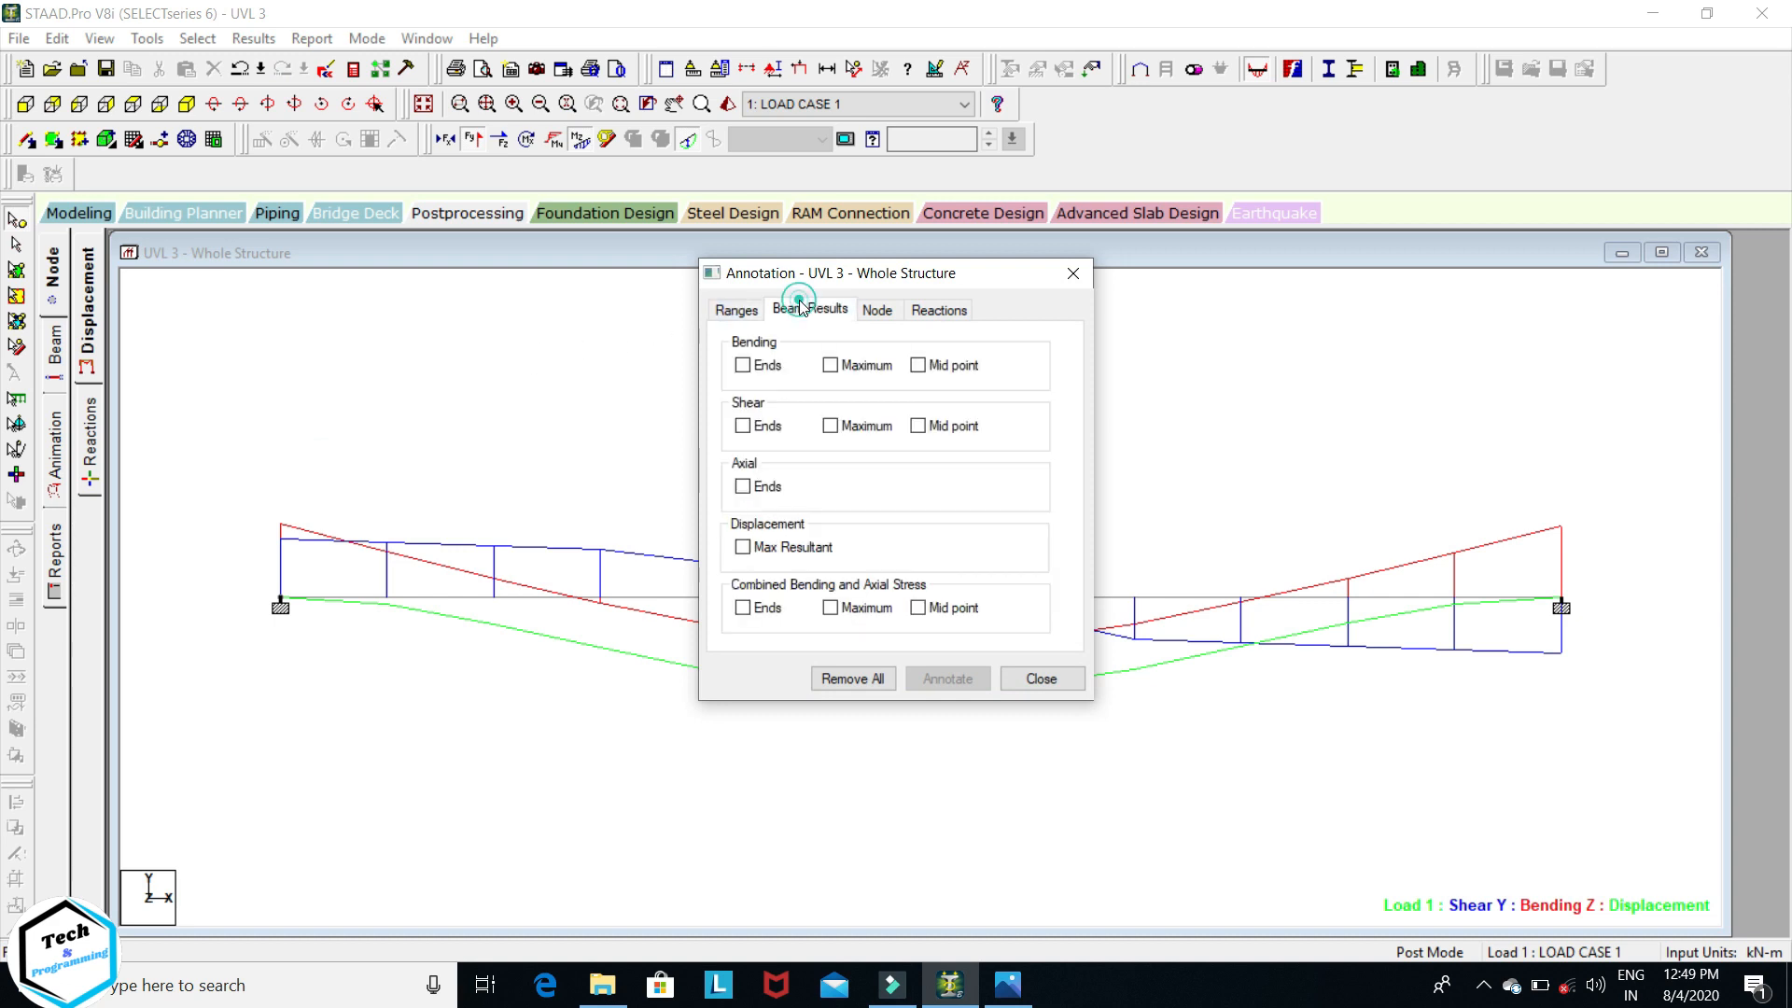
click(829, 365)
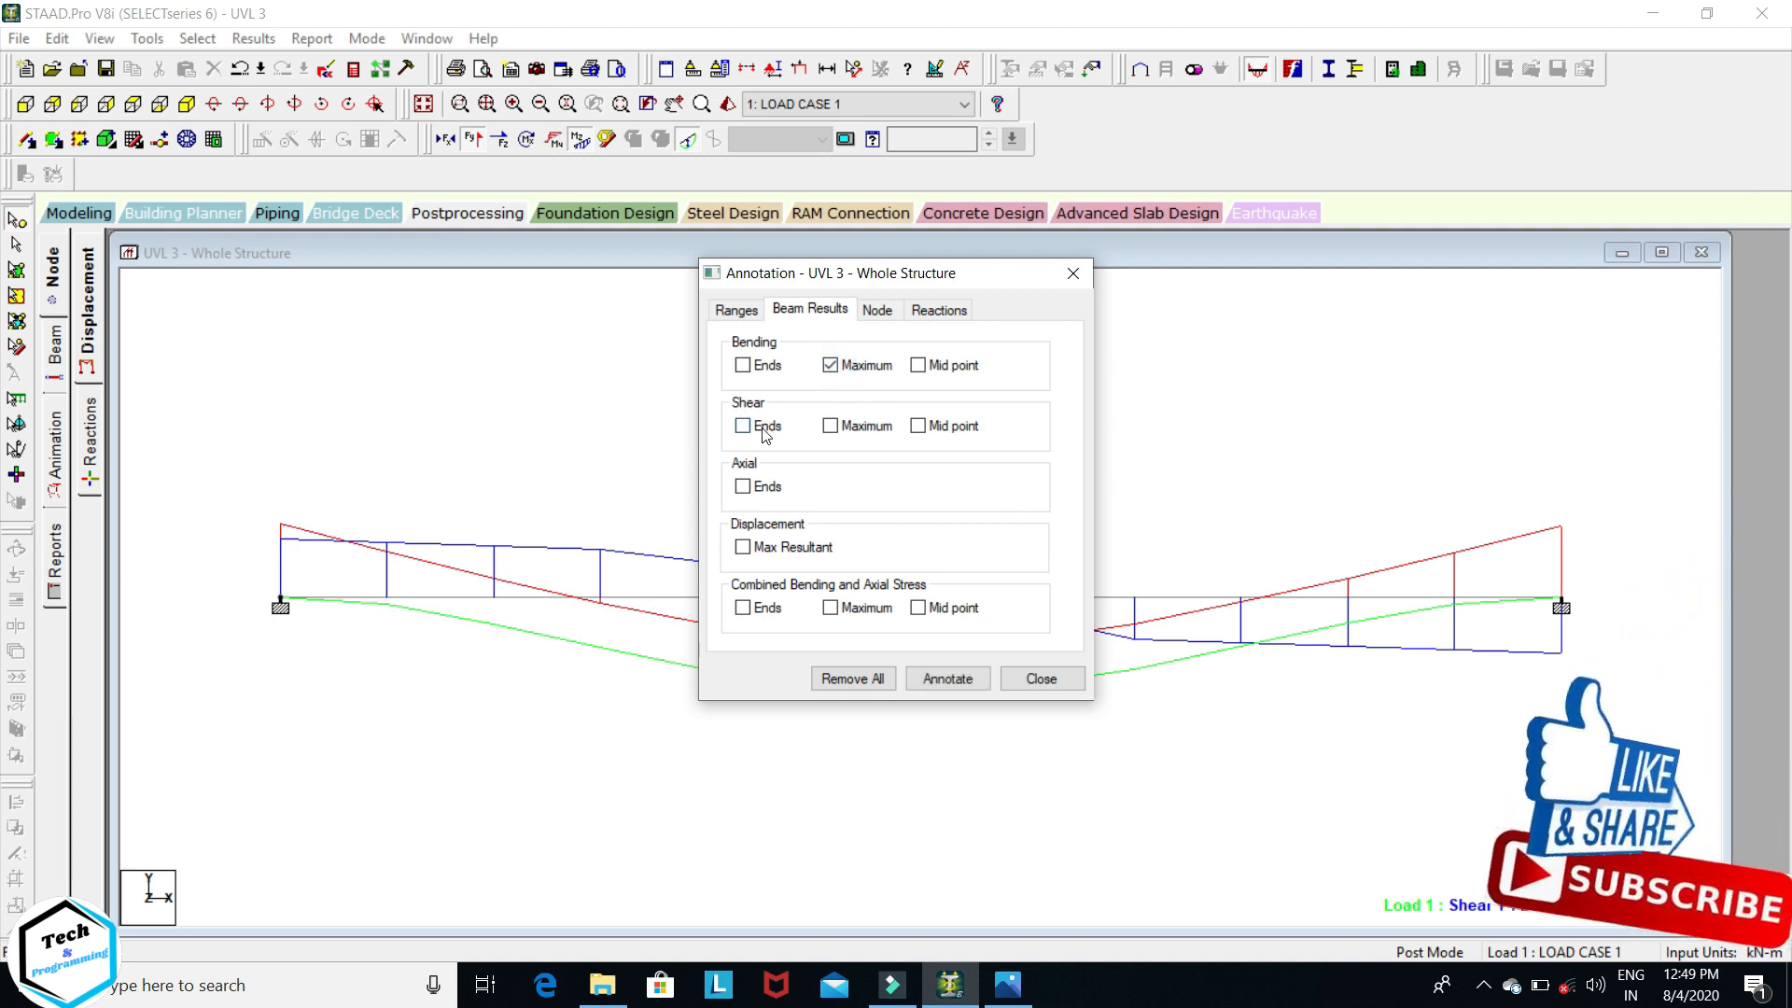
click(743, 427)
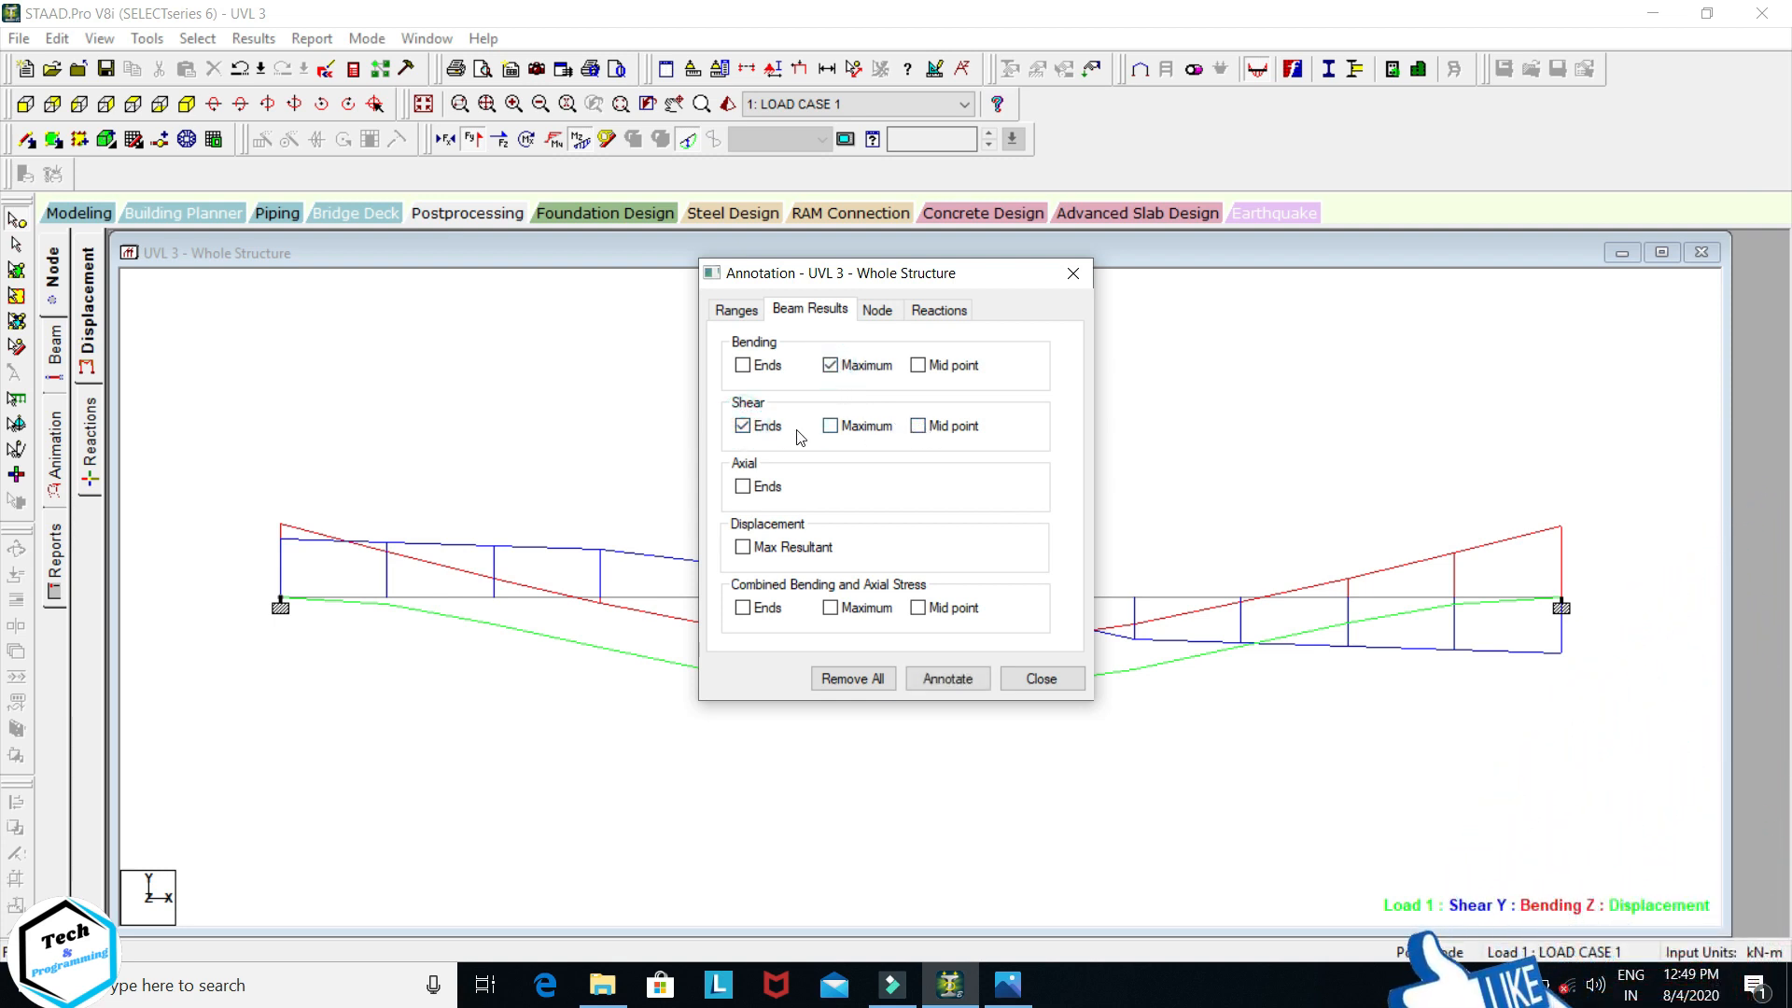
click(743, 547)
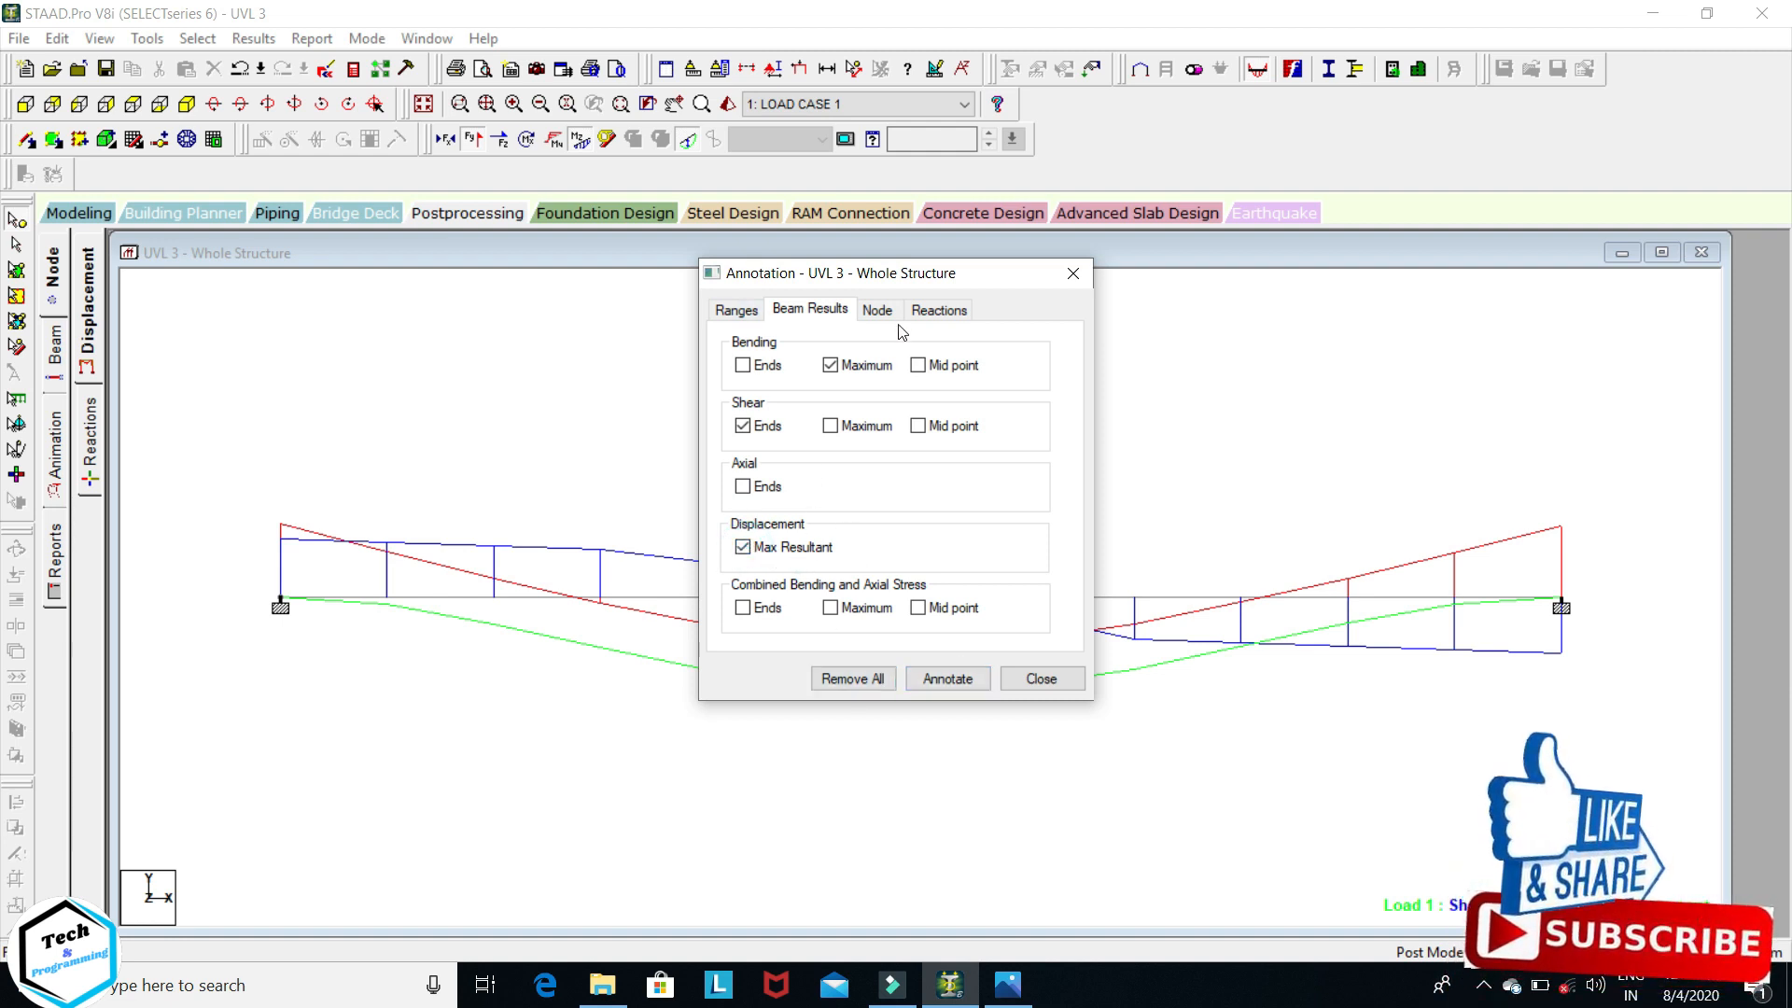
click(949, 680)
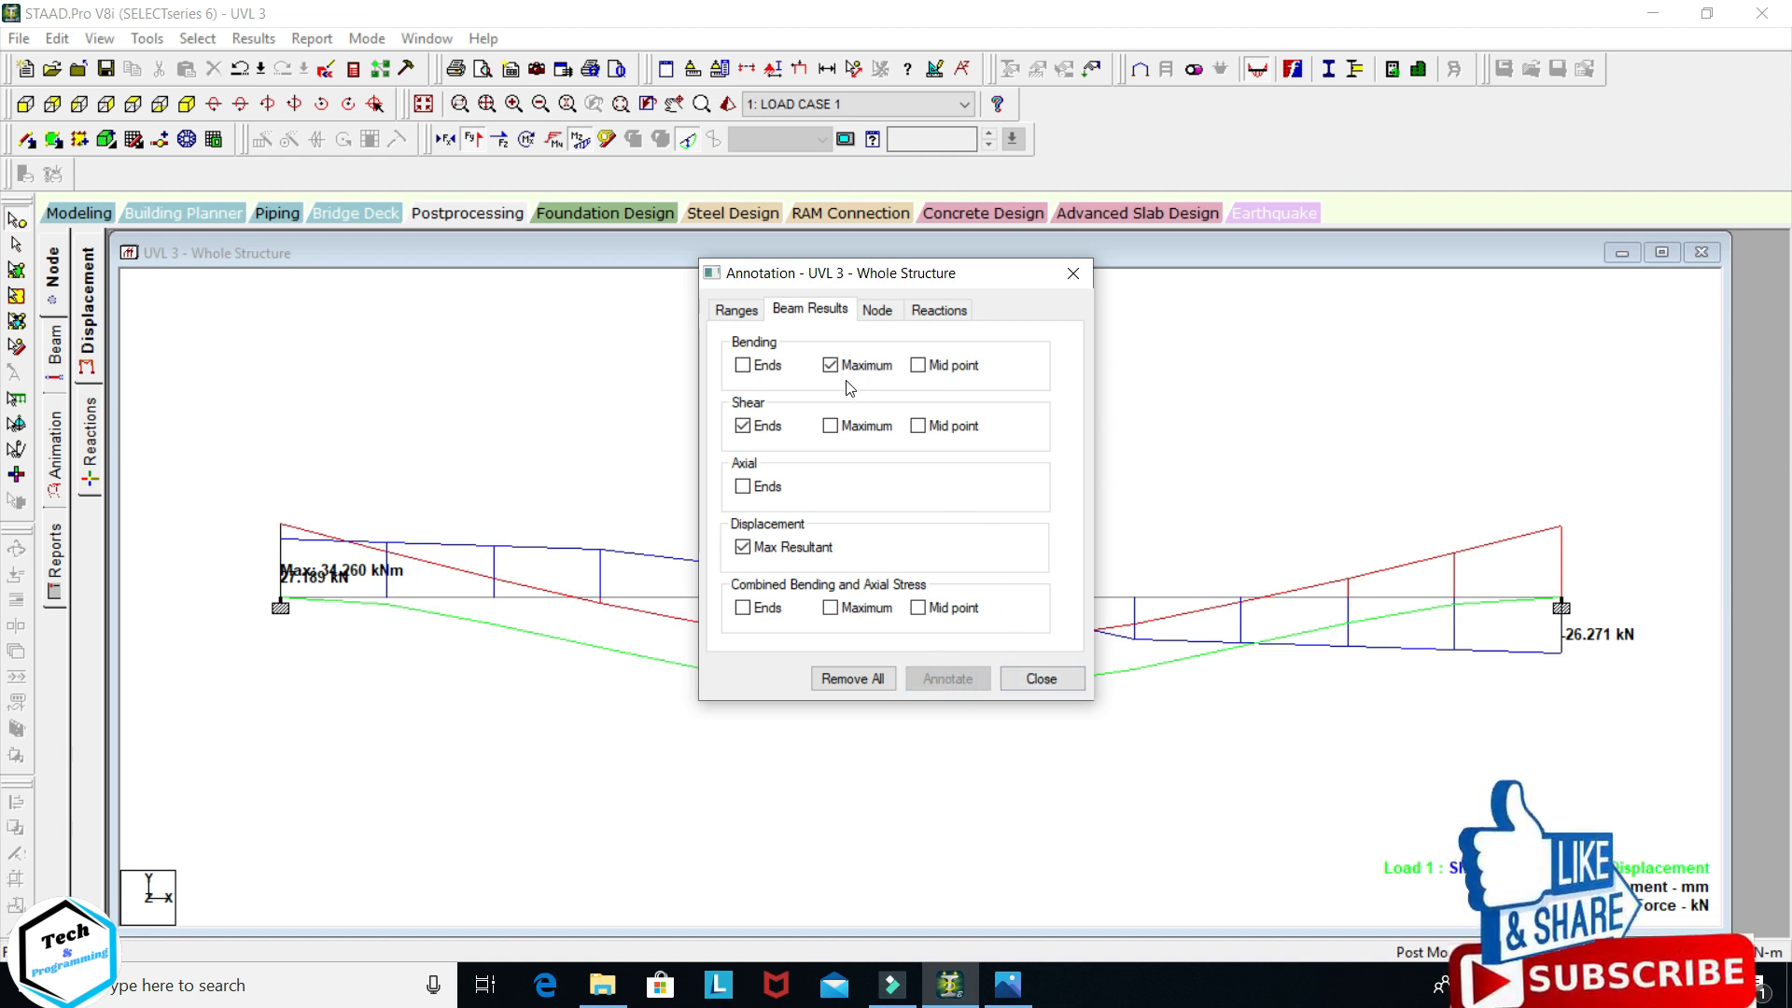
click(1042, 677)
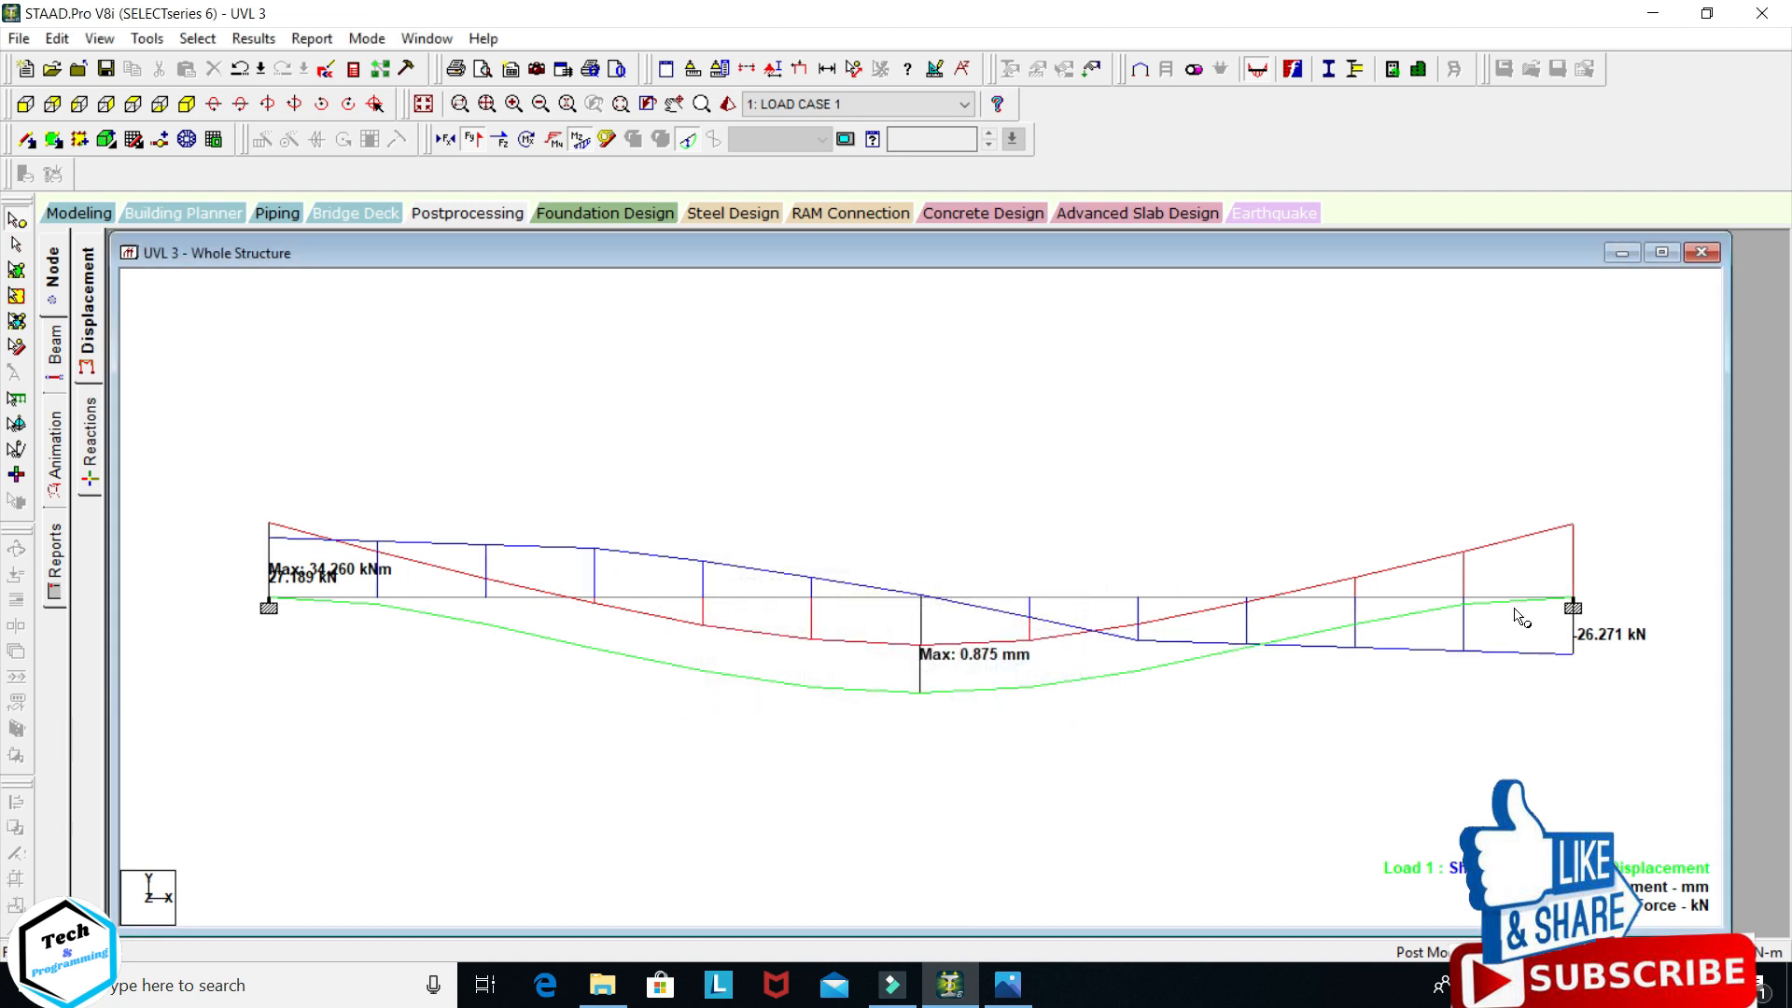